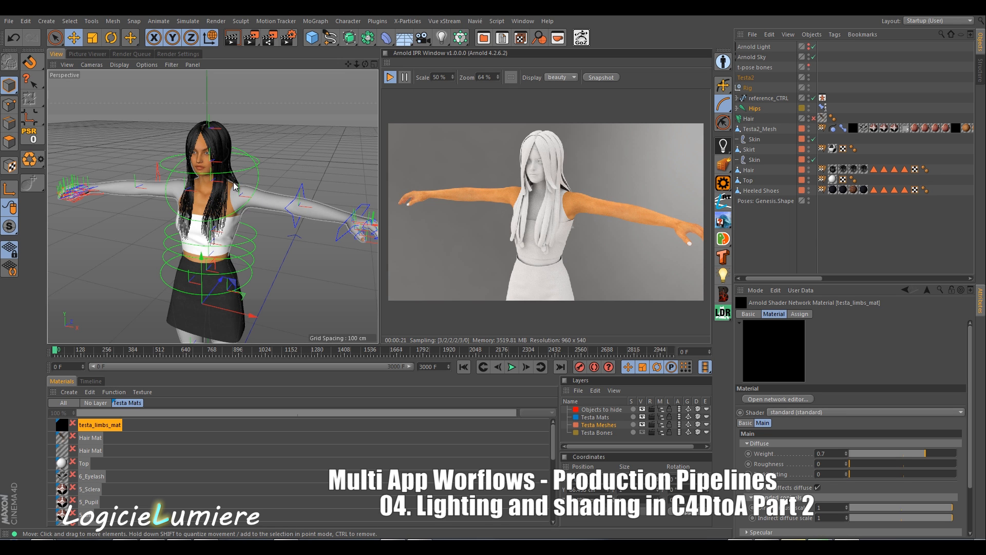
Remove the Hair Render effect from the render settings
mouse_move(292, 207)
left_mouse_down("alt")
mouse_move(267, 208)
mouse_move(291, 204)
left_mouse_up("alt")
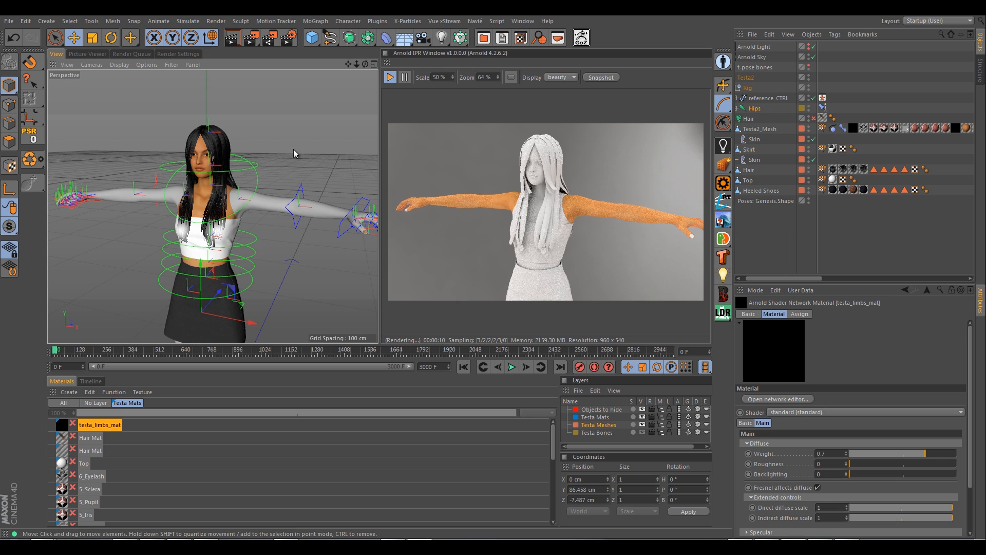
left_click(183, 52)
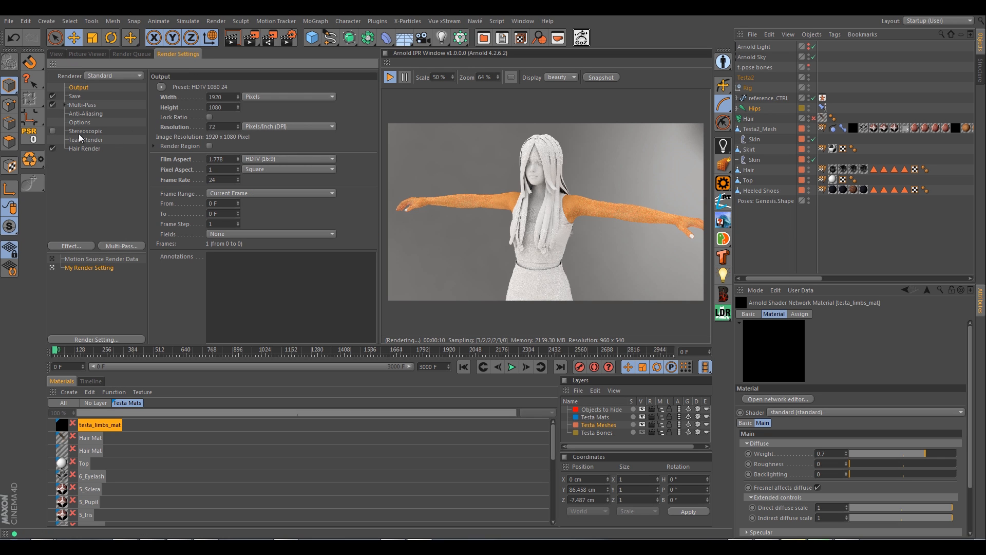
left_click(133, 75)
left_click(73, 179)
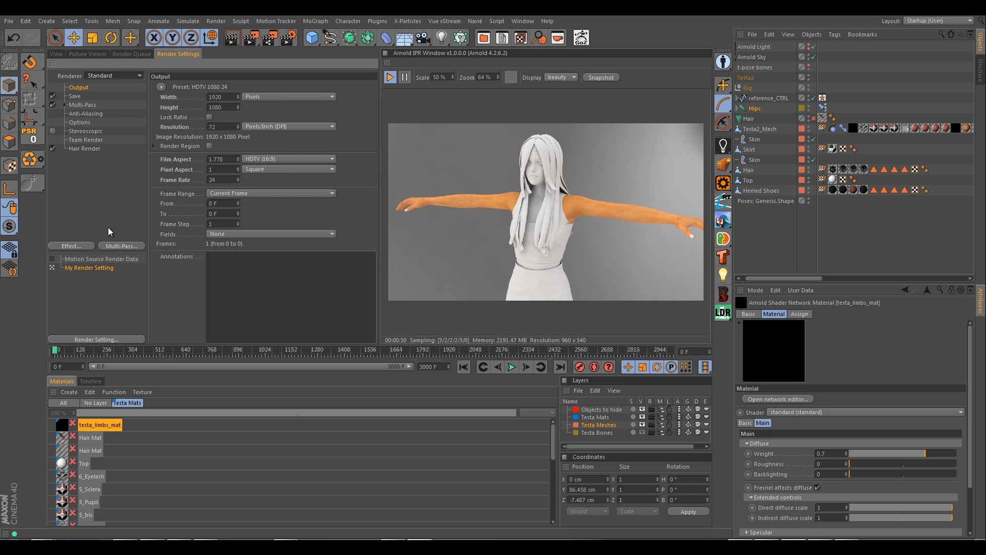
left_click(89, 149)
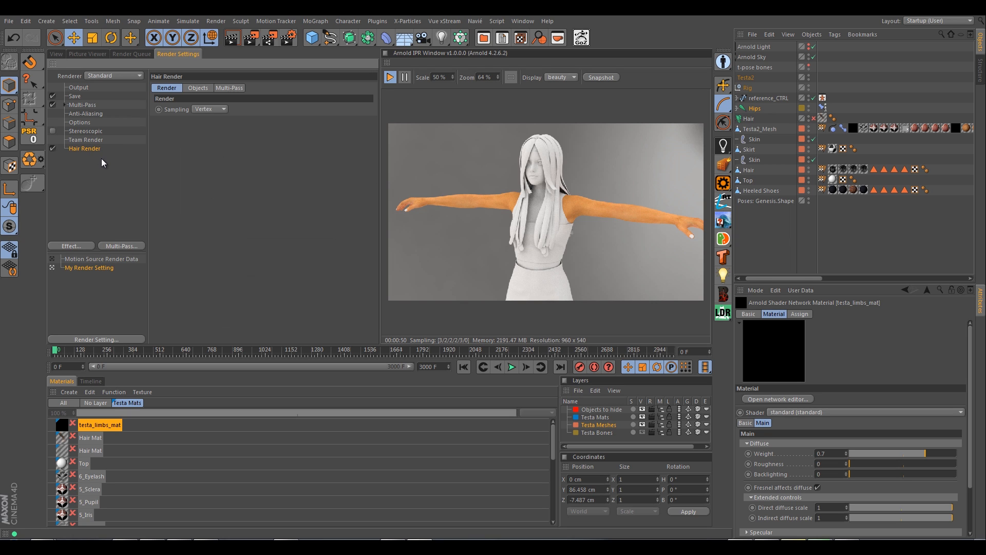
key("Delete")
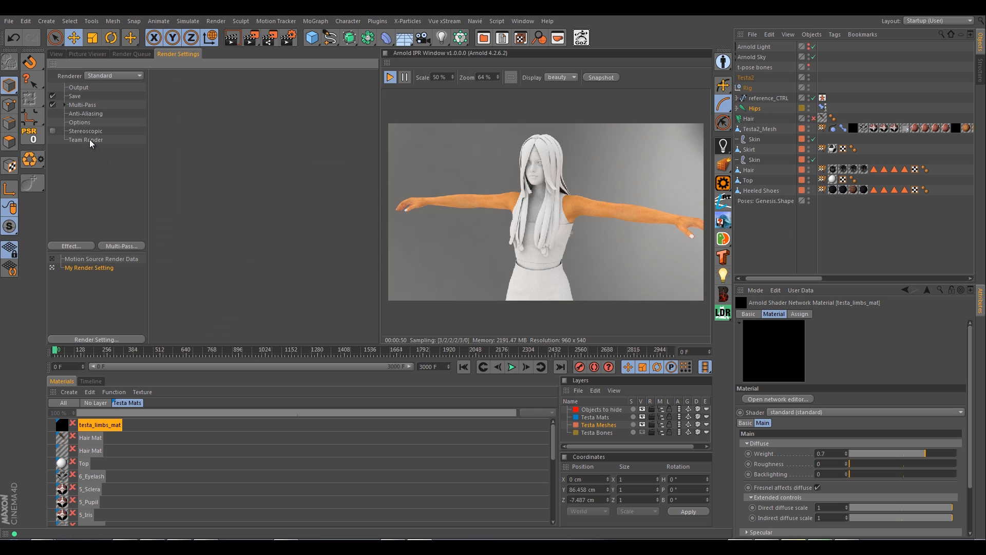
Turn off Multi-Pass in the render settings and try to remove the Anti-Aliasing entry
left_click(83, 104)
left_click(66, 104)
left_click(84, 114)
key("Delete")
Switch the renderer to Arnold Renderer and show its sampling settings
left_click(124, 76)
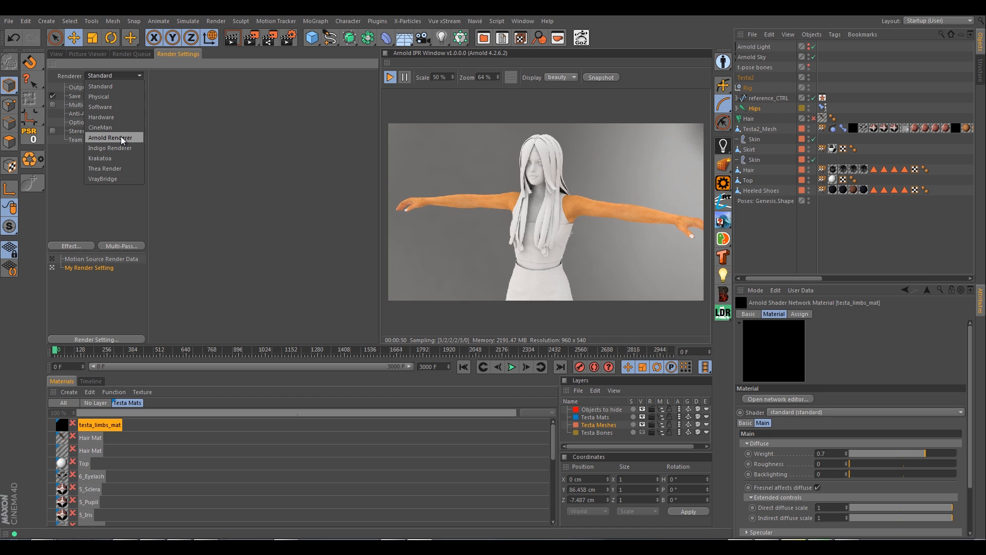
left_click(122, 137)
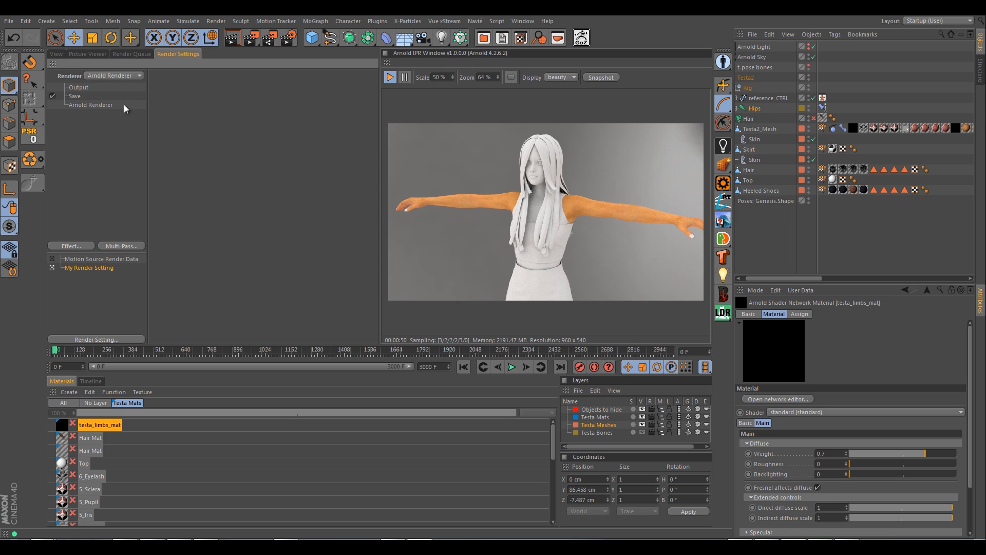
left_click(96, 105)
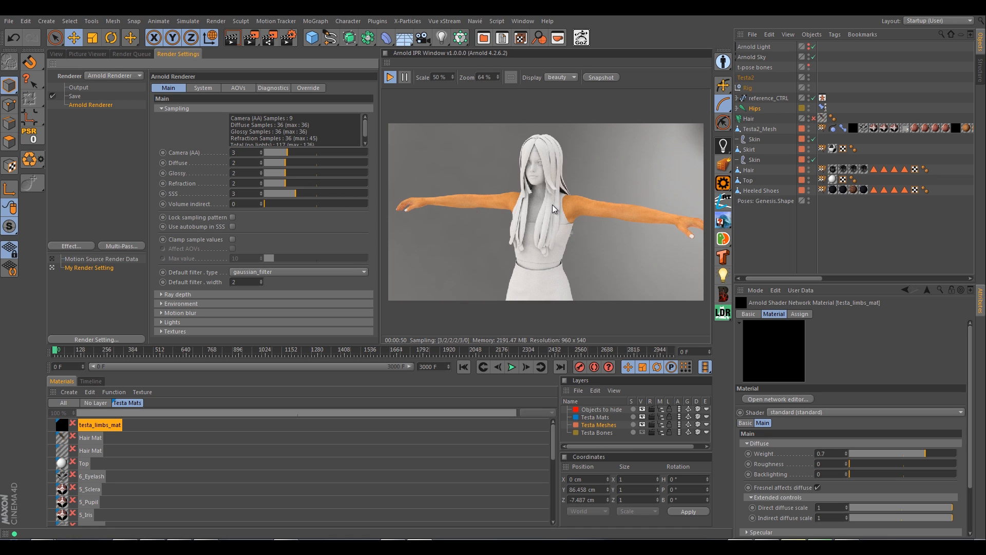
Examine the character's arms, face, hair and neck shadows in the Arnold IPR render for noise
scroll(530, 211, "up", 5)
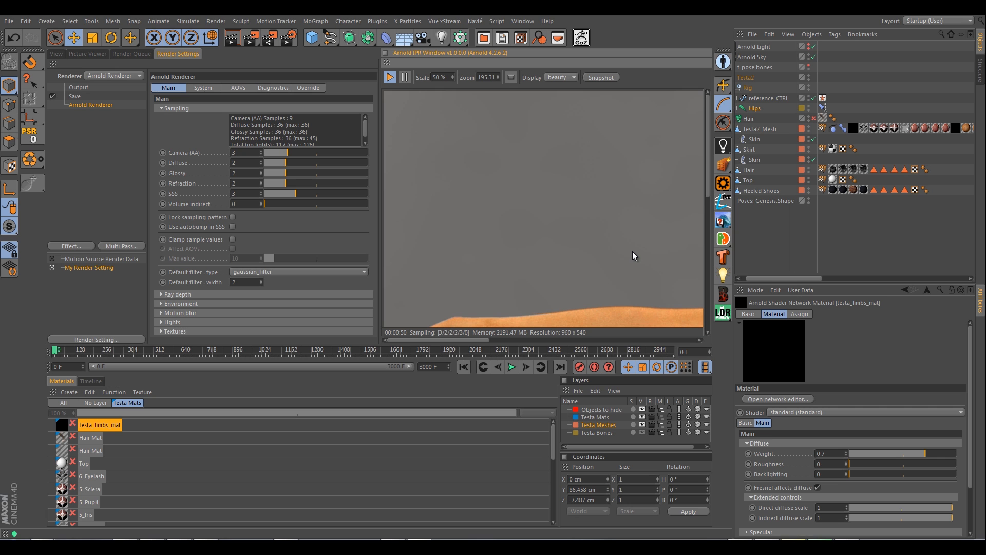
left_click_drag(583, 220, 433, 103)
left_click_drag(555, 188, 566, 227)
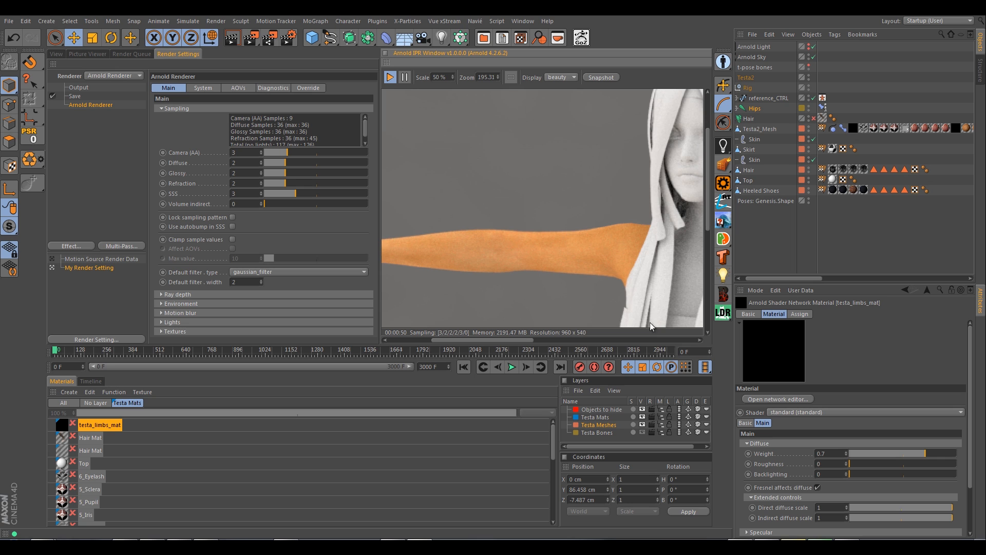
left_click_drag(597, 282, 541, 211)
scroll(541, 217, "down", 3)
scroll(541, 217, "up", 2)
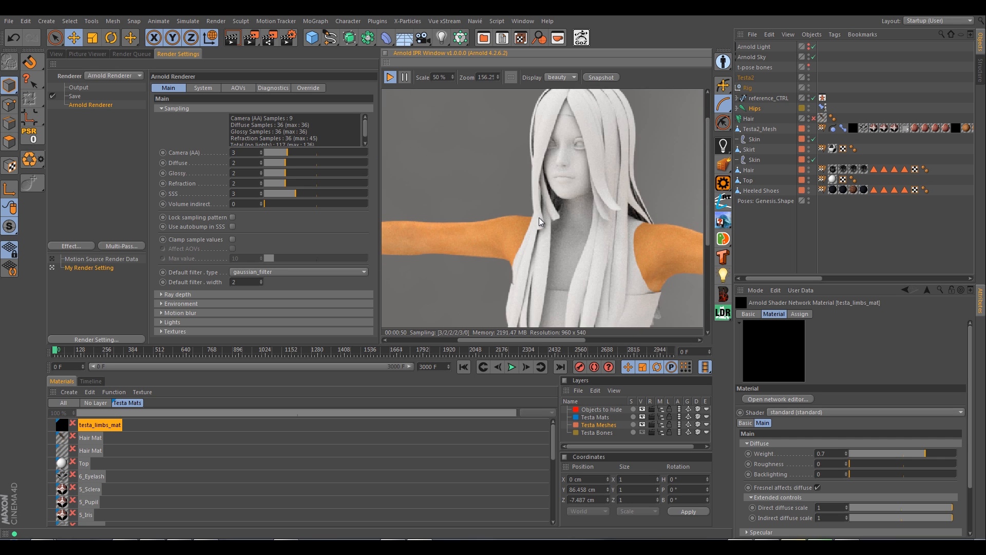
scroll(539, 217, "down", 1)
left_click_drag(513, 211, 566, 213)
left_click_drag(485, 198, 448, 252)
scroll(566, 220, "up", 2)
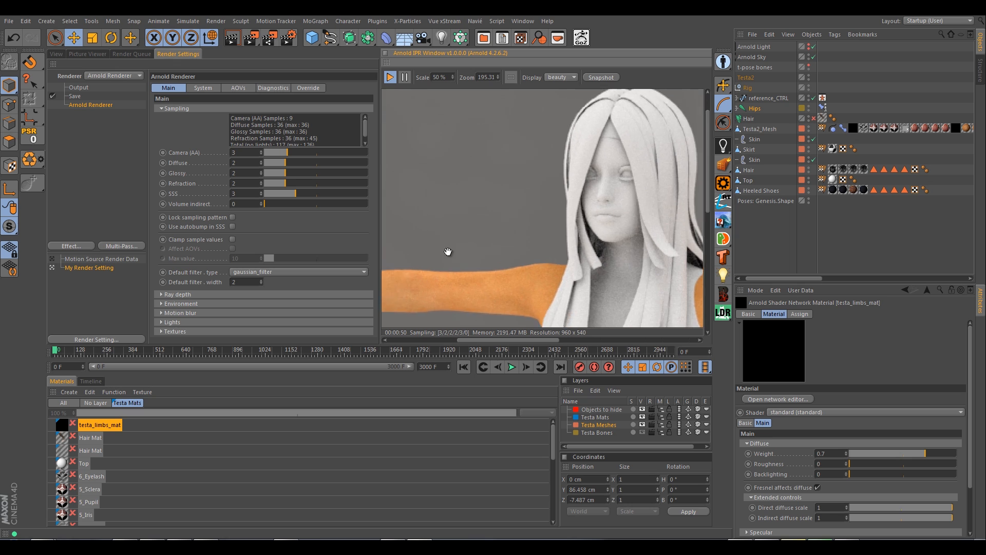
scroll(570, 234, "up", 2)
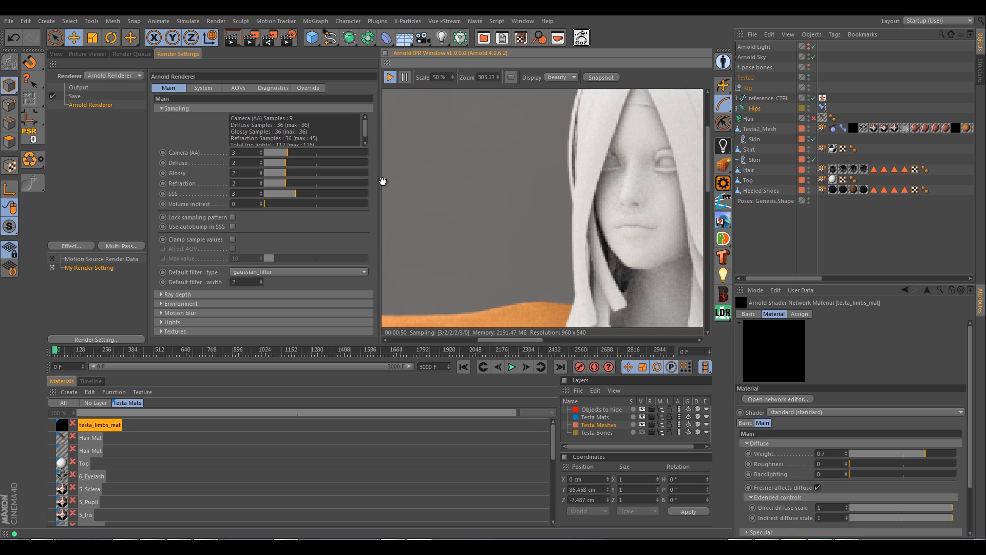
left_click_drag(594, 257, 473, 209)
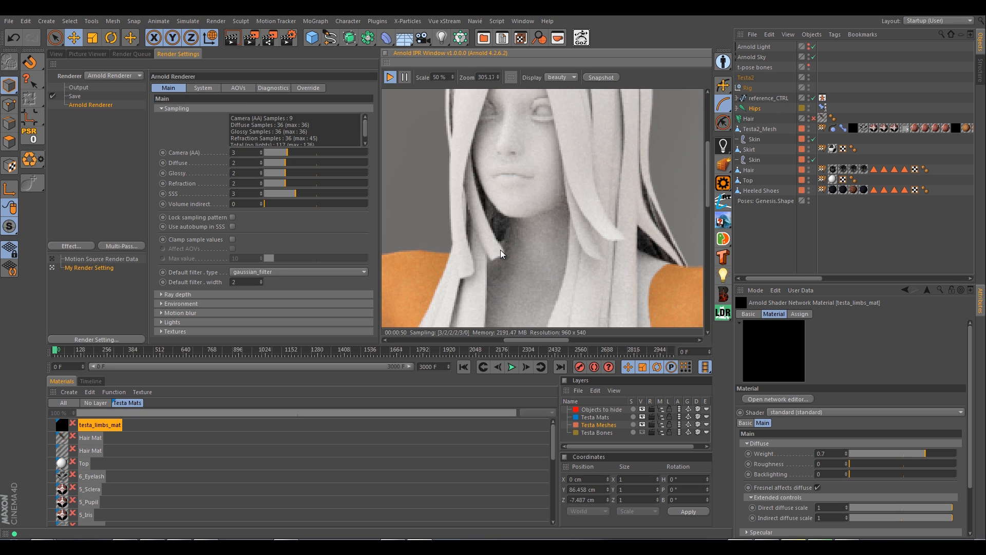
scroll(500, 249, "down", 2)
scroll(485, 240, "up", 2)
scroll(517, 240, "up", 2)
scroll(519, 242, "down", 2)
scroll(519, 241, "down", 3)
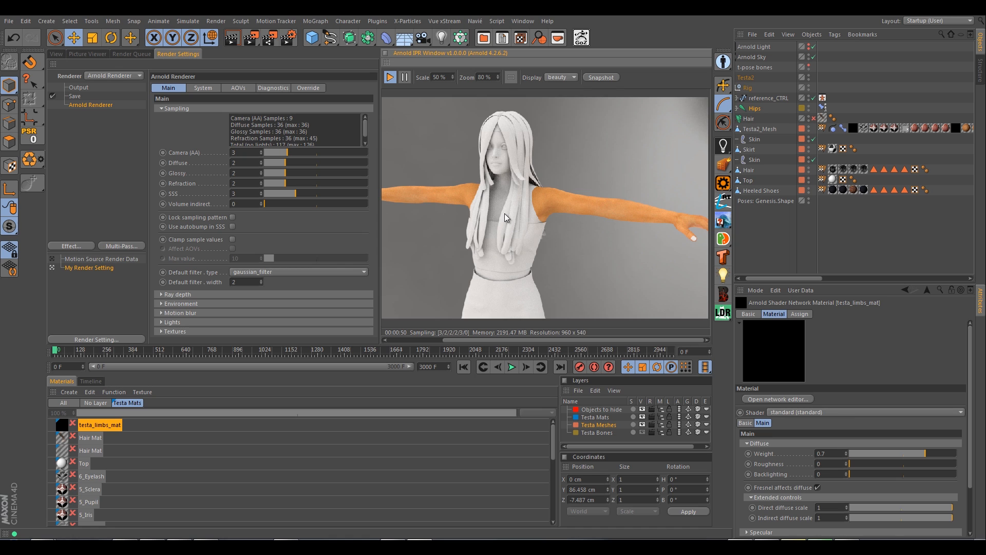
left_click_drag(504, 215, 525, 226)
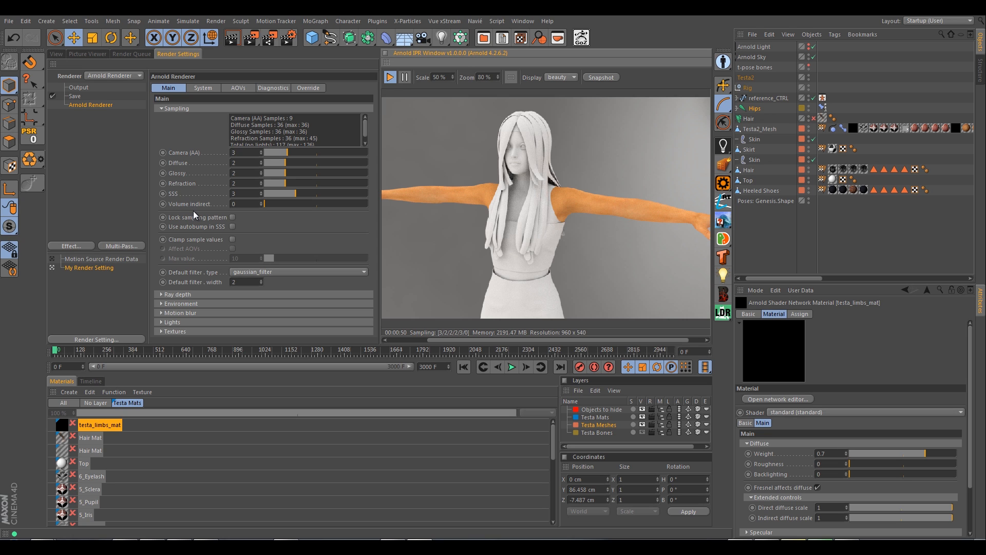
Set the Arnold Camera (AA) samples to 6 and check the motion blur options
left_click(241, 153)
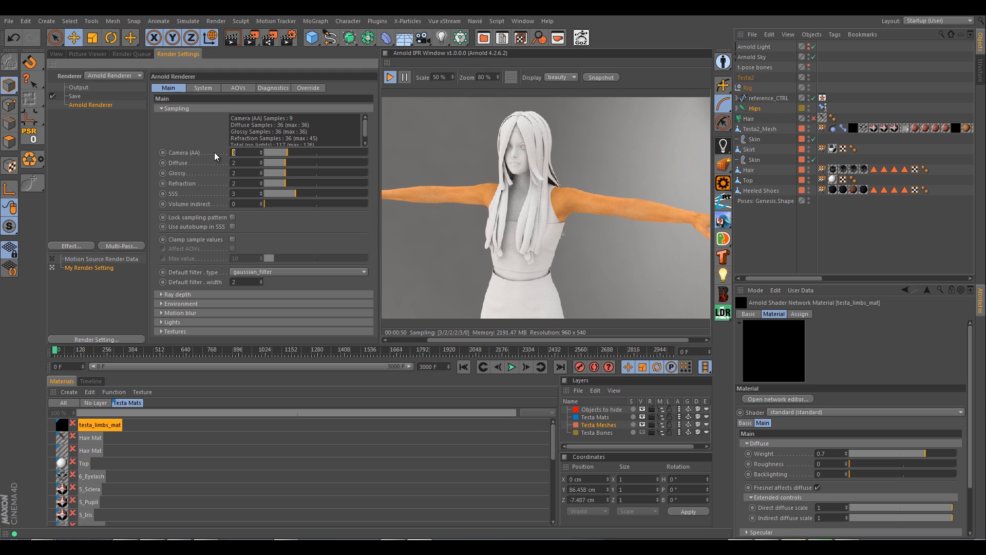
left_click(244, 165)
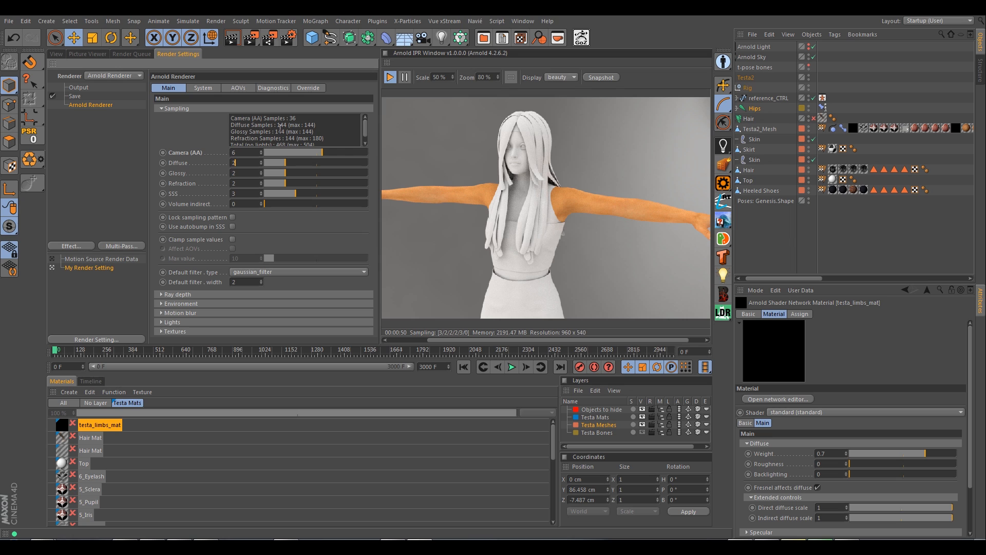
left_click(233, 152)
left_click(160, 313)
scroll(168, 309, "down", 2)
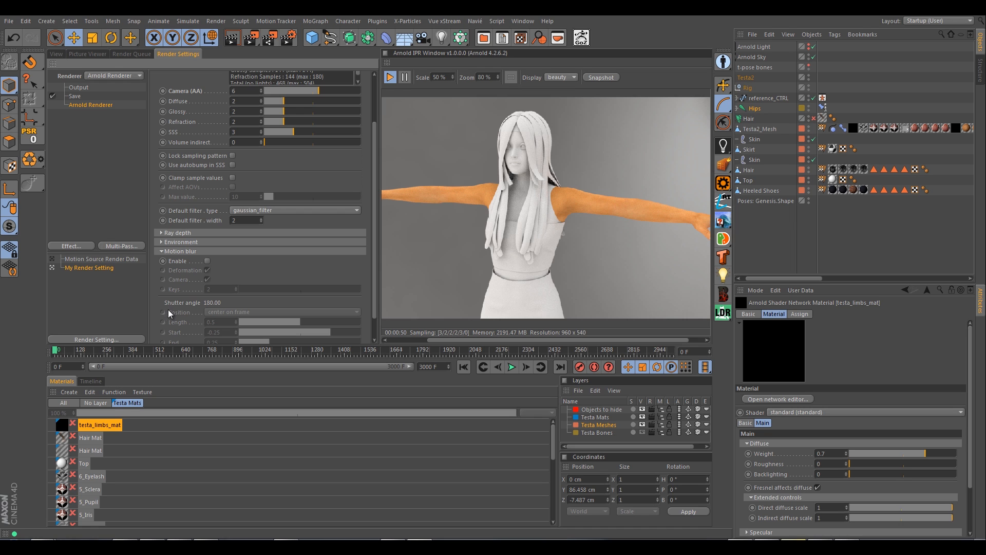
scroll(161, 253, "up", 2)
left_click(167, 312)
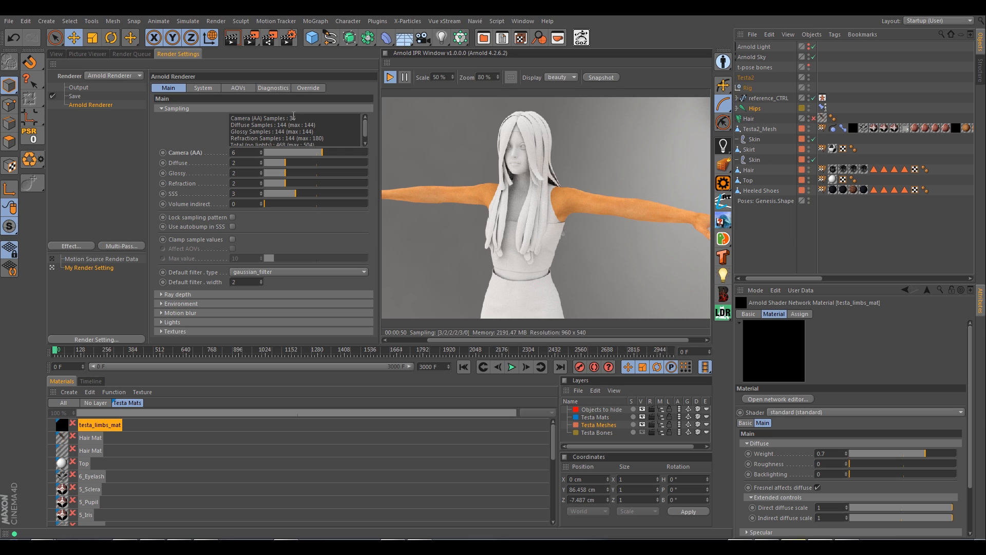
Set the Arnold Diffuse samples to 3
left_click(246, 163)
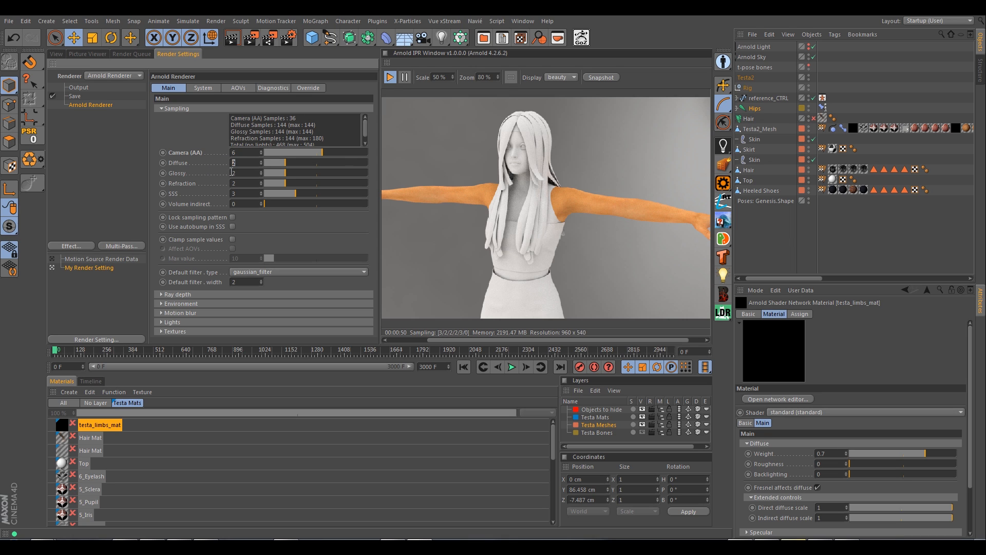
type("3")
key("Return")
Examine the limbs material's shading sections and the rendered arm up close against the Arnold sampling values
scroll(971, 418, "down", 2)
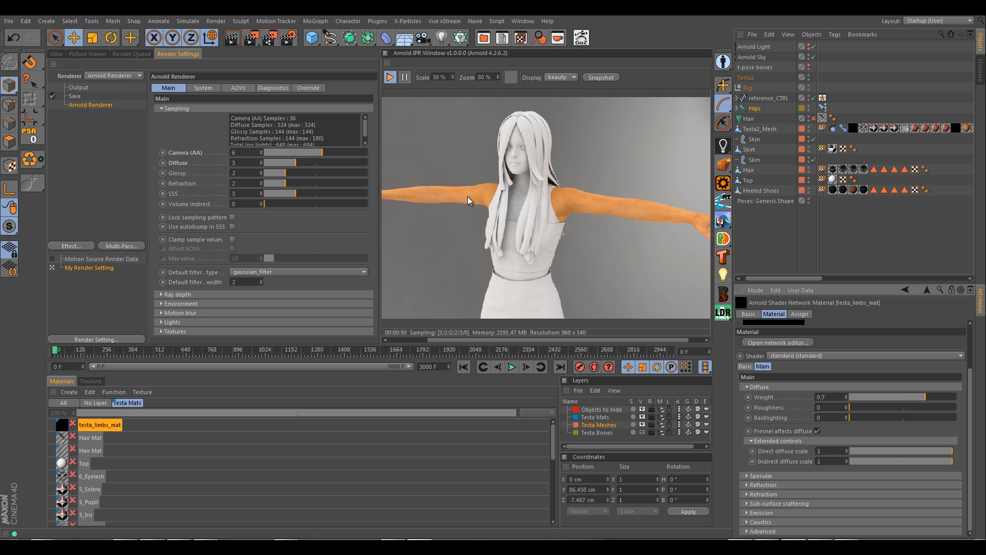
scroll(572, 195, "up", 2)
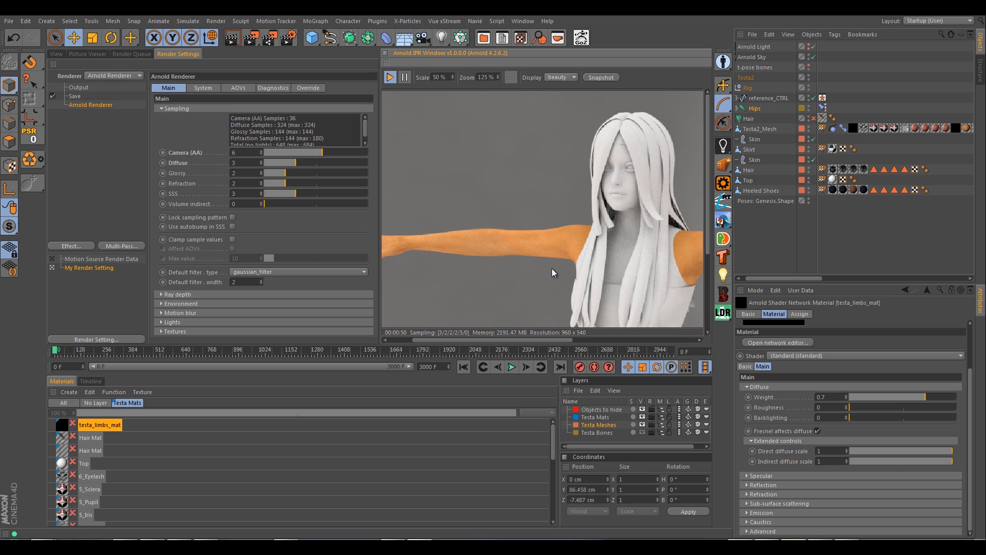
scroll(552, 272, "up", 2)
middle_click_drag(590, 295, 495, 206)
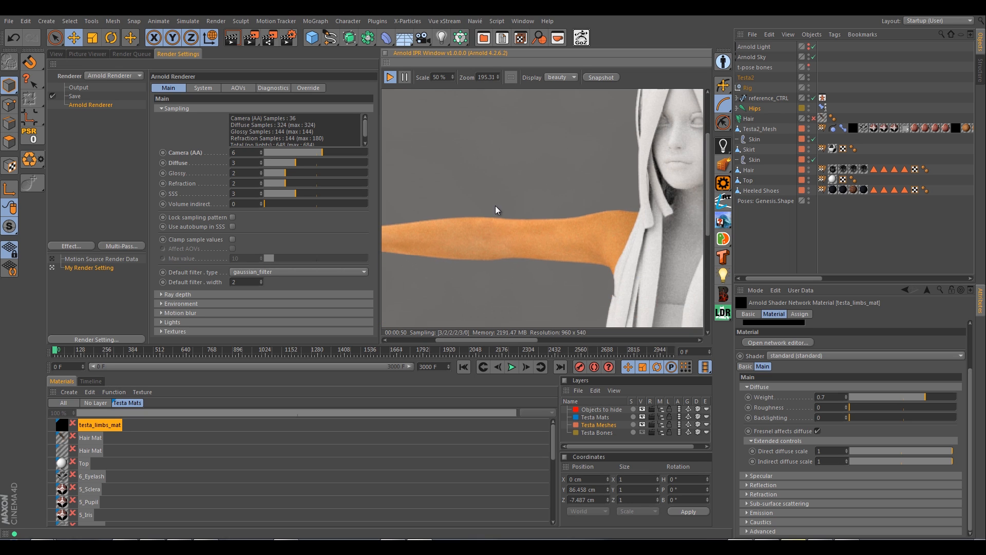
scroll(504, 245, "up", 1)
middle_click_drag(536, 279, 437, 188)
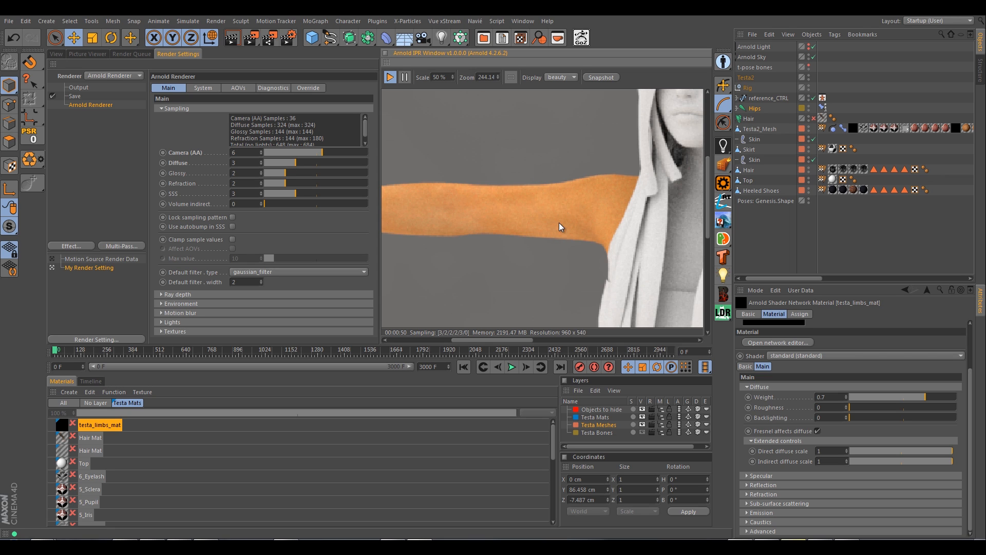
scroll(560, 222, "down", 6)
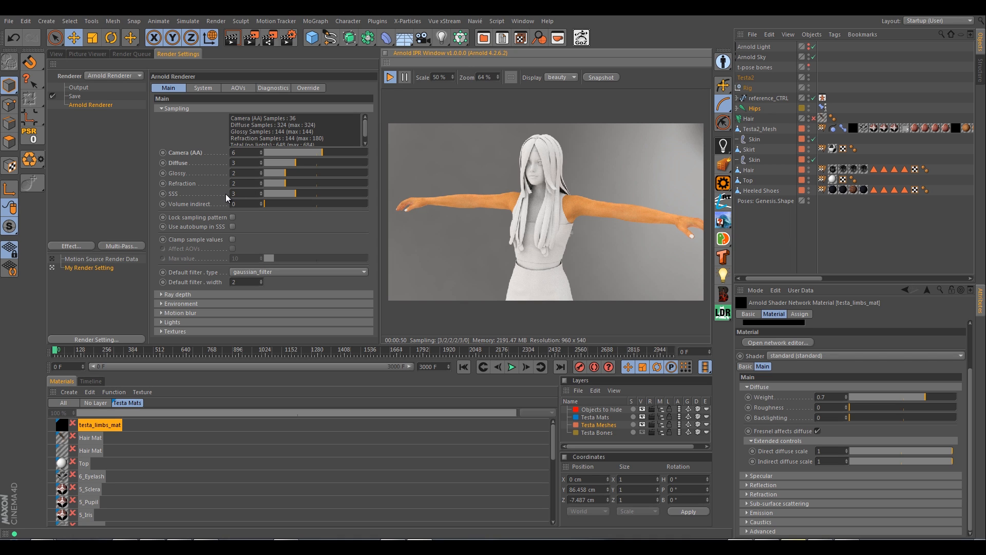
left_click(238, 183)
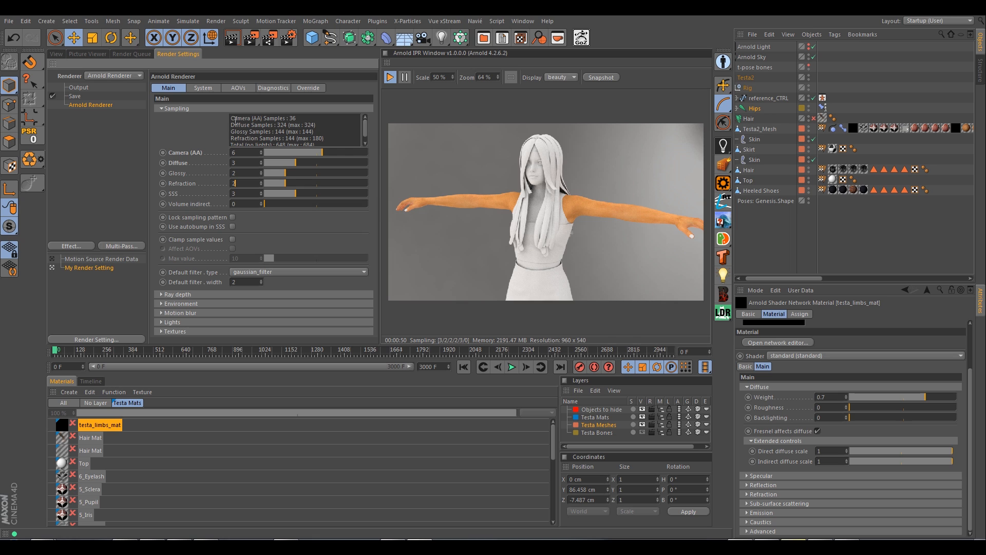
Review the Arnold System, AOVs, Diagnostics and Override settings, the available Arnold objects, and the render Output settings
left_click(204, 88)
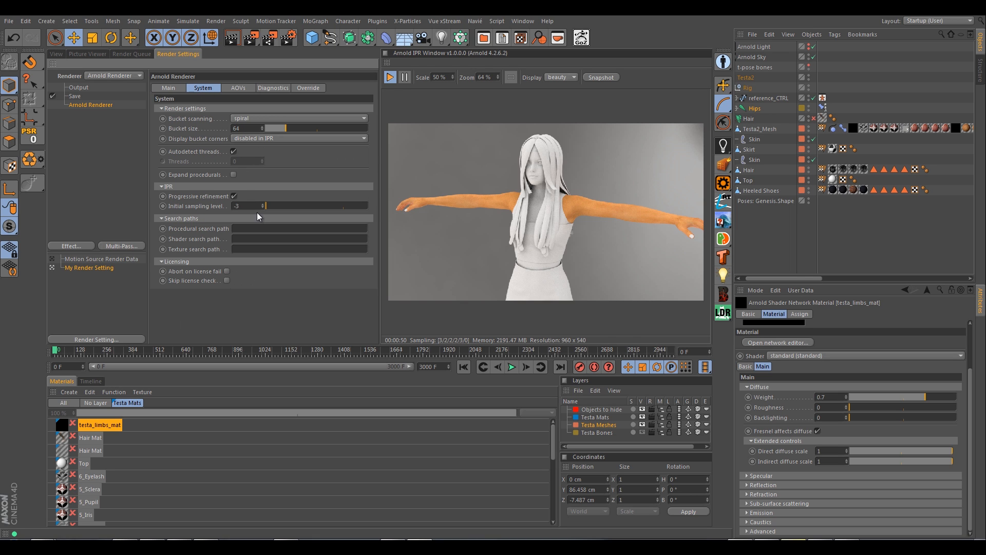
left_click(237, 89)
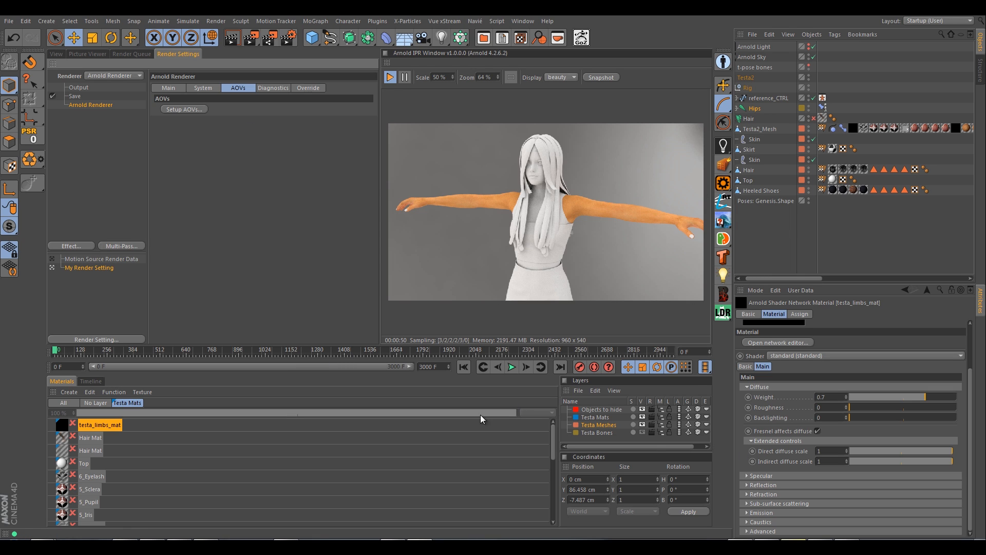
left_click_drag(803, 280, 776, 277)
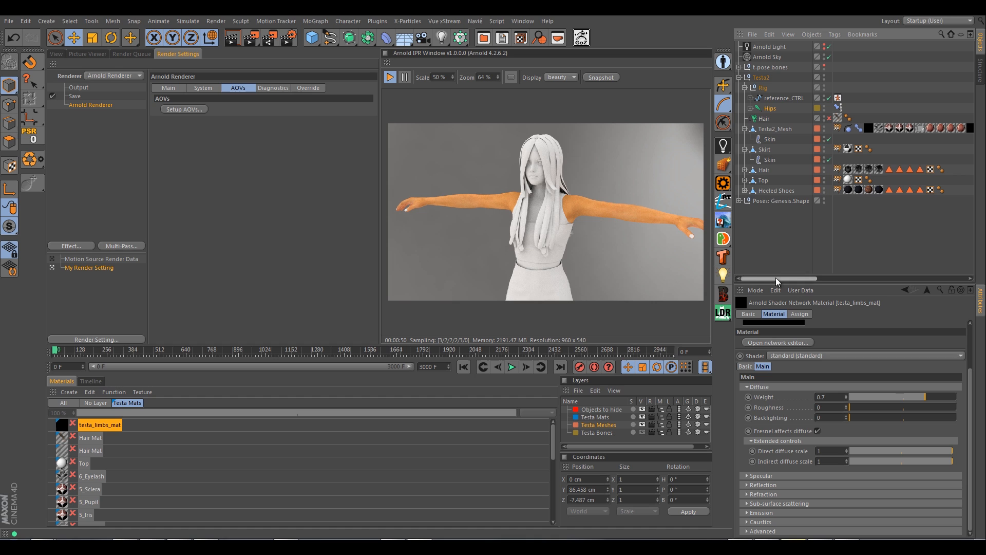
left_click(723, 146)
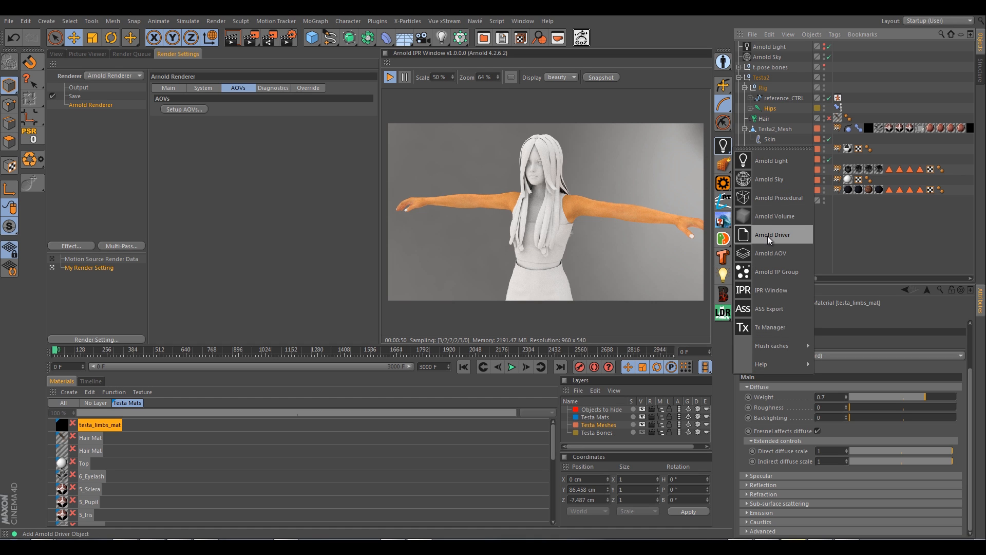
left_click(852, 251)
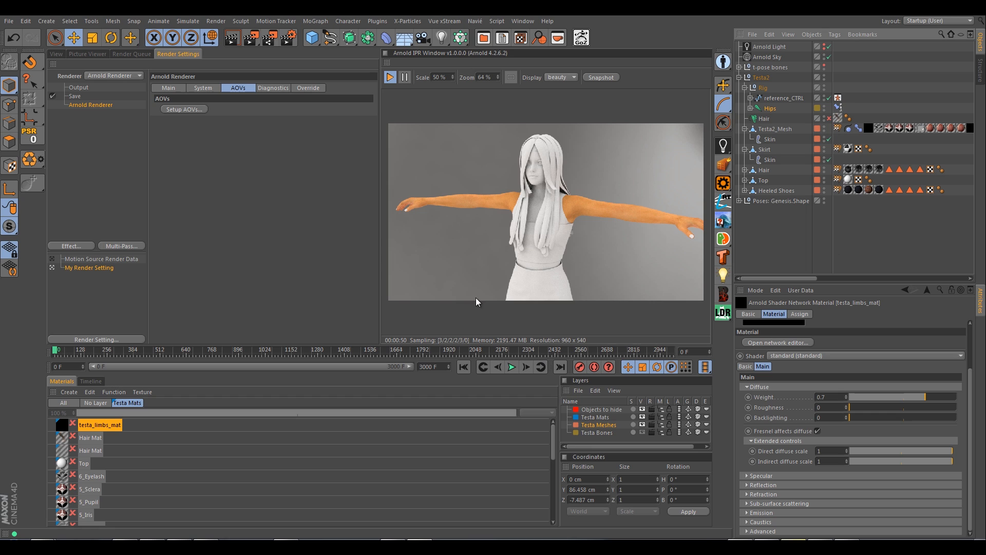
left_click(278, 90)
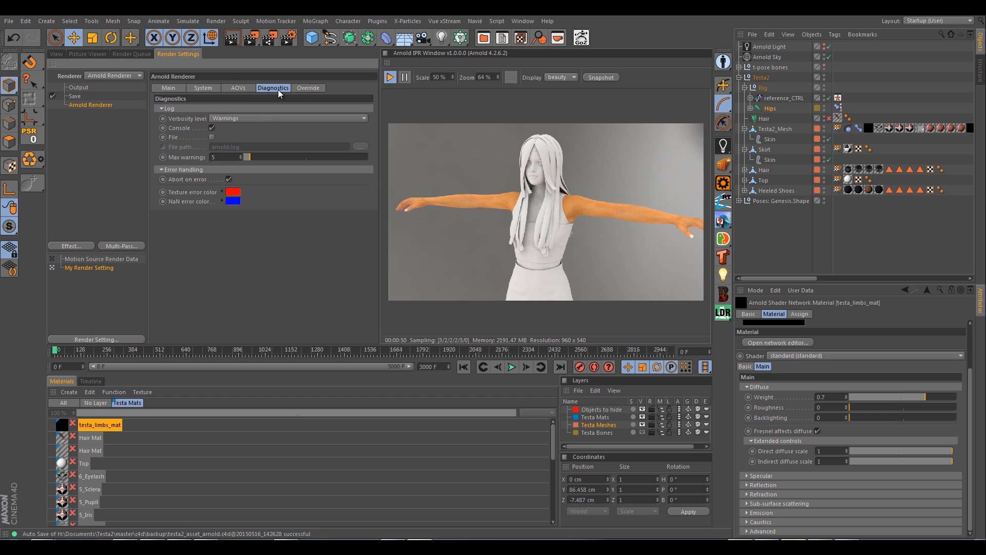
left_click(314, 88)
left_click(163, 88)
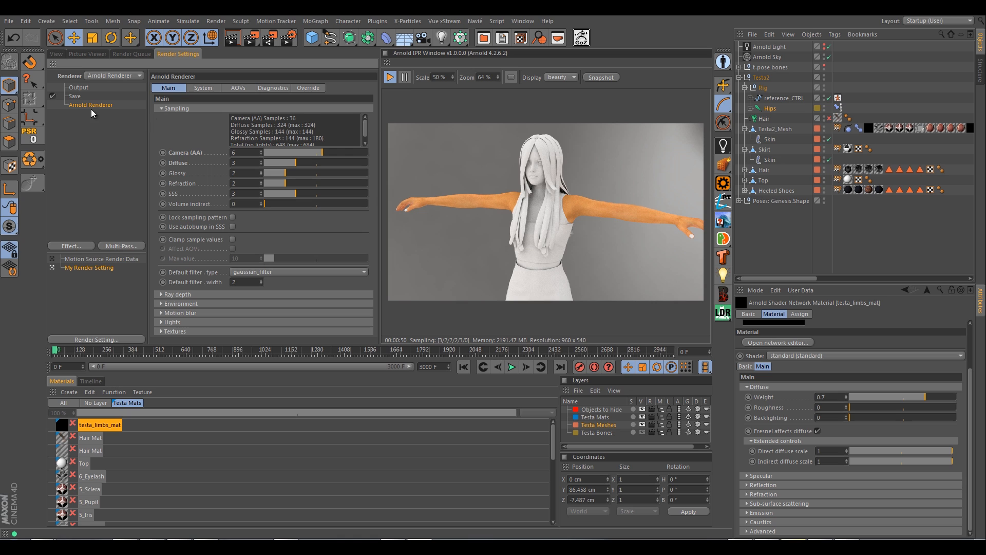
left_click(79, 87)
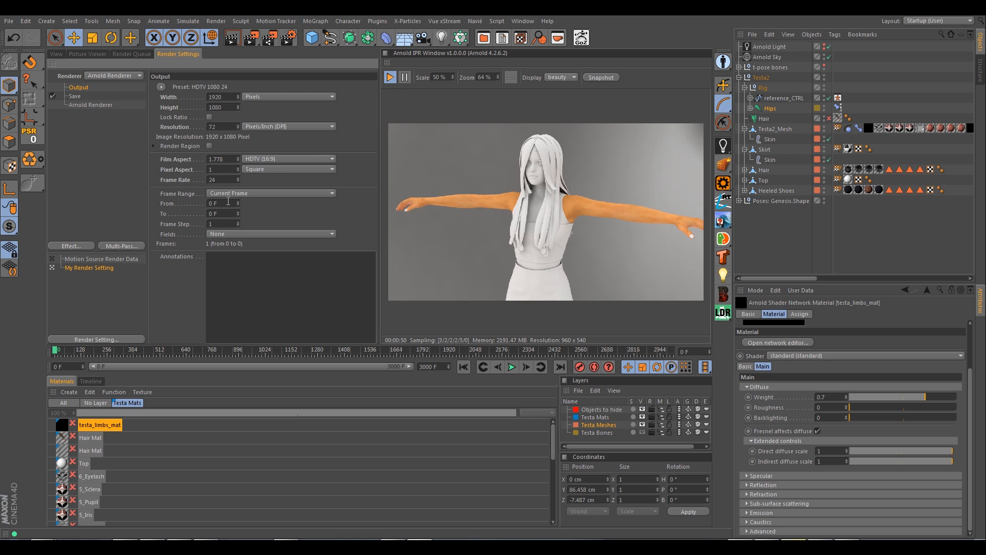
Set the render output resolution to 1280 by 720 pixels and enlarge the IPR preview to 100%
left_click(216, 97)
type("1280")
key("Tab")
type("7")
key("Return")
left_click(55, 52)
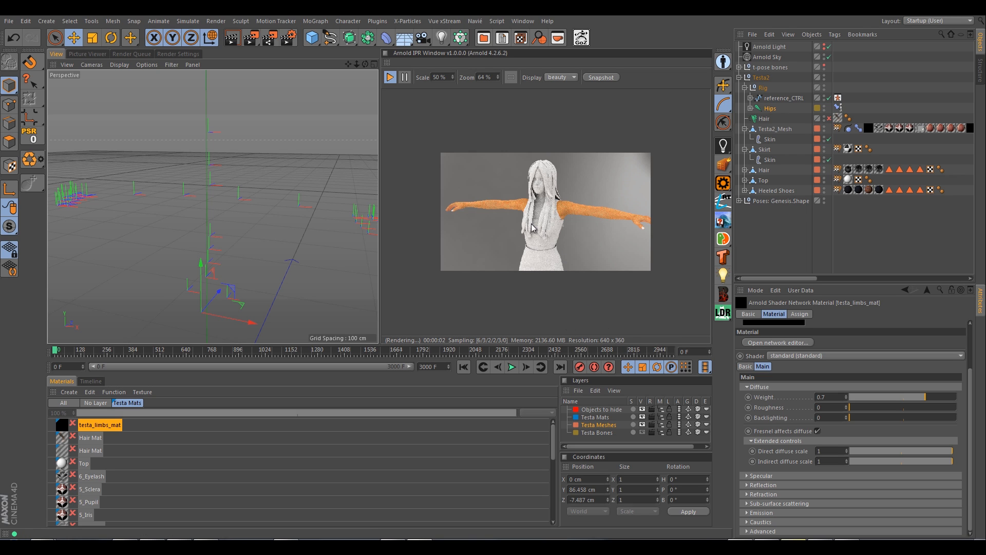
scroll(521, 226, "up", 3)
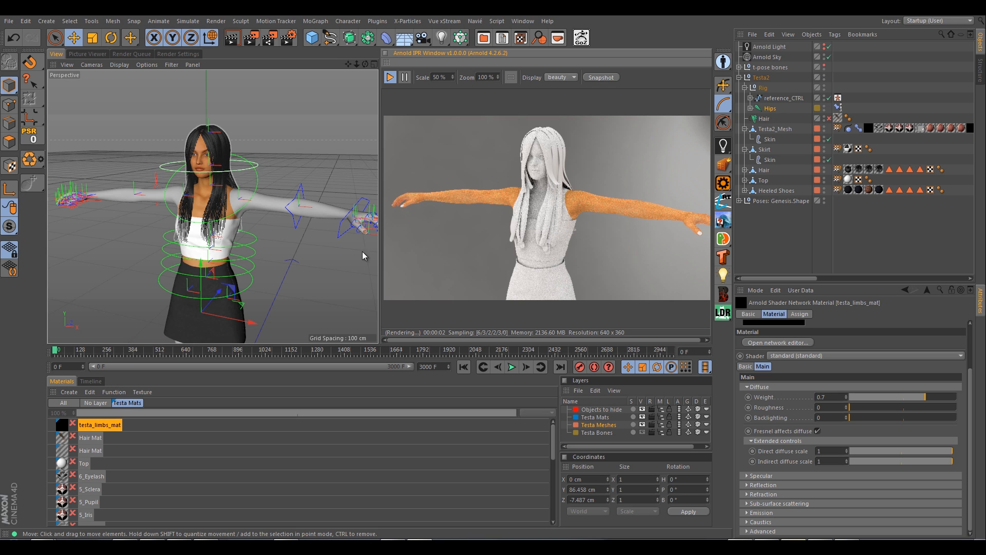
left_click(180, 53)
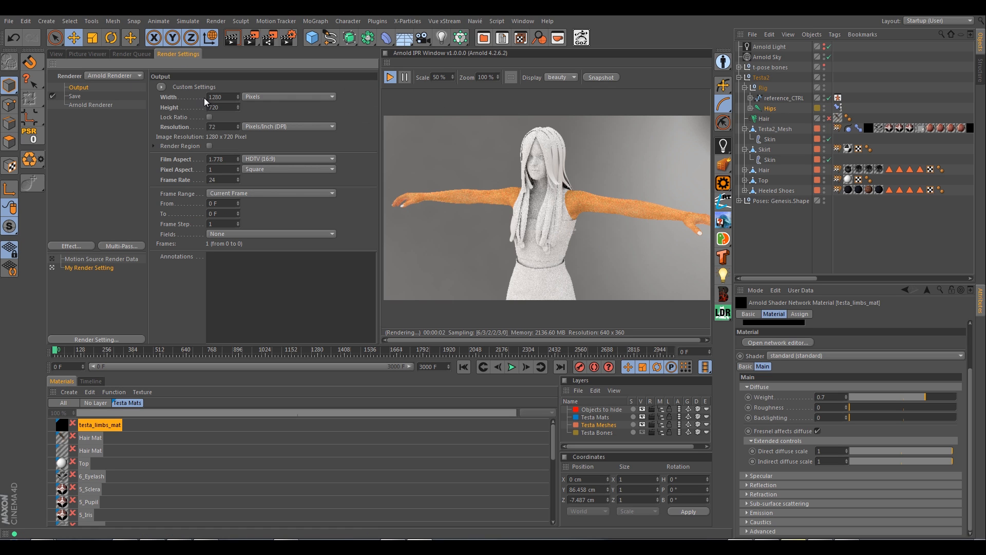
left_click(57, 55)
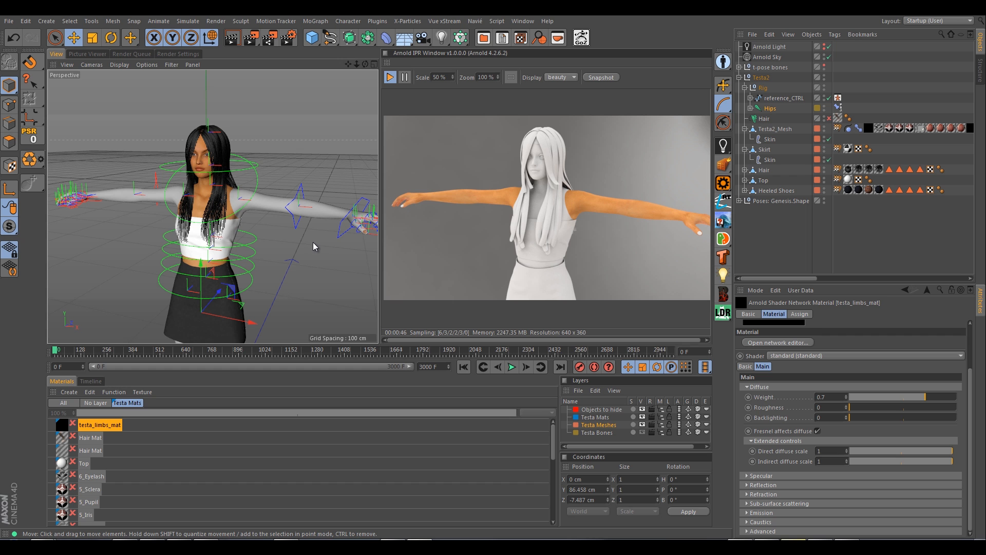
mouse_move(313, 242)
left_mouse_down("alt")
mouse_move(260, 251)
mouse_move(328, 239)
left_mouse_up("alt")
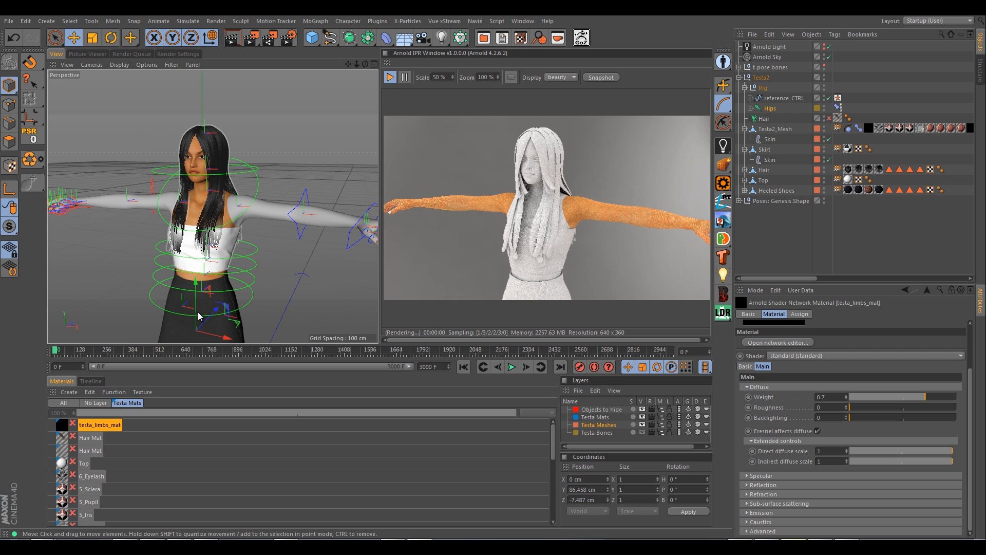
In the testa_limbs_mat shader network, set the standard shader's specular weight to 0.6
left_click(107, 427)
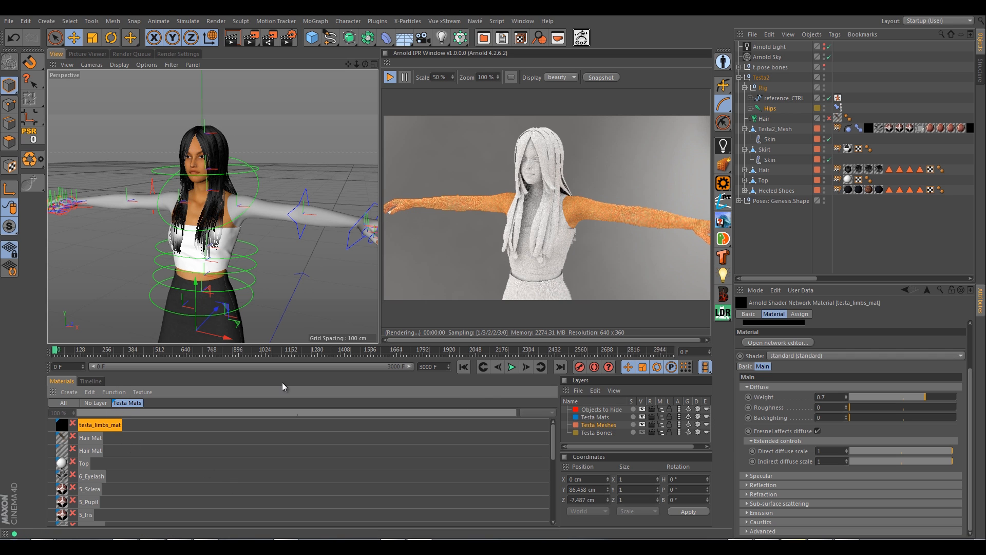
left_click(779, 341)
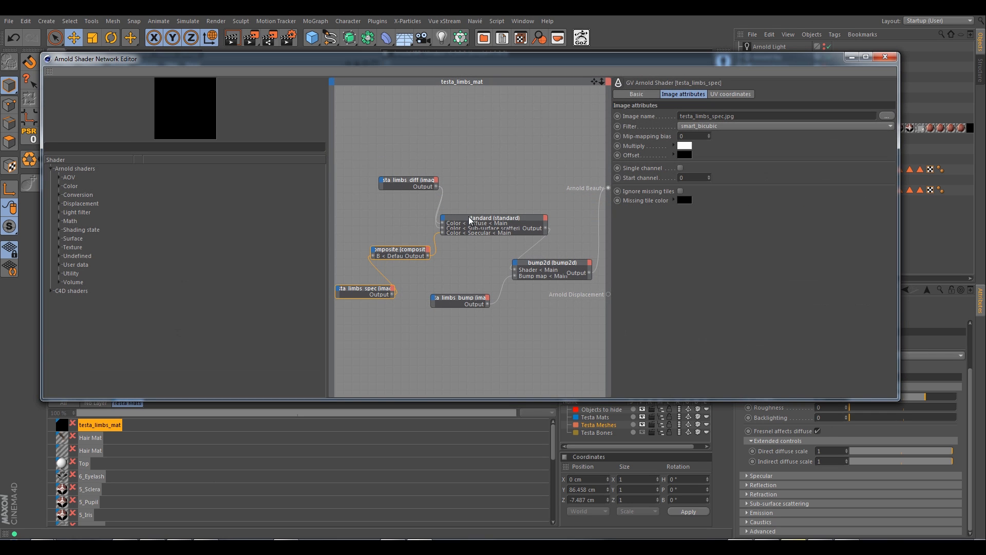
left_click(478, 219)
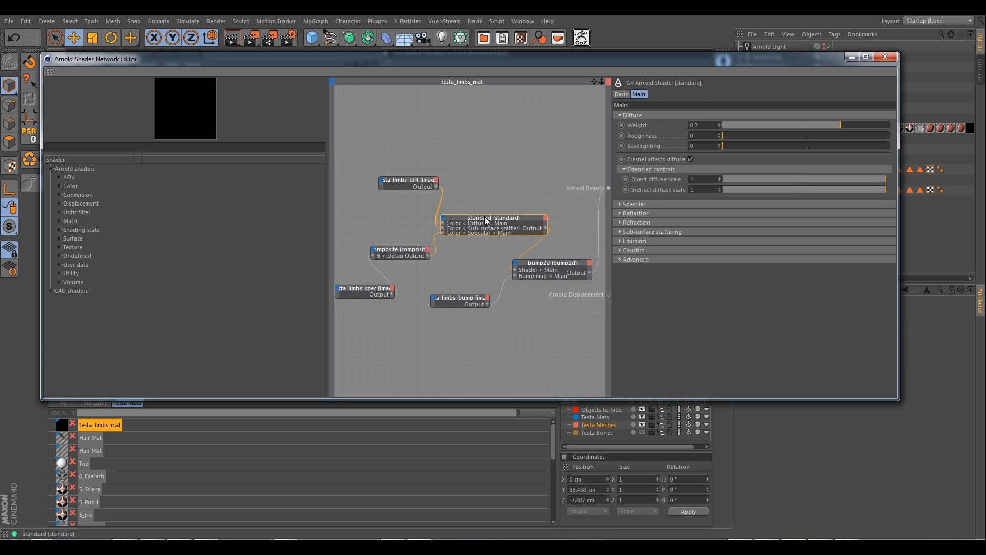
left_click(621, 204)
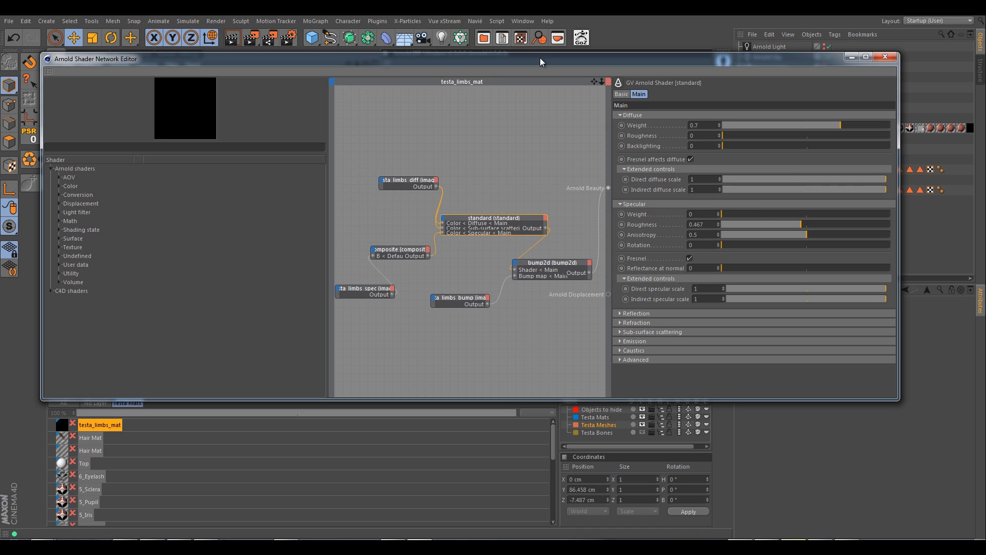
left_click_drag(541, 57, 547, 85)
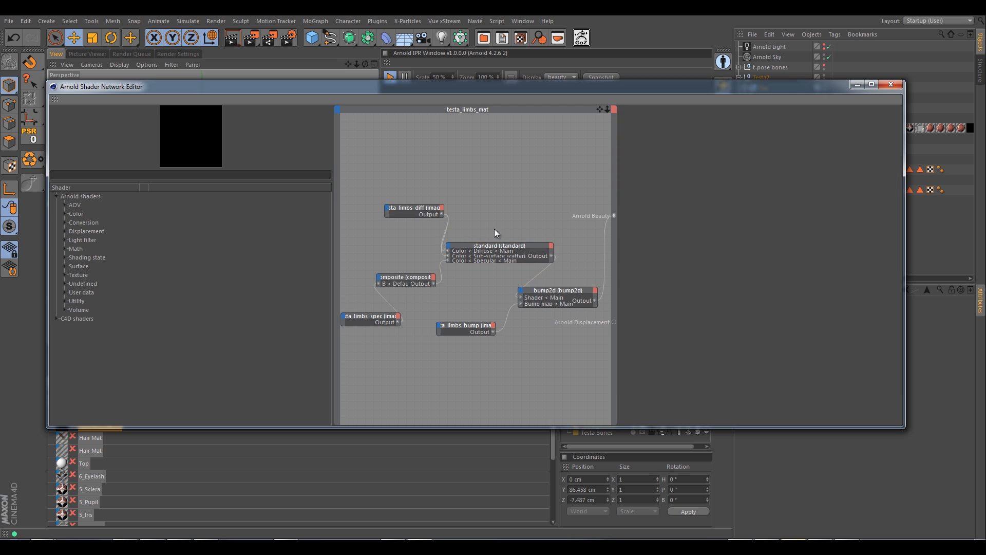
scroll(494, 230, "up", 2)
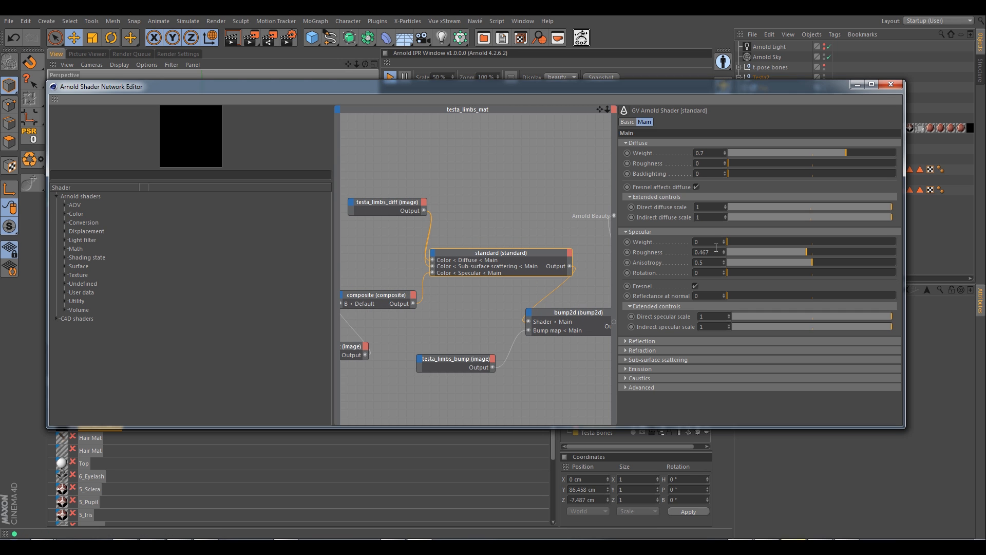
left_click_drag(535, 92, 560, 134)
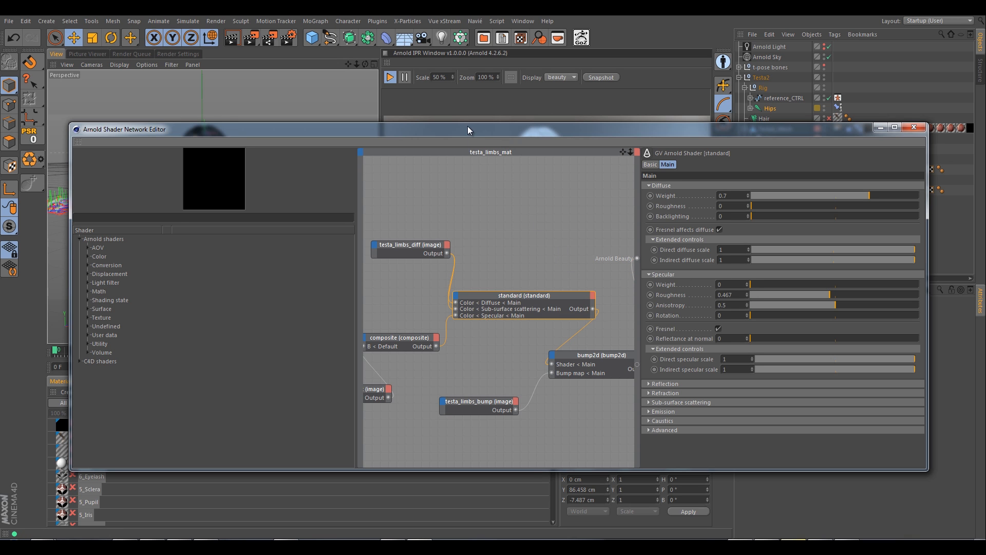
left_click_drag(467, 126, 448, 226)
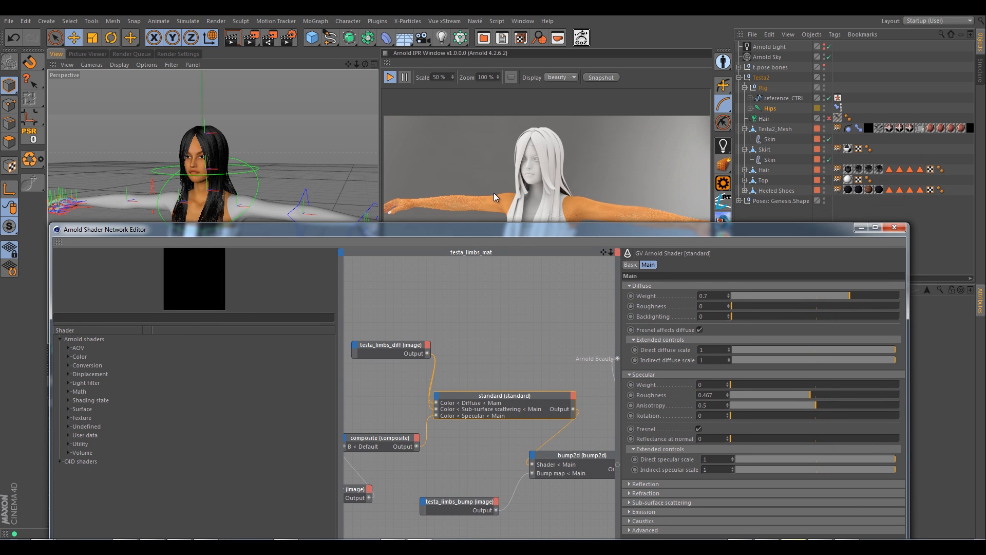
left_click_drag(506, 227, 468, 174)
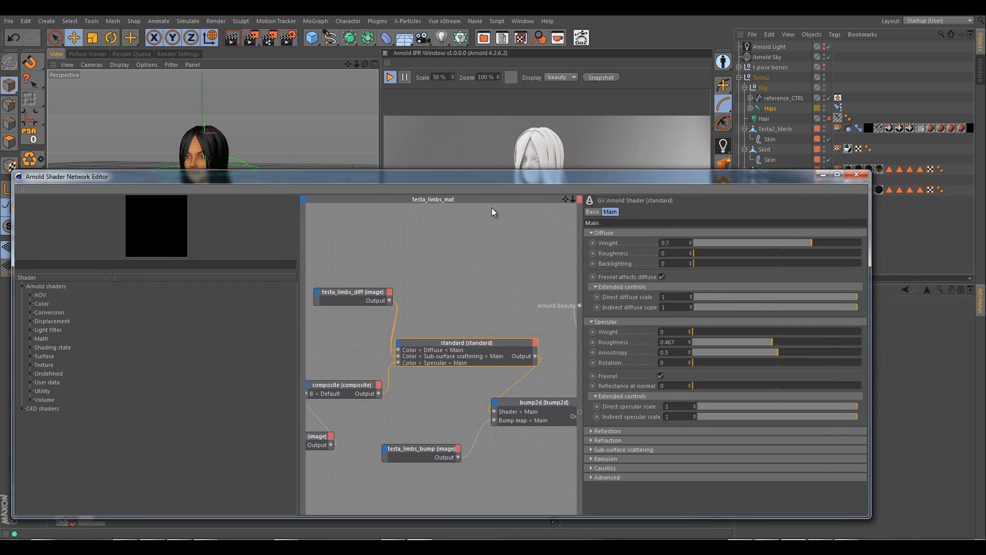
left_click(795, 332)
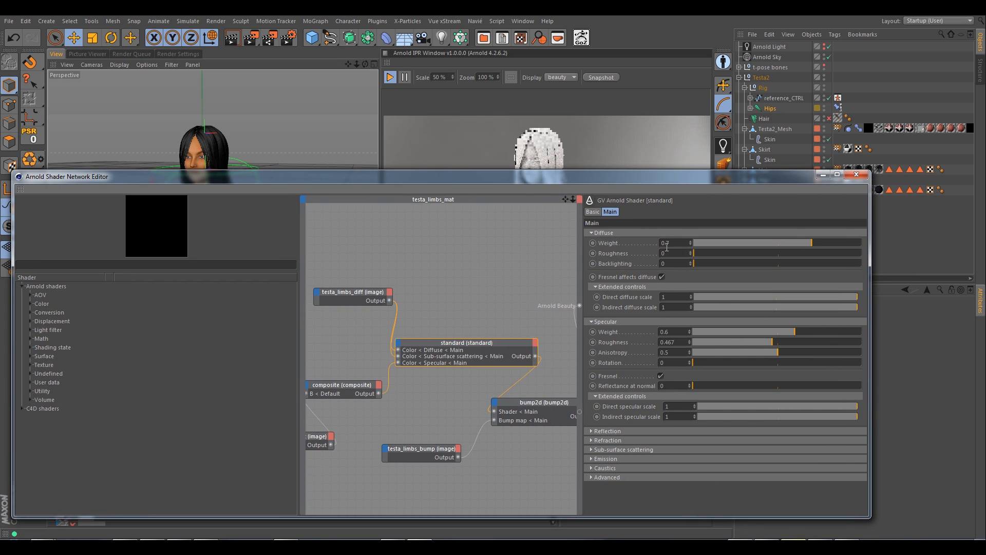
Set the limbs shader's specular roughness to 0.8 and close the shader network editor
left_click_drag(635, 183, 607, 275)
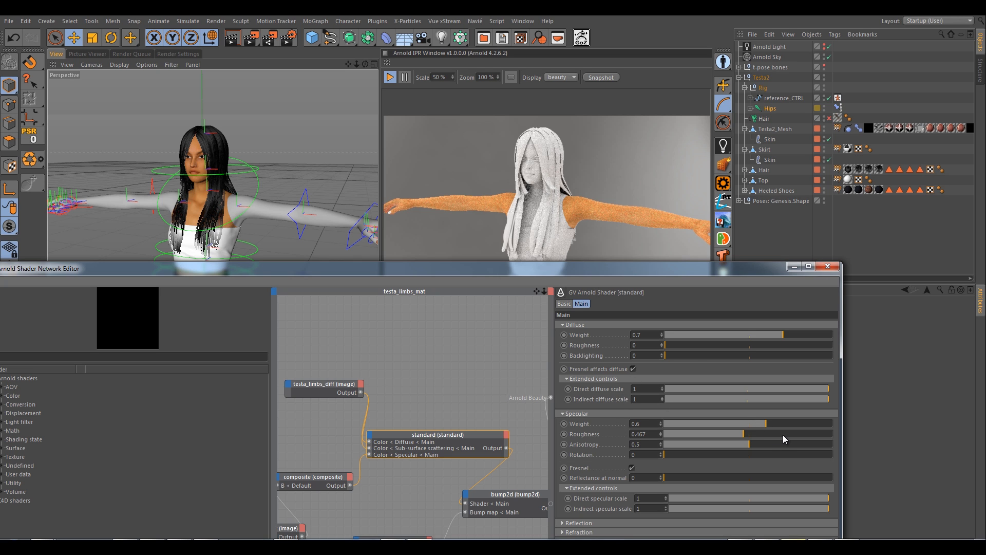
left_click(800, 434)
left_click_drag(532, 276, 590, 134)
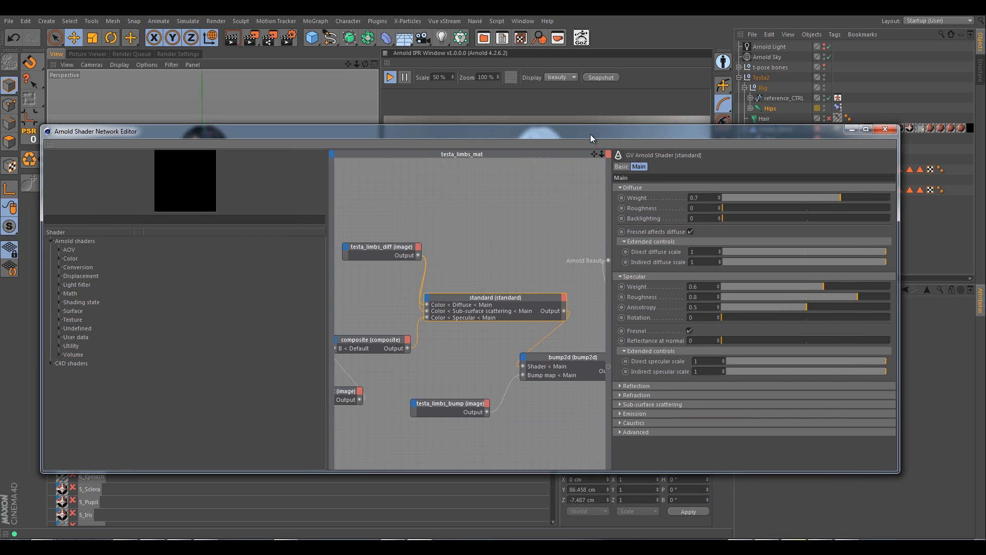
left_click(886, 130)
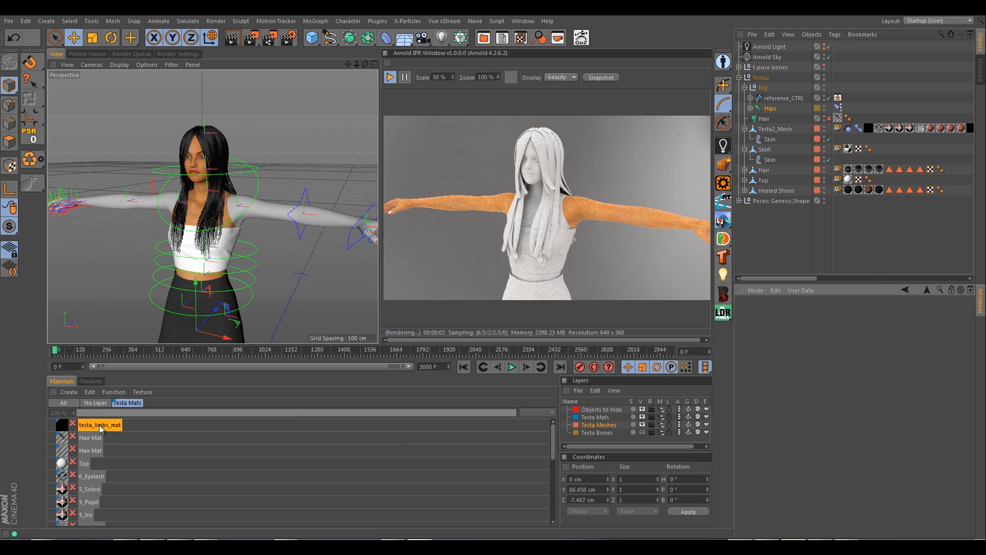
Duplicate the testa_limbs_mat material and rename the copy as testa_torso_mat
left_click_drag(101, 429, 99, 447, "ctrl")
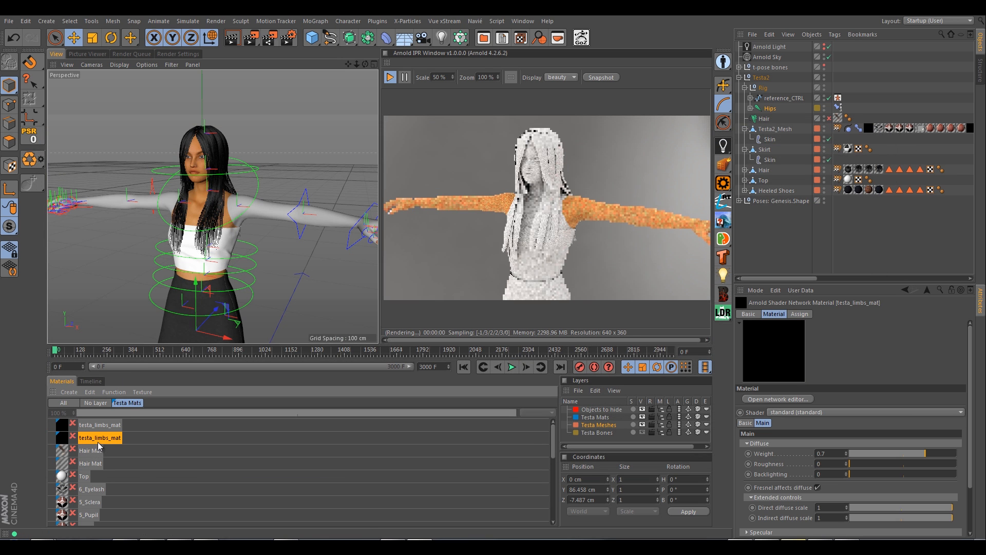
double_click(110, 438)
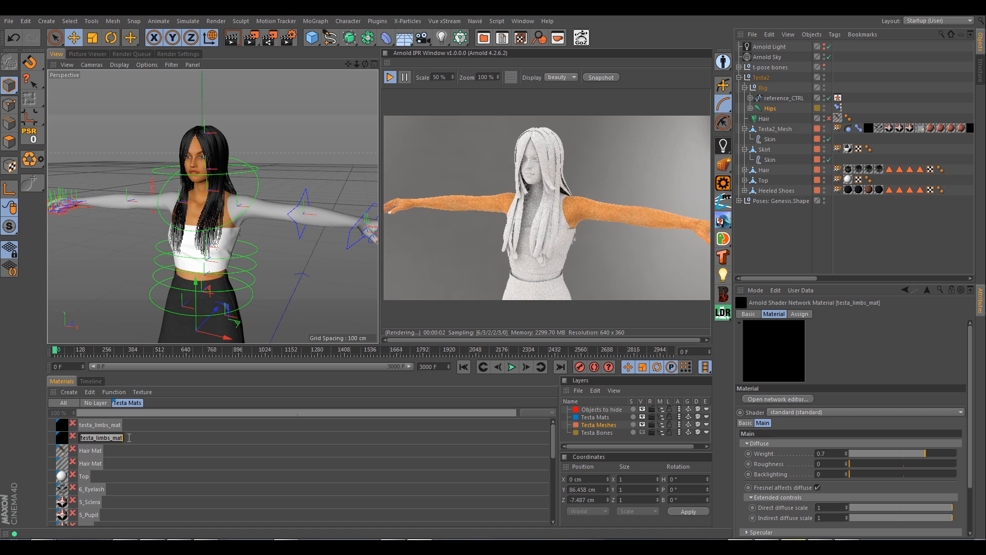
left_click(109, 438)
key("BackSpace")
key("BackSpace")
key("BackSpace")
key("BackSpace")
key("BackSpace")
type("torso")
key("Return")
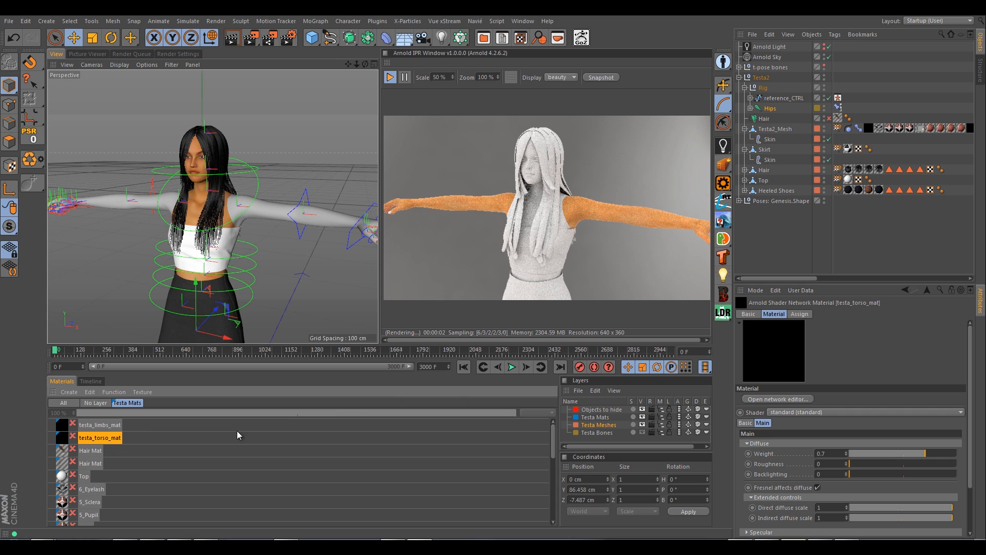
In the testa_torso_mat shader network, browse for the diffuse node's replacement image in the Documents > Testa2 > master > c4d > tex folder
left_click(756, 399)
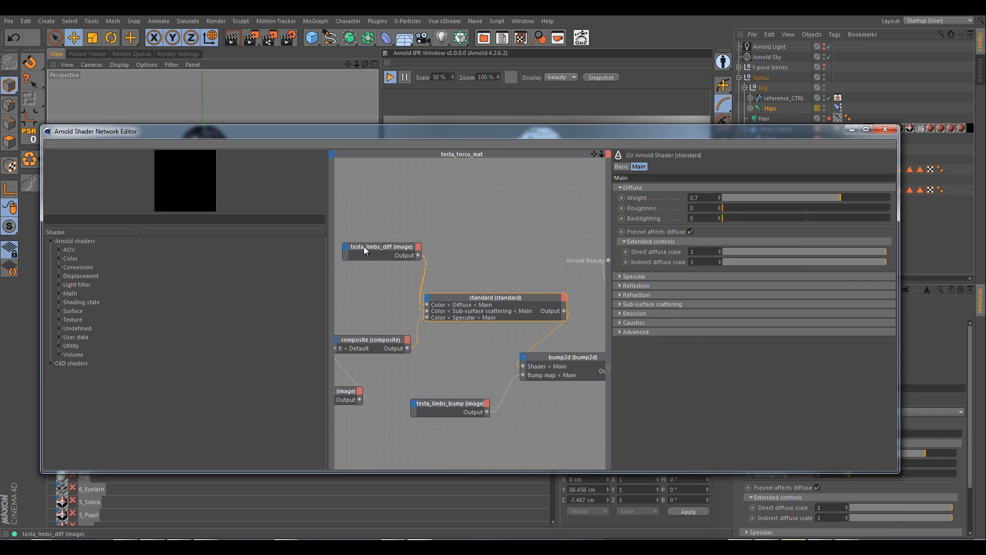
left_click(389, 255)
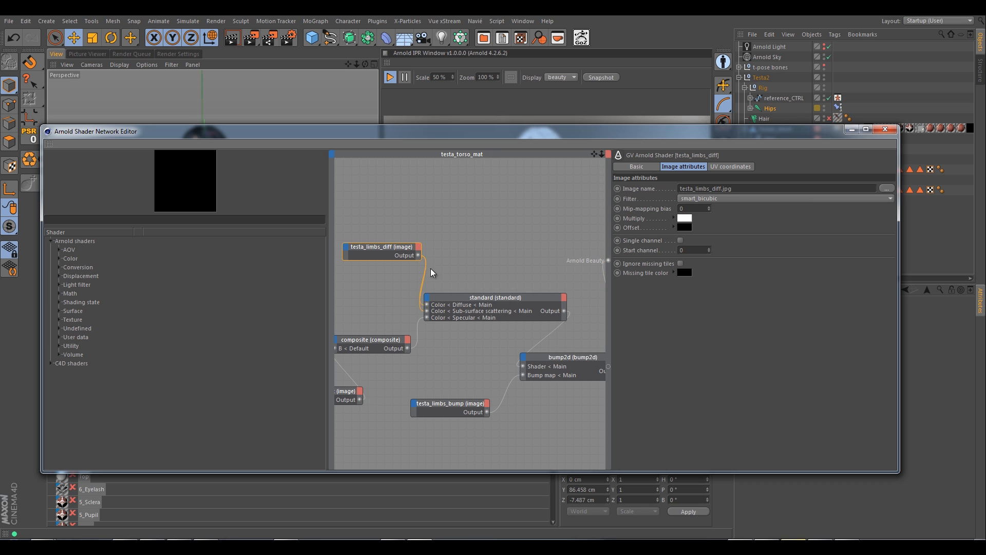
left_click(888, 190)
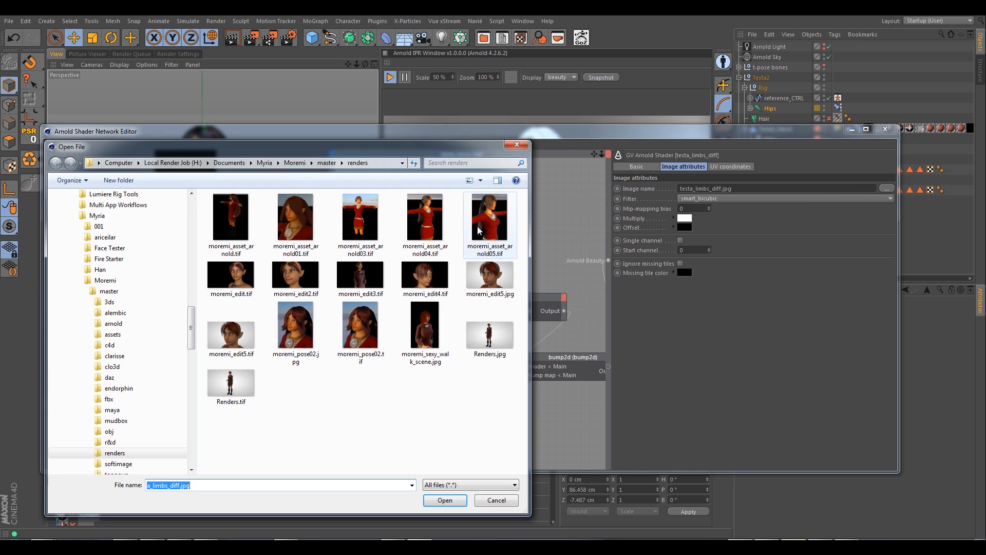
left_click(264, 162)
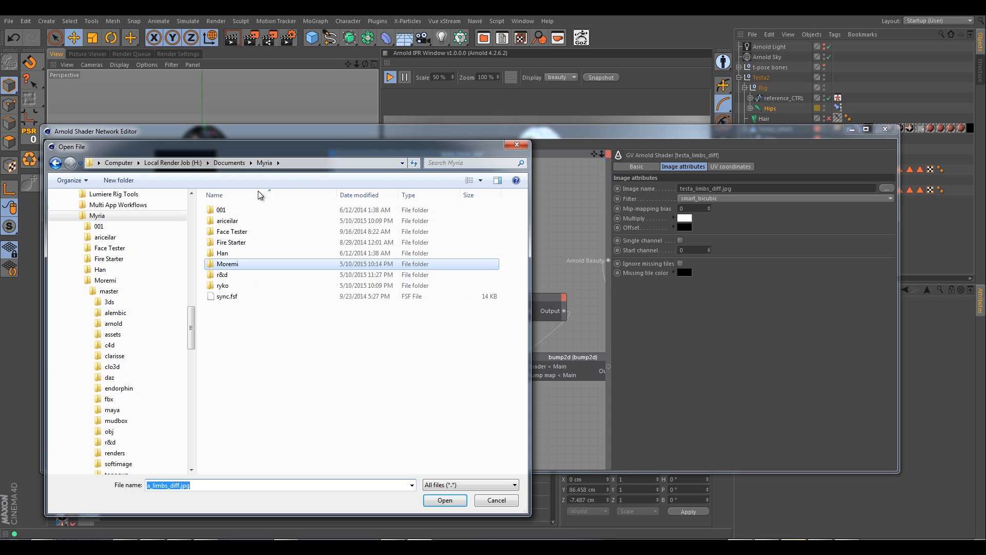
left_click(229, 163)
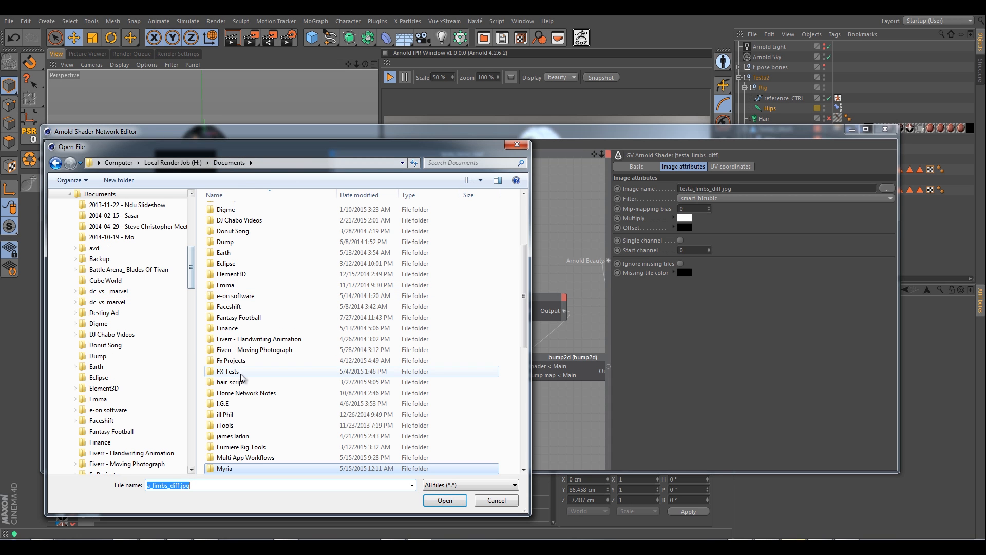
scroll(244, 377, "down", 9)
left_click(243, 378)
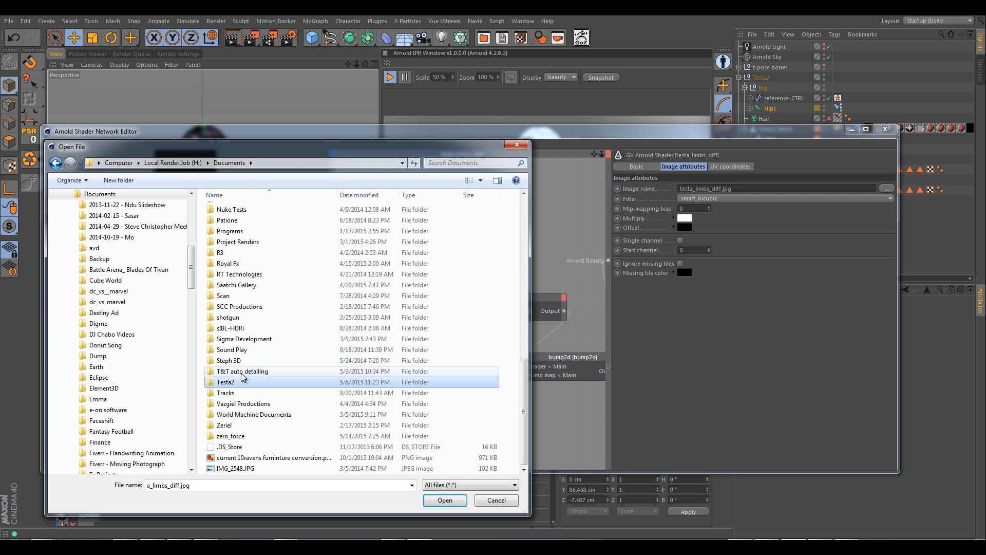
double_click(243, 380)
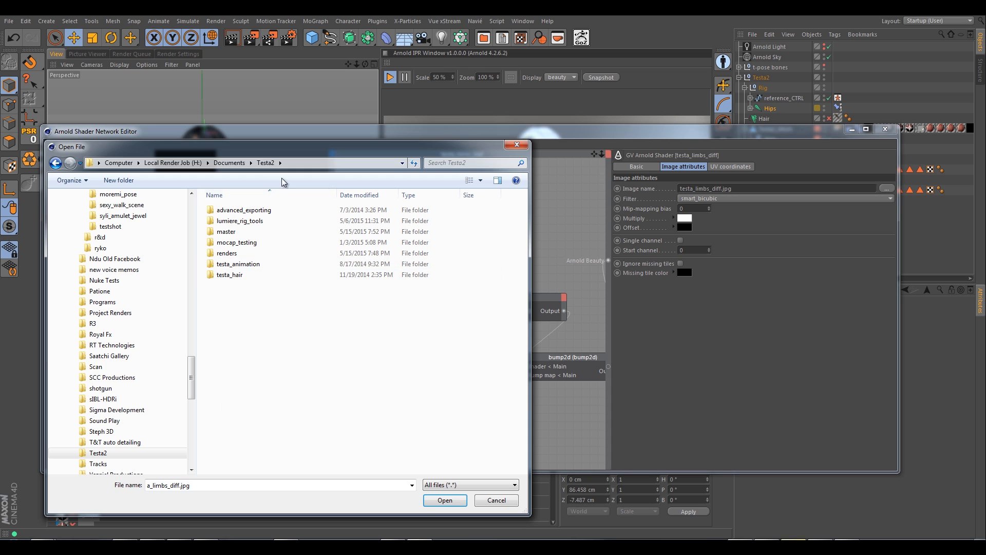
double_click(247, 232)
double_click(226, 232)
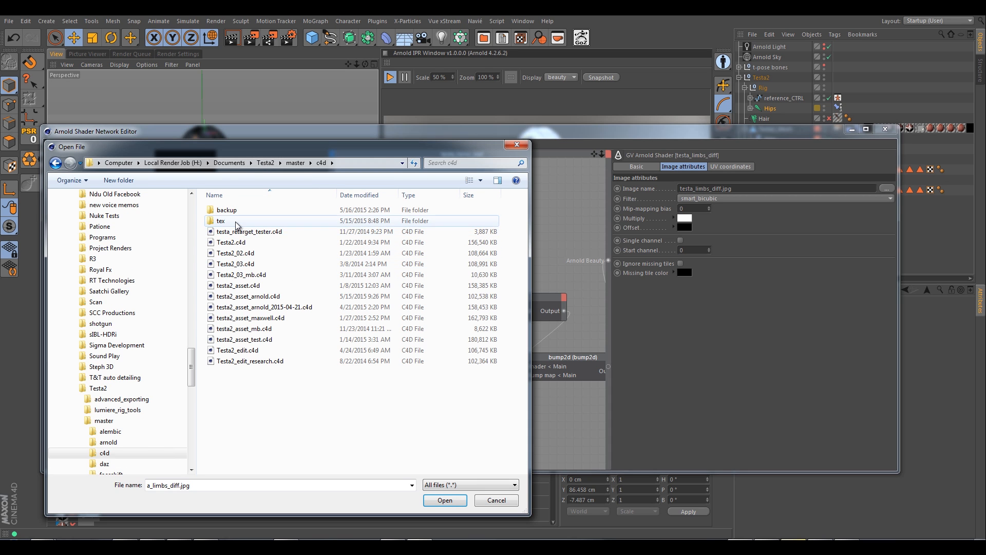
double_click(239, 224)
Load testa_torso_diff.jpg as the image of the testa_limbs_diff node
scroll(355, 383, "down", 3)
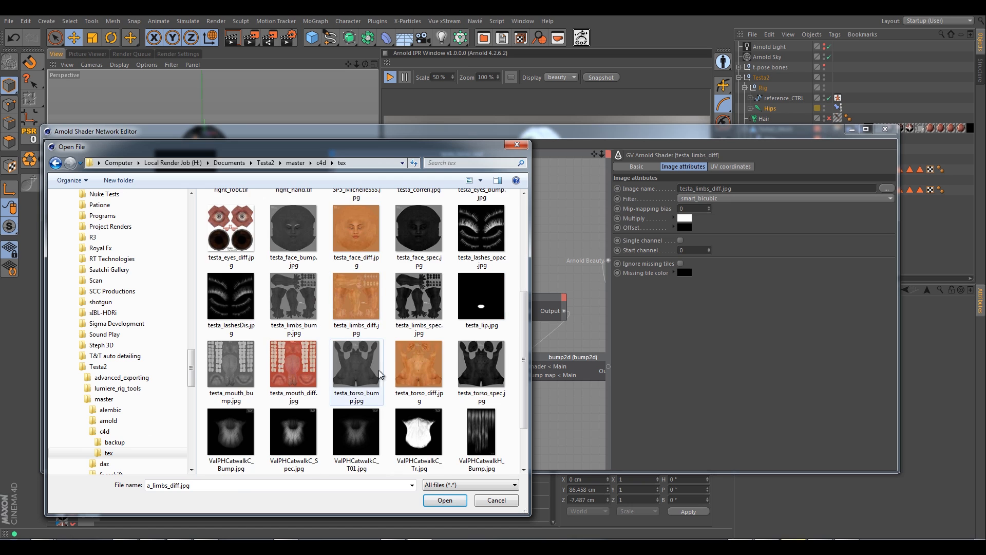
left_click(412, 378)
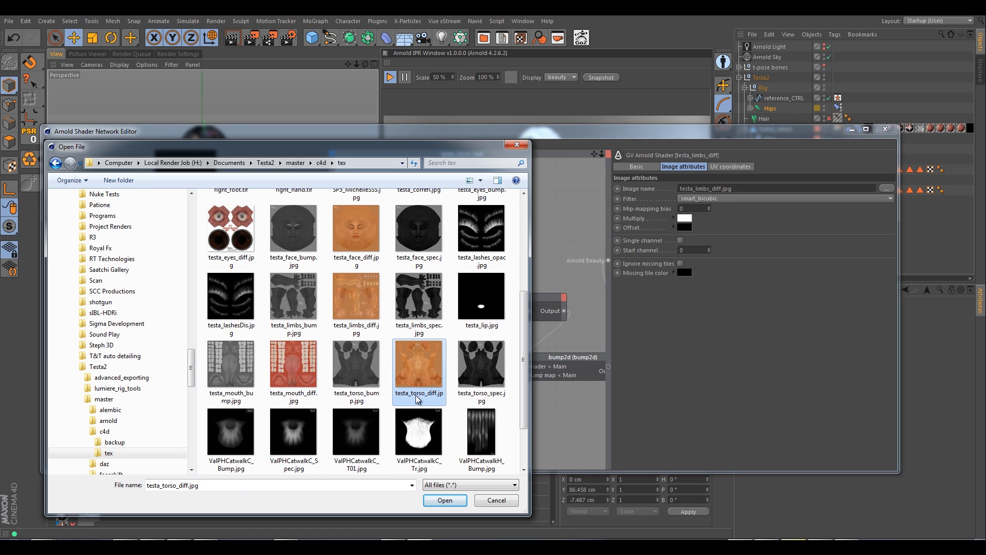
left_click(445, 500)
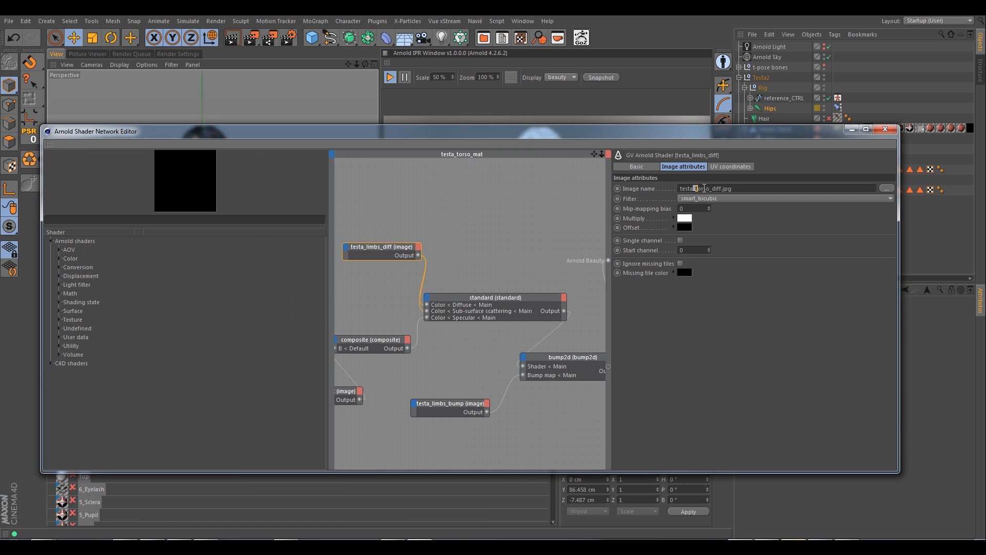
left_click(710, 188)
left_click(411, 208)
Change the testa_limbs_spec node's image name to testa_torso_spec.jpg
left_click_drag(406, 132, 428, 190)
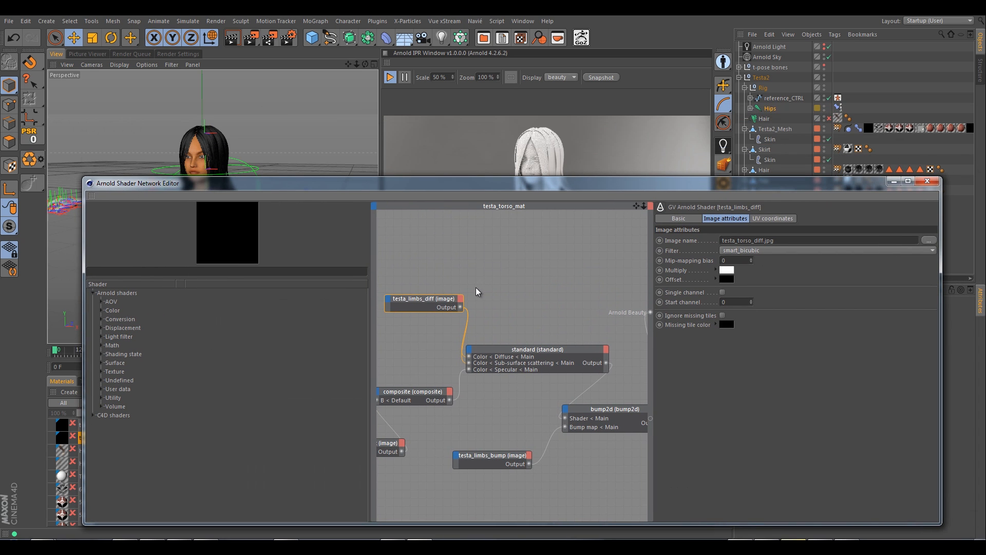
mouse_move(476, 288)
middle_mouse_down("alt")
mouse_move(497, 275)
mouse_move(489, 278)
middle_mouse_up("alt")
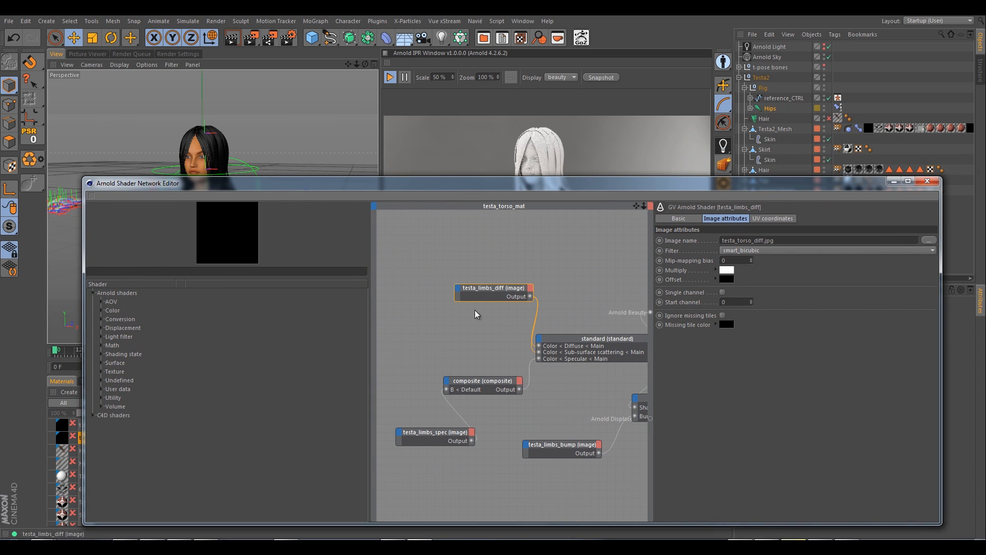
left_click(441, 433)
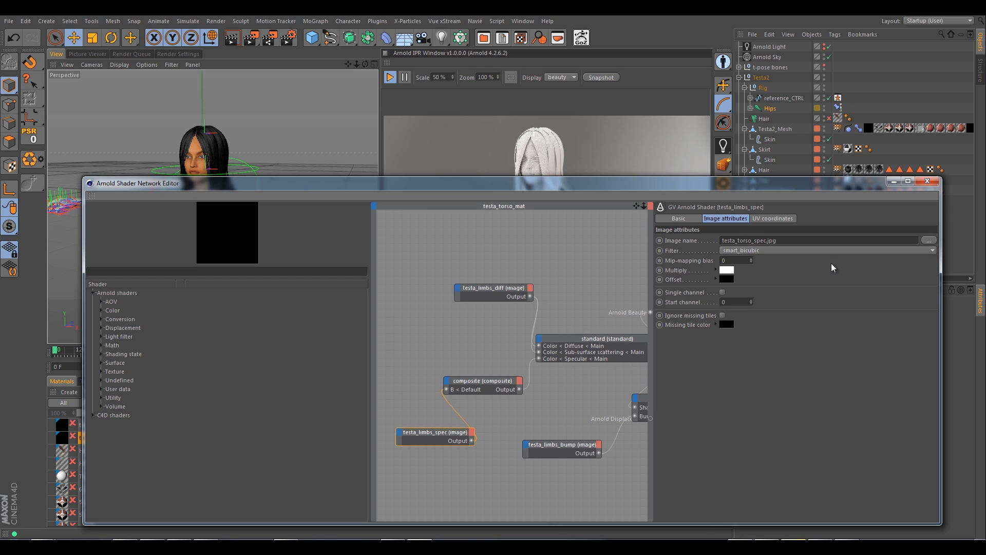
Change the testa_limbs_bump node's image name to testa_torso_bump.jpg and close the shader network editor
left_click(562, 453)
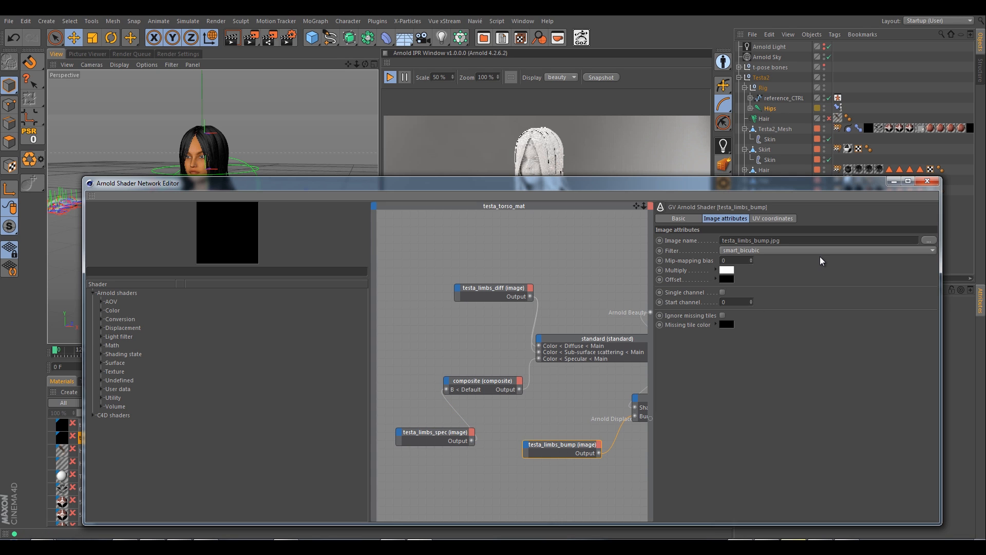
key("shift+Right")
key("shift+Right")
key("shift+Right")
key("shift+Right")
key("shift+Right")
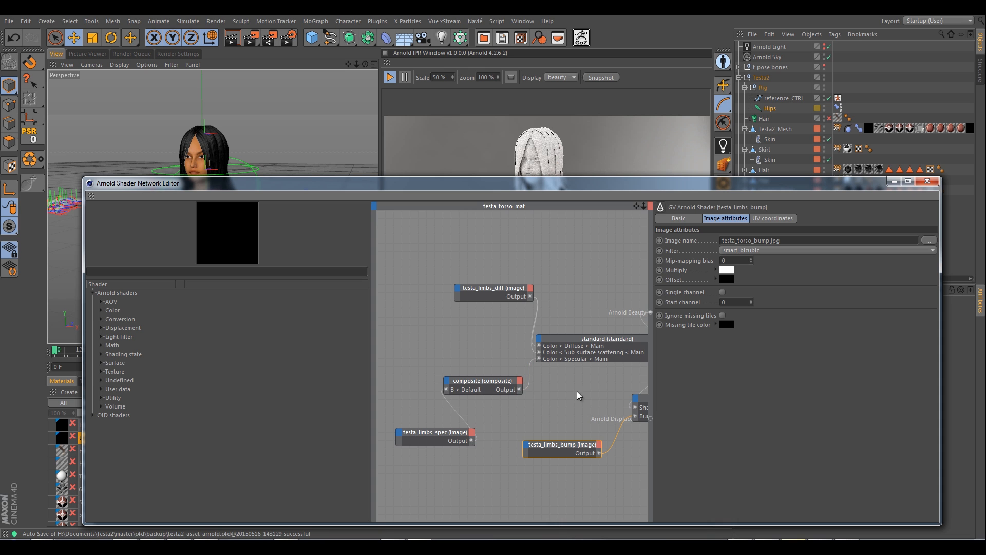
middle_click_drag(605, 408, 484, 410, "alt")
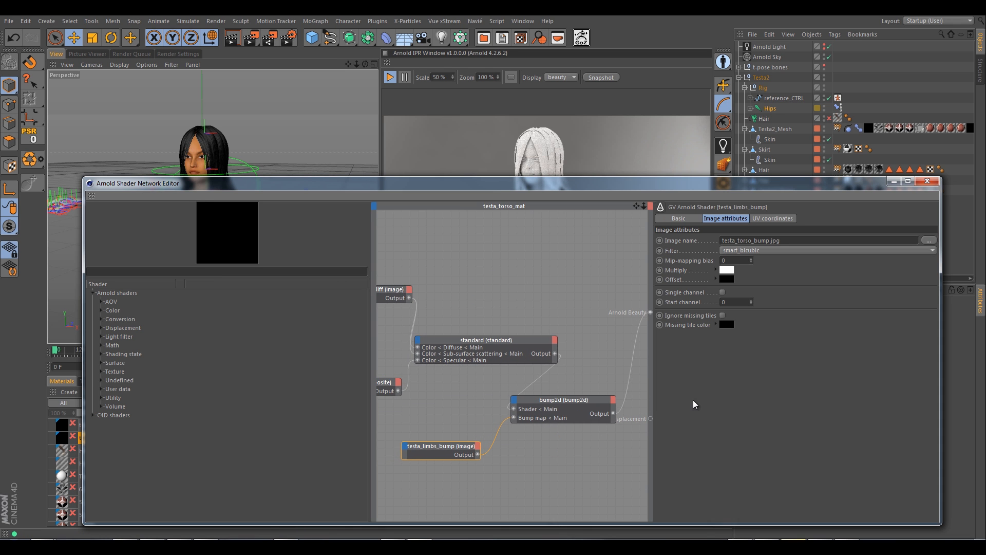
left_click(928, 181)
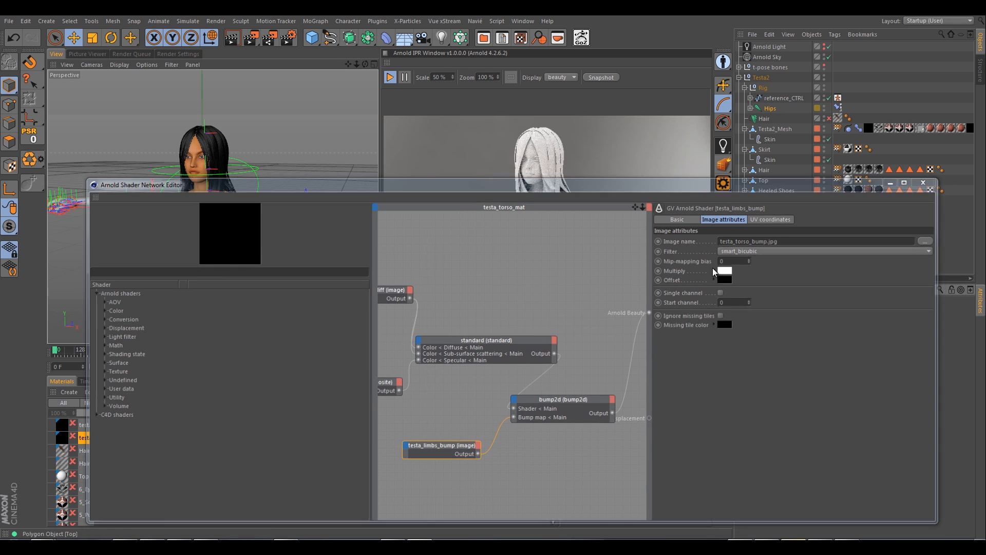
Review the reflectance settings of the old 2_SkinTorso material, and delete that material
scroll(179, 428, "down", 5)
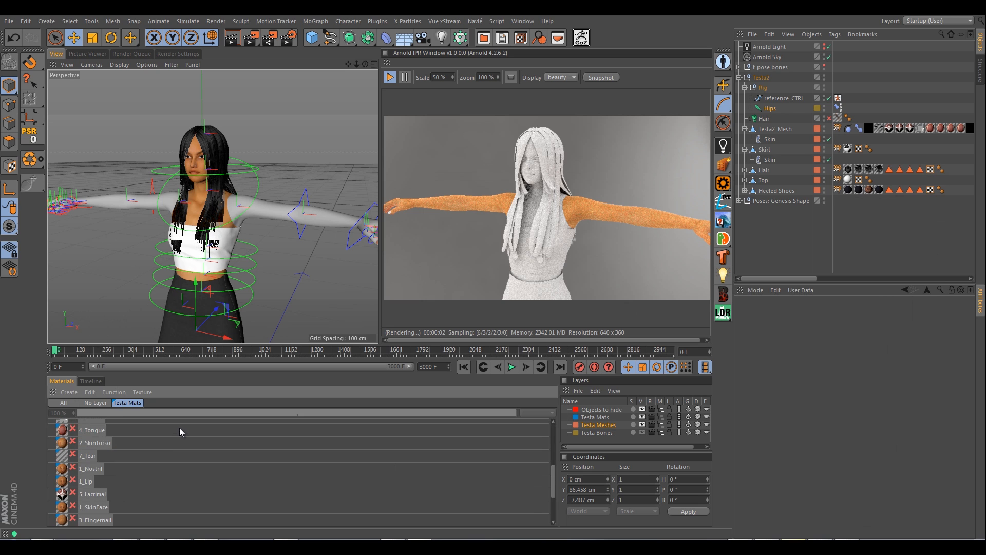
scroll(177, 443, "down", 1)
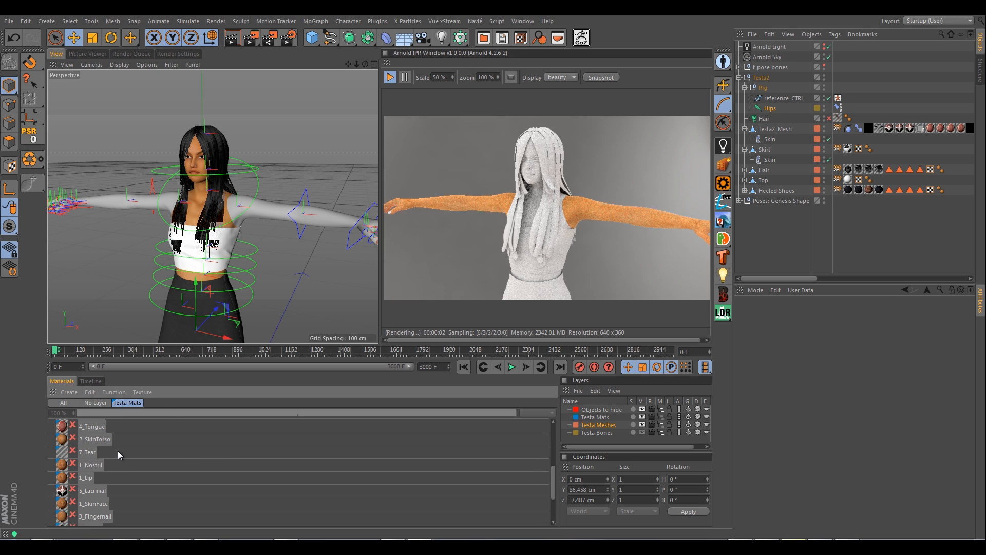
left_click(92, 440)
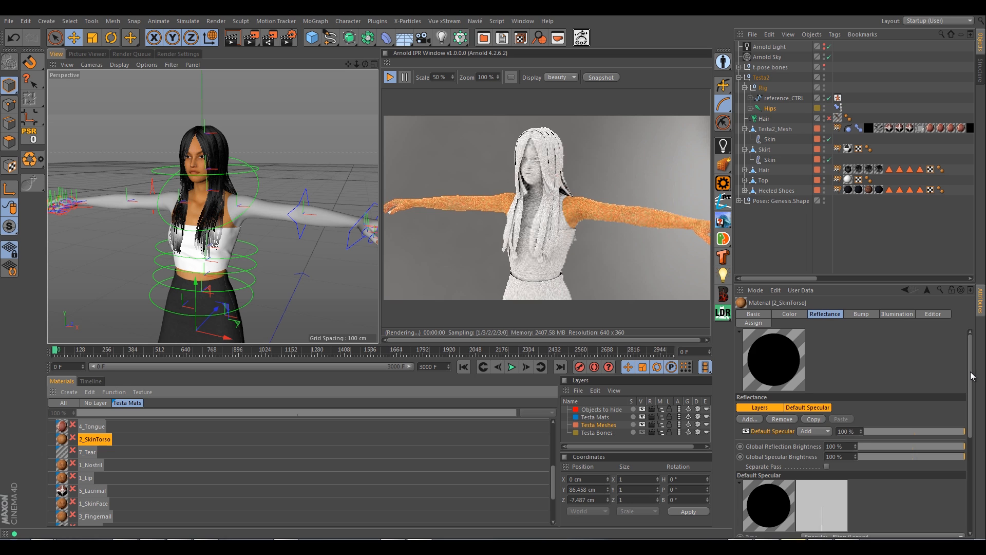
scroll(972, 440, "down", 3)
scroll(972, 440, "down", 2)
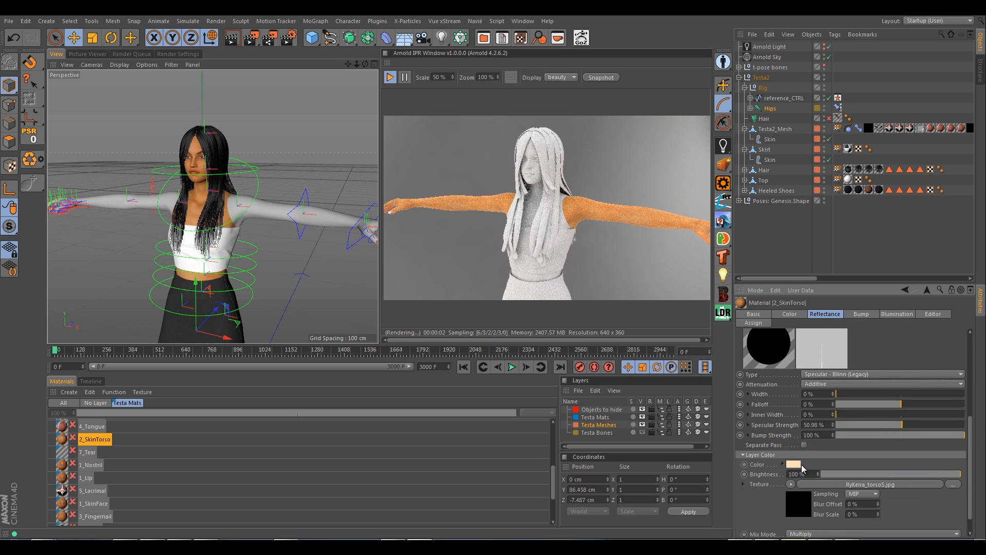
scroll(972, 467, "up", 5)
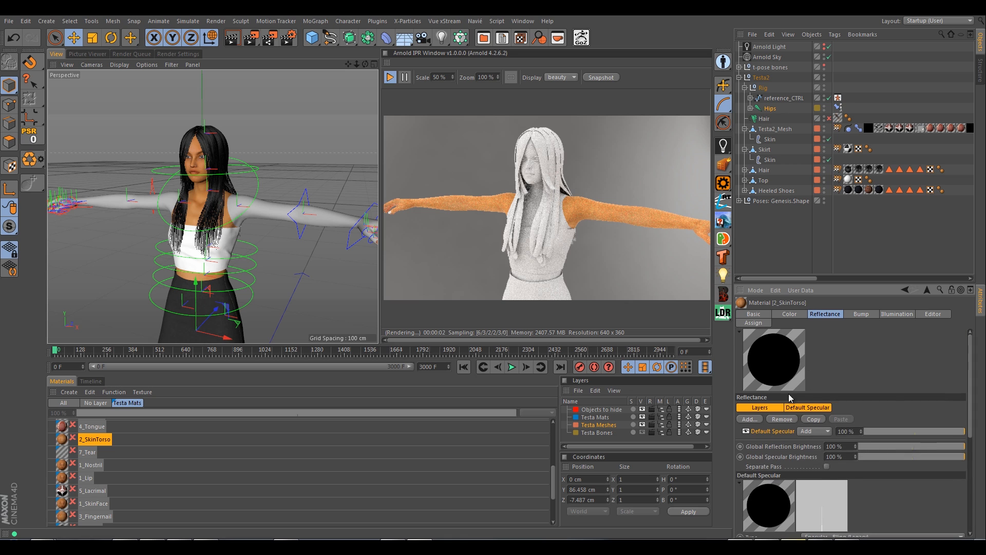
left_click(82, 440)
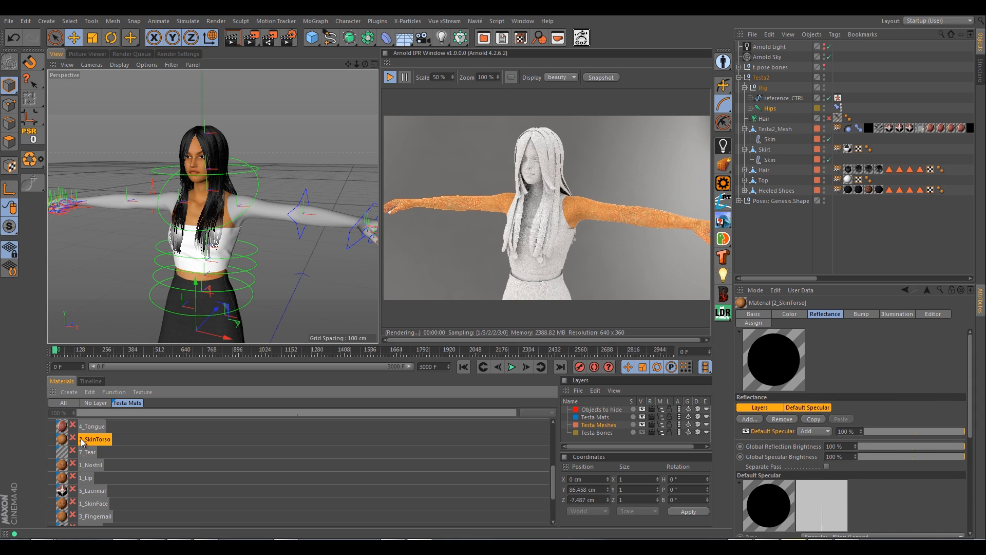
key("Delete")
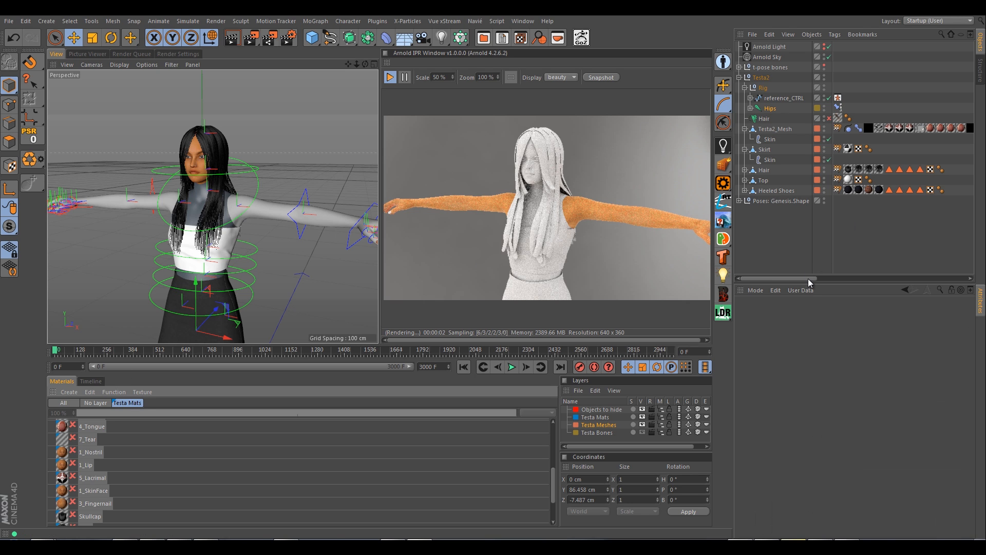
Assign testa_torso_mat to the Testa2_Mesh texture tags left without a material
left_click_drag(809, 279, 869, 285)
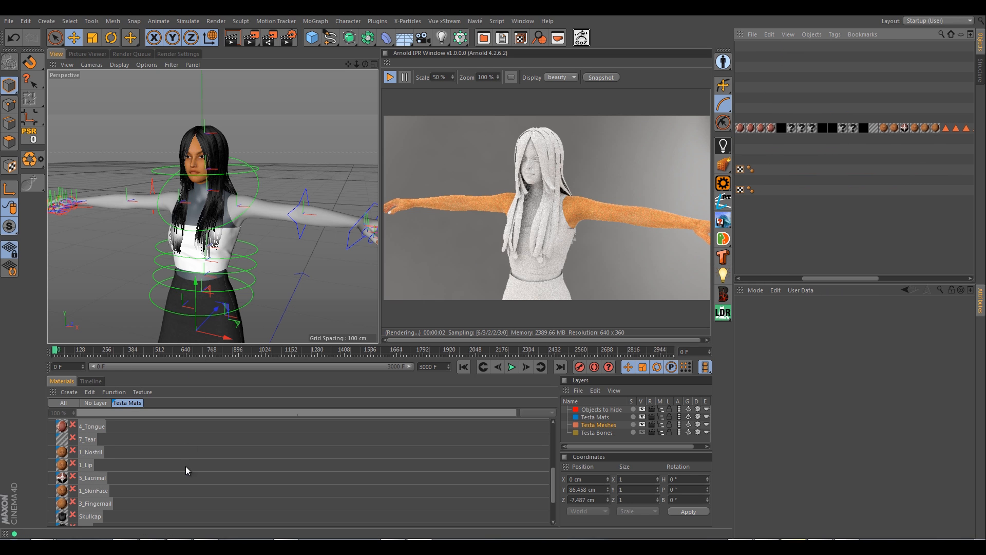
scroll(186, 467, "up", 4)
left_click_drag(113, 441, 793, 131)
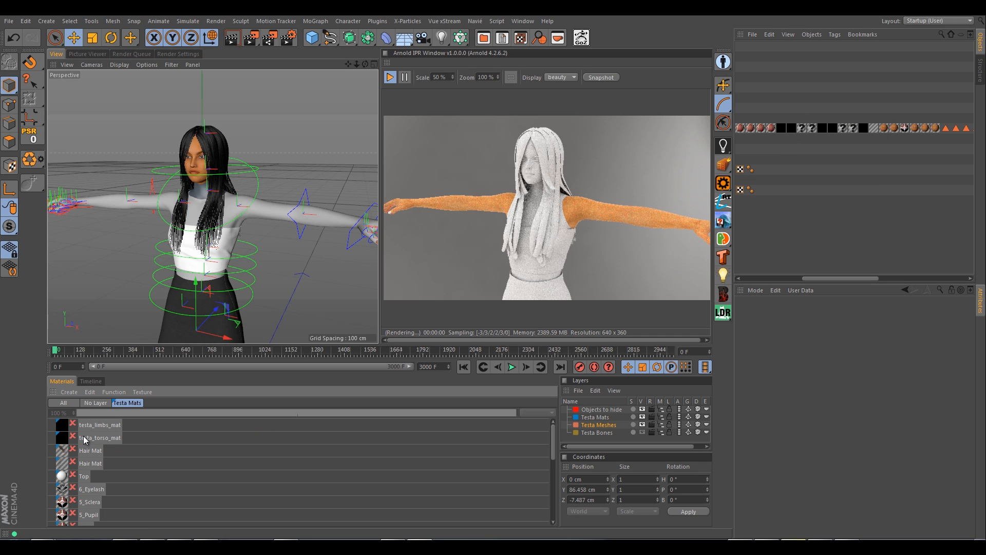
left_click_drag(99, 441, 803, 129)
left_click_drag(107, 437, 813, 129)
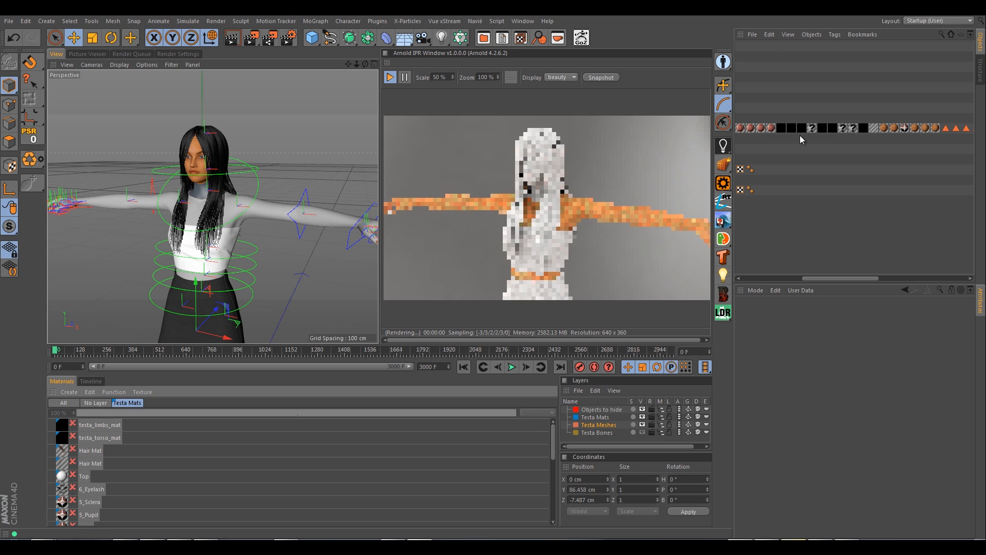
left_click_drag(112, 437, 843, 129)
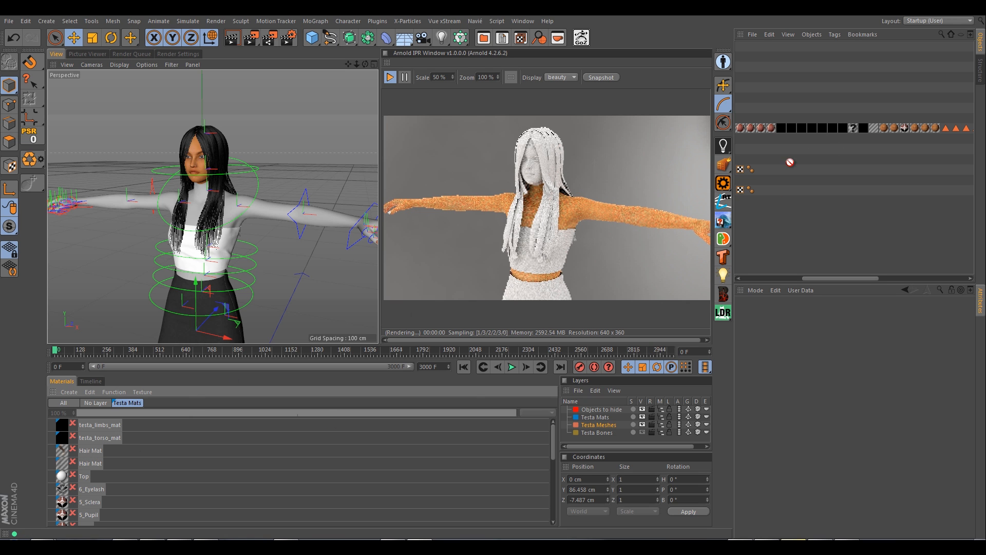
left_click_drag(850, 132, 852, 129)
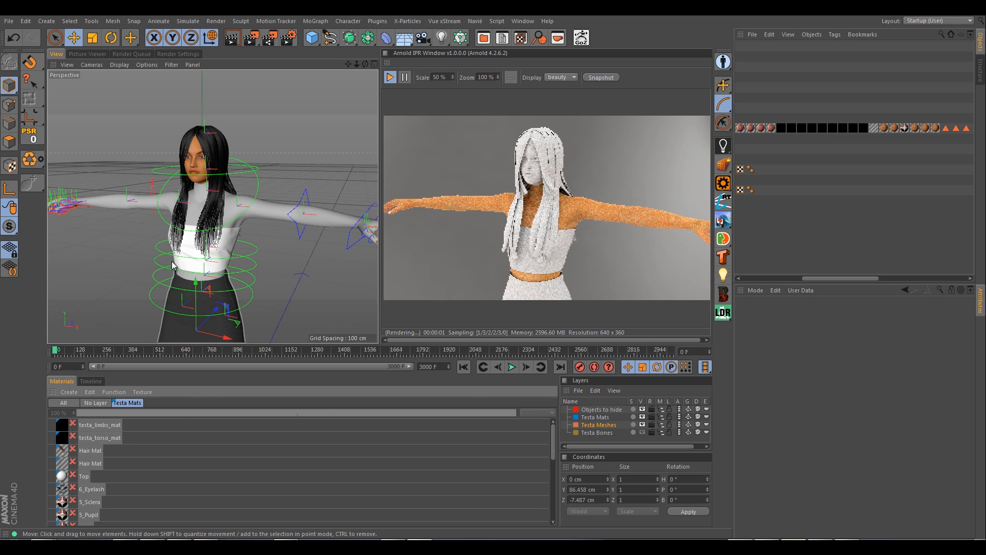
Examine the torso, arm and leg skin in the Arnold IPR render from several distances and angles
middle_click_drag(195, 217, 191, 123, "alt")
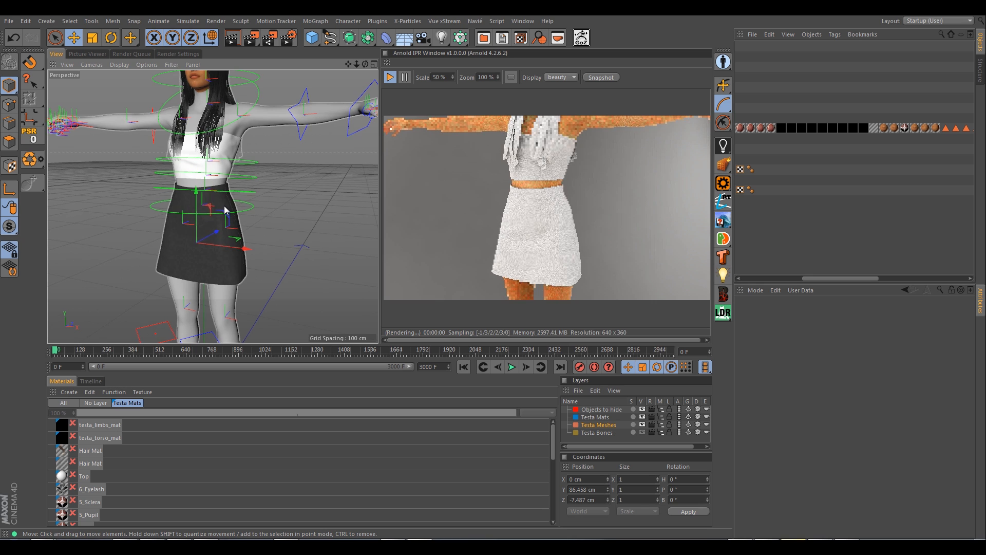
scroll(228, 214, "down", 3)
left_click_drag(230, 219, 211, 231, "alt")
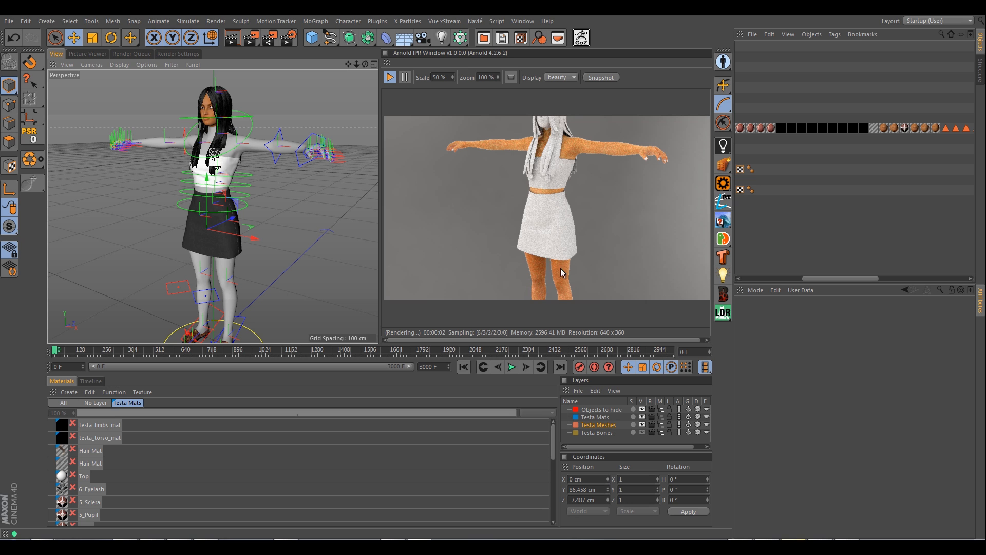
left_click(586, 202)
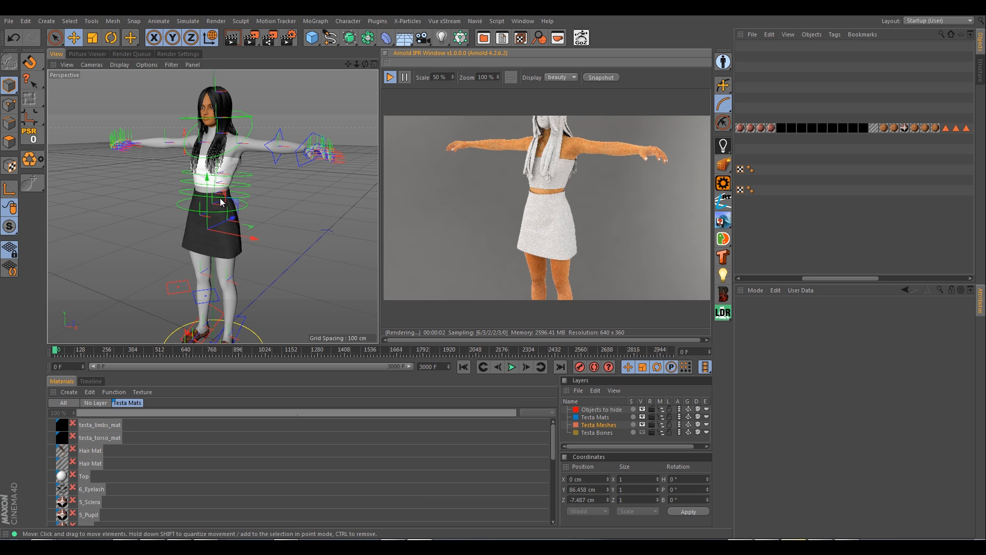
left_click_drag(220, 198, 239, 250, "alt")
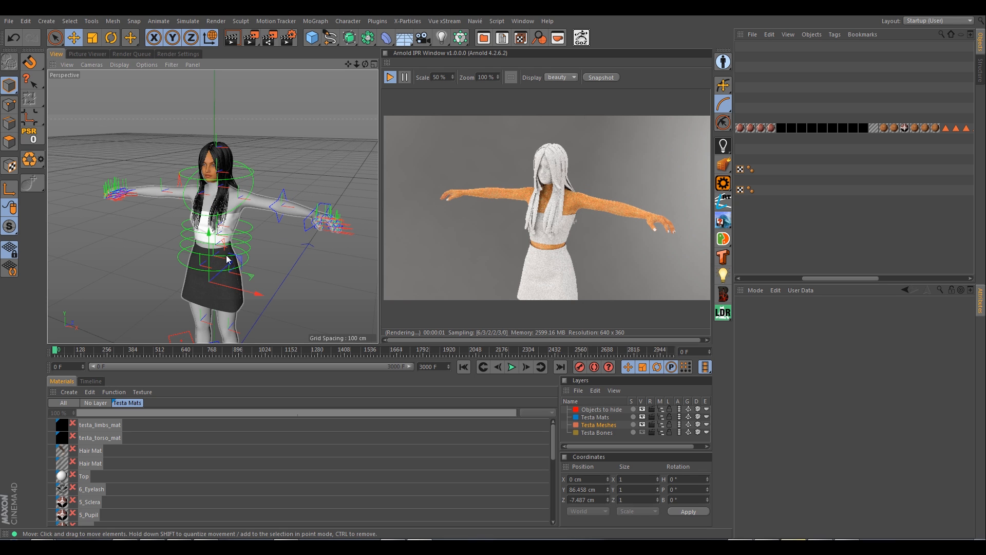
scroll(215, 245, "up", 5)
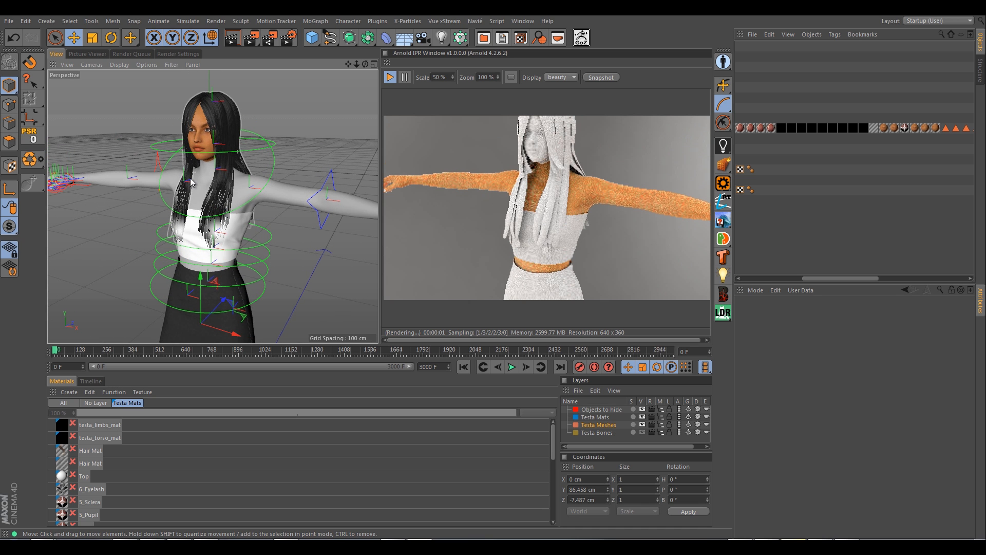
scroll(197, 187, "down", 4)
middle_click_drag(222, 204, 236, 209, "alt")
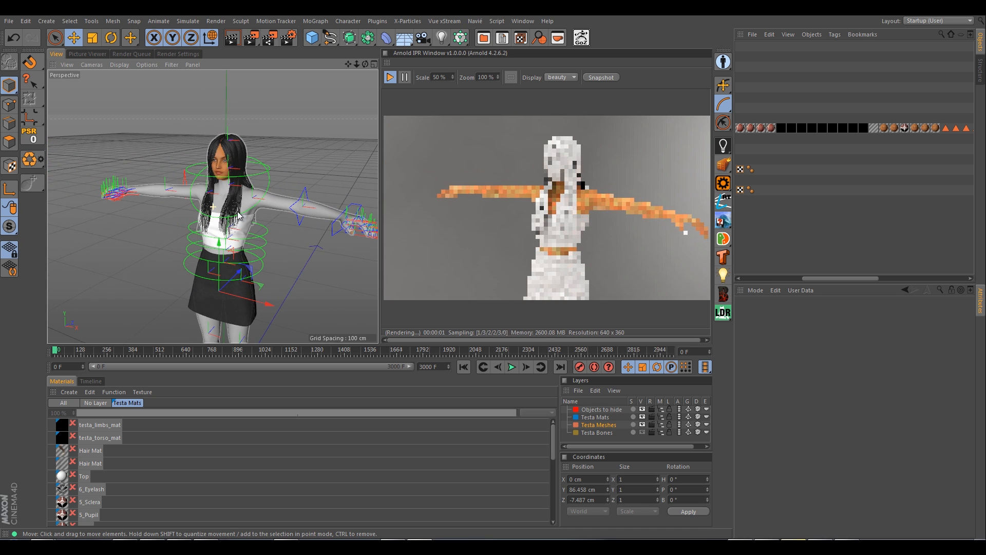
scroll(236, 209, "up", 2)
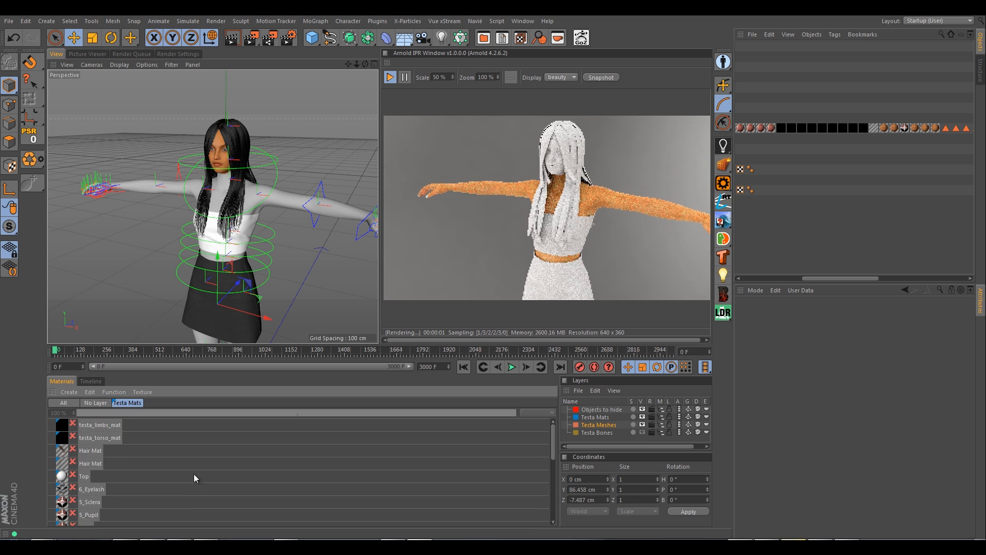
Duplicate the testa_torso_mat material directly below the original and save the scene
left_click(100, 439)
left_click_drag(97, 438, 95, 448, "ctrl")
key("ctrl+s")
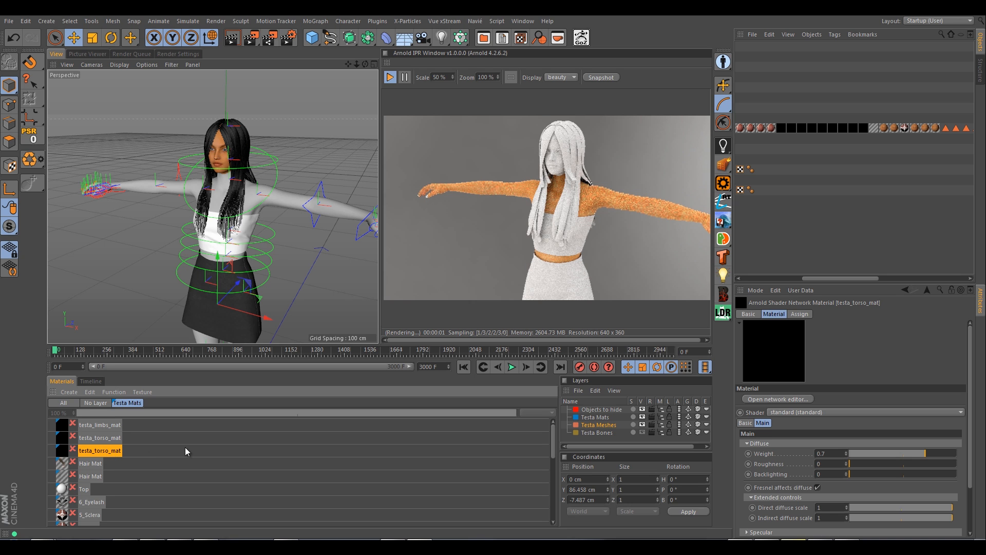
Rename the duplicated torso material as testa_face_mat
left_click(96, 452)
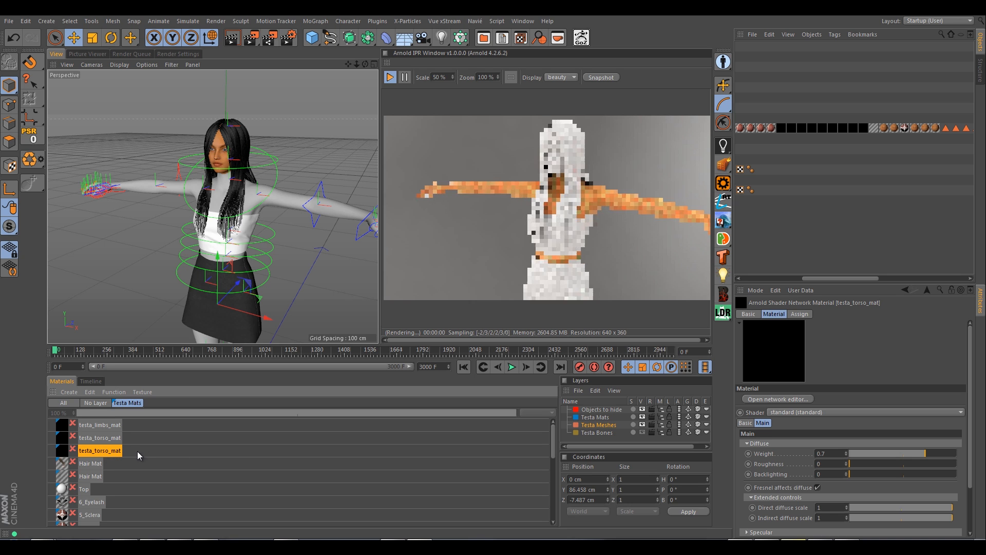
left_click(98, 450)
double_click(99, 451)
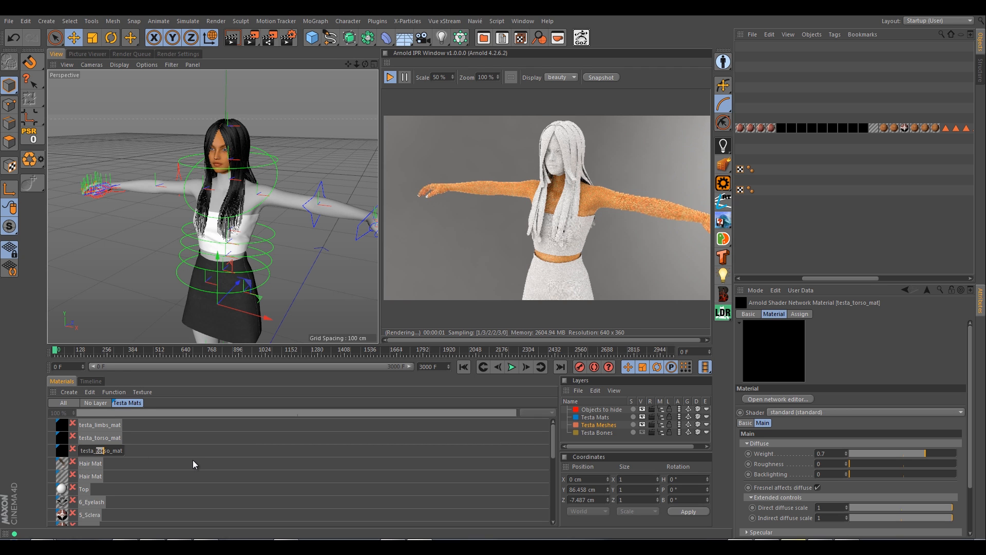
key("shift+Right")
key("shift+Right")
key("shift+Right")
key("shift+Right")
key("shift+Right")
type("face")
key("Return")
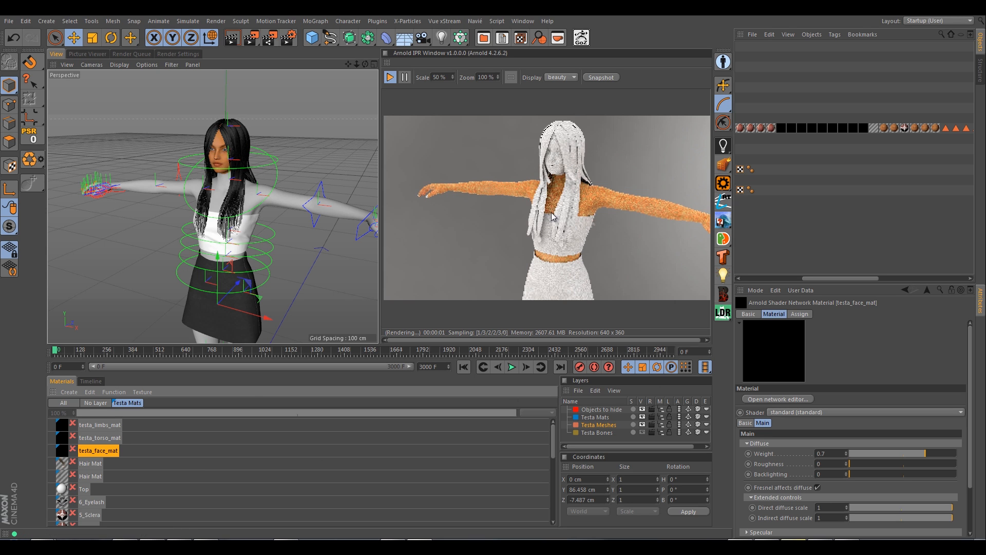
scroll(186, 466, "down", 5)
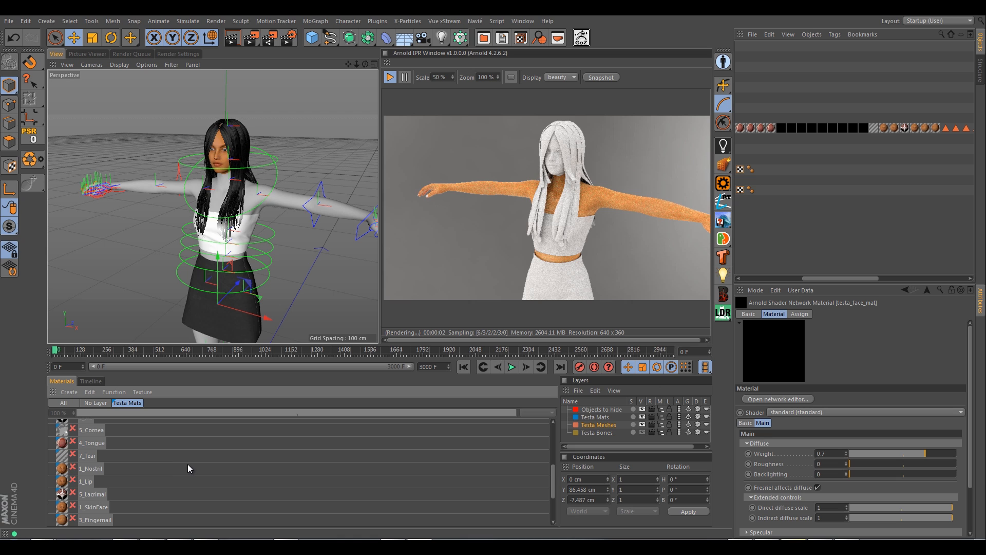
scroll(175, 455, "up", 5)
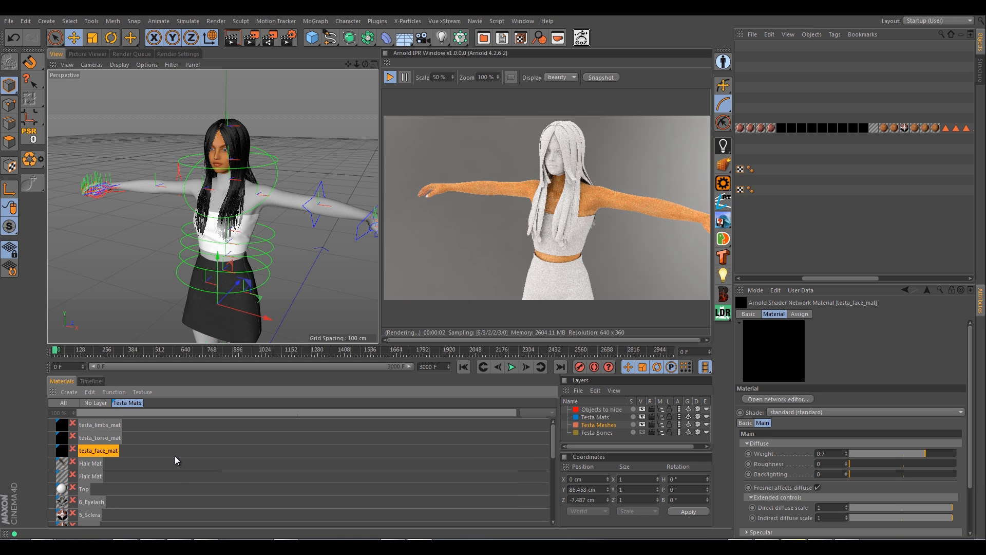
right_click(108, 455)
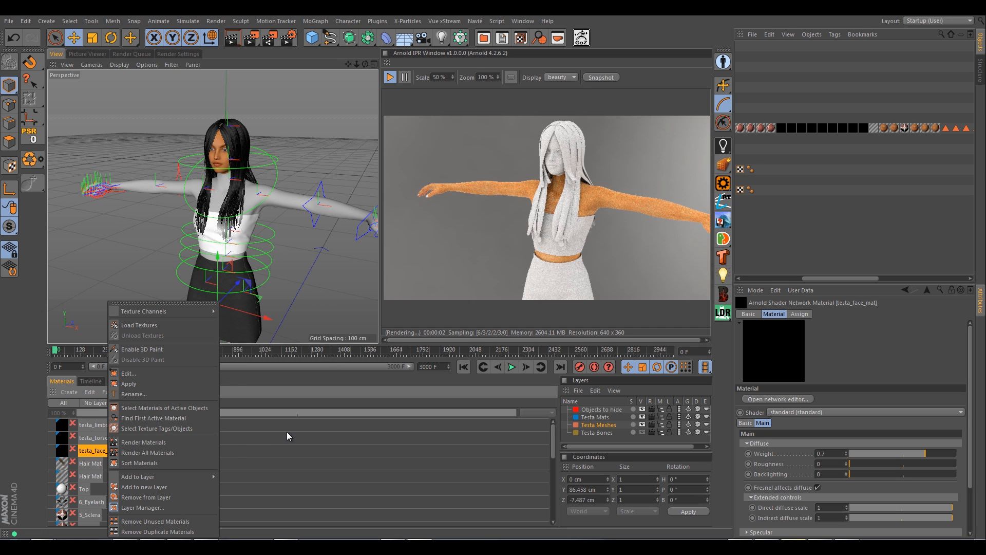
left_click(319, 481)
Save the scene with the new testa_face_mat material
key("ctrl+s")
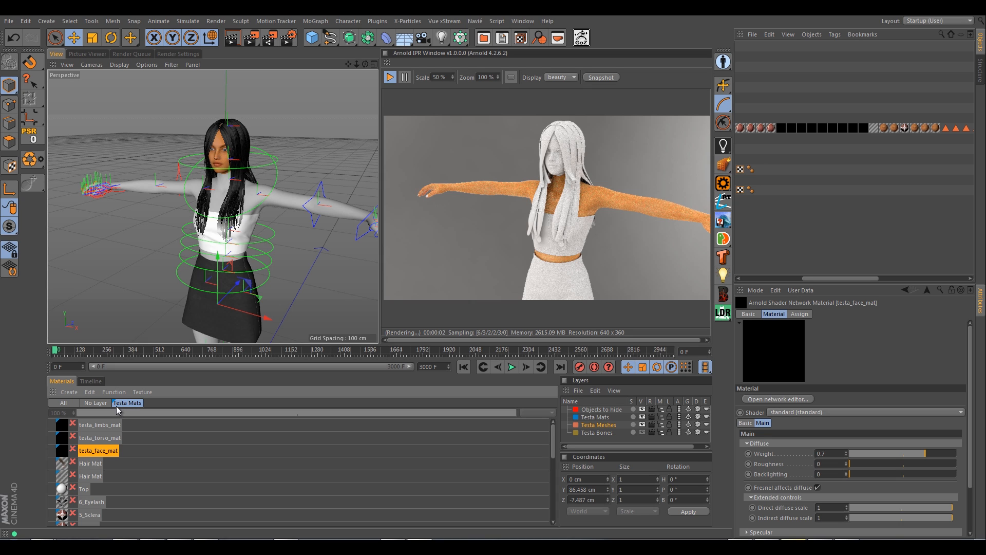
right_click(111, 453)
left_click(362, 455)
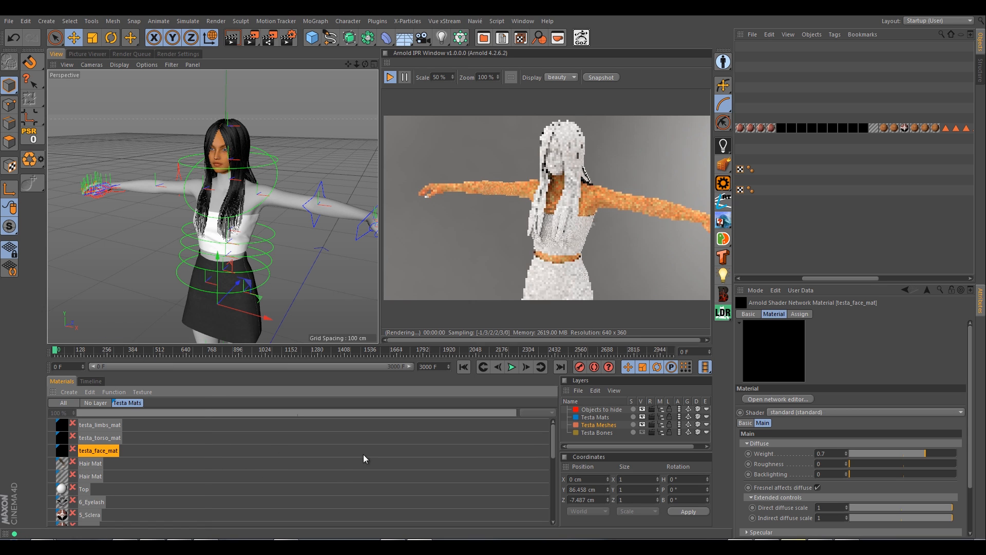
Examine the texture used in the color channel of the 1_SkinFace material
scroll(137, 455, "down", 5)
left_click(100, 449)
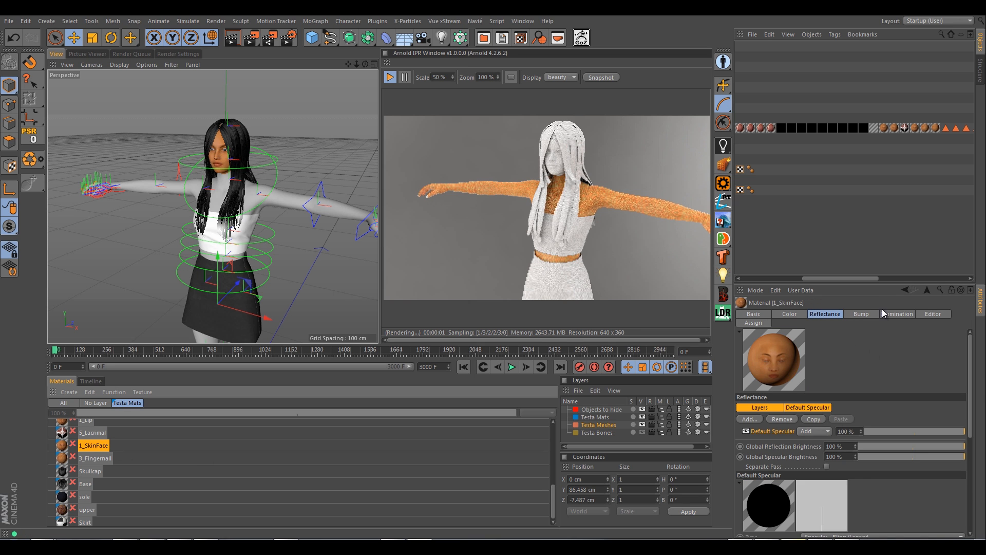
left_click(803, 315)
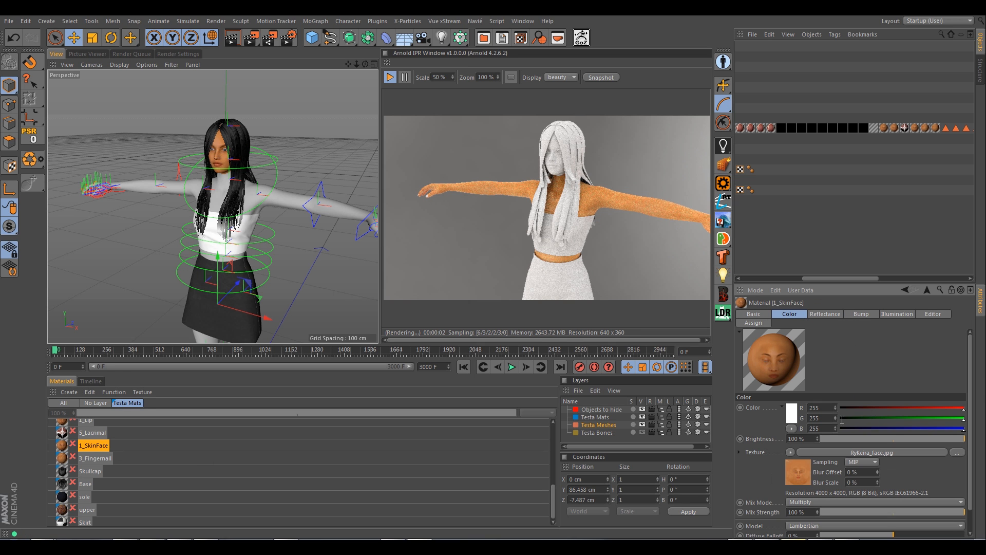
scroll(757, 471, "down", 2)
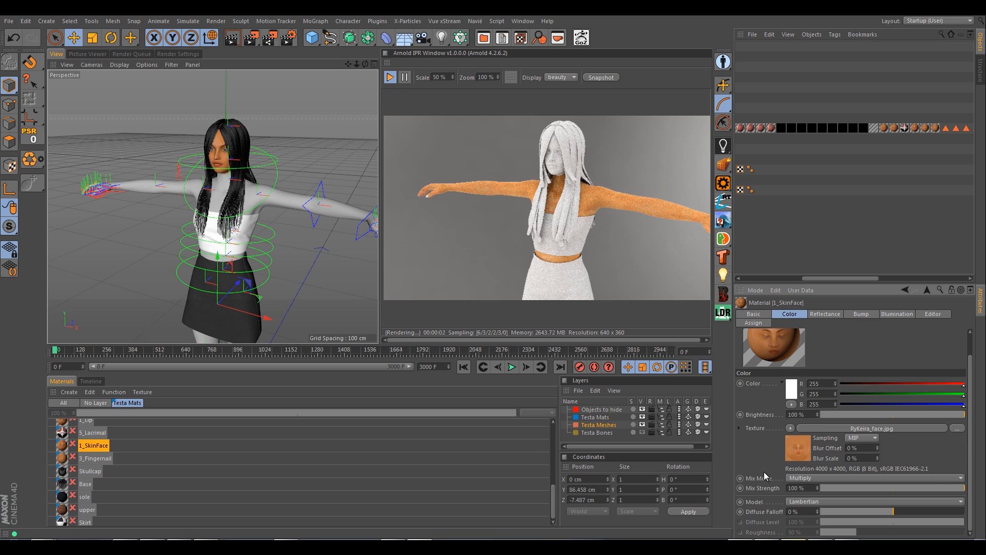
Examine the specular layer settings in the reflectance channel of the 1_SkinFace material
scroll(764, 475, "up", 2)
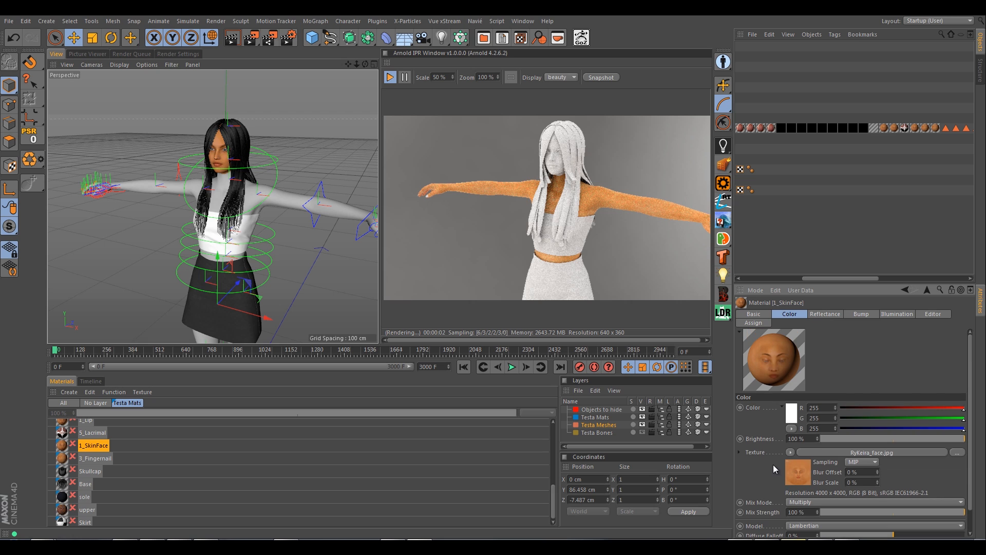
left_click(831, 315)
scroll(892, 393, "down", 10)
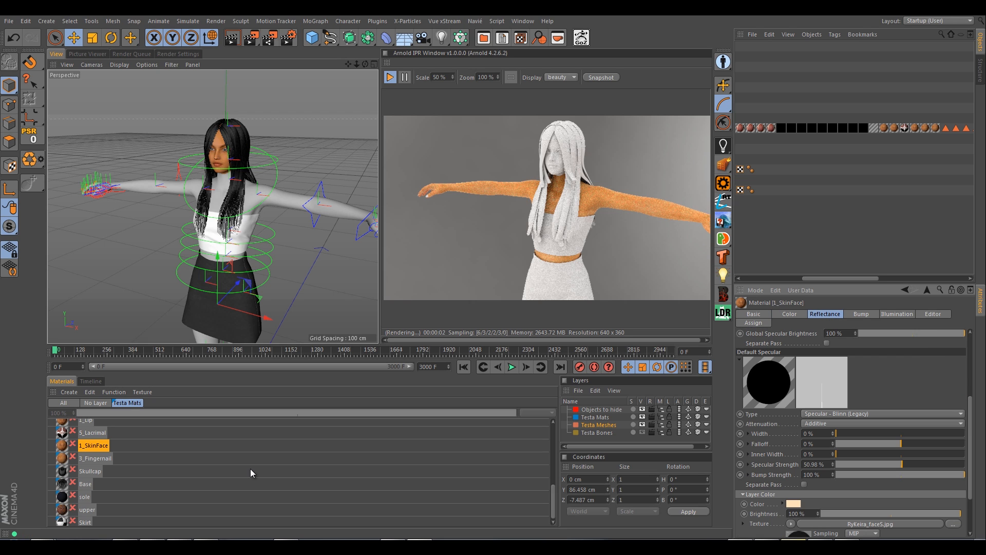
In the testa_face_mat shader network, set the diffuse image node's file to testa_face_diff.jpg
scroll(103, 452, "up", 5)
left_click(101, 451)
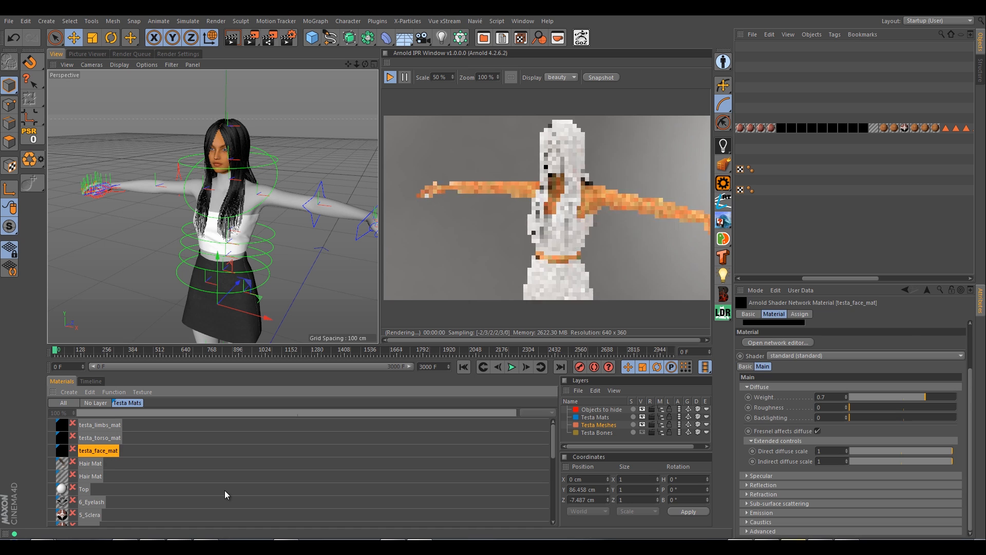
left_click(779, 343)
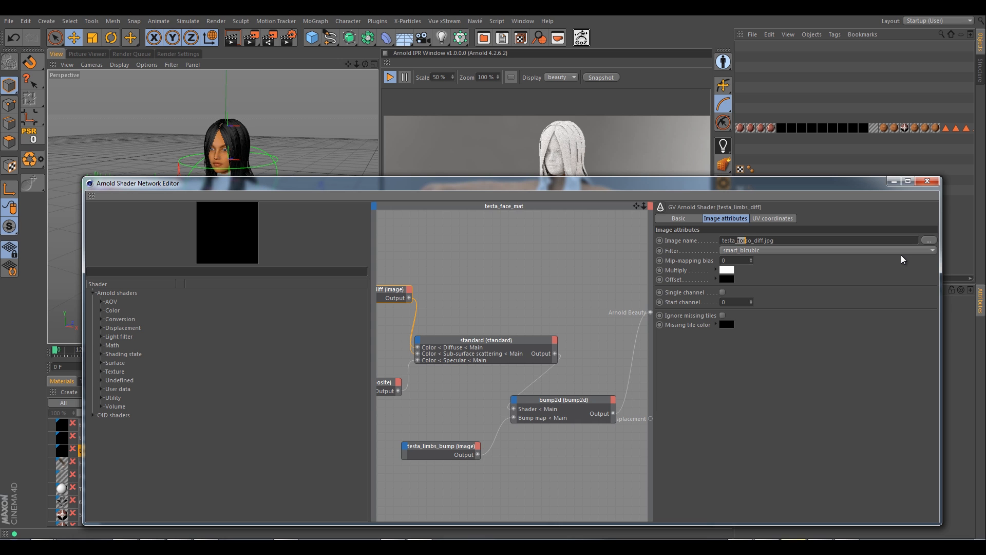
type("face")
key("Return")
left_click(930, 240)
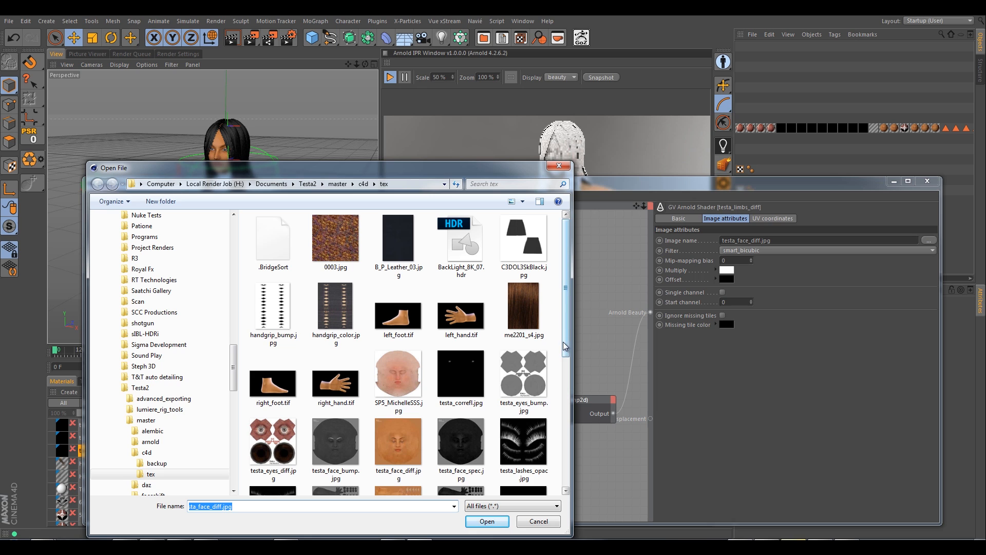
left_click(559, 166)
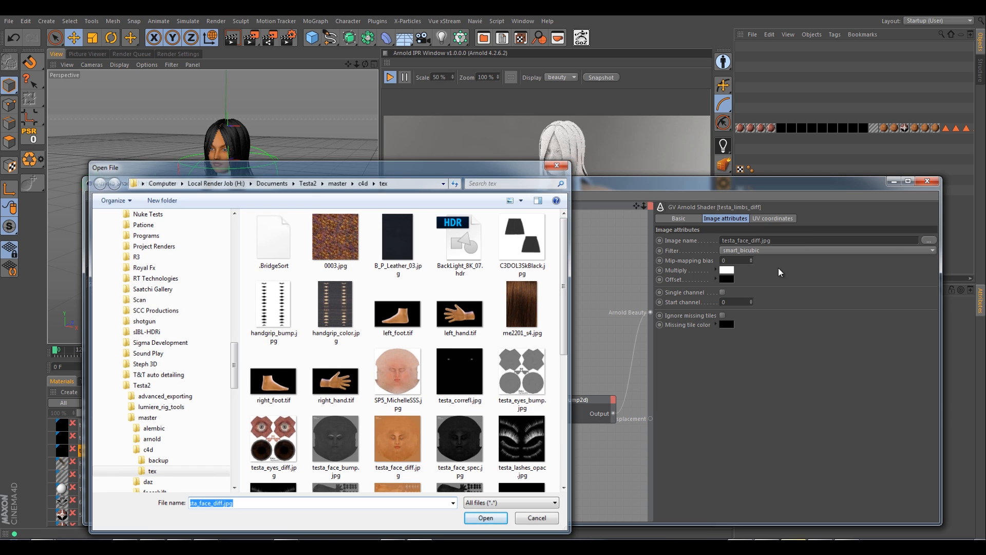
Set the file of the specular image node feeding the composite shader to testa_face_spec.jpg
left_click(387, 383)
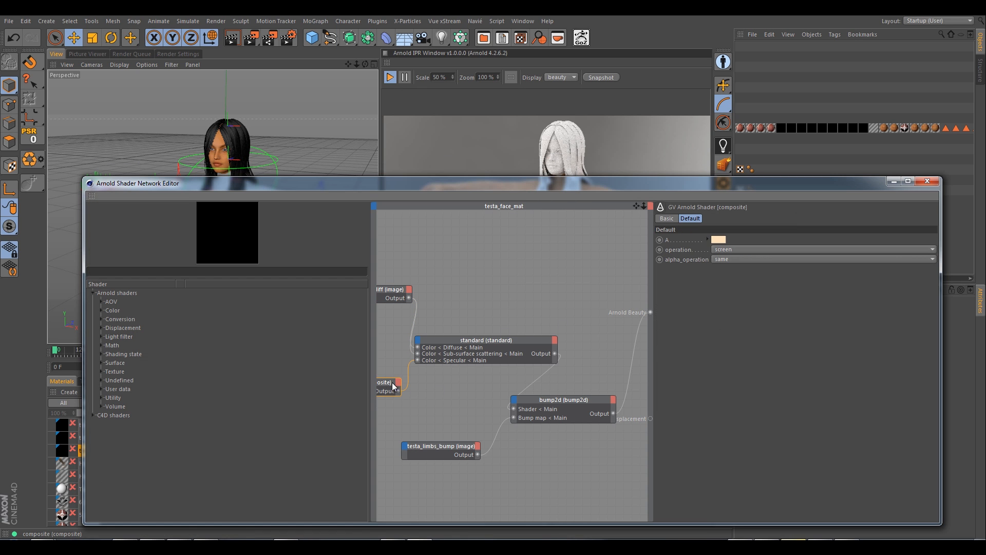
middle_click_drag(495, 271, 637, 272, "alt")
left_click(442, 433)
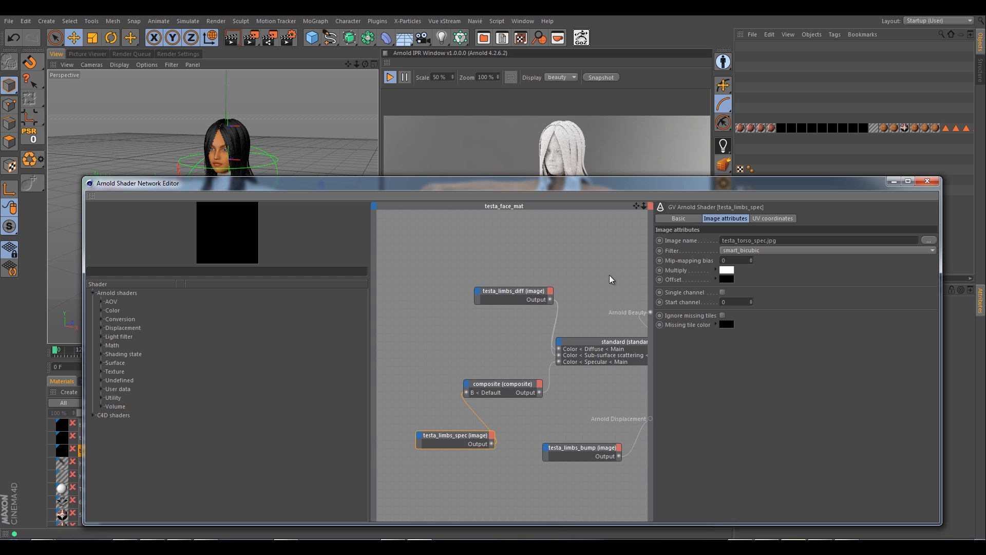
left_click(739, 240)
type("face")
Set the bump image node's file to testa_face_bump.jpg and leave the shader network editor
left_click(596, 451)
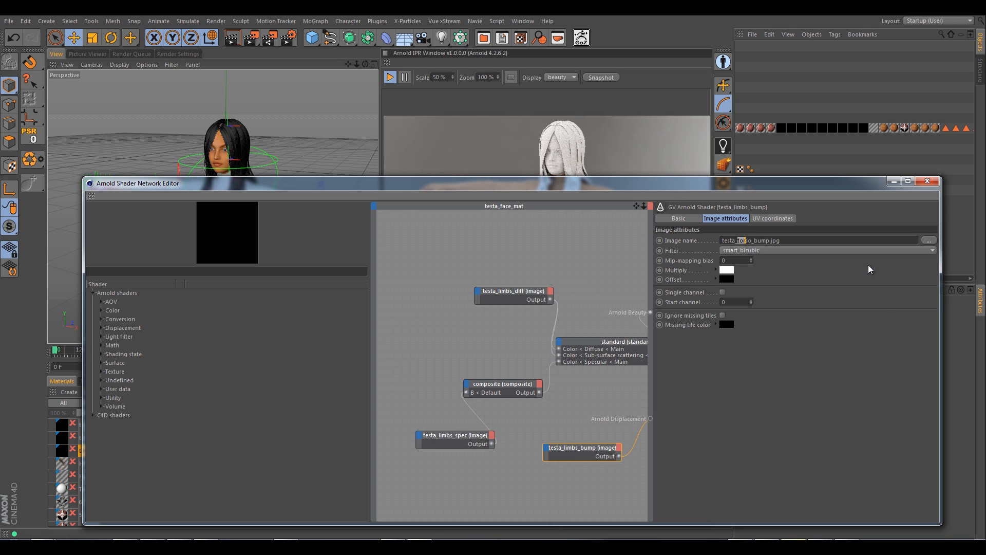
type("face")
left_click_drag(564, 187, 536, 166)
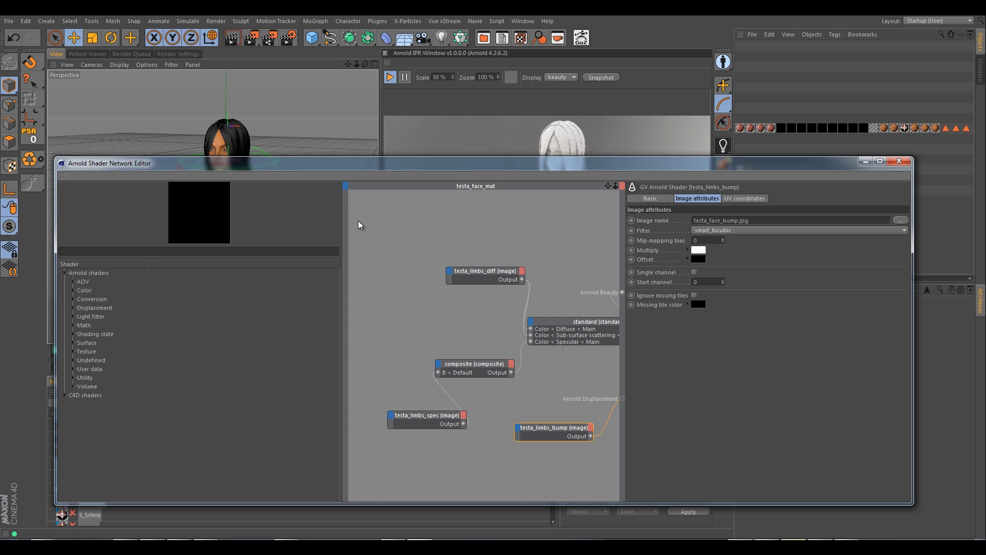
left_click_drag(309, 173, 985, 138)
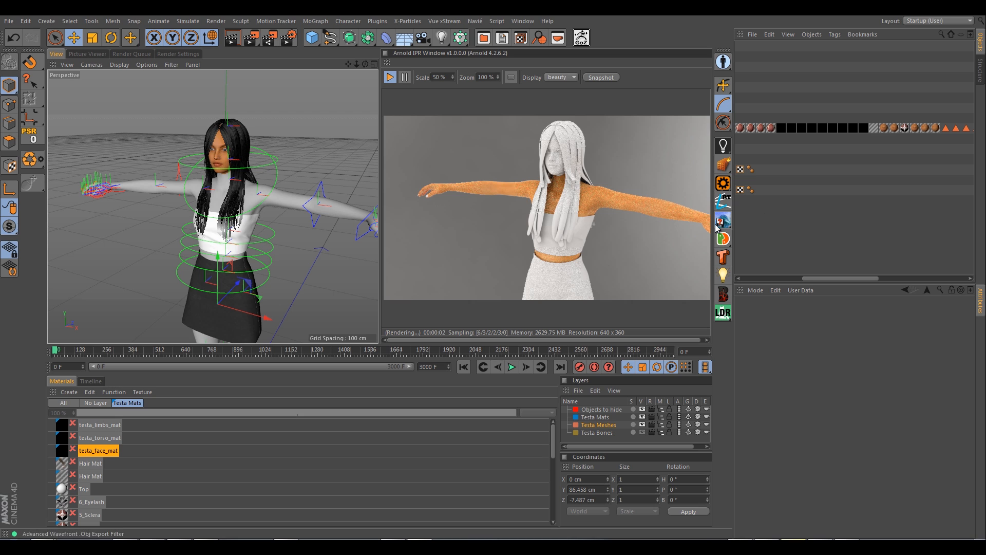
Delete the old 1_SkinFace material from the Testa materials
scroll(107, 497, "down", 5)
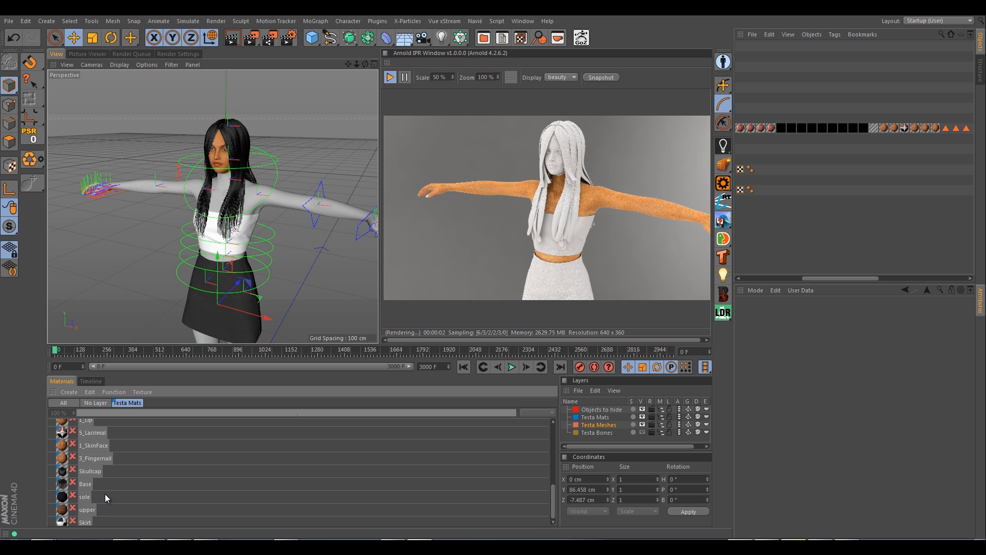
left_click(103, 447)
key("Delete")
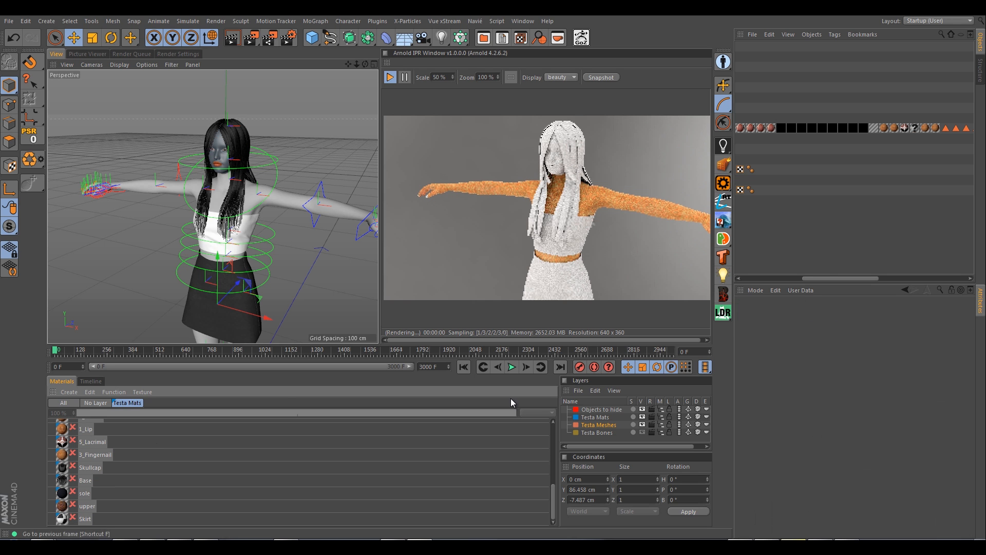
Assign testa_face_mat to the character's texture tag left empty by the deleted face material
left_click_drag(812, 275, 859, 283)
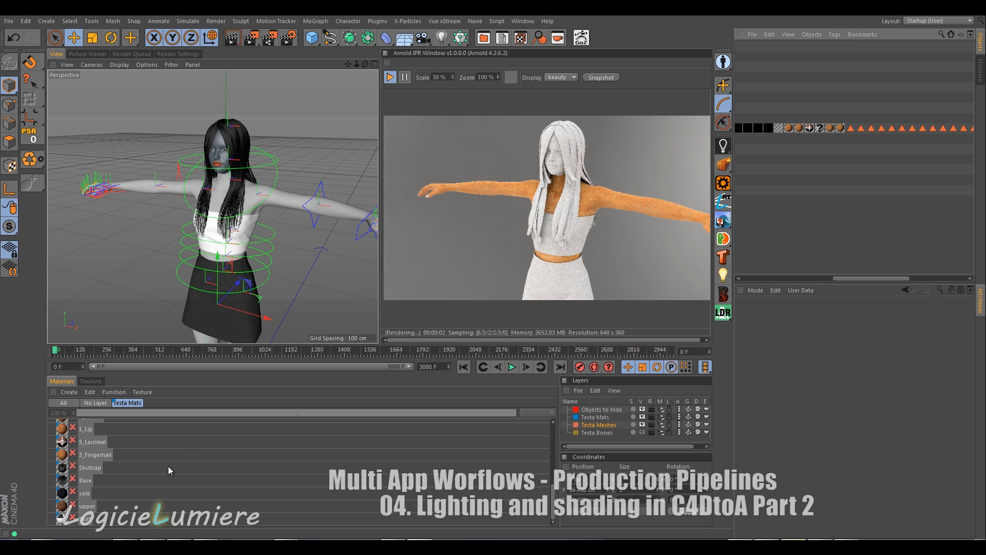
scroll(154, 464, "up", 10)
scroll(137, 464, "down", 10)
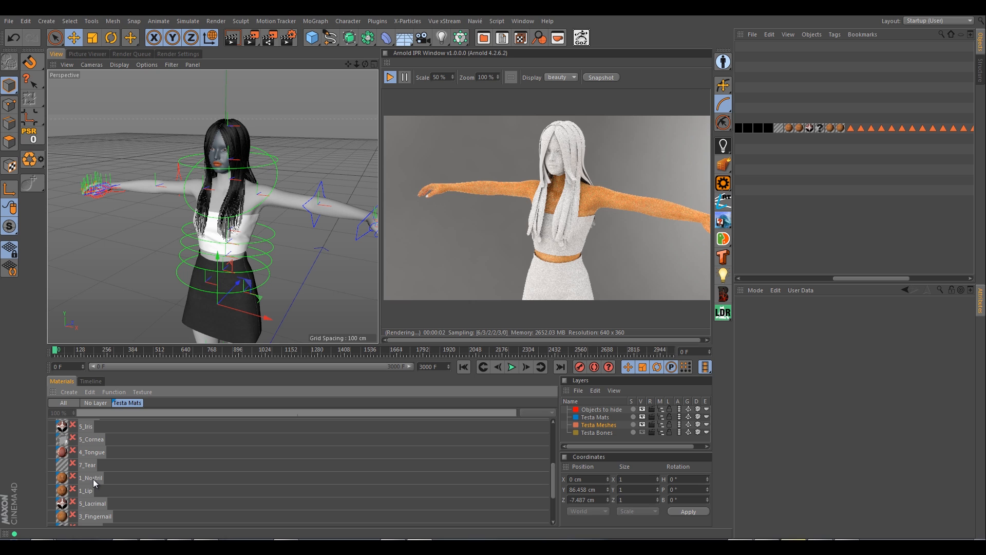
scroll(95, 483, "up", 5)
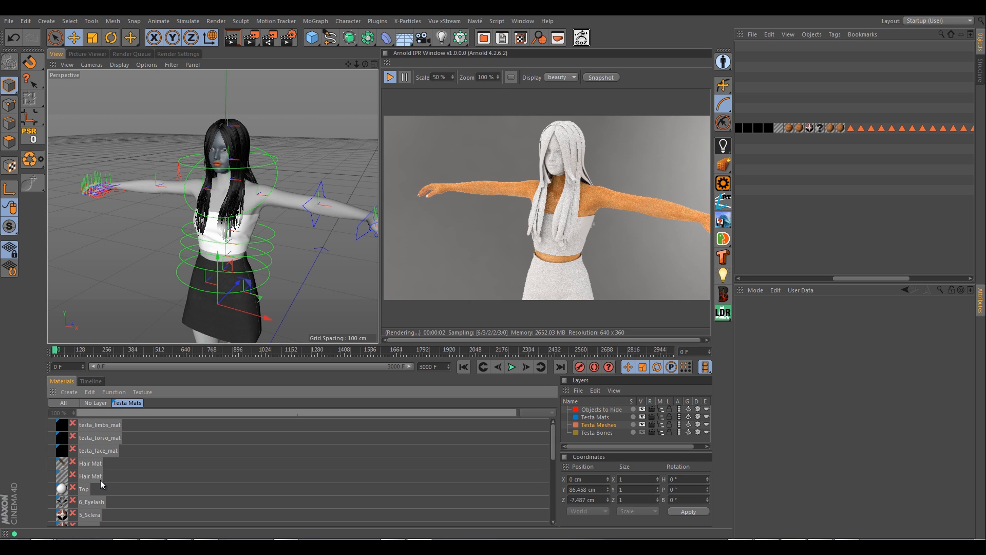
left_click(98, 451)
left_click_drag(264, 436, 821, 128)
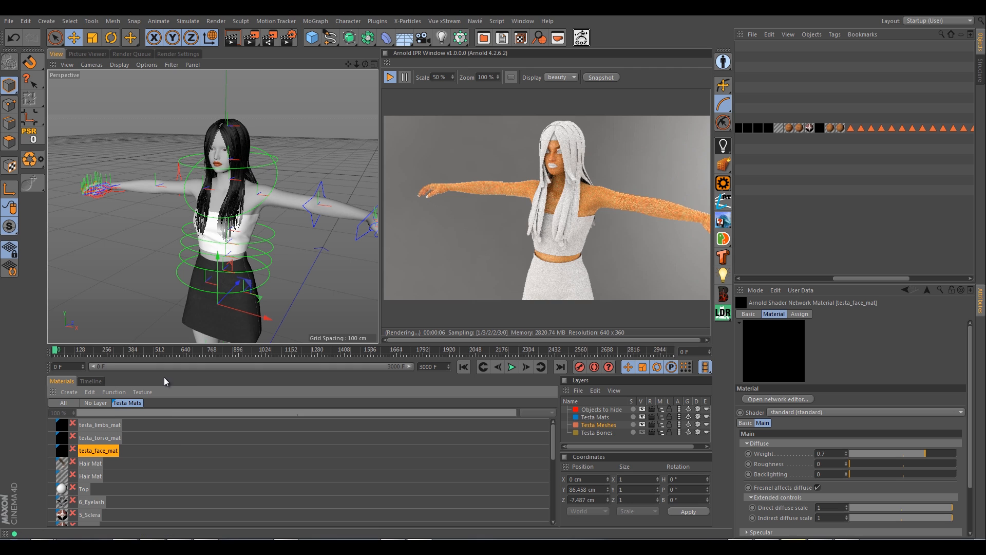
Duplicate testa_face_mat directly below the original and rename the copy testa_lips_nostril_mat
left_click_drag(103, 454, 103, 466, "ctrl")
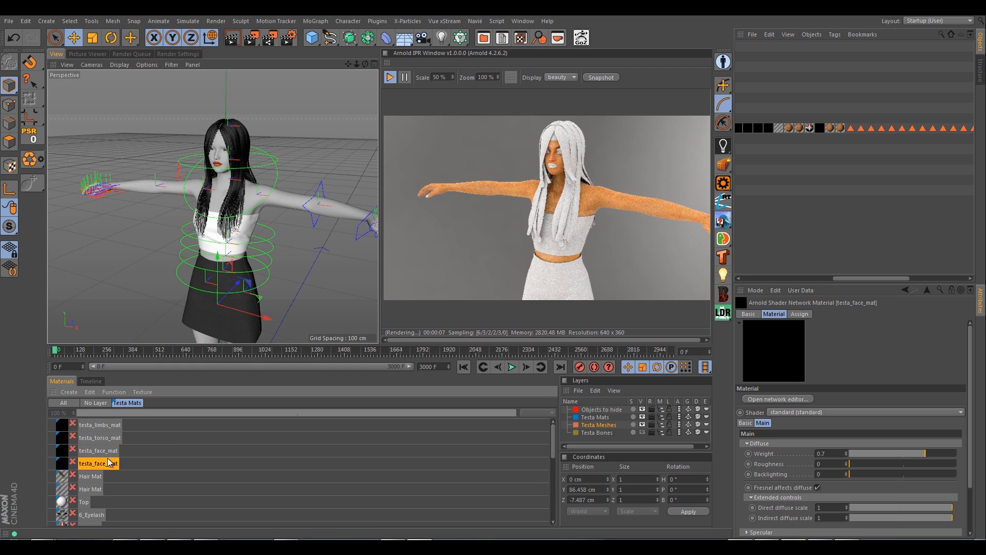
double_click(103, 463)
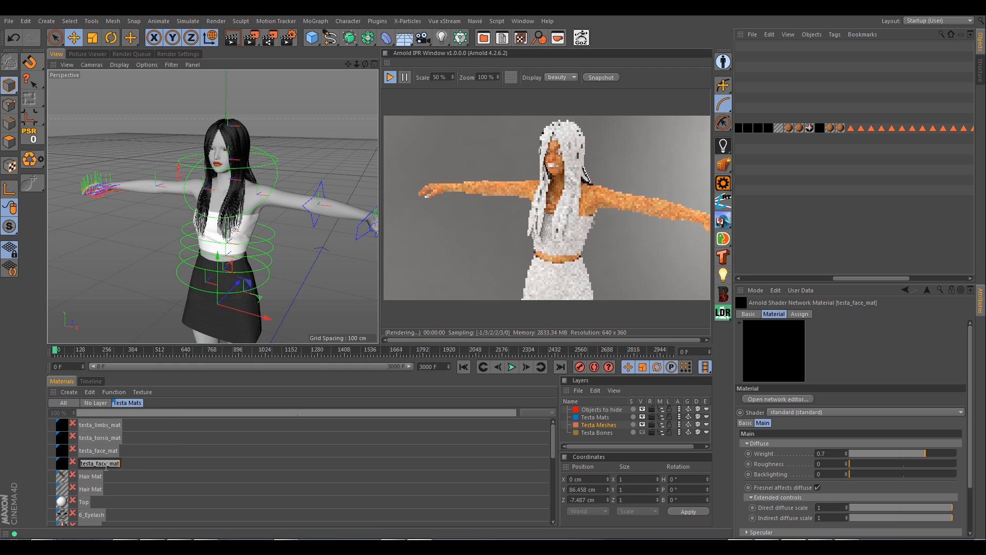
left_click(104, 464)
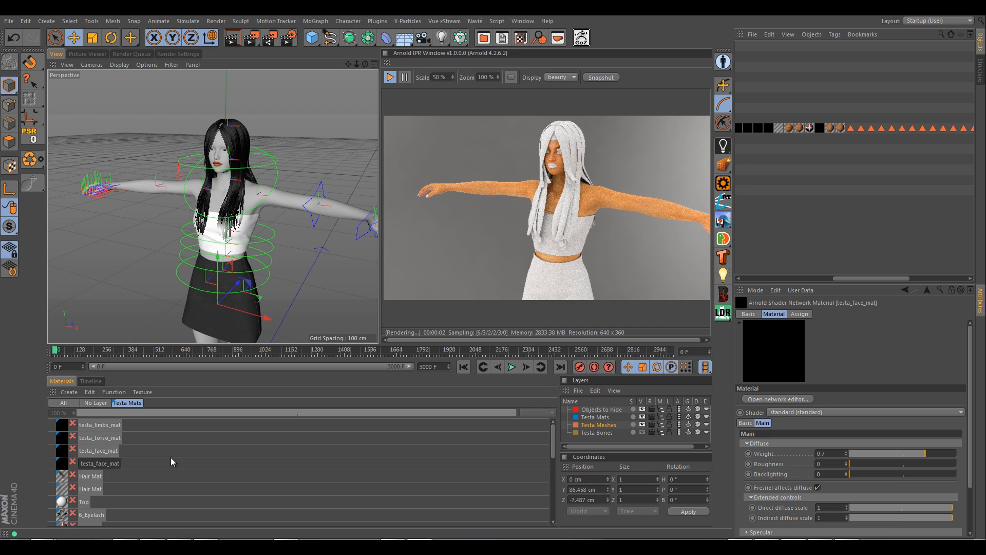
key("BackSpace")
key("BackSpace")
key("BackSpace")
key("BackSpace")
type("lips_nostril_mat")
key("Return")
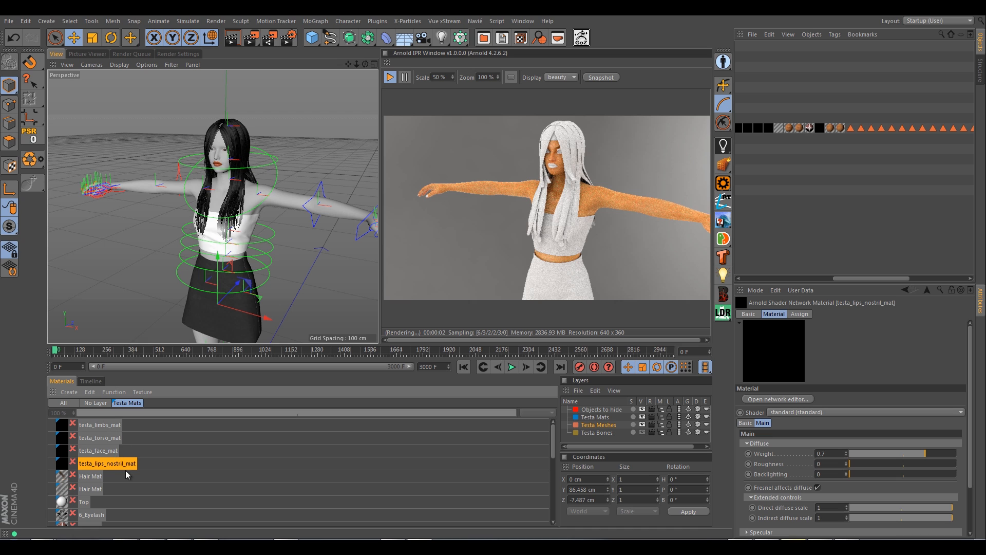
Delete the old 1_Nostril and 1_Lip materials
scroll(114, 488, "down", 5)
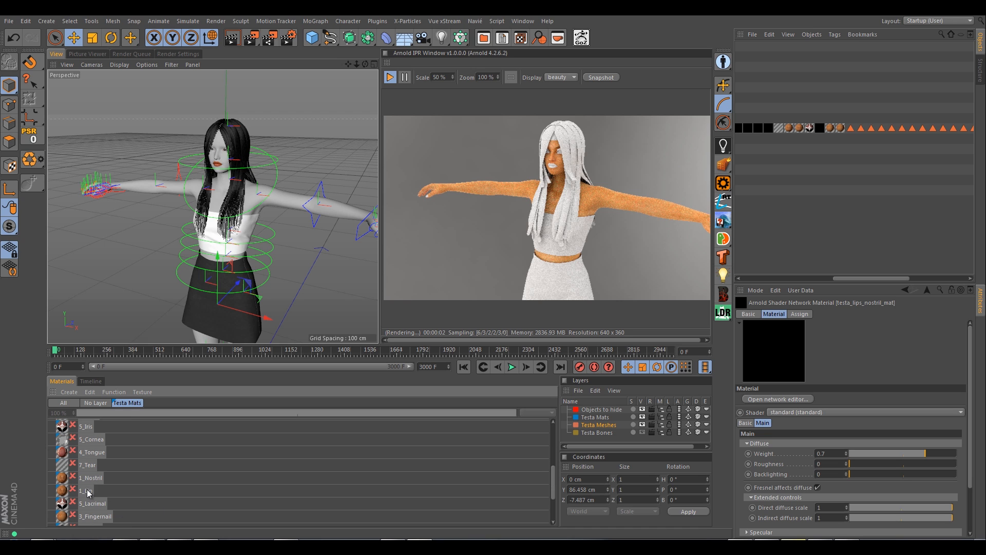
left_click(88, 492)
left_click(93, 479, "shift")
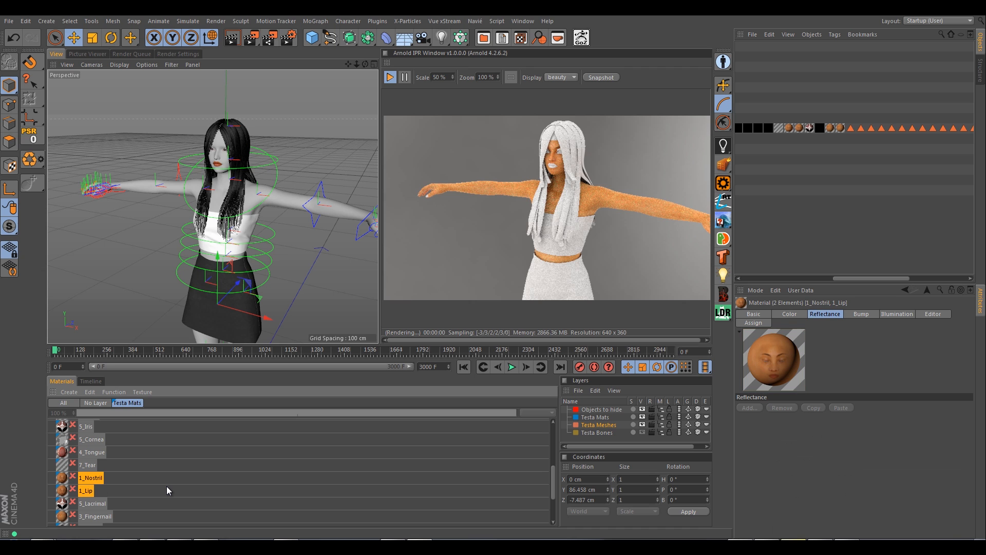
key("Delete")
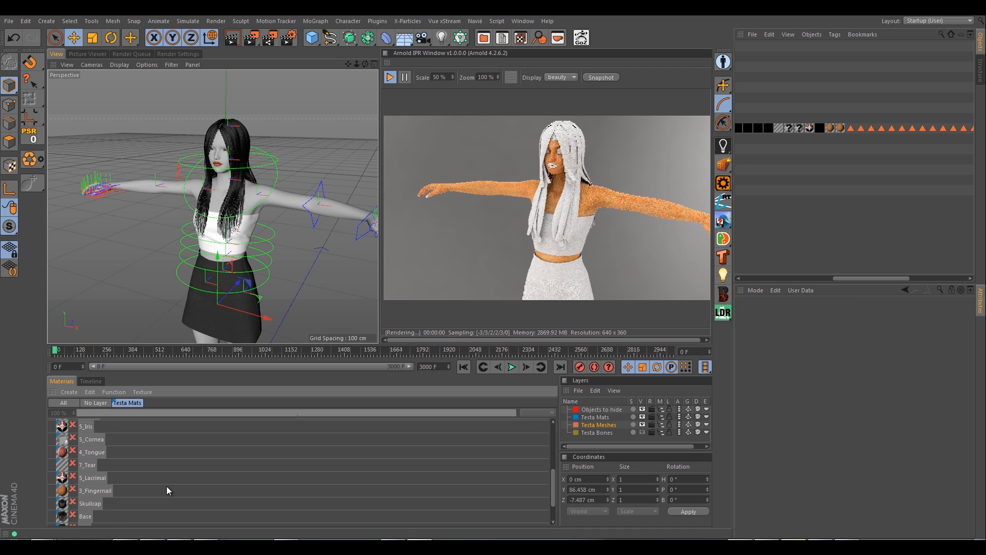
Assign testa_lips_nostril_mat to both texture tags left empty by the deleted lip and nostril materials
scroll(158, 448, "up", 5)
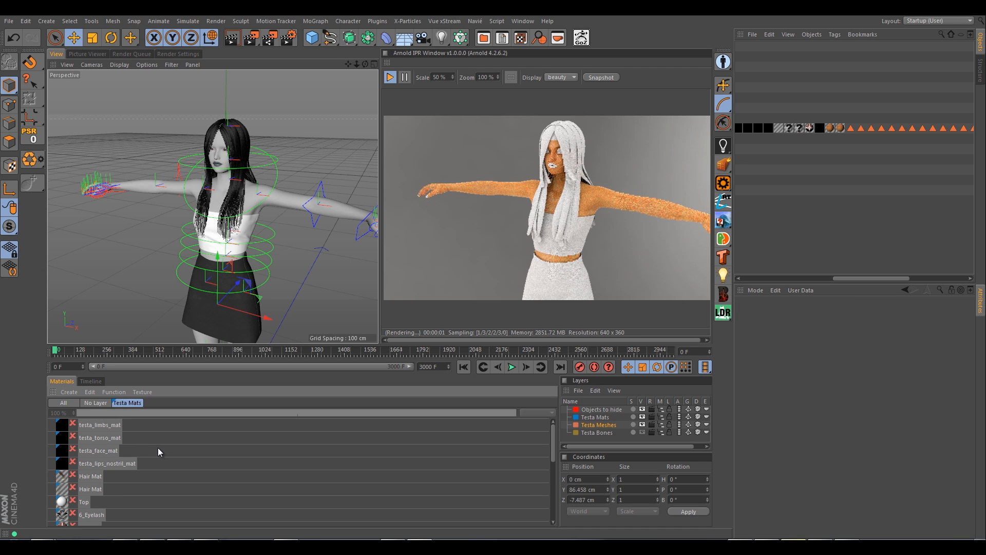
left_click_drag(100, 463, 790, 129)
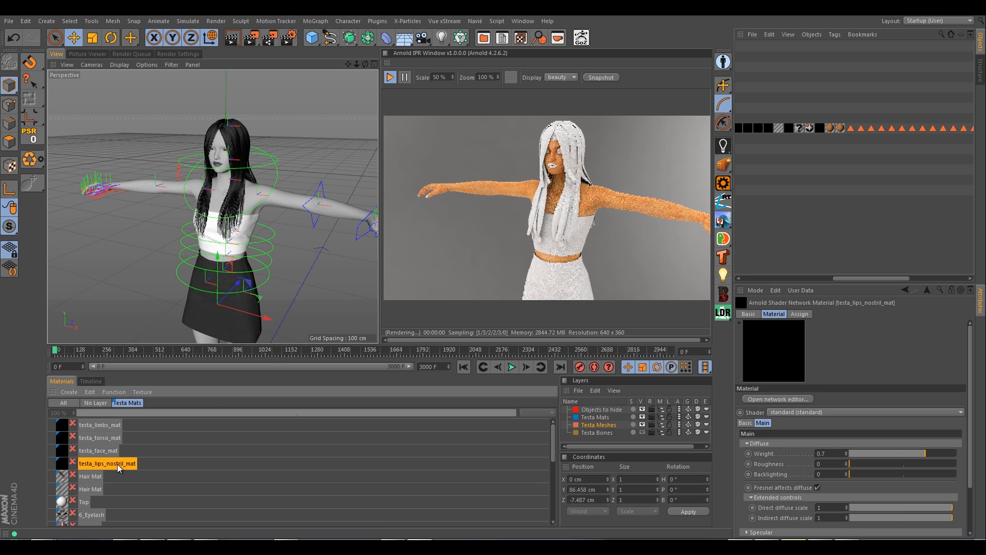
left_click_drag(118, 464, 805, 129)
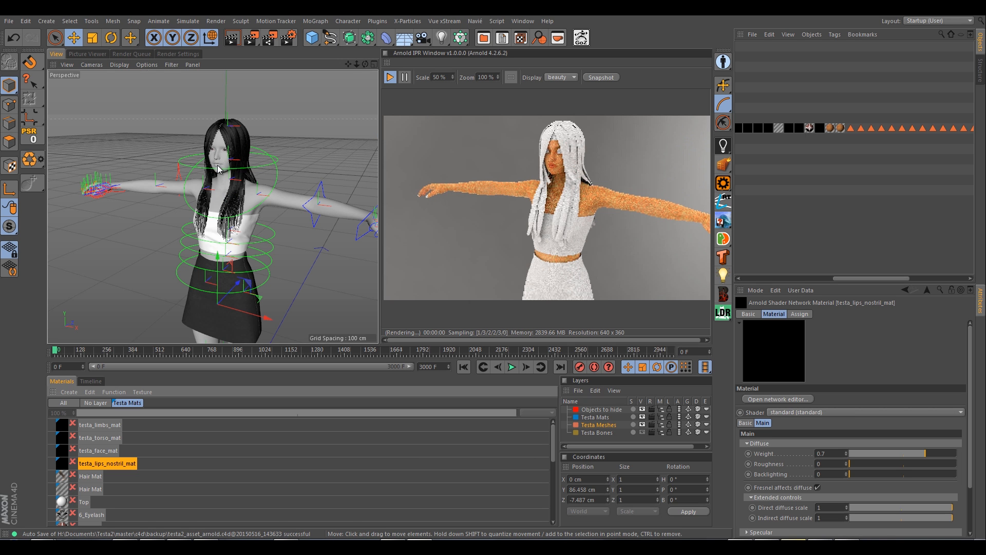
Frame the character's face in a close-up to examine the new face and lip shading in the render
scroll(226, 164, "up", 3)
scroll(228, 162, "up", 2)
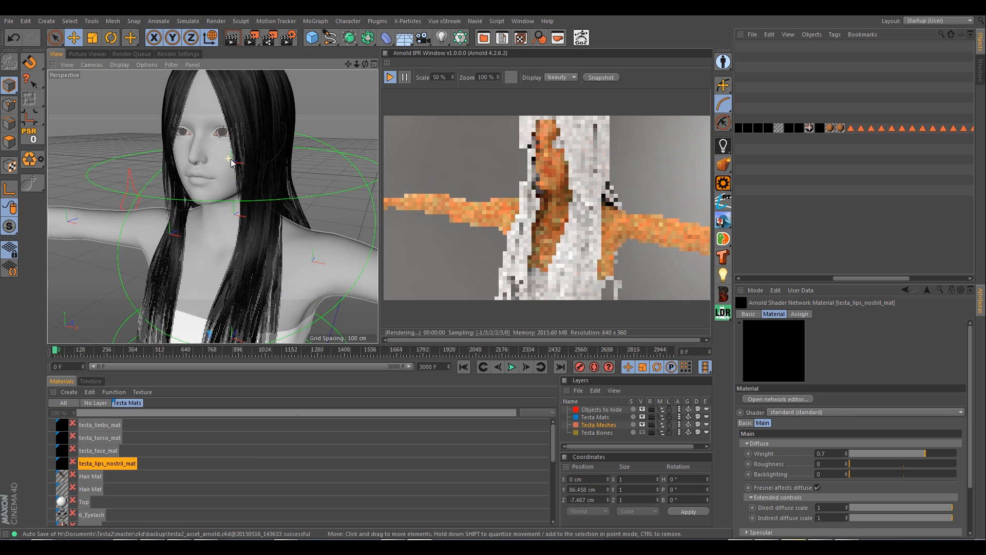
scroll(214, 173, "up", 2)
left_click_drag(212, 175, 215, 153, "alt")
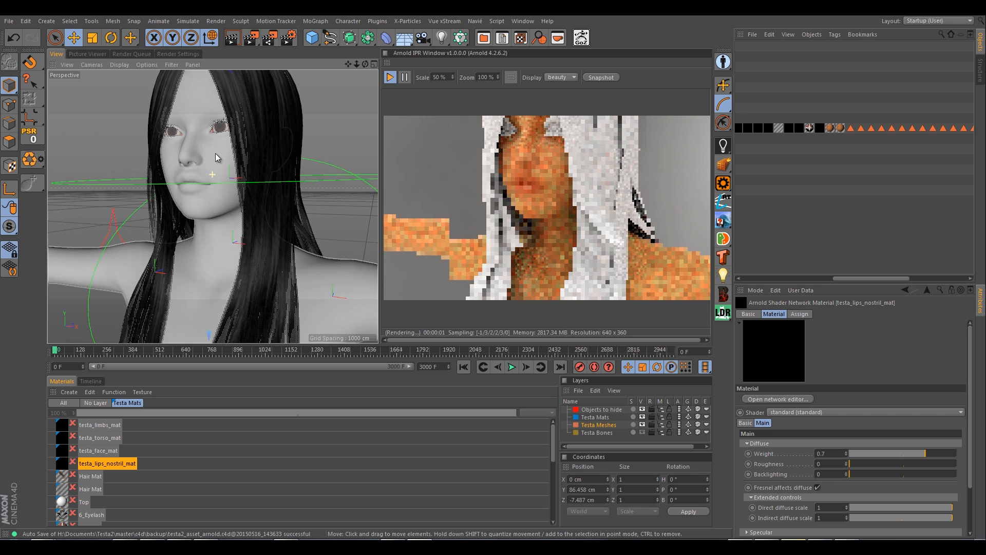
middle_click_drag(215, 154, 213, 192, "alt")
left_click_drag(206, 191, 205, 179, "alt")
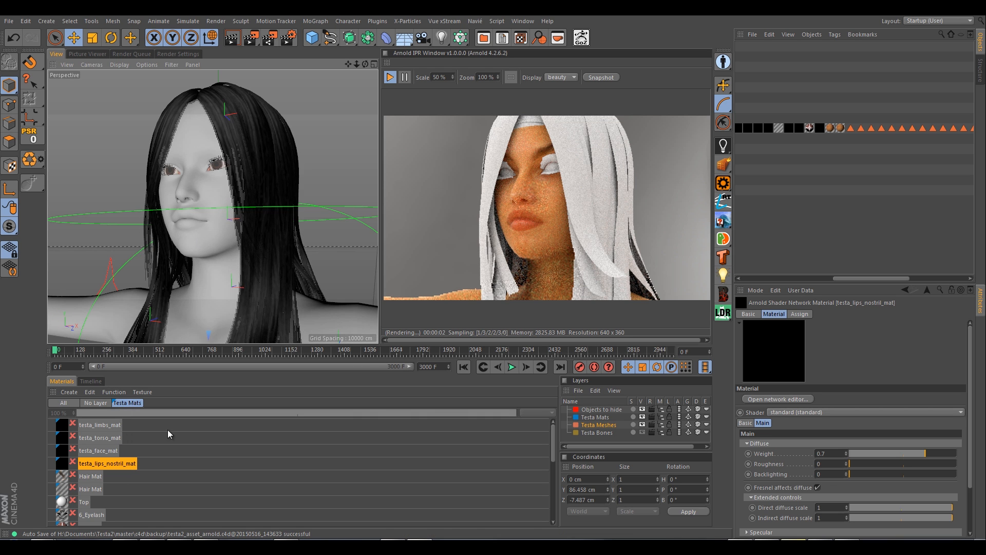
Open the shader network of testa_lips_nostril_mat and review the names of its diffuse, specular and bump image nodes
left_click(777, 399)
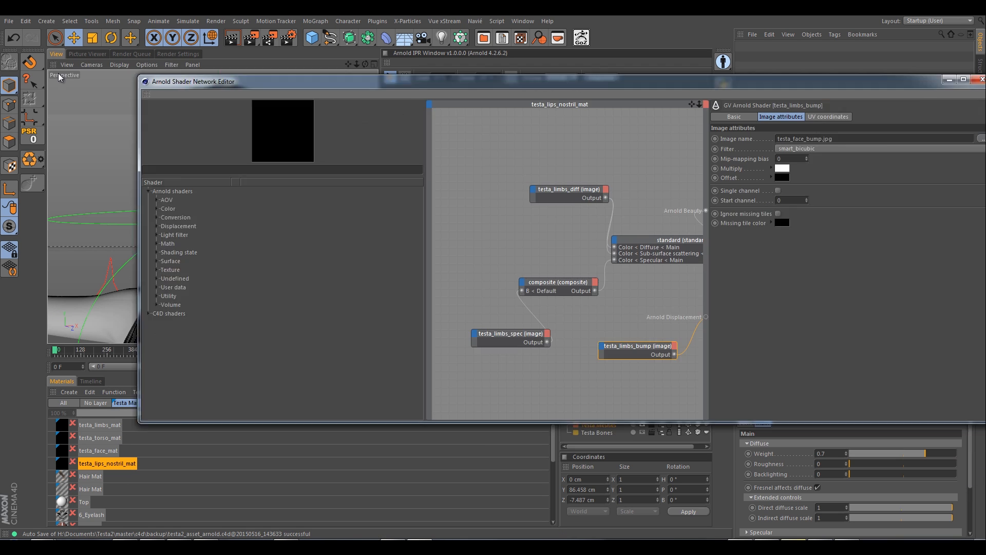
left_click_drag(261, 81, 174, 140)
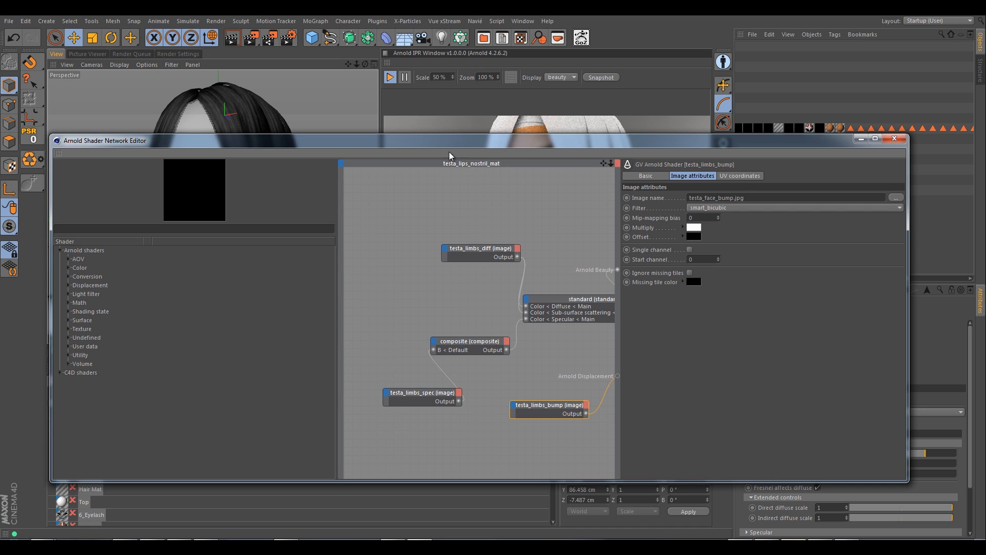
left_click(477, 250)
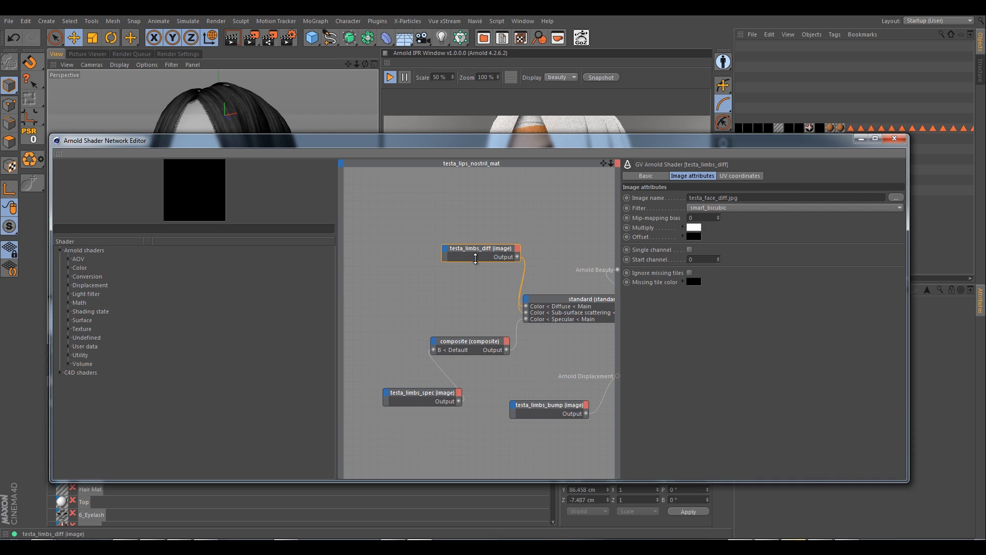
left_click(645, 176)
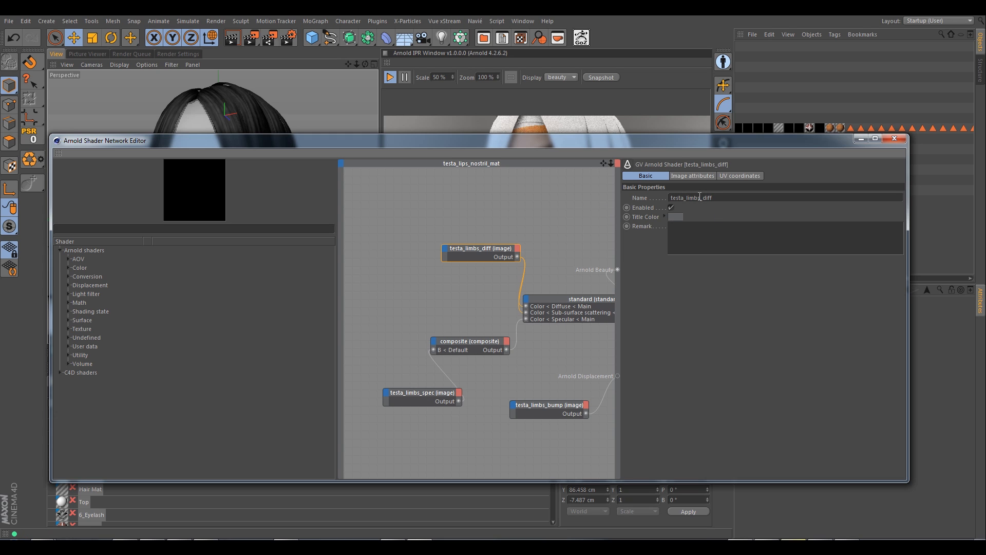
left_click(423, 397)
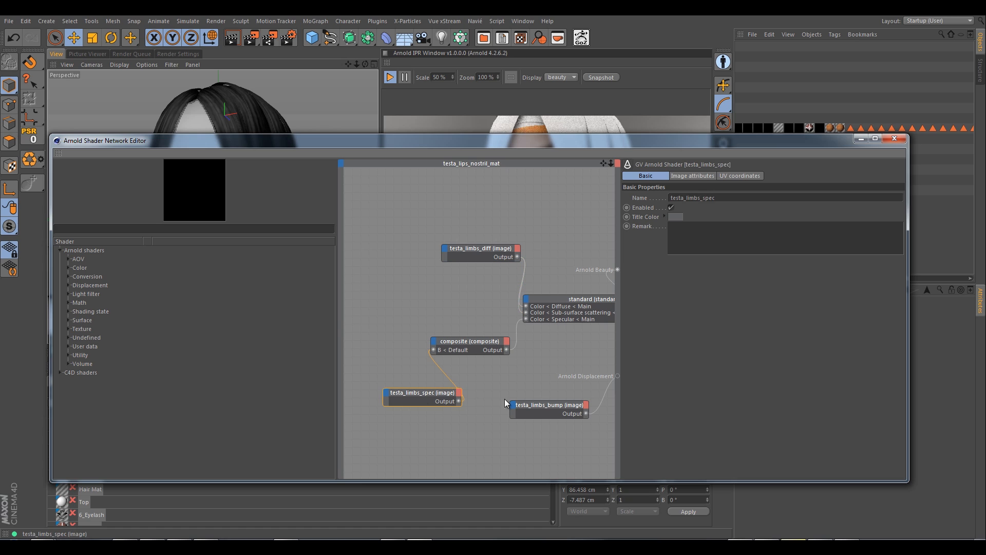
left_click(538, 407)
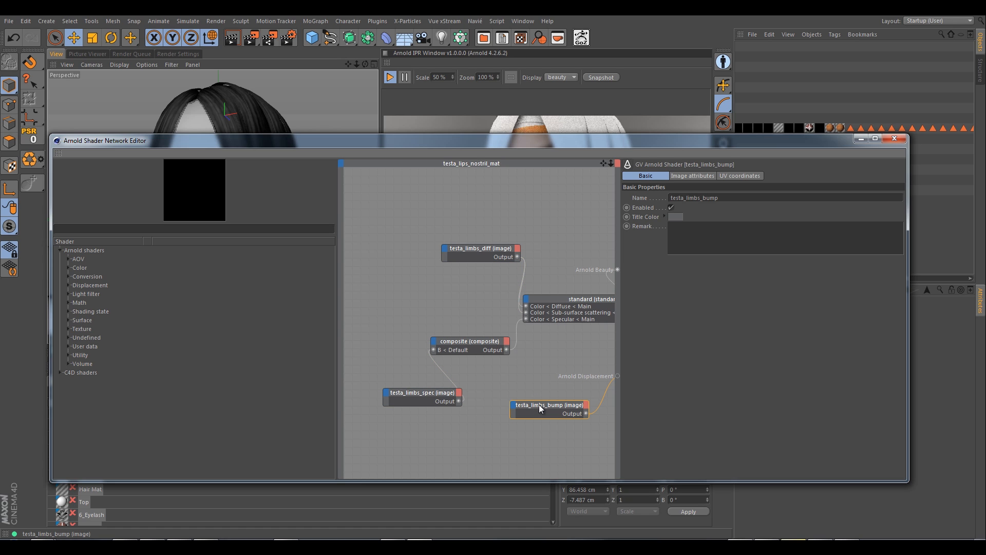
Clear the custom names of the diffuse, specular and bump image nodes in the testa_lips_nostril_mat network
left_click(458, 257)
left_click_drag(622, 194, 566, 198)
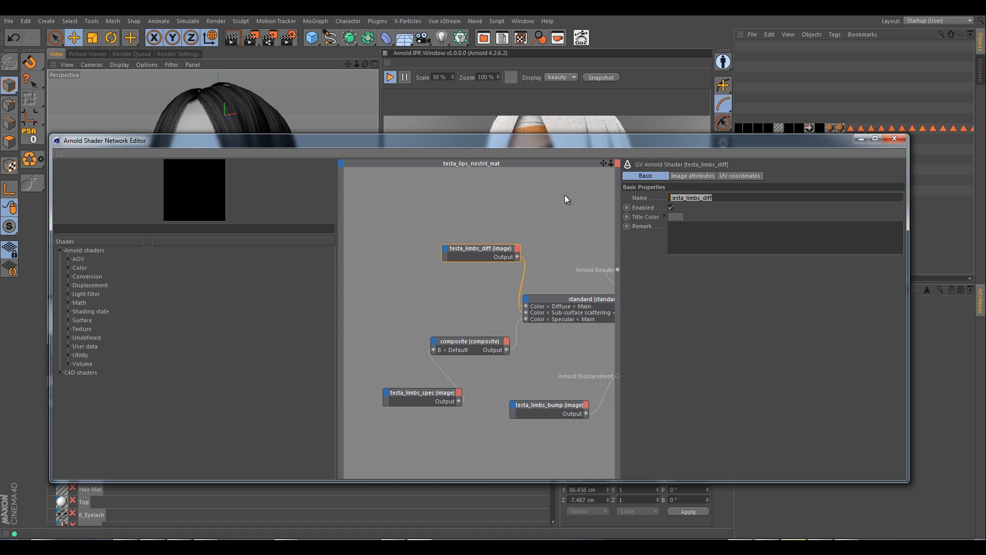
key("BackSpace")
left_click(416, 395)
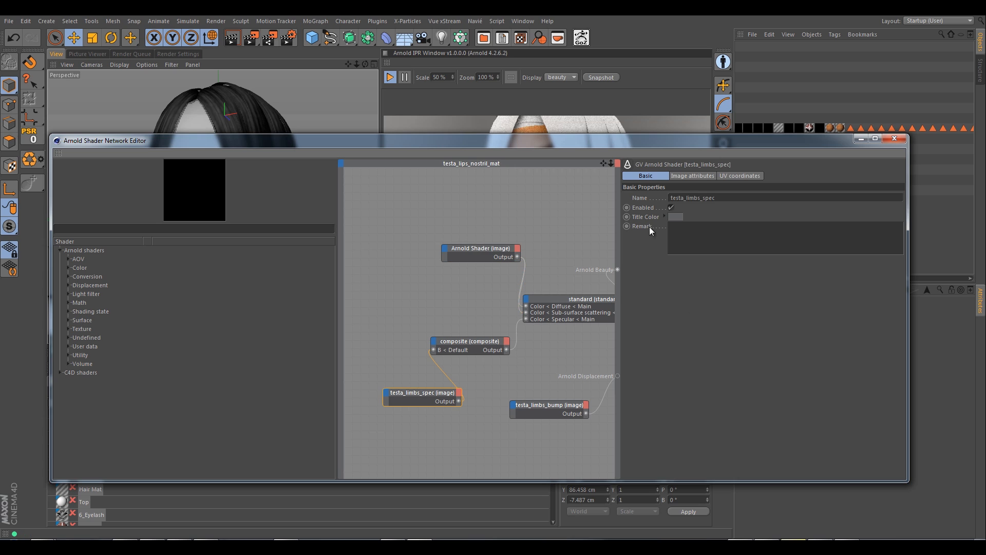
left_click_drag(734, 195, 669, 198)
key("BackSpace")
left_click(537, 409)
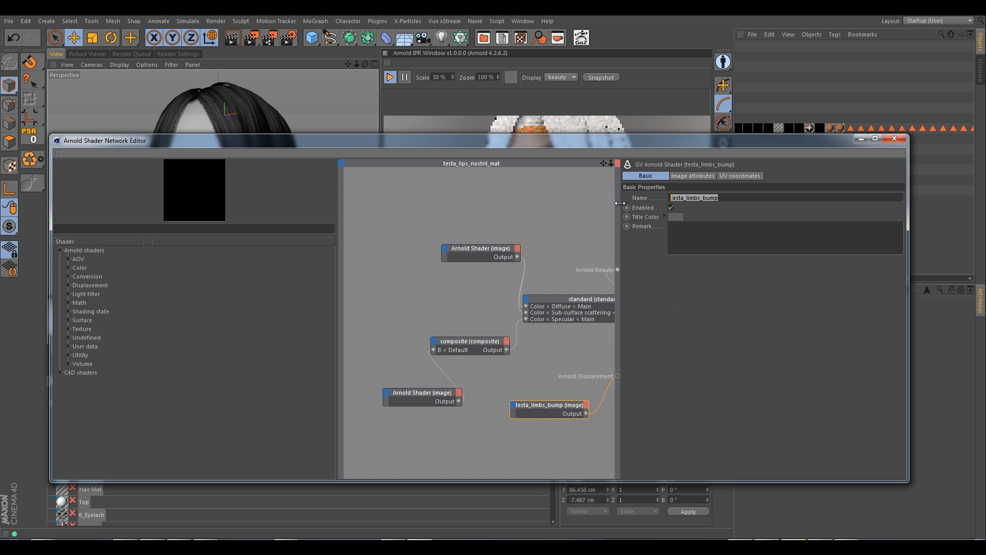
key("BackSpace")
Check the image file assigned to the diffuse image node and move the network editor out of the way
left_click(483, 250)
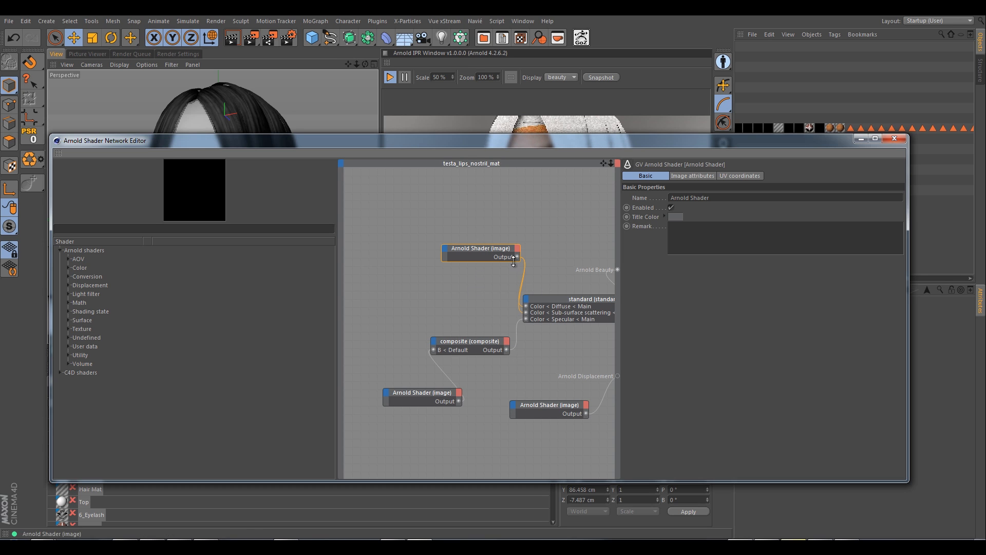
left_click(693, 176)
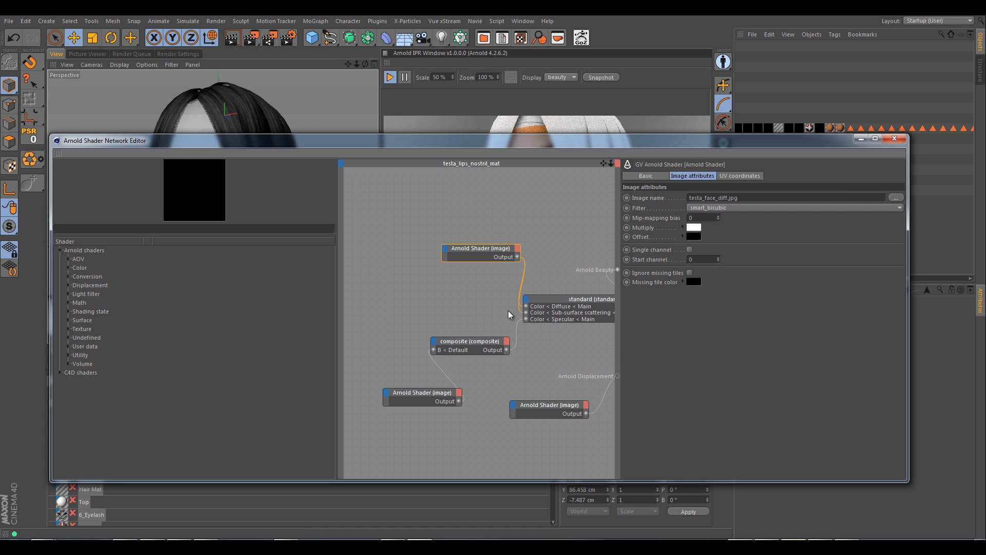
left_click_drag(528, 146, 985, 148)
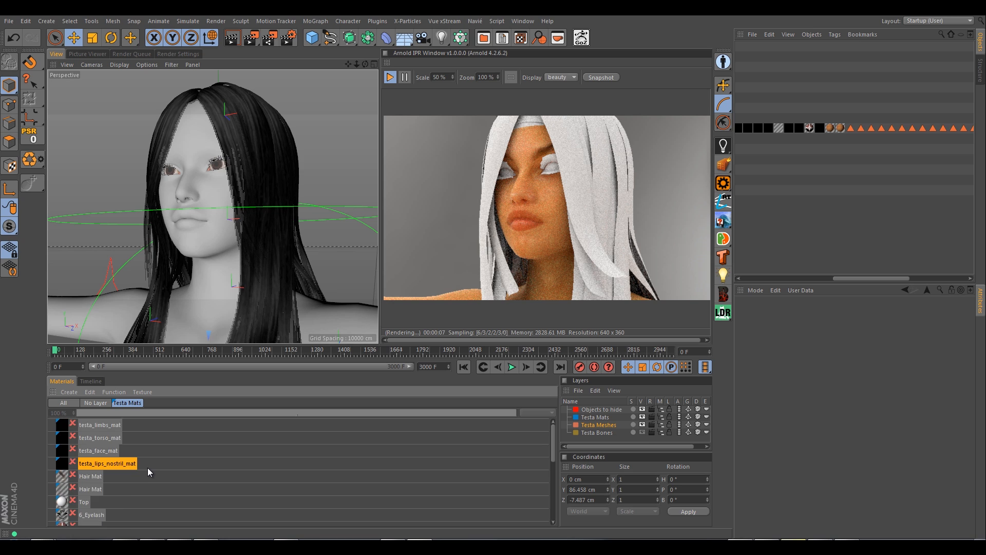
Locate the old 6_Eyelash material and duplicate testa_lips_nostril_mat directly below the original
scroll(147, 468, "down", 5)
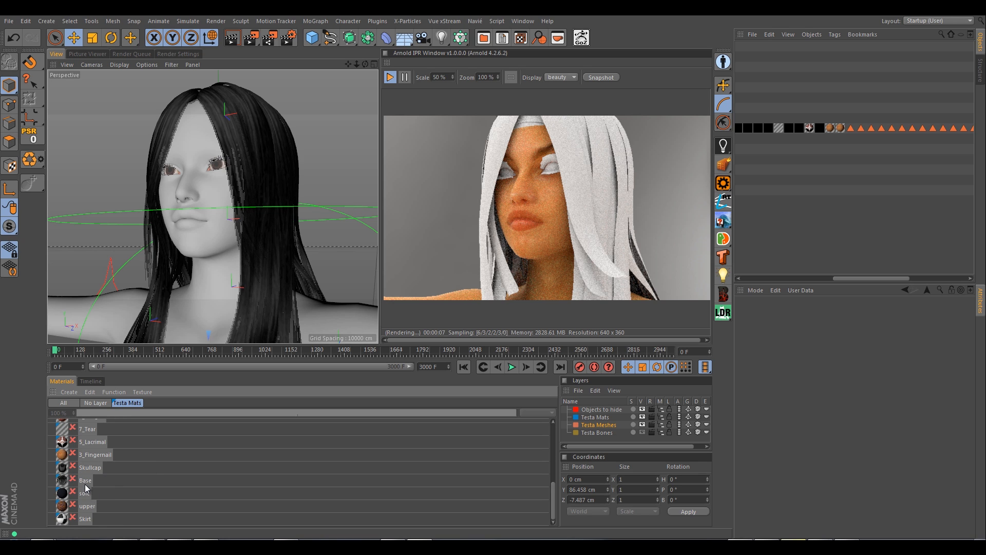
scroll(92, 488, "up", 5)
scroll(119, 485, "down", 5)
scroll(120, 481, "up", 5)
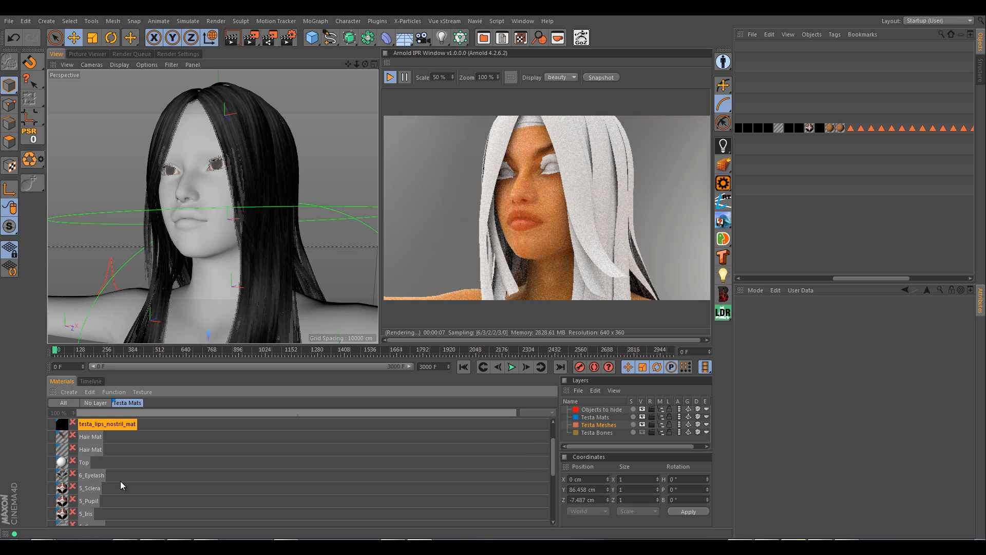
left_click(97, 477)
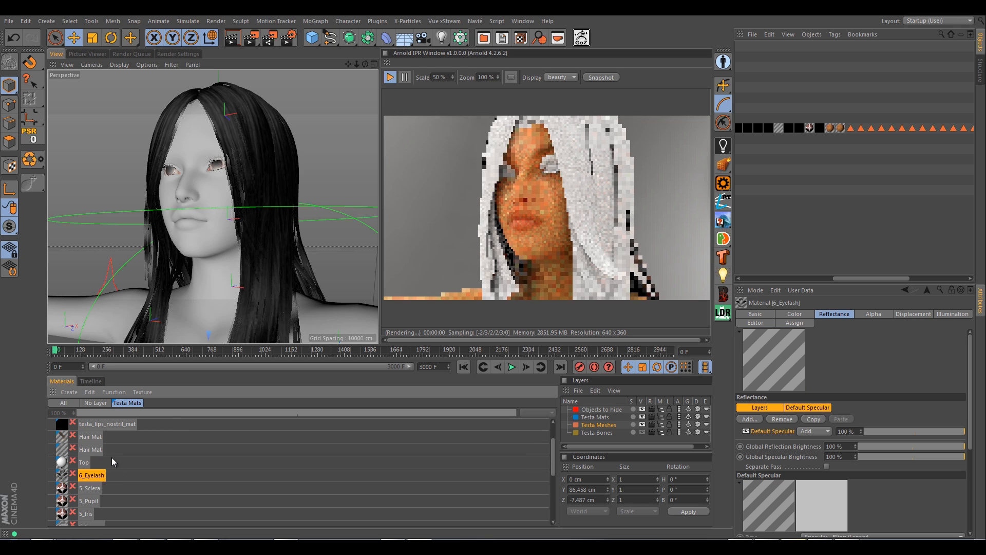
scroll(112, 457, "up", 1)
left_click_drag(117, 465, 98, 470)
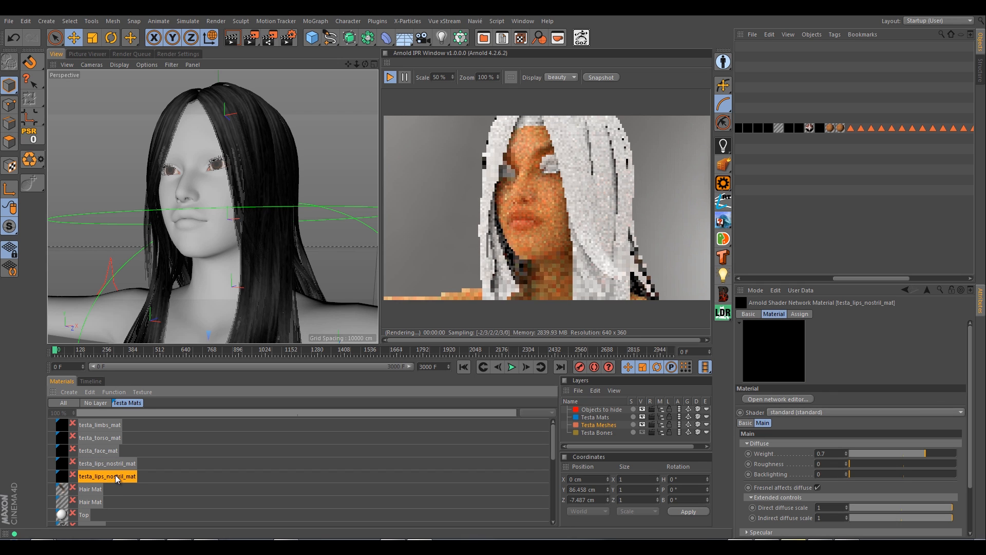
Rename the duplicated material testa_eyelash_mat and save the scene
double_click(116, 476)
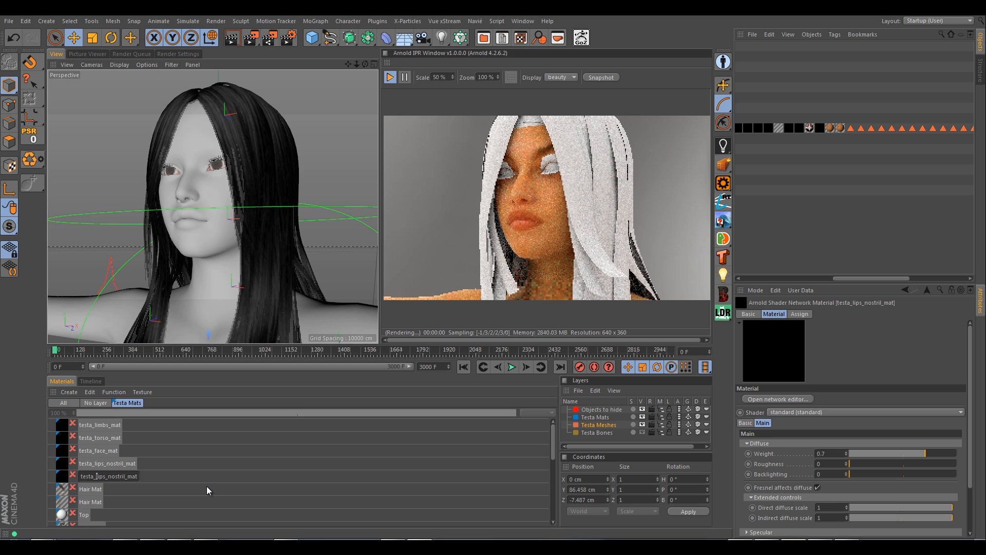
key("shift+Right")
key("shift+Right")
key("shift+Right")
key("shift+Right")
key("shift+Right")
key("shift+Right")
key("shift+Right")
key("shift+Right")
key("shift+Right")
key("shift+Right")
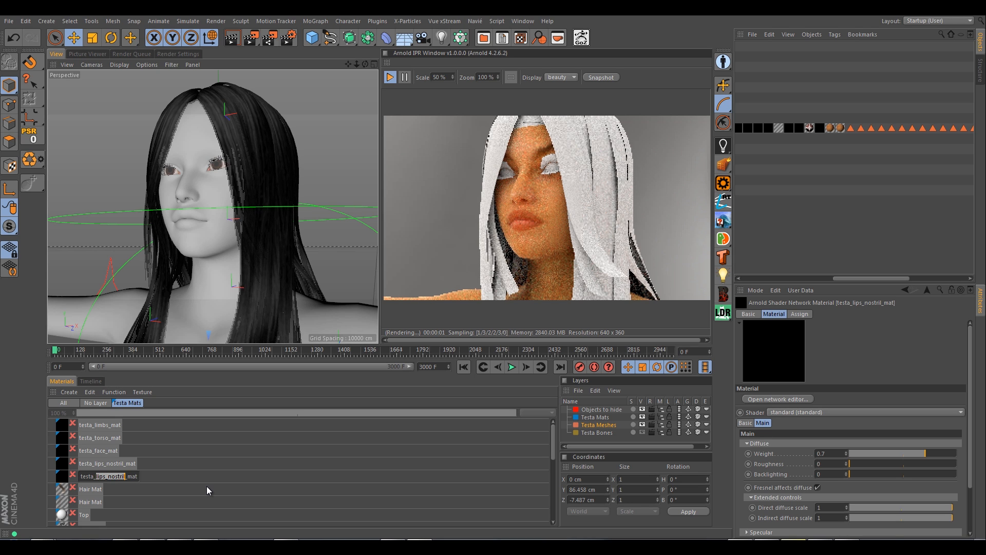
type("eyelash")
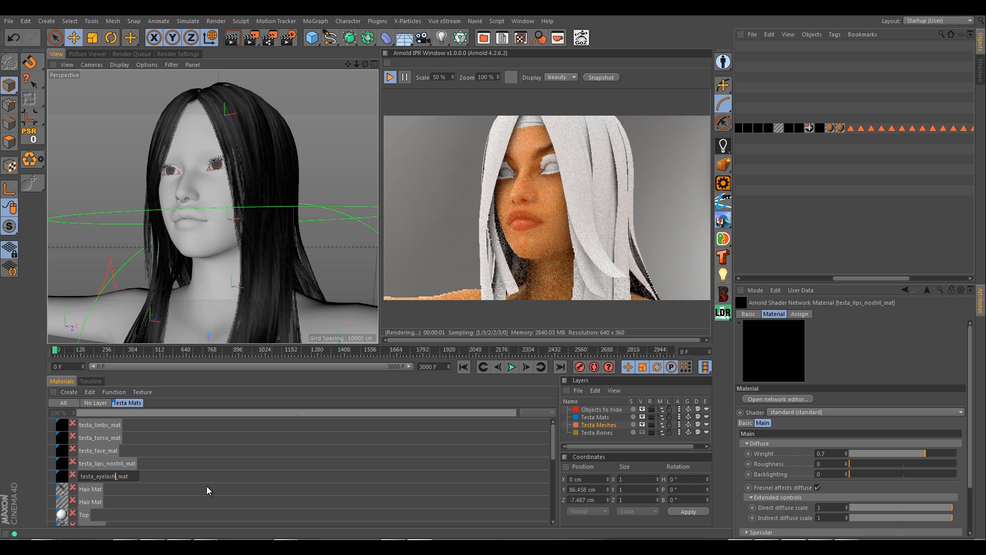
key("Return")
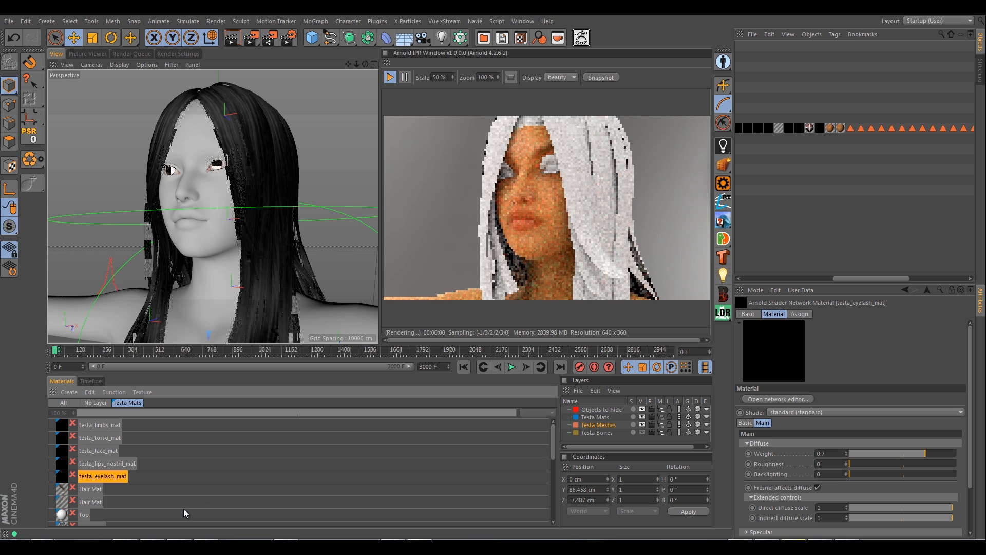
key("ctrl+s")
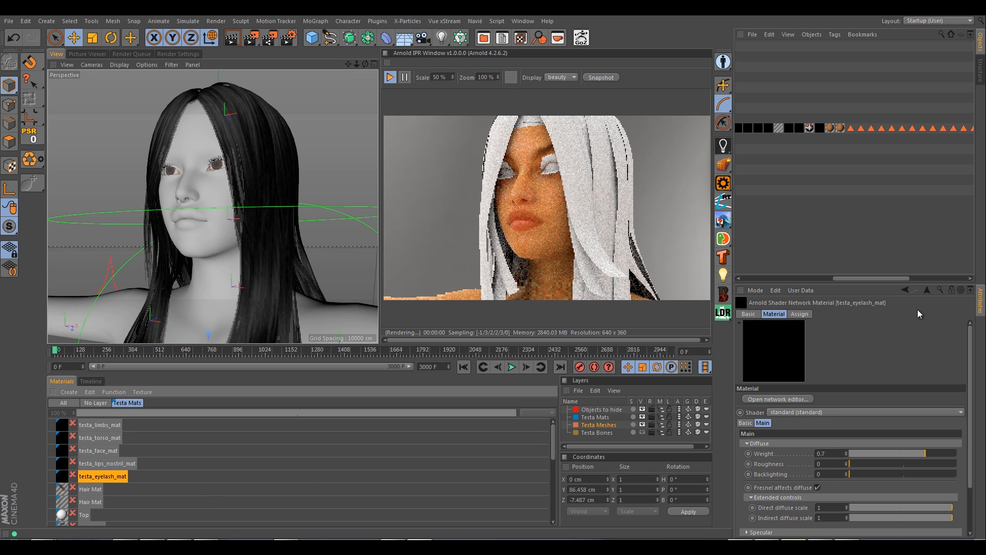
left_click_drag(985, 193, 128, 105)
left_click_drag(394, 99, 985, 169)
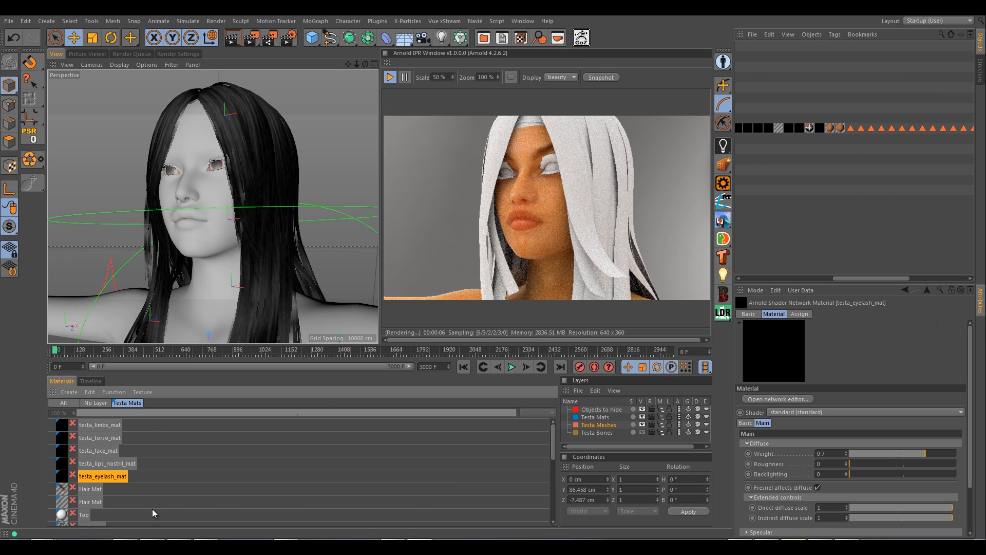
Examine the color, reflectance, alpha and displacement settings and textures of the old 6_Eyelash material
scroll(144, 503, "down", 10)
scroll(100, 481, "up", 3)
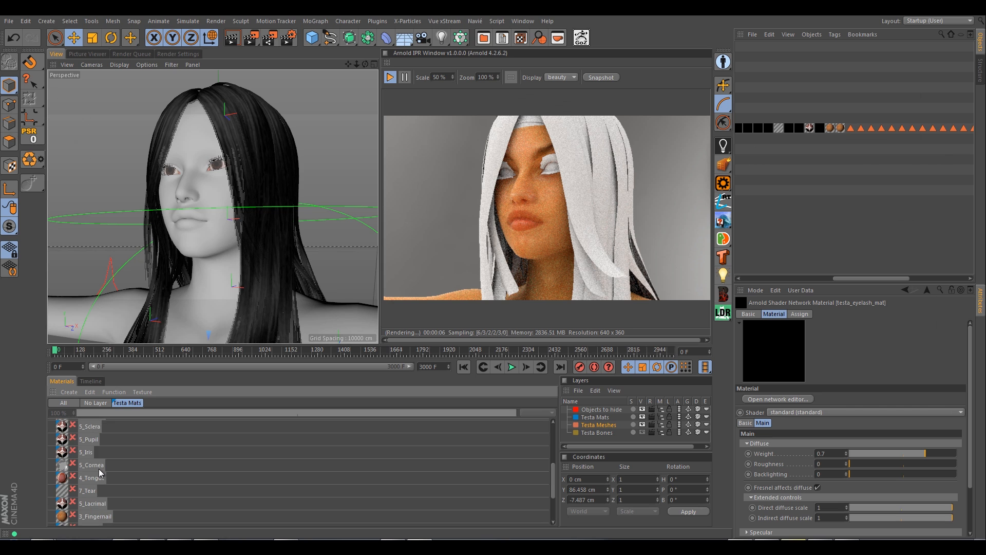
scroll(95, 470, "up", 3)
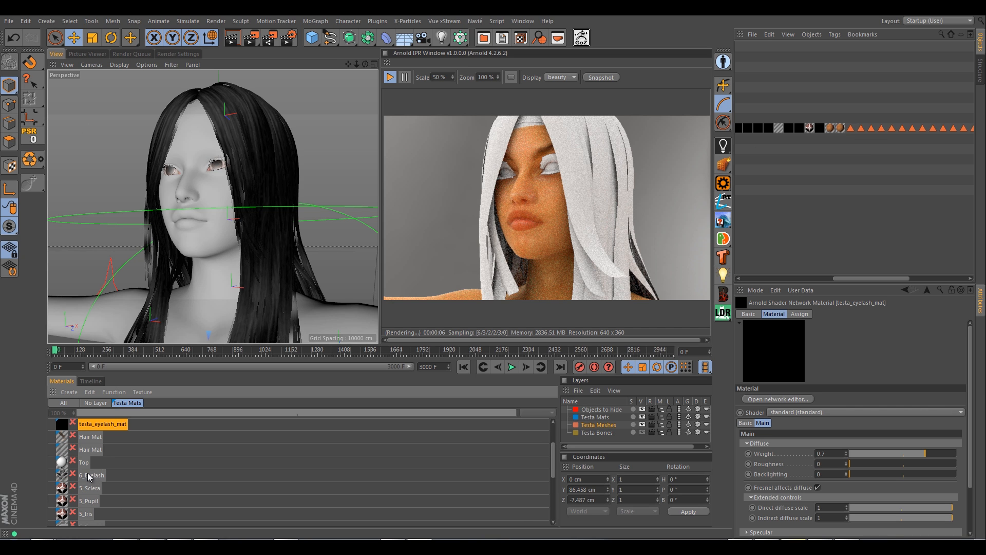
left_click(88, 475)
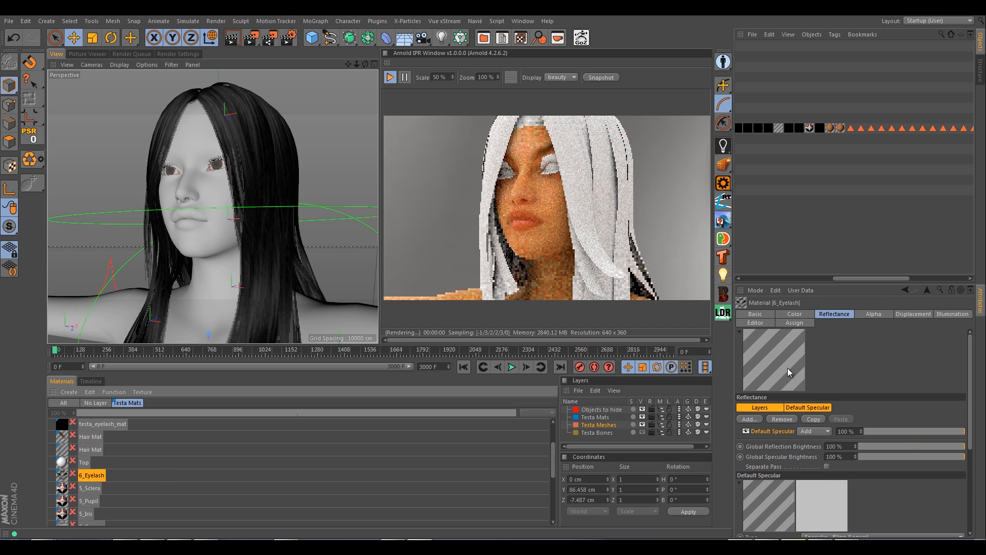
left_click(795, 315)
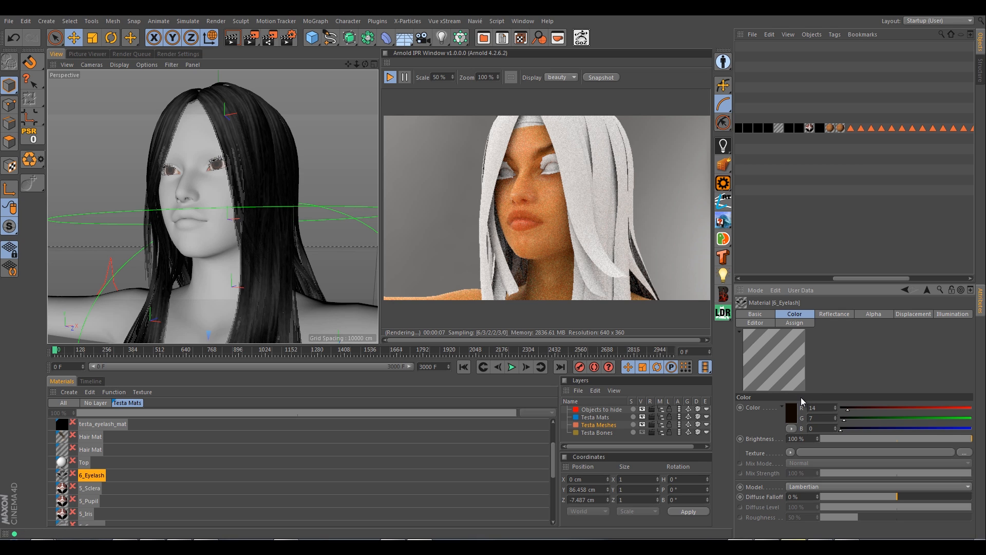
left_click(830, 315)
scroll(967, 358, "down", 5)
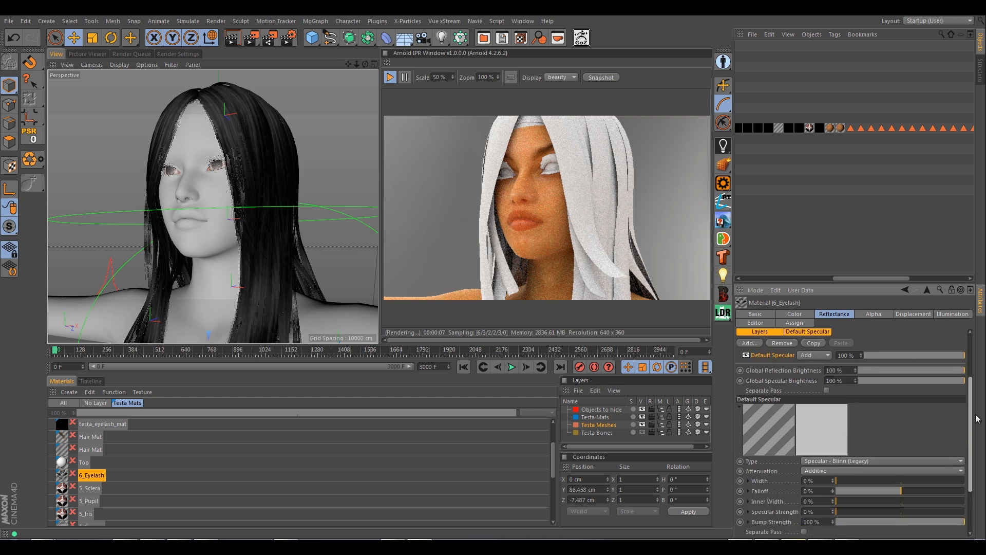
scroll(964, 335, "up", 5)
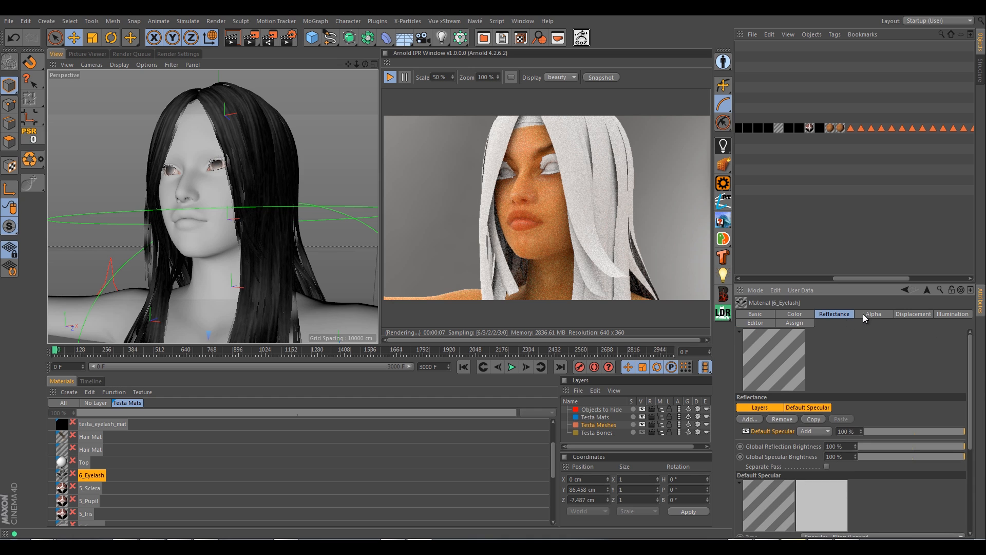
left_click(872, 314)
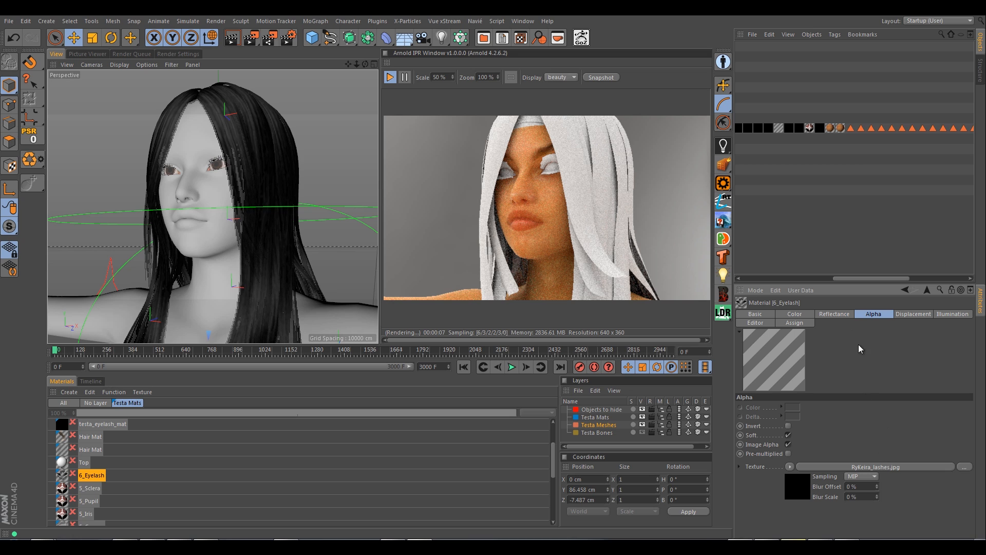
left_click(912, 314)
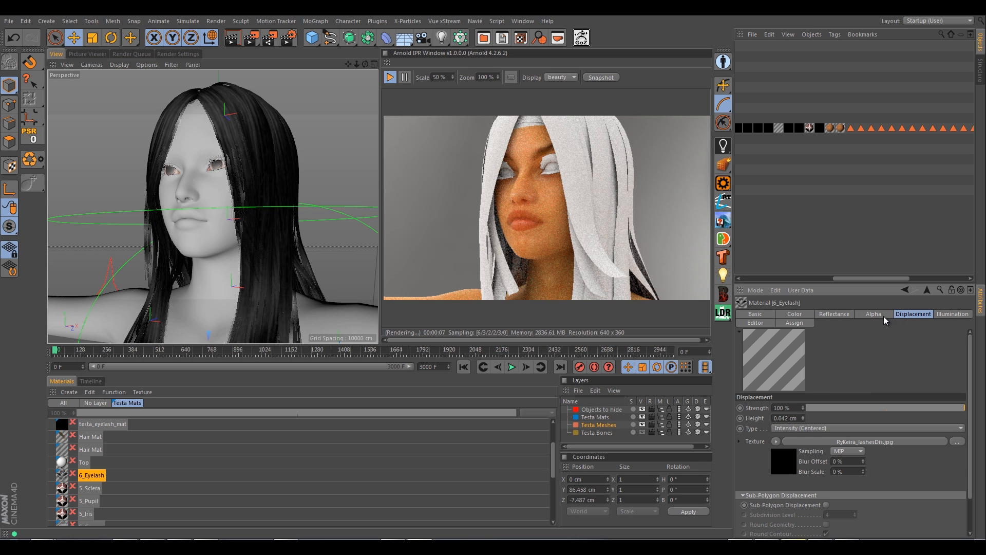
left_click(875, 316)
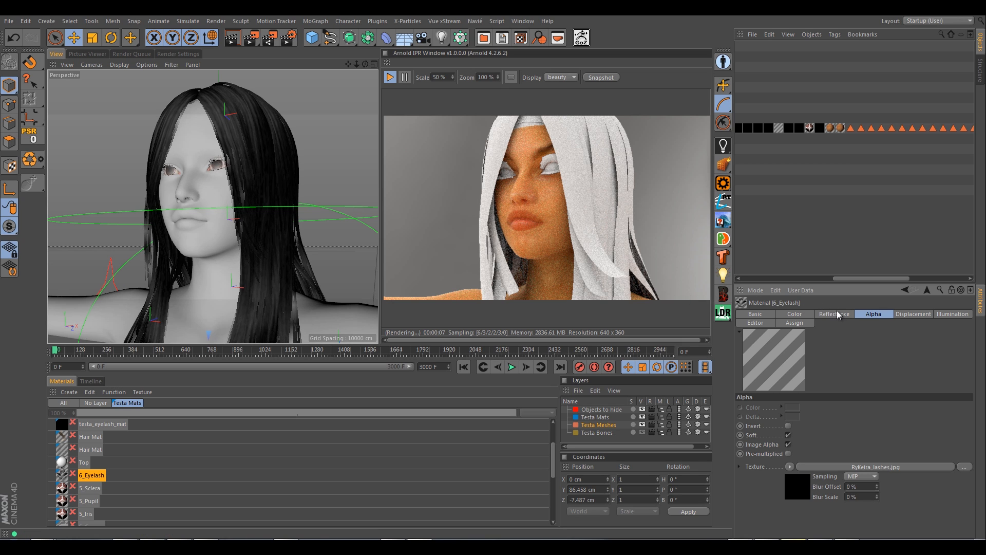
left_click(797, 315)
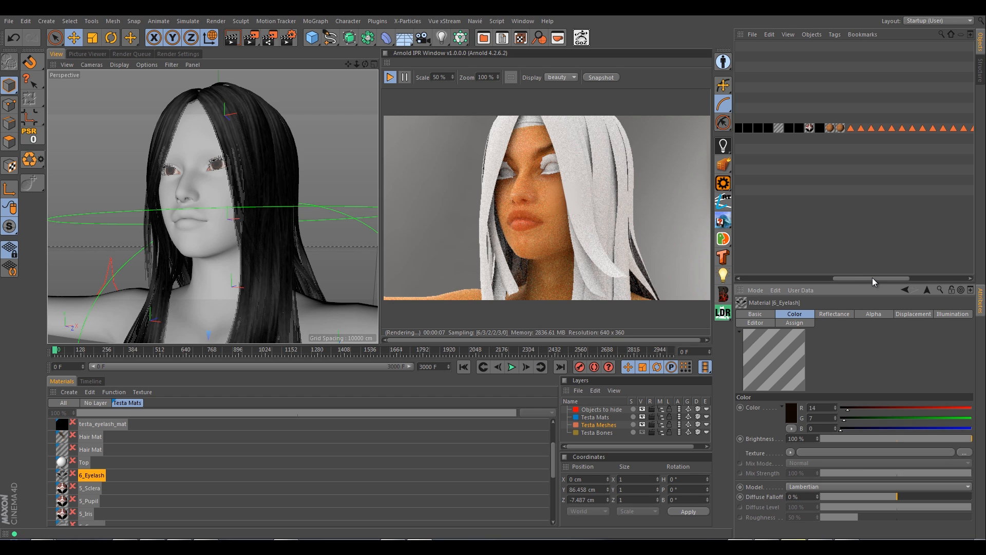
Open the testa_eyelash_mat shader network and delete the diffuse image node, the bump2d node and the bump image node
left_click_drag(873, 277, 776, 273)
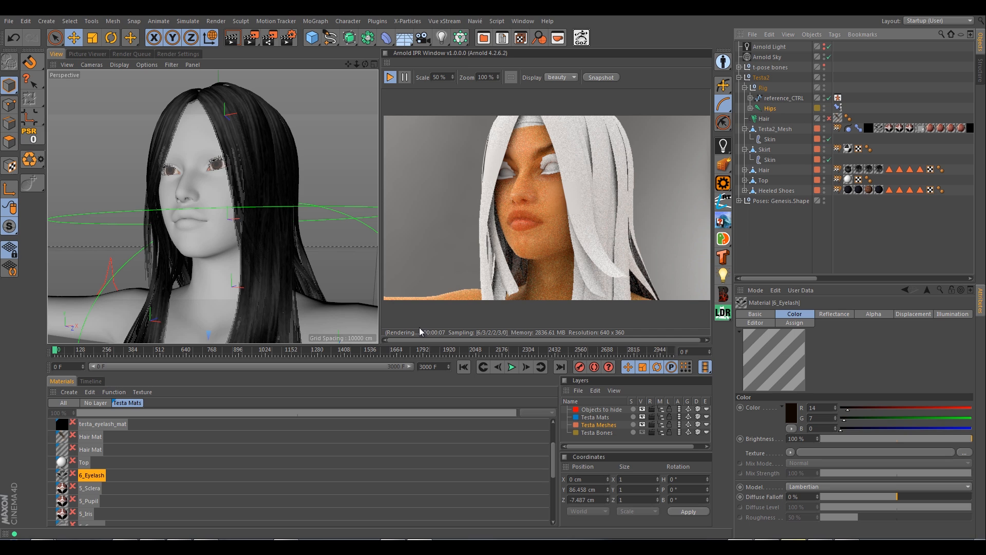
left_click(93, 476)
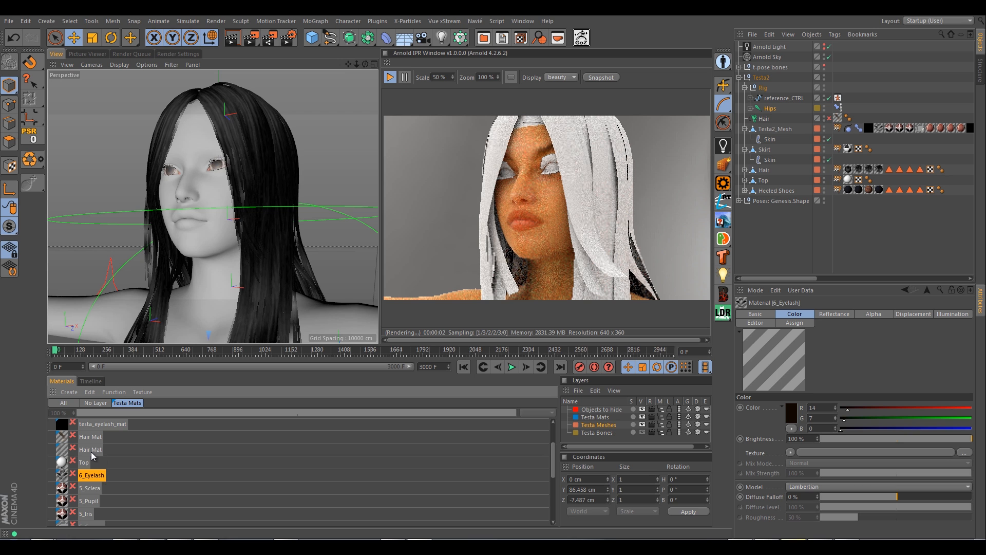
scroll(93, 453, "up", 2)
left_click(103, 477)
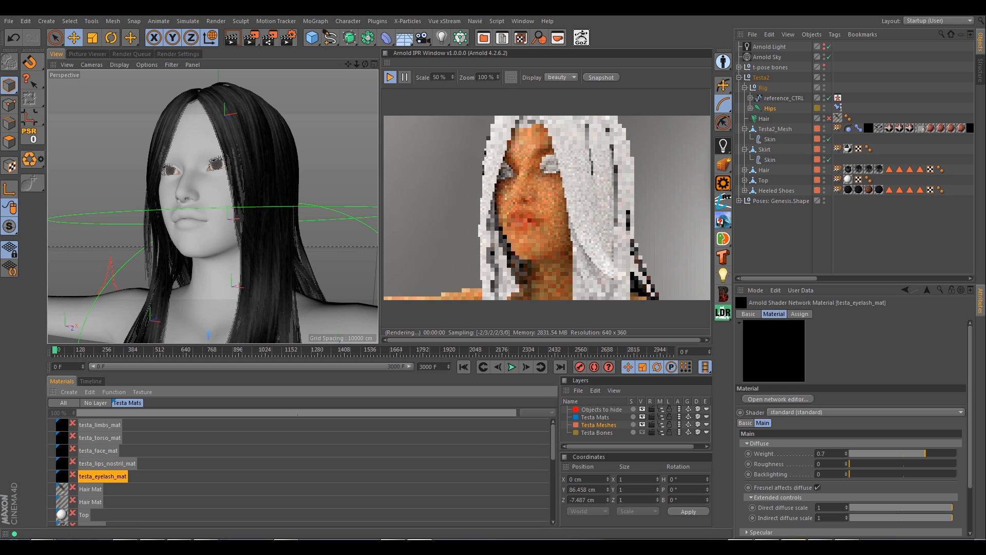
double_click(63, 477)
left_click_drag(115, 97, 211, 113)
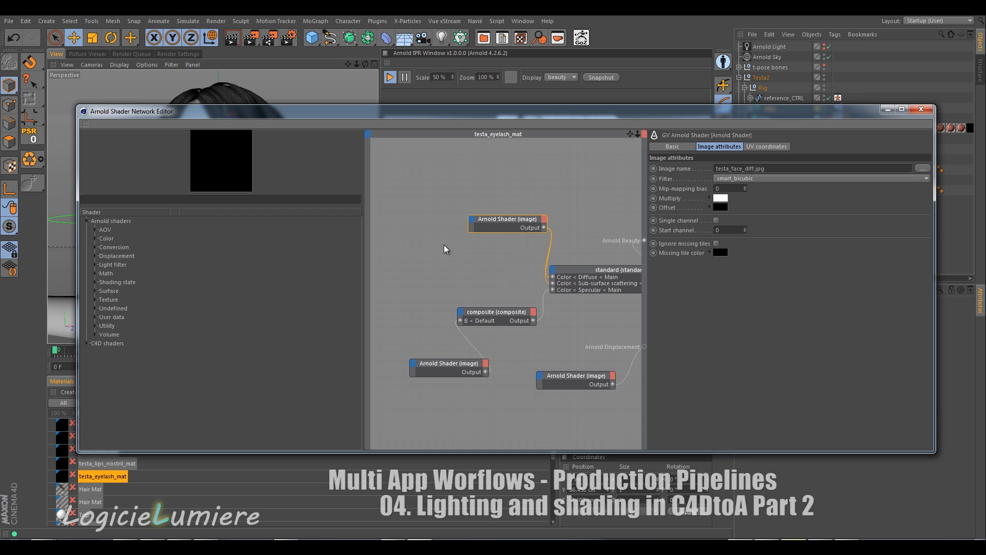
key("Delete")
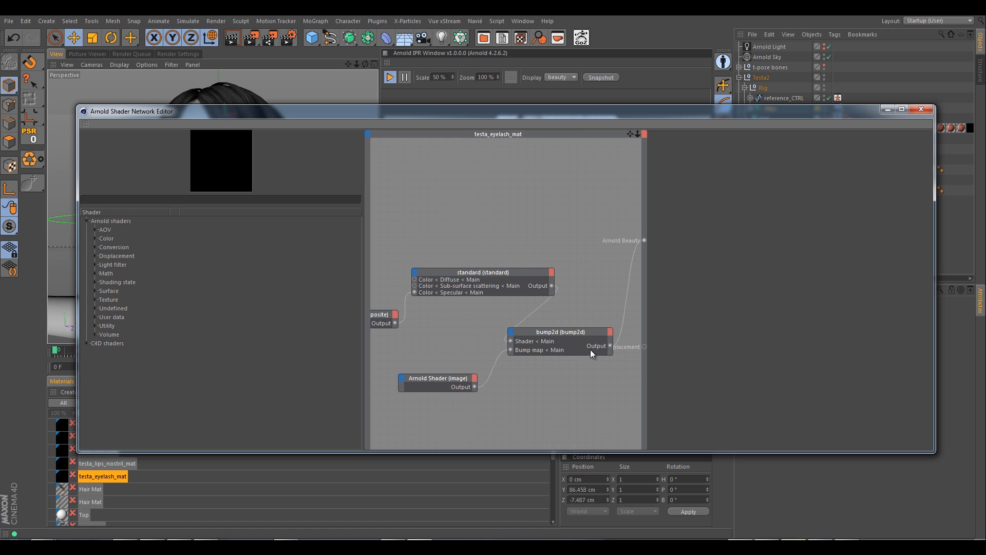
left_click_drag(593, 401, 593, 400)
key("Delete")
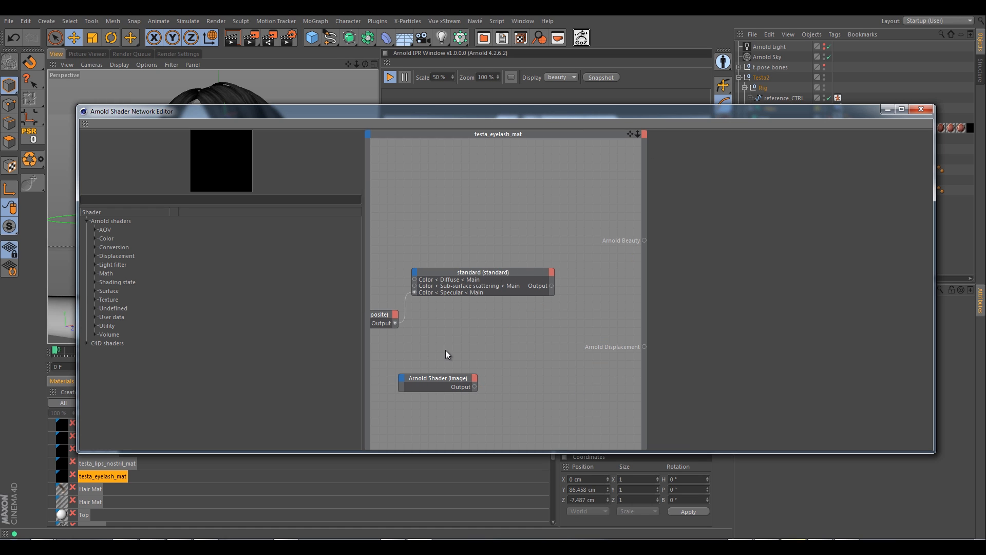
left_click_drag(445, 350, 461, 408)
key("Delete")
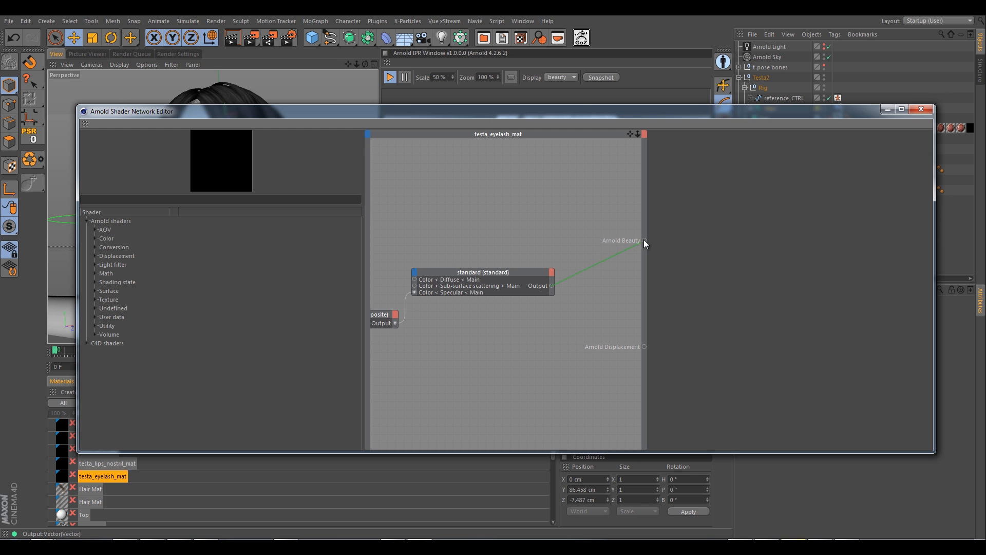
Connect the standard node's output to Arnold Beauty and delete the composite node
left_click_drag(479, 271, 503, 262)
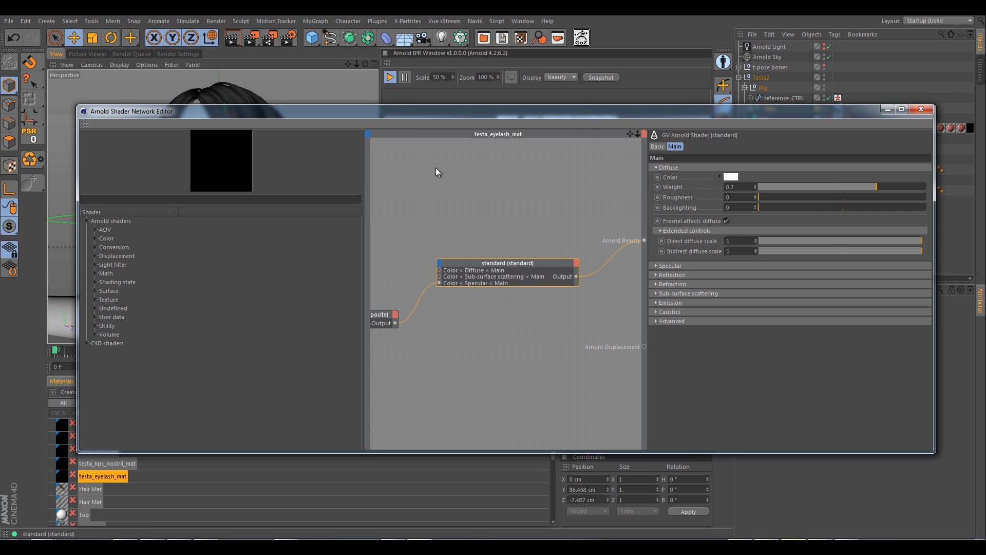
left_click_drag(401, 115, 408, 144)
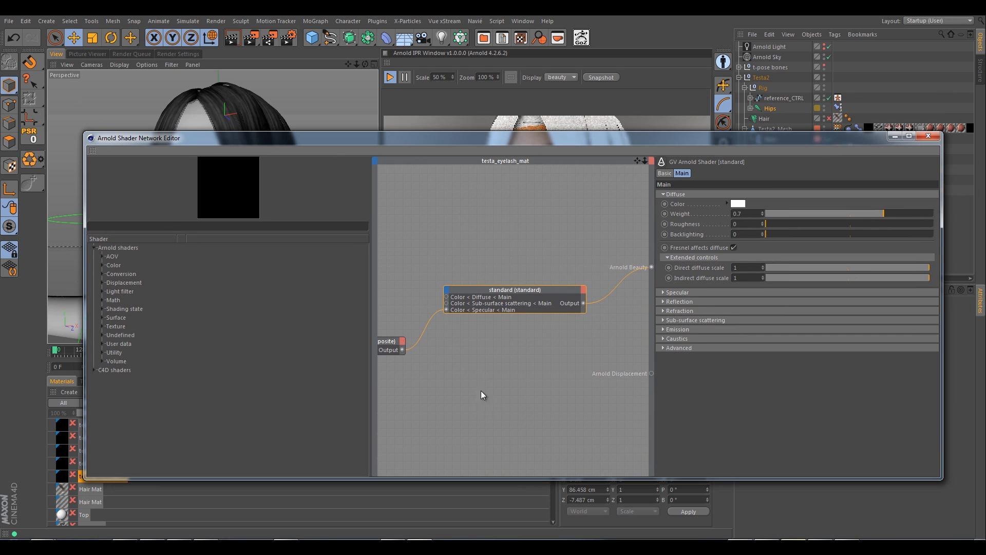
middle_click_drag(494, 271, 589, 289, "alt")
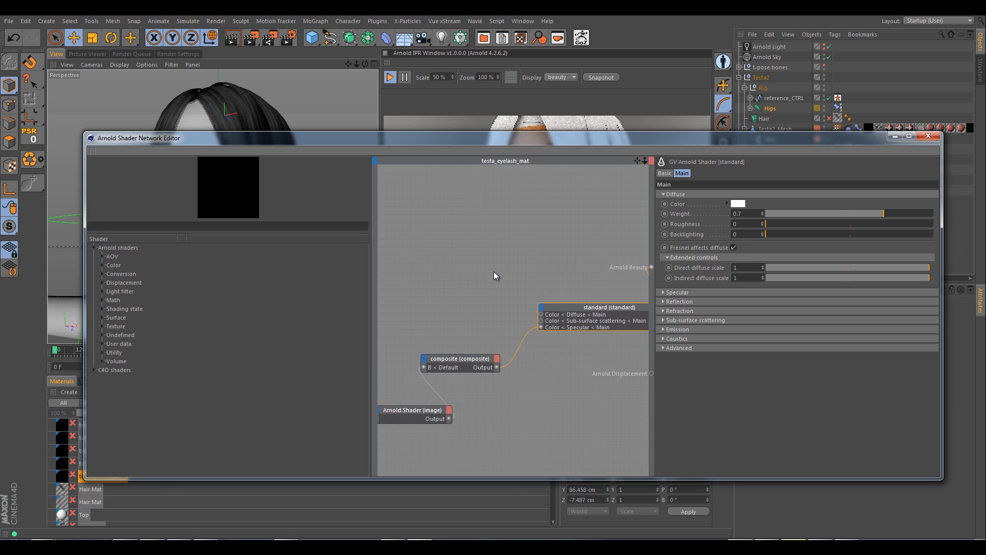
left_click(456, 315)
left_click(467, 361)
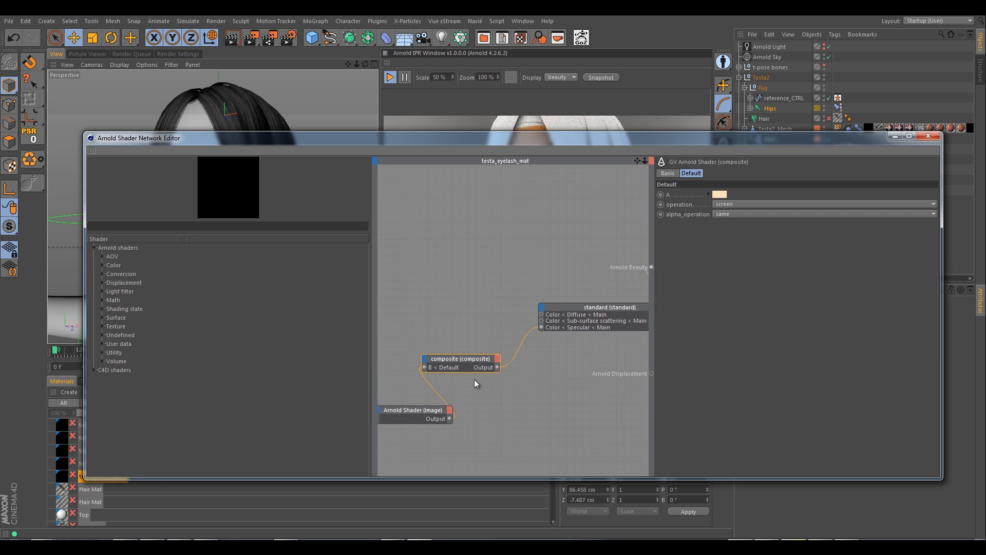
key("Delete")
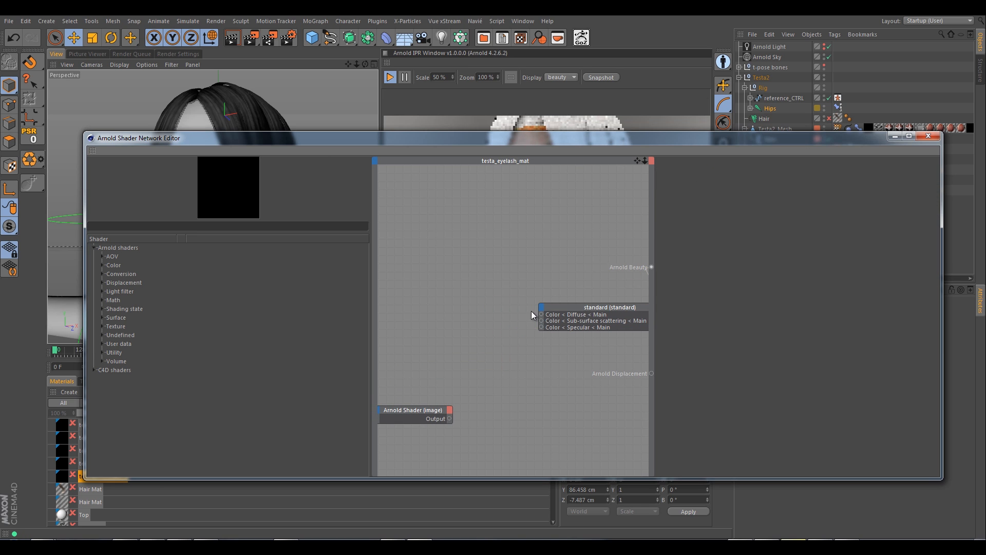
Delete the diffuse, sub-surface scattering and specular color input ports from the standard node
right_click(557, 315)
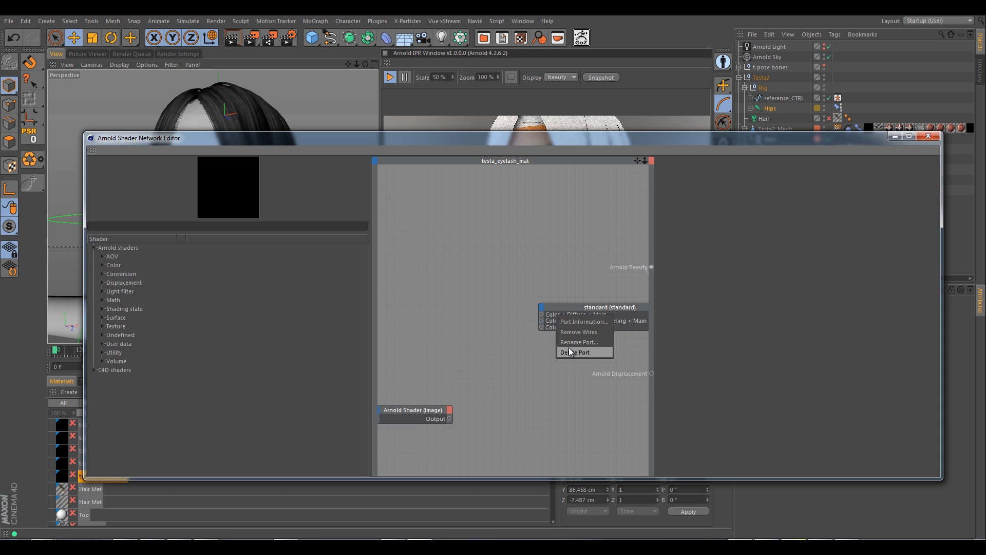
left_click(569, 348)
right_click(549, 318)
left_click(564, 348)
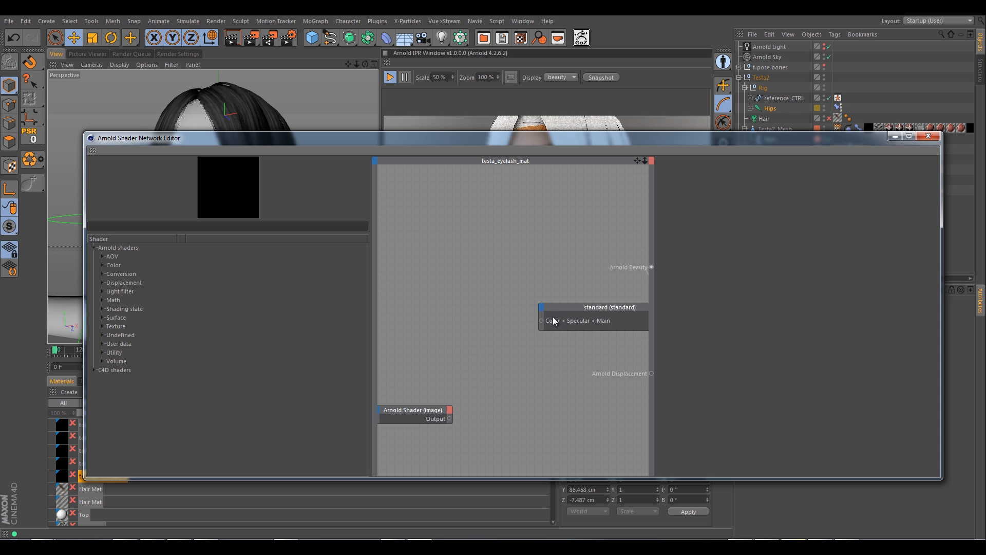
right_click(555, 319)
left_click(566, 353)
Connect the remaining image node's output to the standard node's refraction Opacity input
left_click_drag(434, 413, 542, 314)
mouse_move(553, 315)
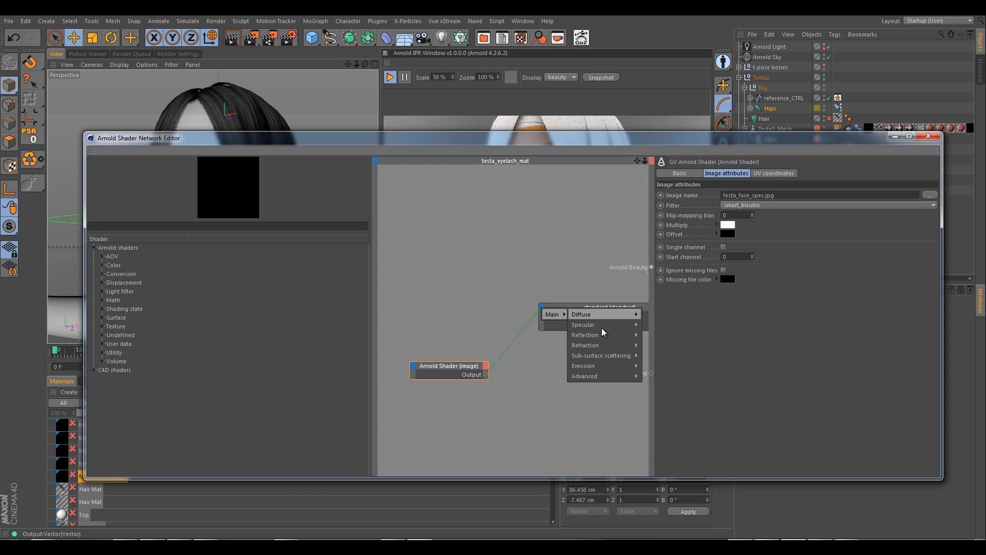
mouse_move(616, 335)
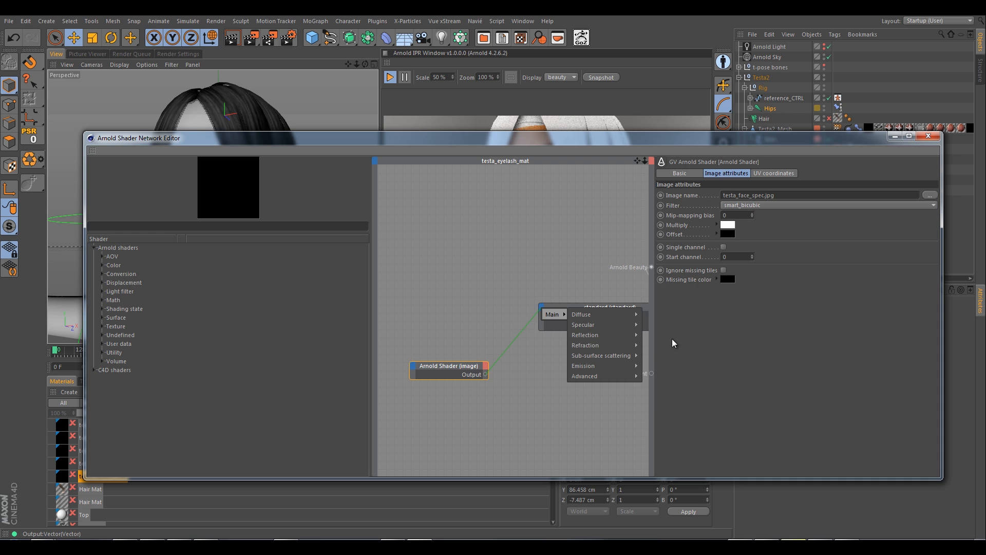
left_click(660, 398)
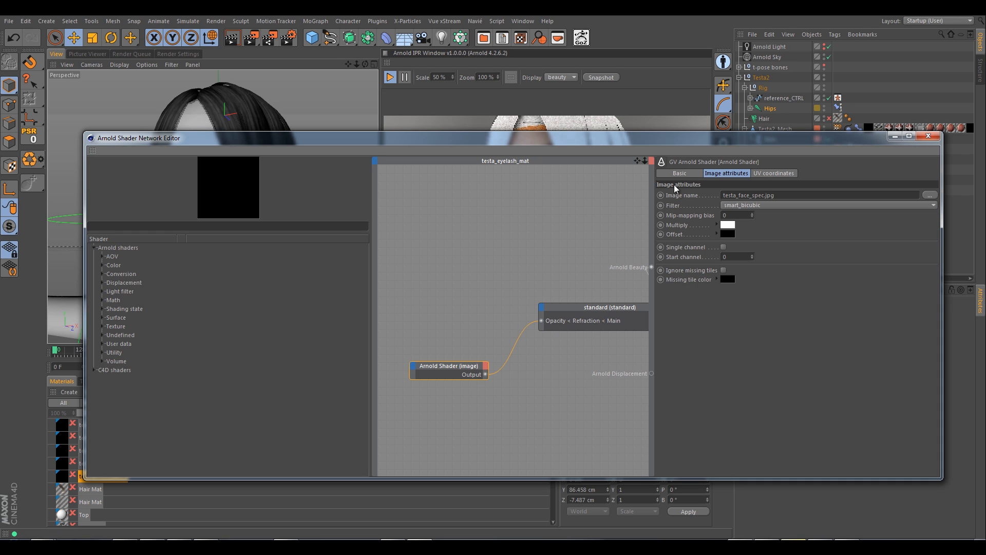
Set the standard shader's diffuse color to near-black, RGB 13, 13, 13
left_click(611, 308)
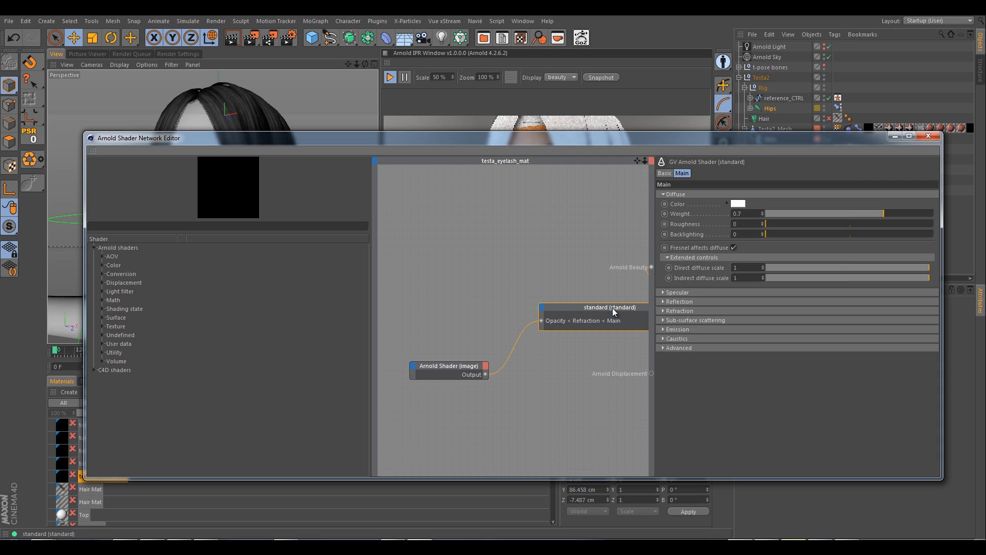
left_click(663, 310)
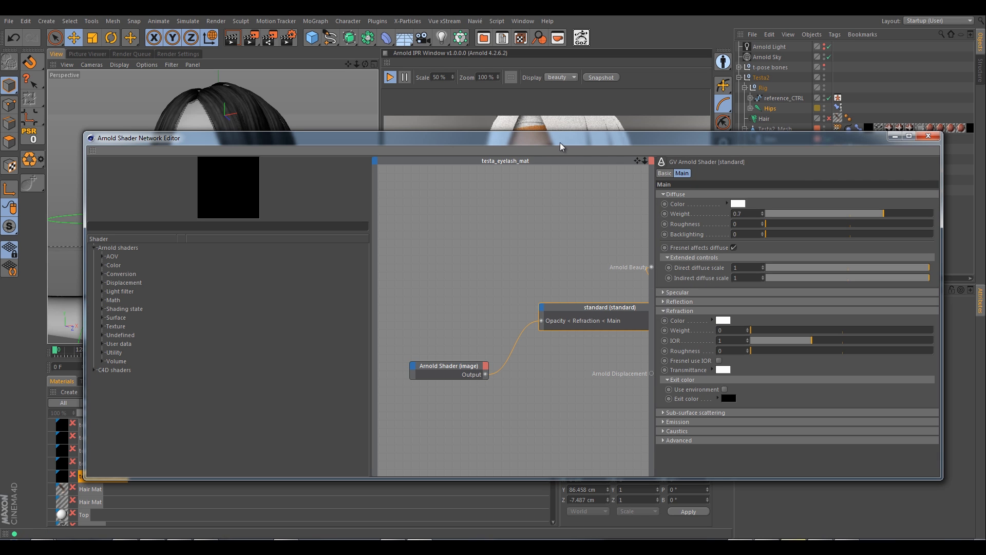
left_click_drag(561, 143, 561, 278)
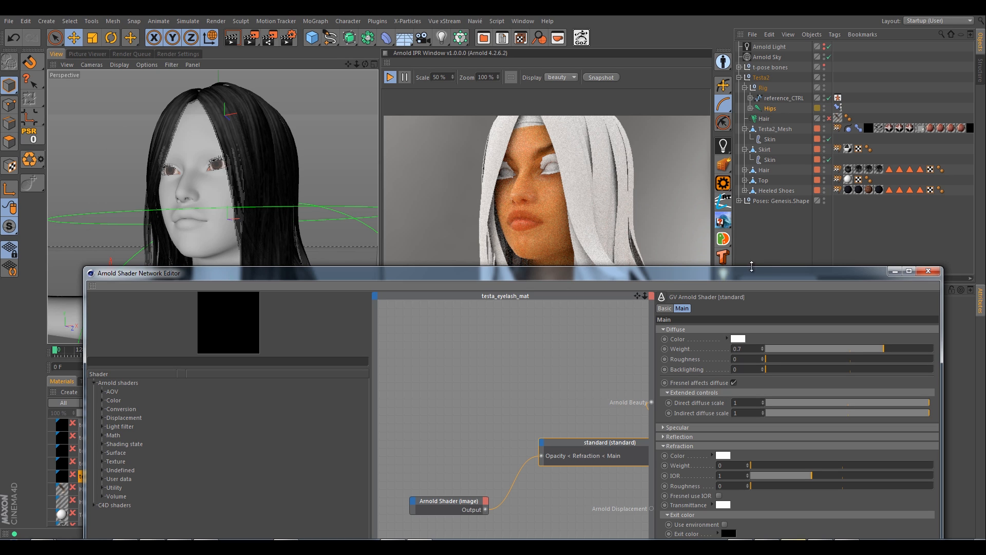
left_click_drag(702, 276, 693, 182)
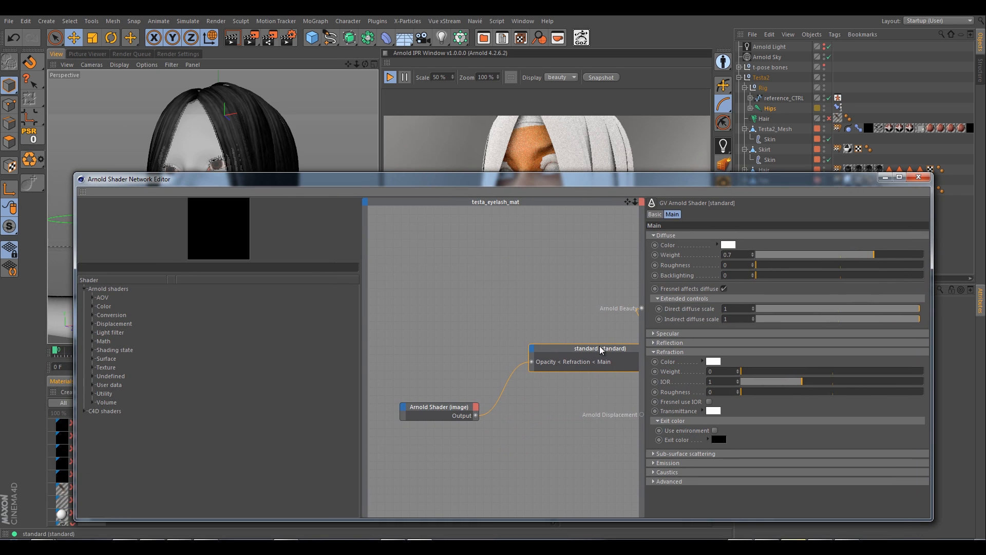
left_click(729, 245)
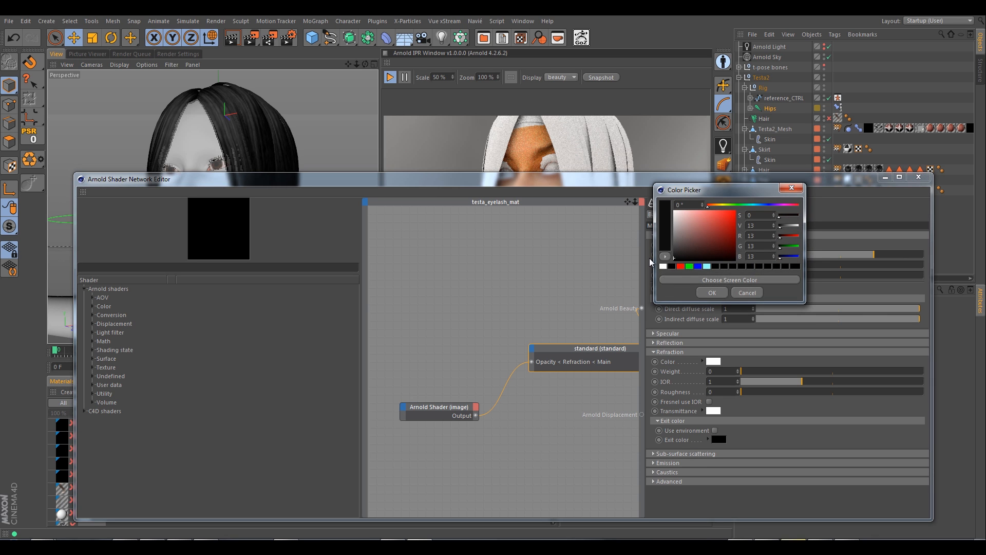
left_click(712, 293)
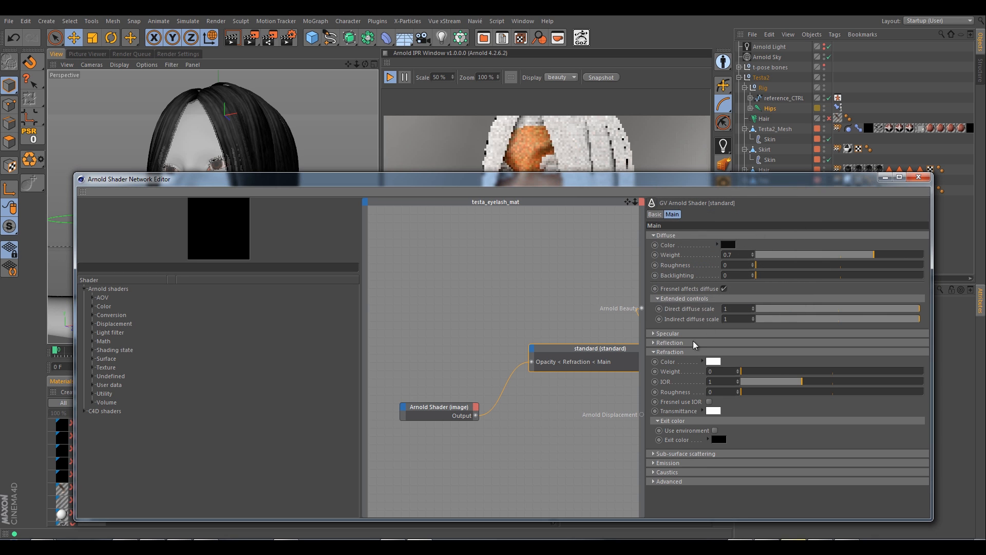
Set the standard shader's specular weight to 0.44 and specular roughness to 0.24, and close the network editor
left_click(661, 334)
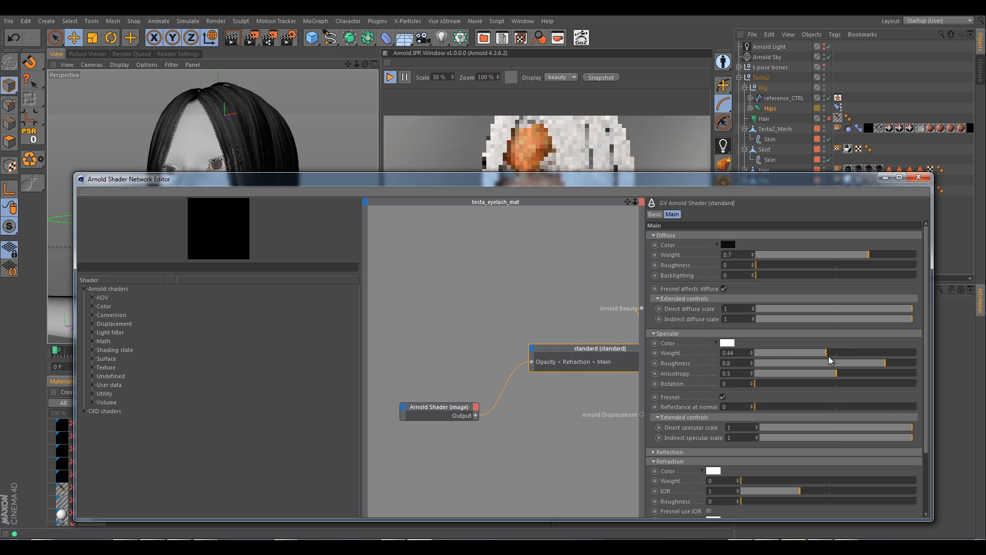
left_click(794, 362)
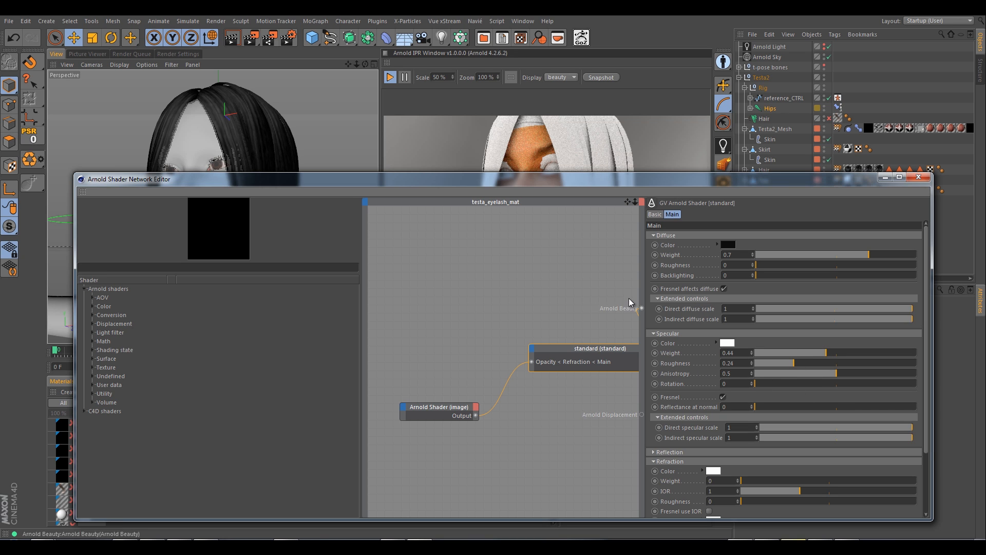
left_click_drag(549, 180, 560, 241)
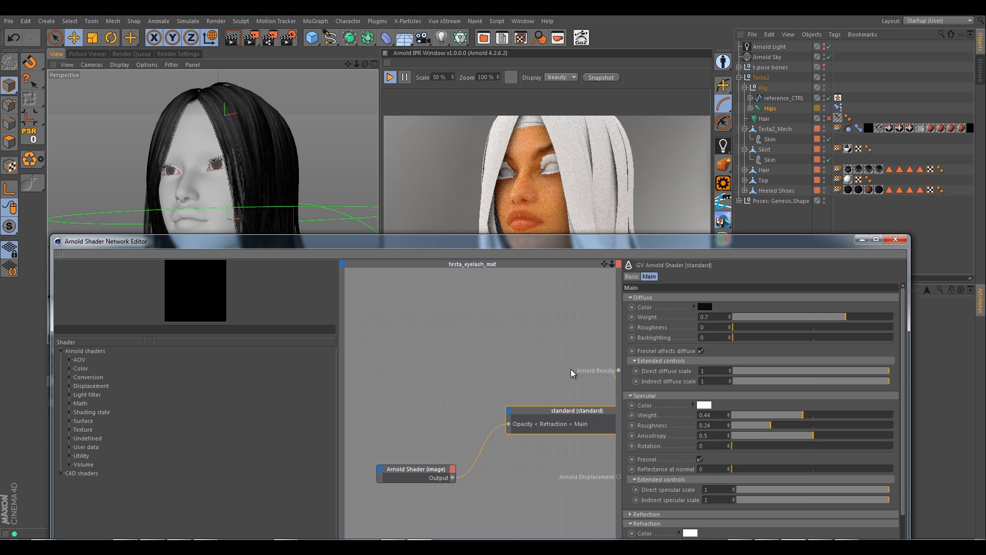
middle_click_drag(572, 369, 514, 363, "alt")
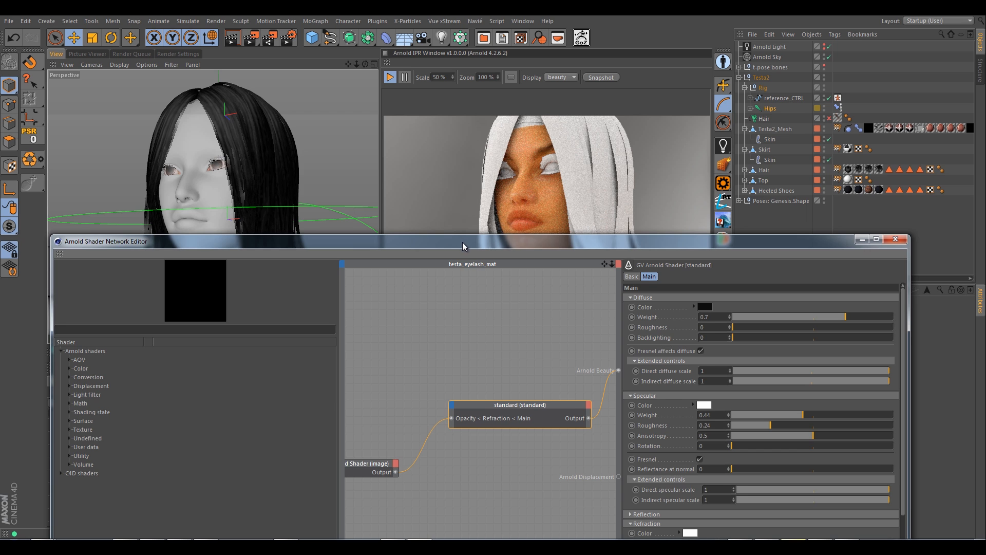
left_click_drag(463, 242, 468, 165)
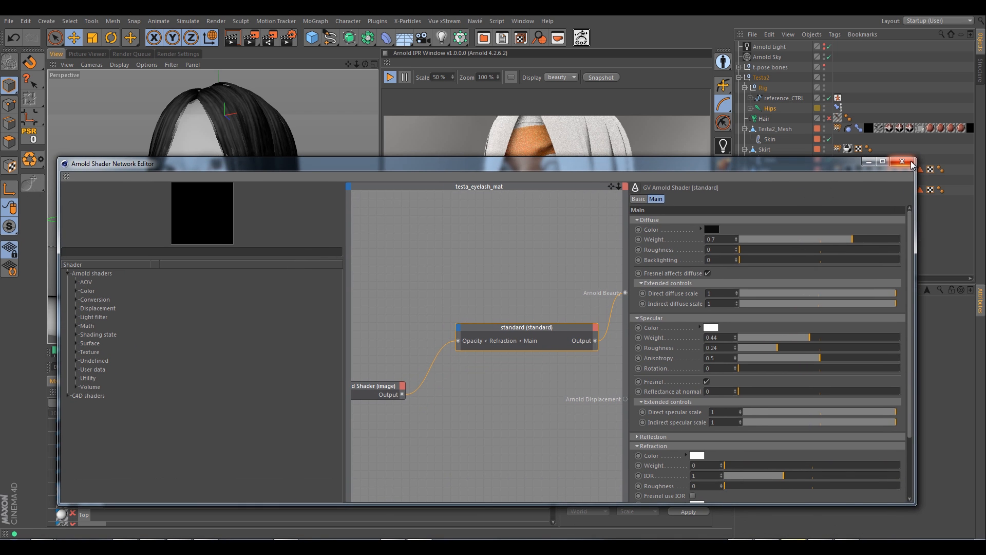
left_click(903, 163)
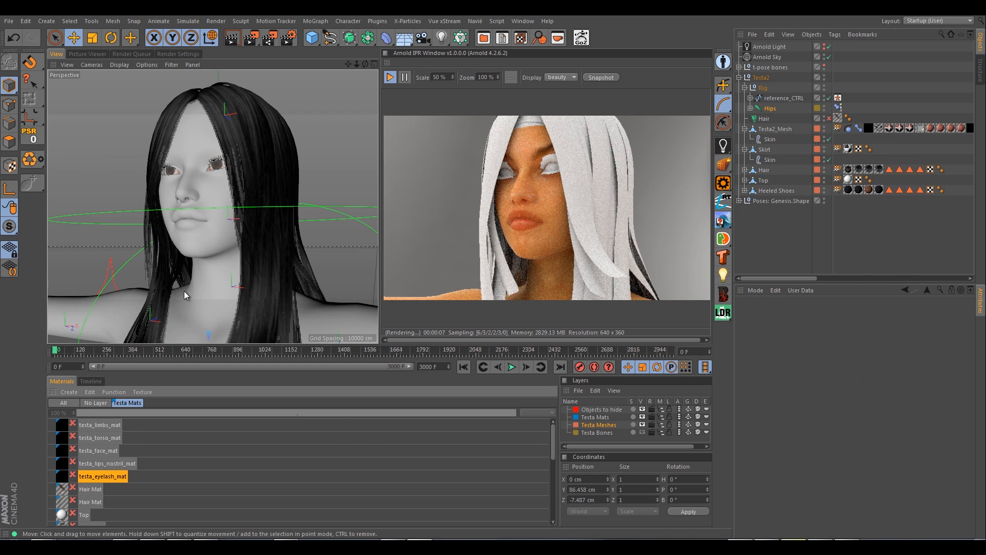
Delete the old 6_Eyelash material and assign testa_eyelash_mat to its empty texture tag on Testa2_Mesh
scroll(174, 499, "down", 10)
scroll(150, 498, "up", 6)
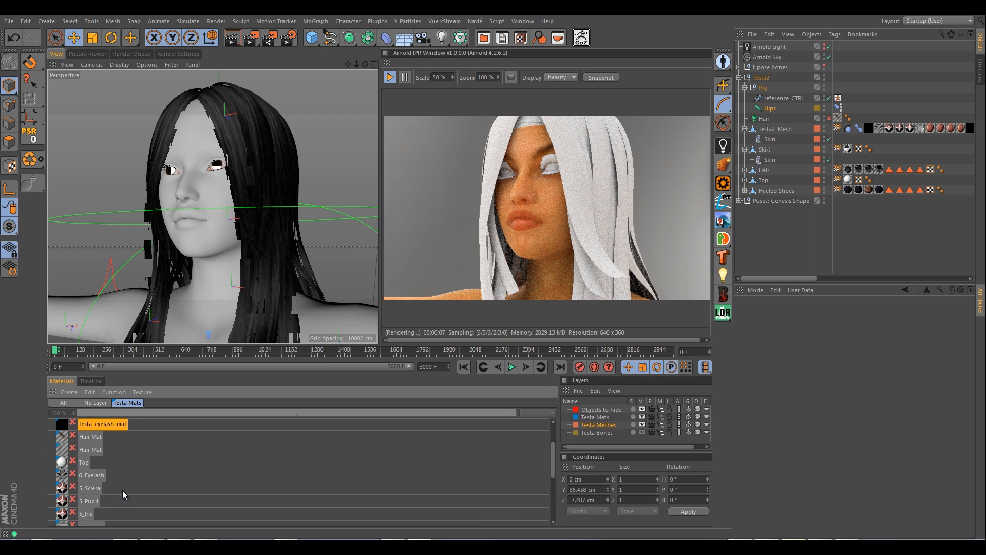
left_click(95, 475)
key("Delete")
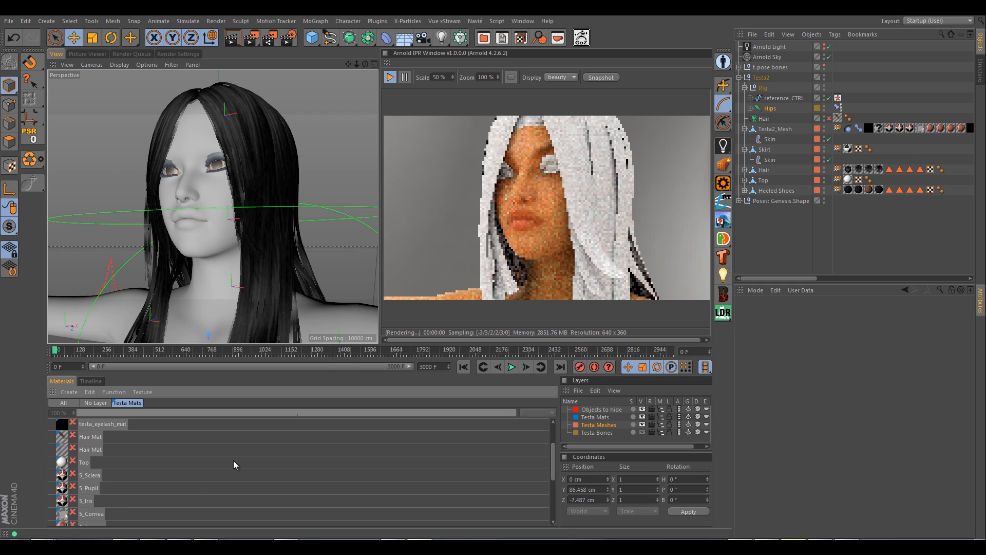
scroll(128, 476, "up", 2)
left_click_drag(126, 476, 879, 130)
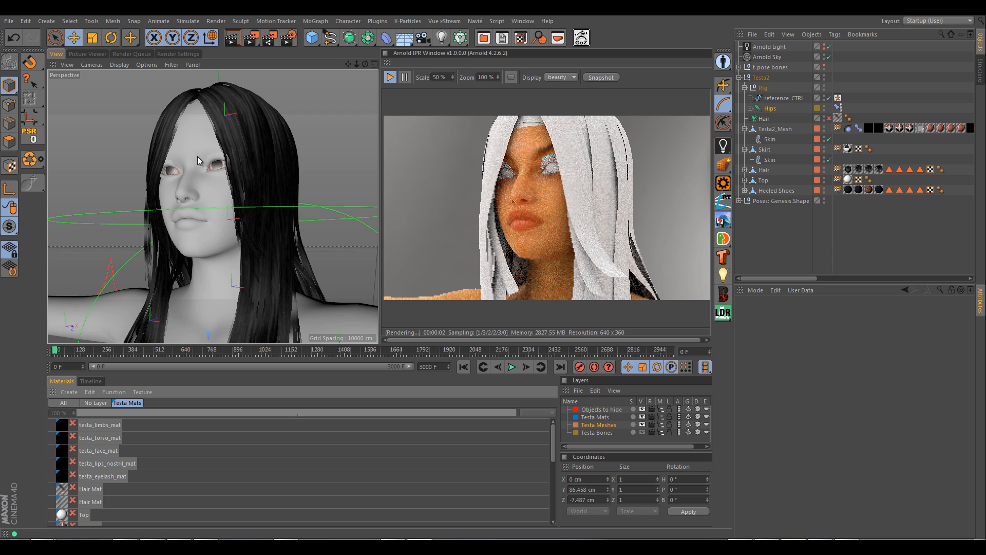
Examine the eyes and eyelashes up close in the viewport and the Arnold IPR render
scroll(218, 157, "up", 5)
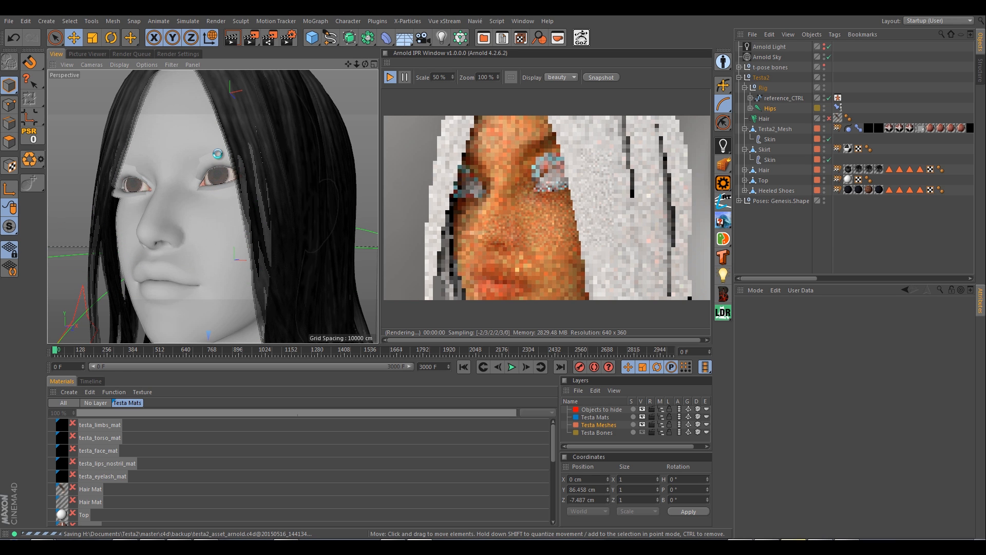
middle_click_drag(232, 178, 233, 206, "alt")
scroll(233, 205, "up", 2)
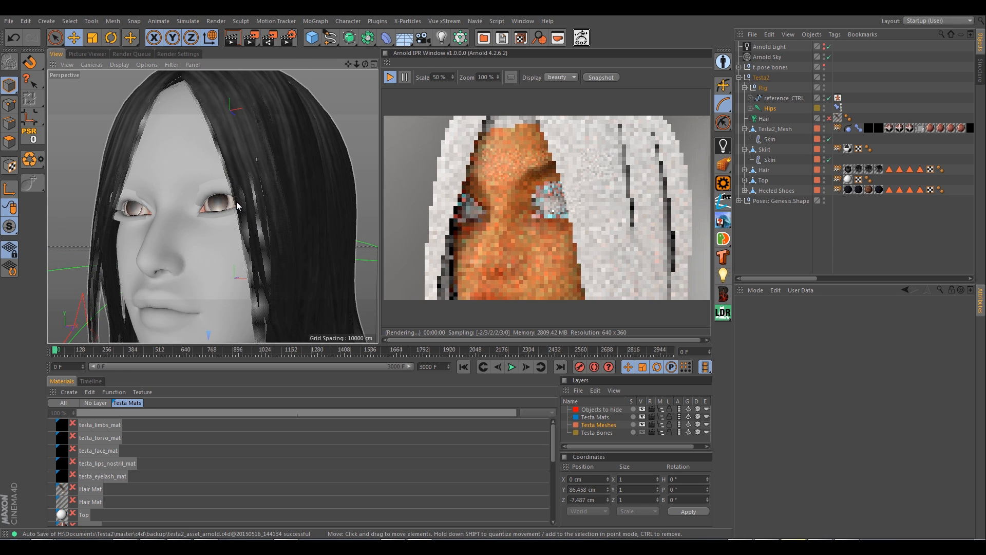
scroll(236, 201, "up", 2)
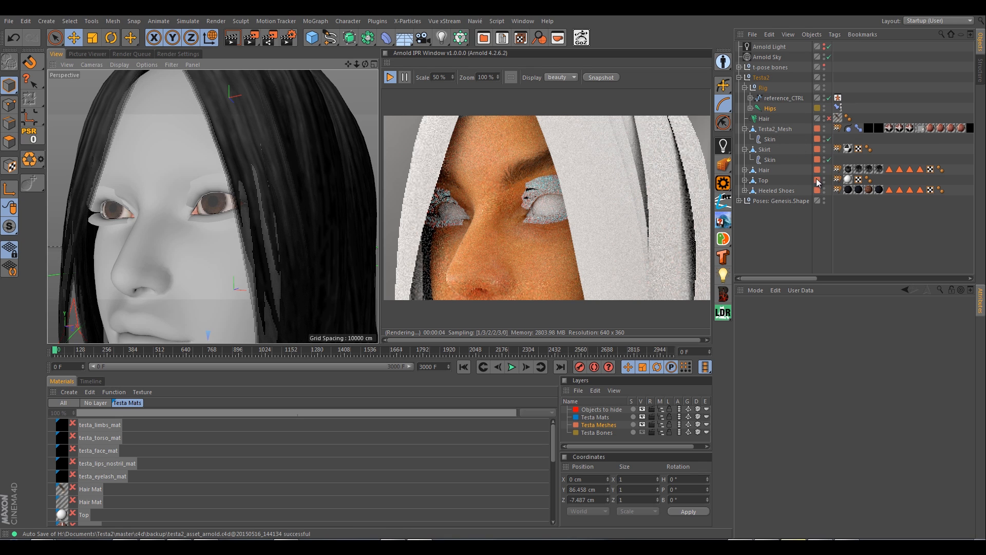
Add an Arnold Parameters tag to Testa2_Mesh and turn off its Opaque option
left_click(784, 131)
right_click(782, 128)
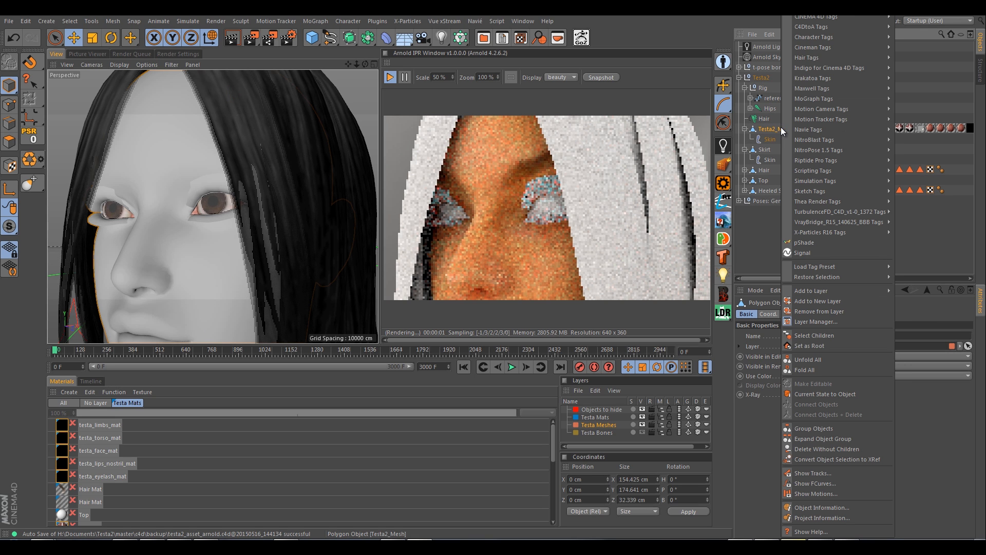
mouse_move(810, 26)
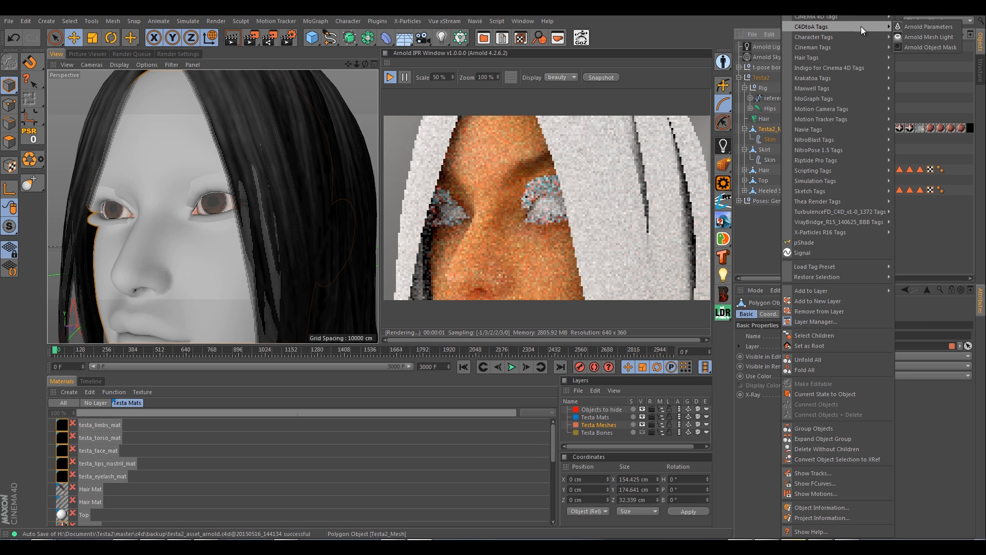
left_click(914, 26)
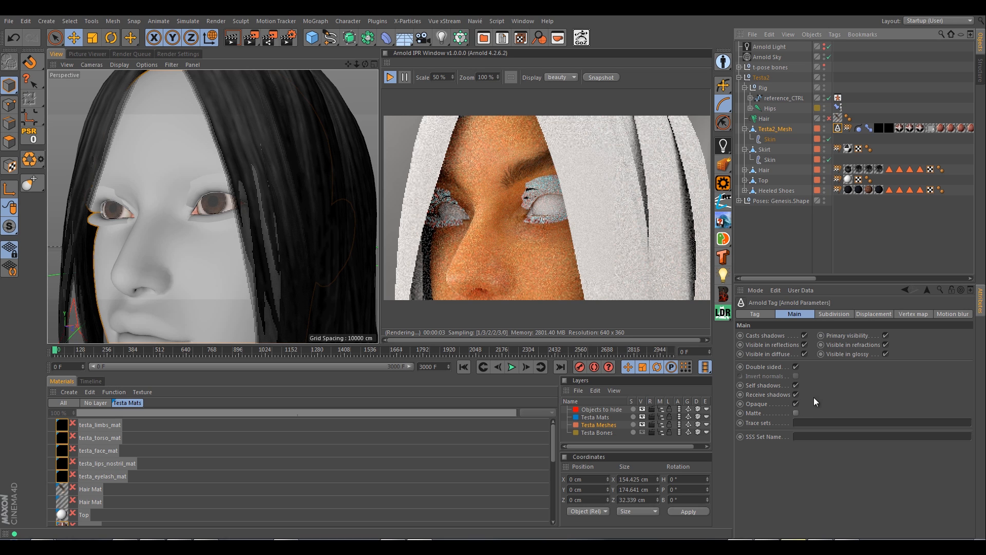
left_click(795, 404)
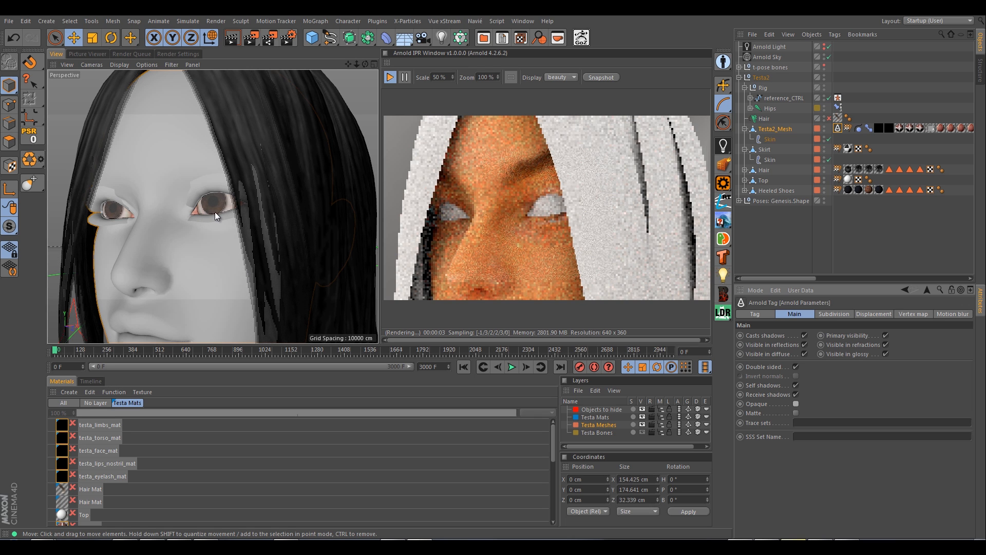
Examine the eyelashes up close in the Arnold IPR render, and the whole character with its skin, hair and clothing from farther back
scroll(218, 215, "up", 5)
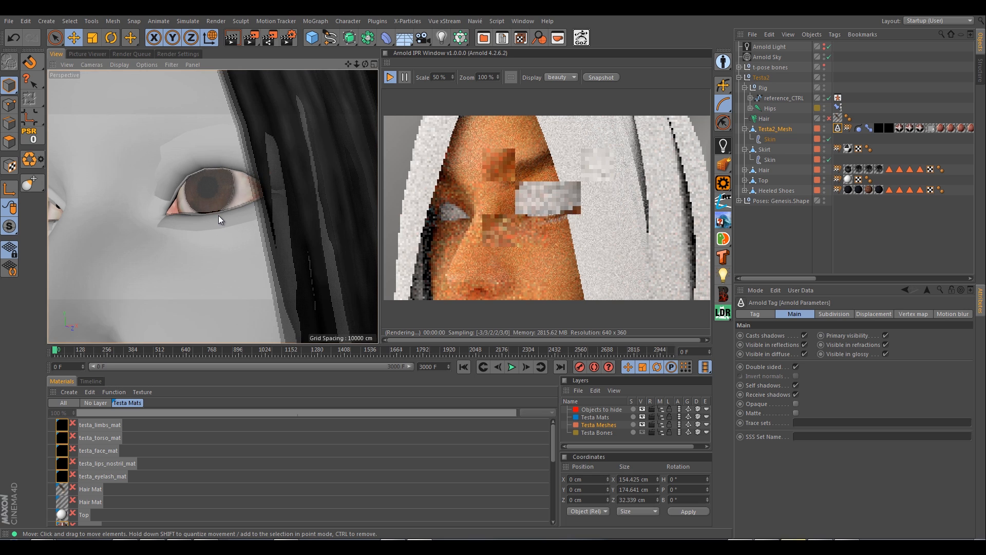
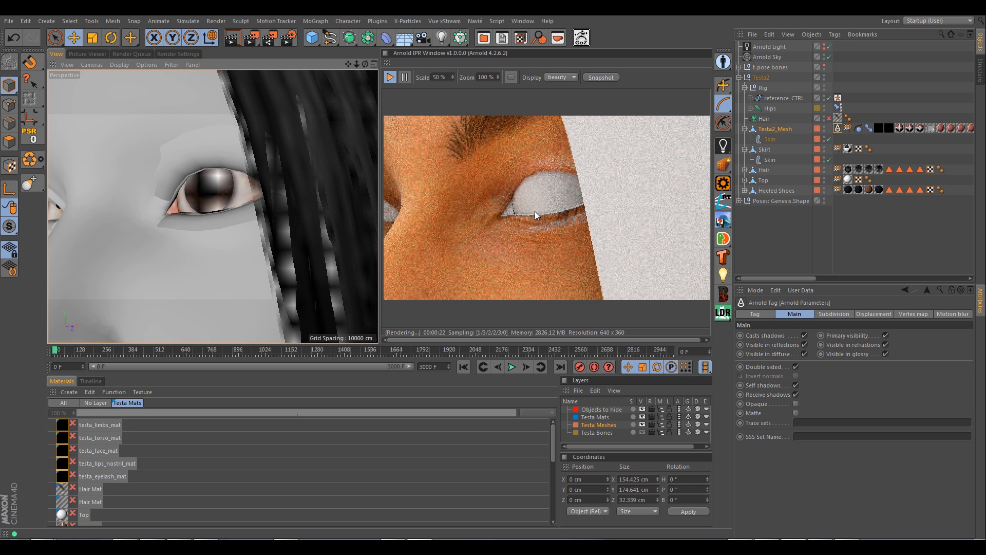
scroll(236, 175, "down", 6)
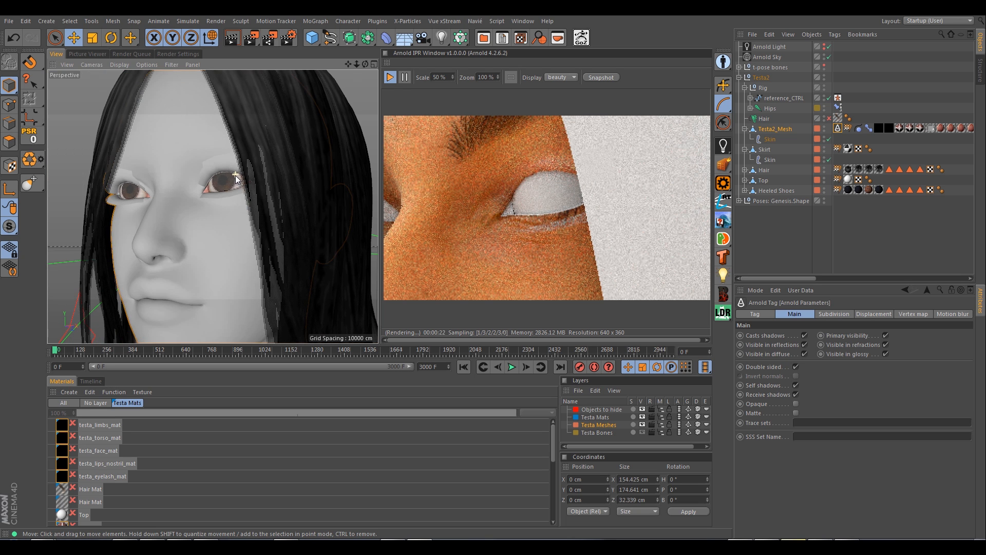
scroll(242, 190, "down", 4)
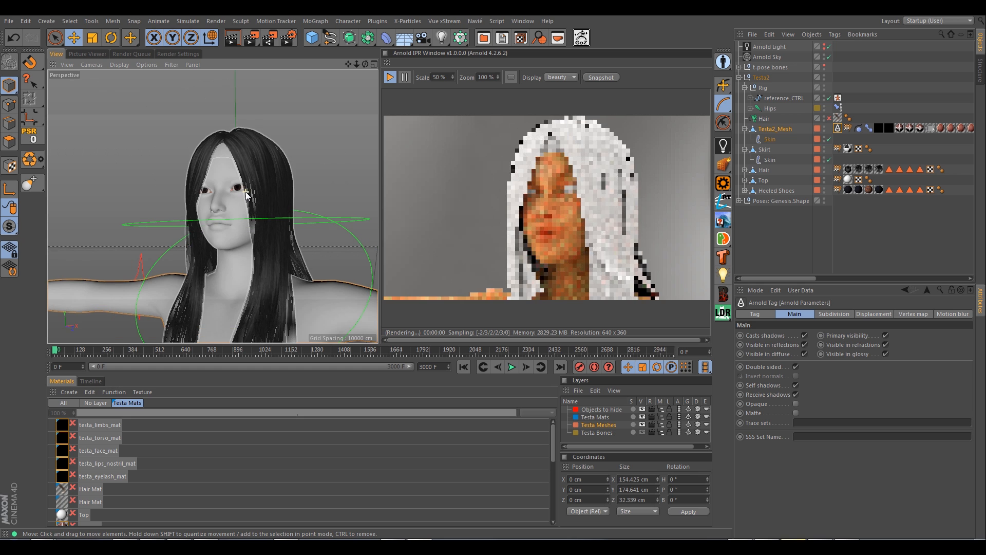
left_click_drag(248, 197, 228, 217, "alt")
scroll(242, 198, "down", 2)
scroll(227, 216, "down", 2)
scroll(228, 216, "down", 2)
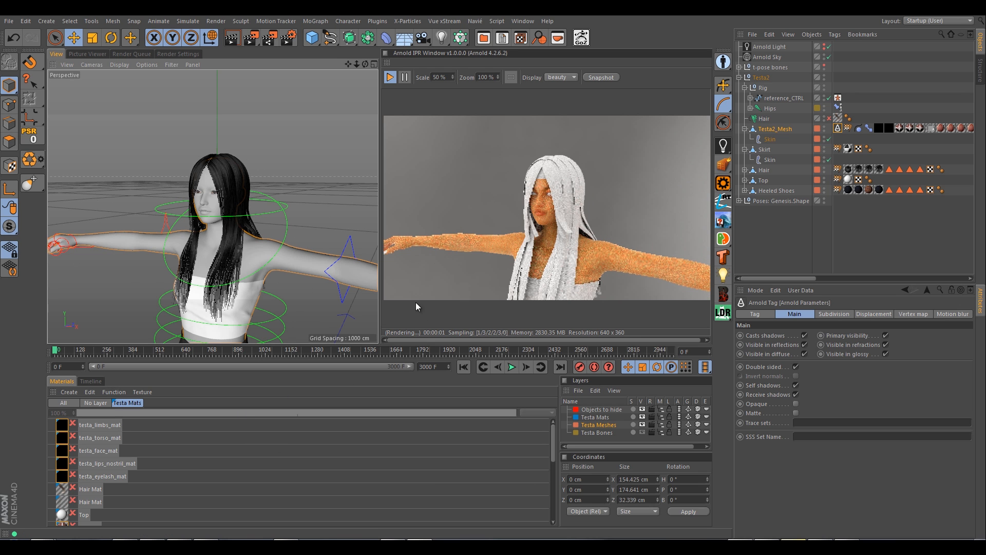
scroll(233, 247, "down", 4)
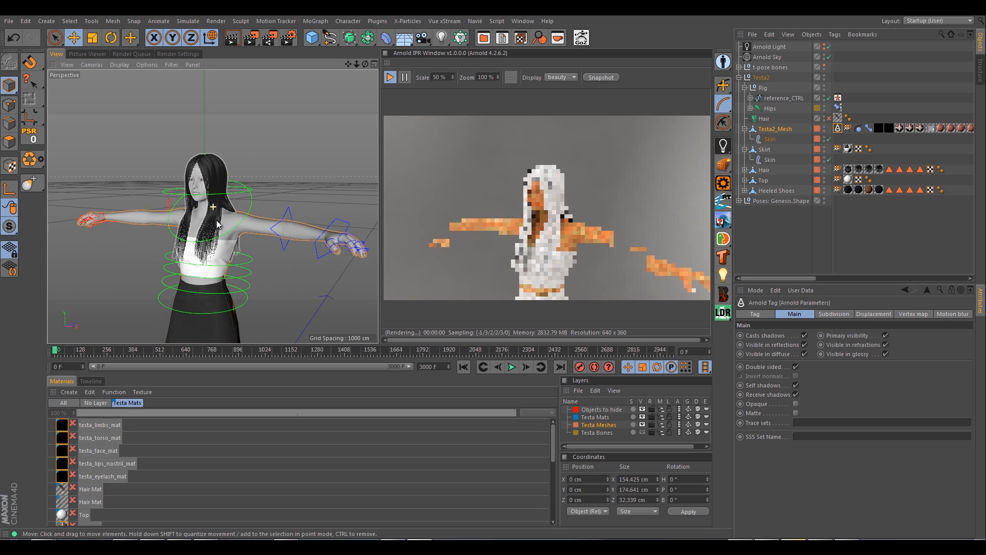
scroll(230, 233, "down", 2)
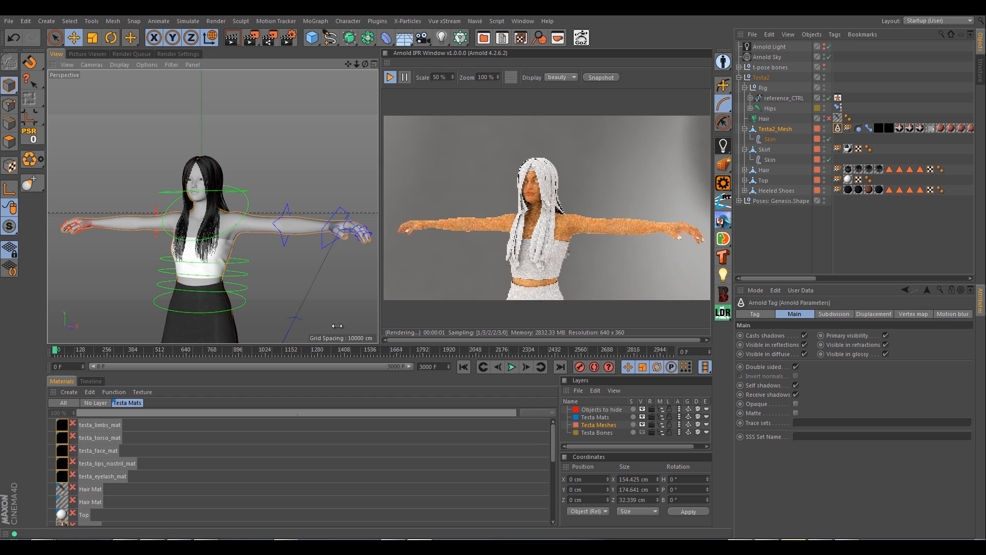
scroll(137, 506, "down", 5)
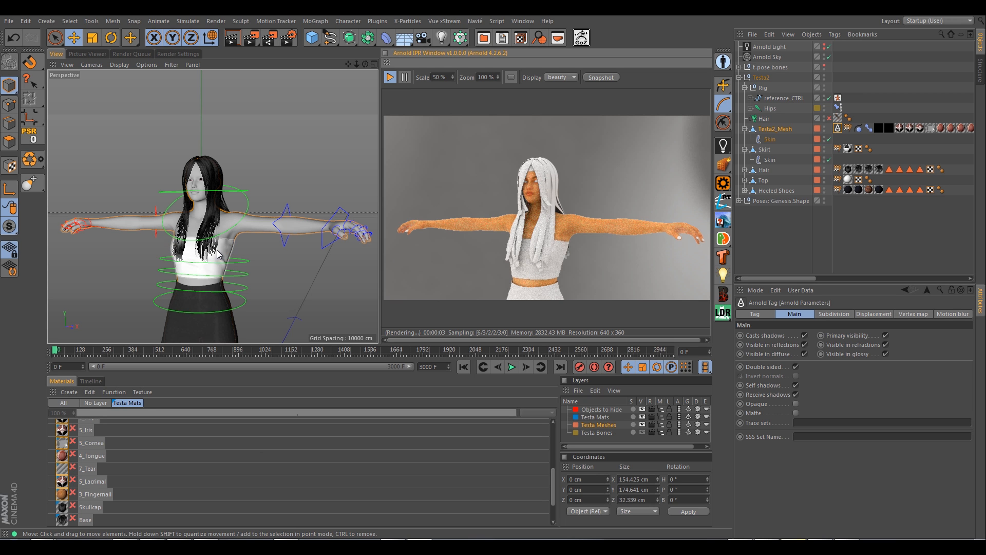
middle_click_drag(233, 256, 227, 225, "alt")
scroll(225, 222, "down", 2)
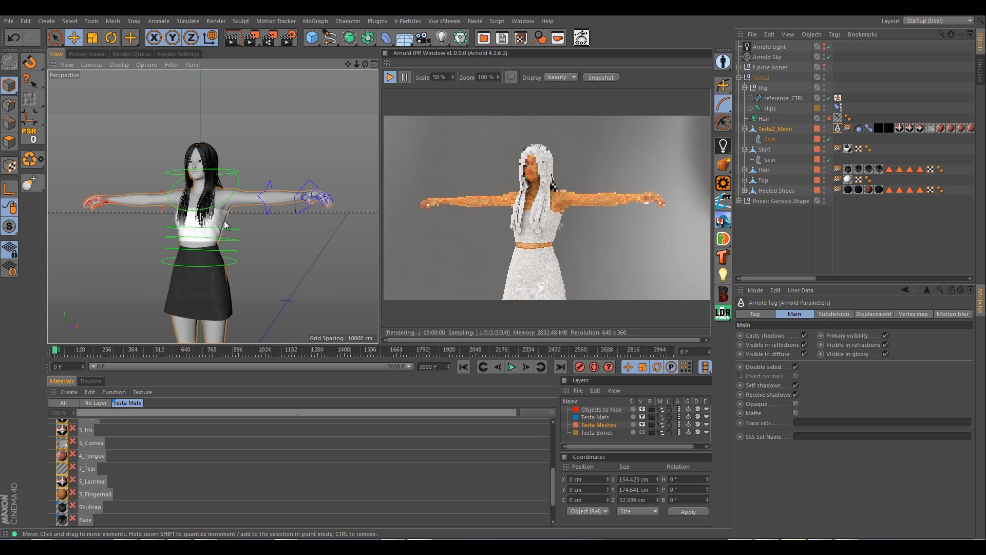
left_click_drag(225, 221, 223, 259, "alt")
scroll(232, 263, "down", 2)
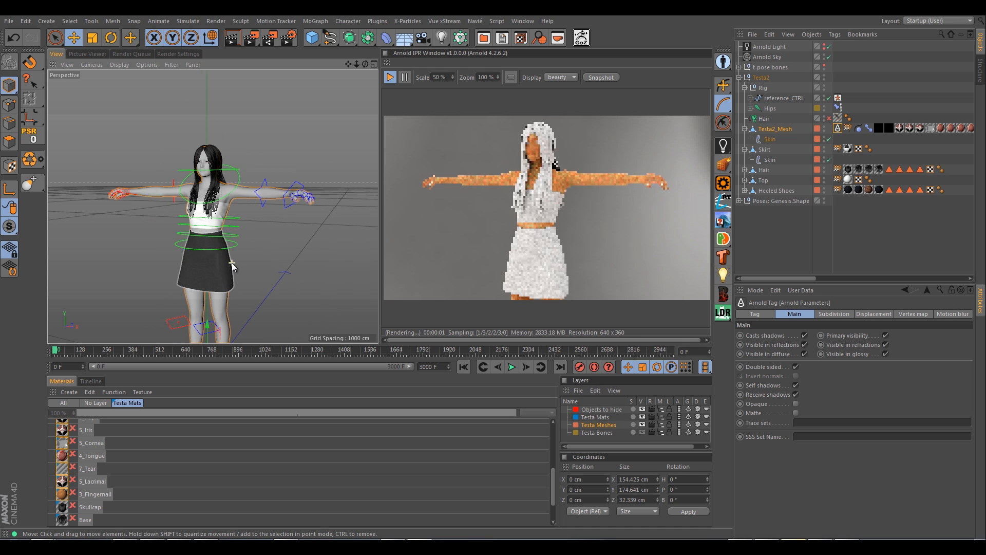
Inspect the character's head and hair up close in the viewport, and view the original Skullcap material's settings
middle_click_drag(232, 262, 227, 227, "alt")
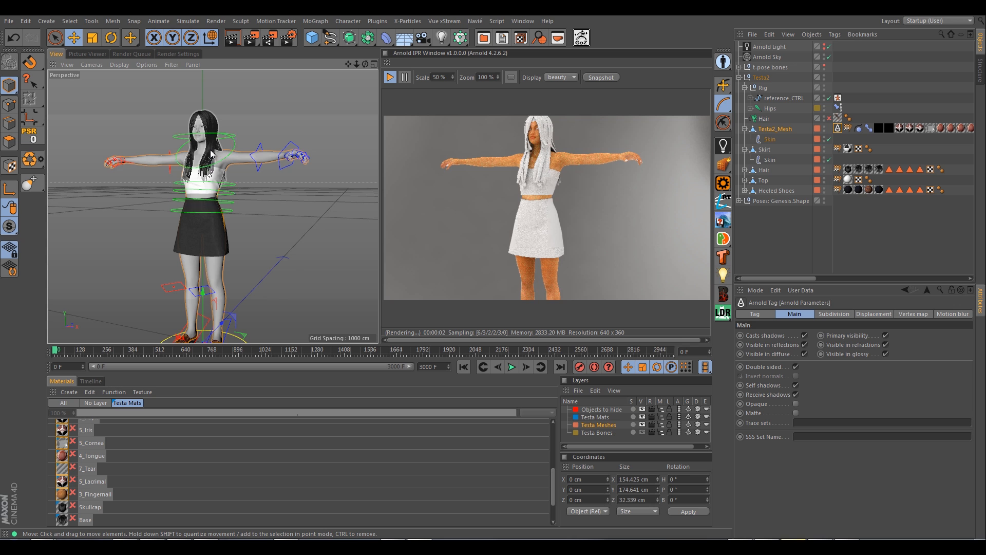
scroll(218, 156, "up", 5)
scroll(214, 165, "up", 5)
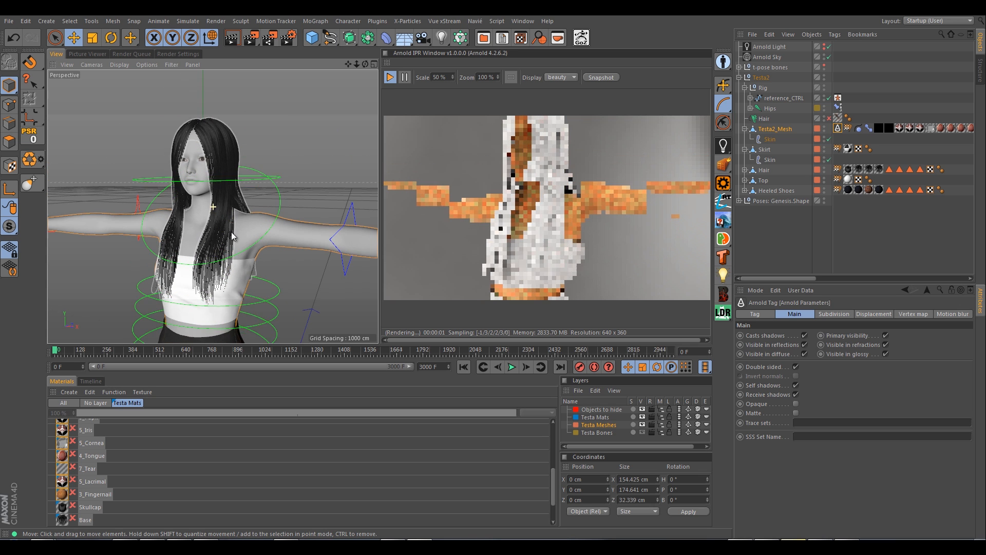
scroll(216, 180, "up", 2)
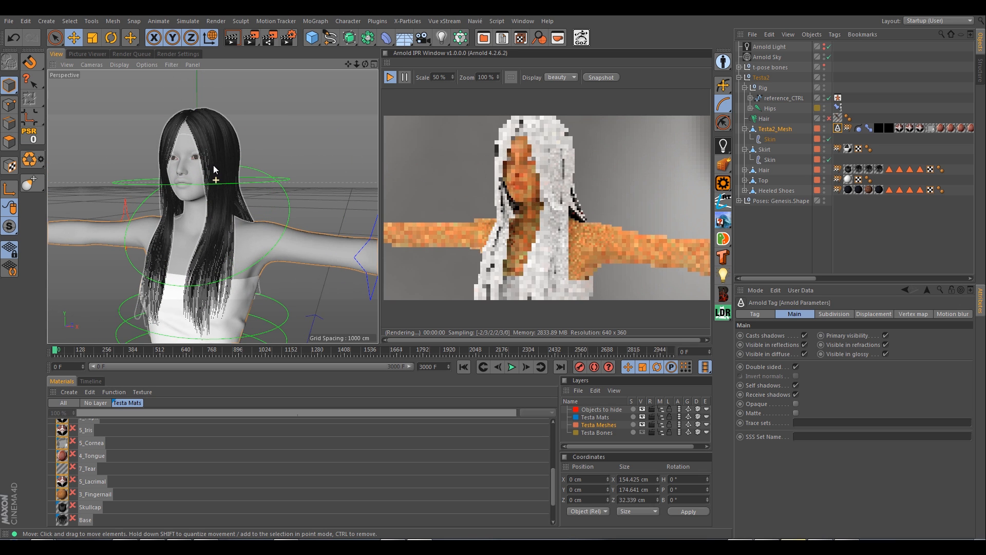
middle_click_drag(214, 165, 232, 198, "alt")
scroll(180, 452, "down", 1)
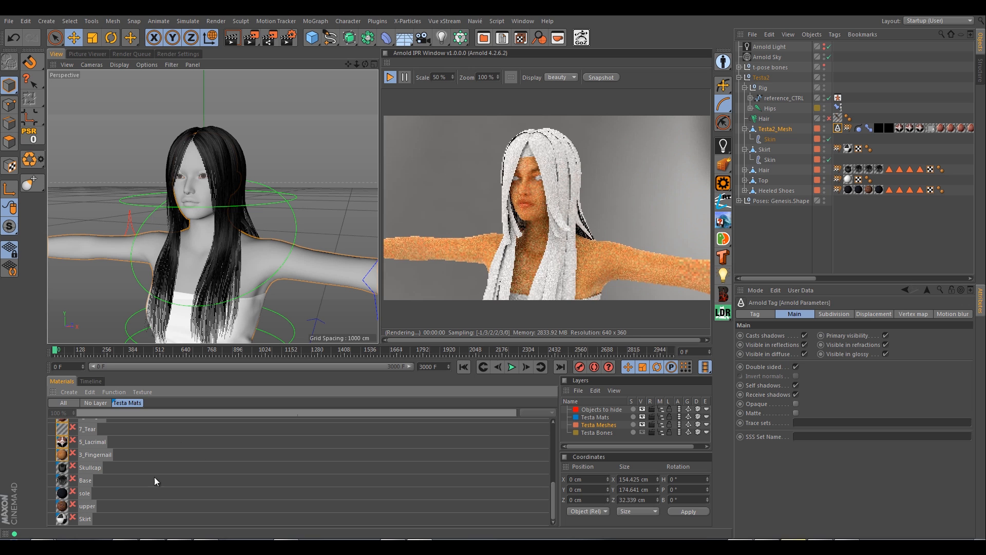
left_click(100, 467)
scroll(220, 472, "up", 5)
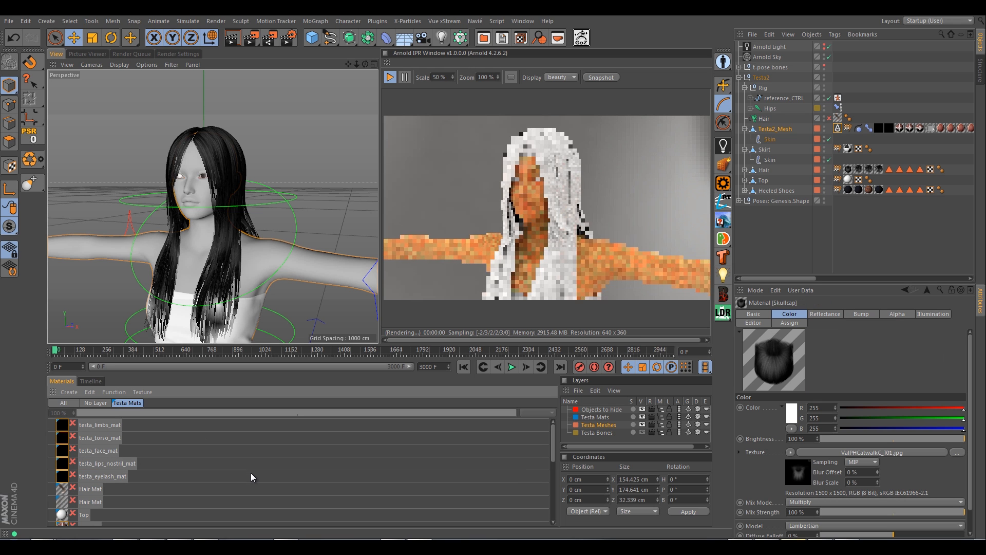
Duplicate the testa_lips_nostril_mat material and place the copy directly below testa_eyelash_mat
left_click(114, 475)
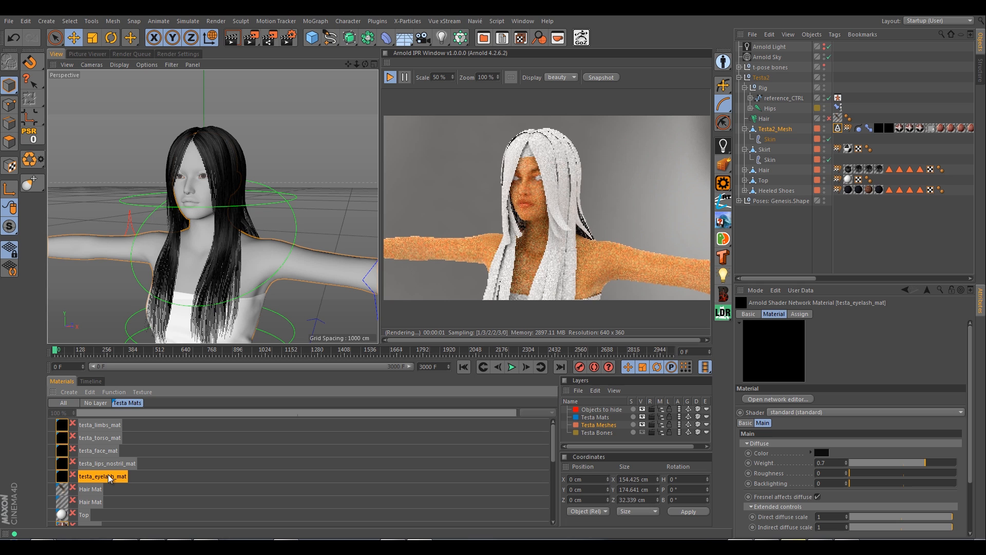
left_click(116, 464)
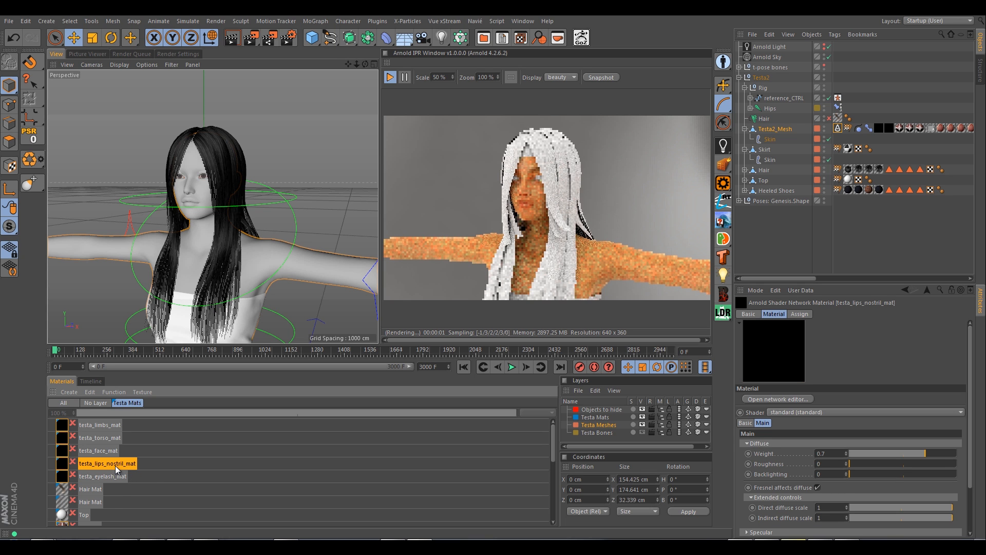
left_click_drag(115, 465, 144, 488, "ctrl")
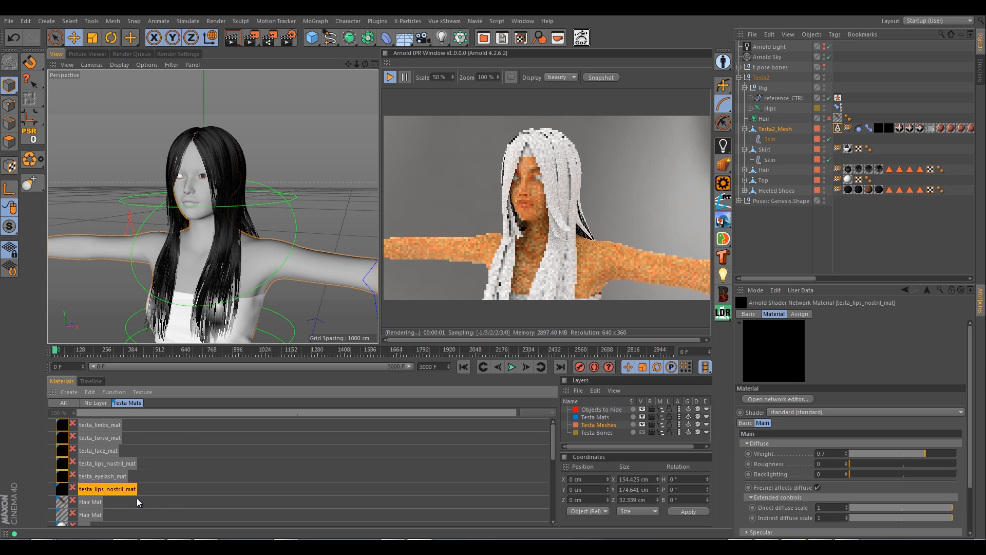
Rename the copied lips and nostril material to testa_skullcap_mat
double_click(109, 488)
key("Right")
key("Left")
key("Left")
key("Left")
key("Left")
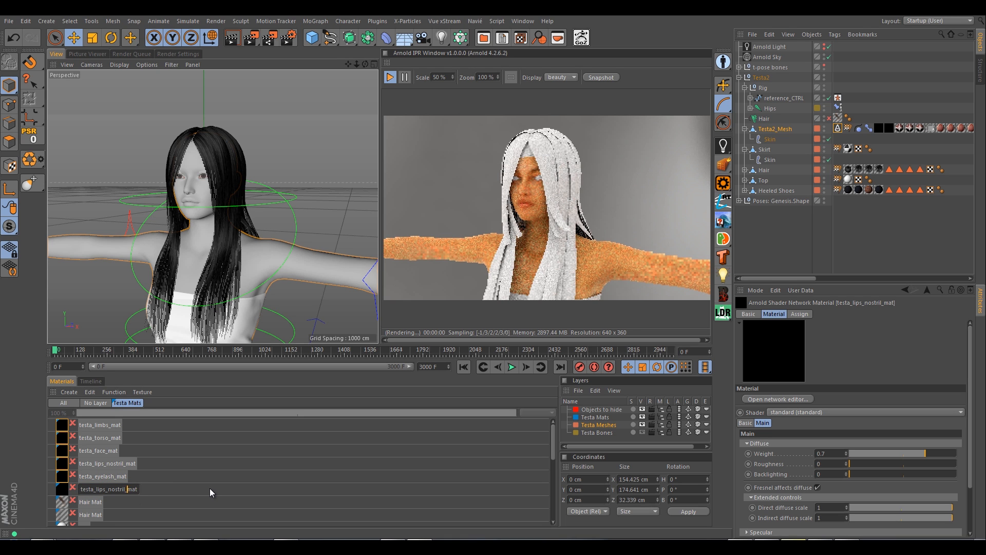
key("BackSpace")
key("BackSpace")
key("BackSpace")
key("BackSpace")
key("BackSpace")
key("BackSpace")
key("BackSpace")
key("BackSpace")
key("BackSpace")
key("BackSpace")
key("BackSpace")
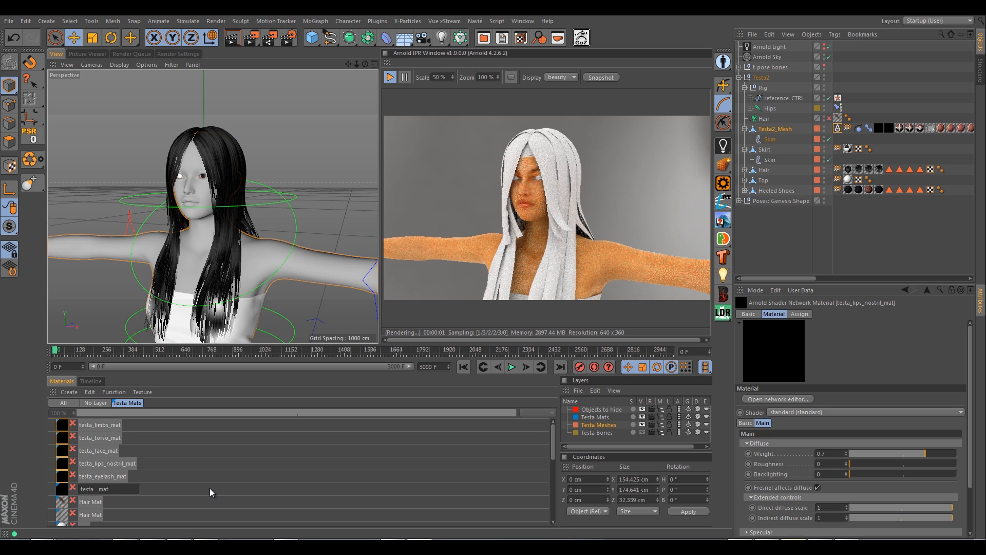
type("skullcap")
left_click(156, 491)
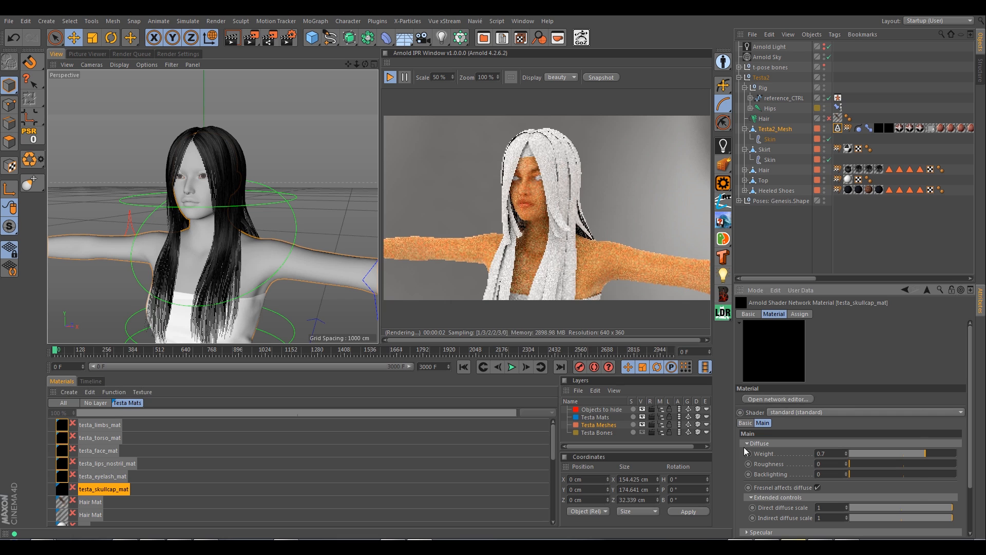
Open the shader network of testa_skullcap_mat, and lock the attributes display on the original Skullcap material
left_click(776, 400)
left_click_drag(535, 165, 985, 154)
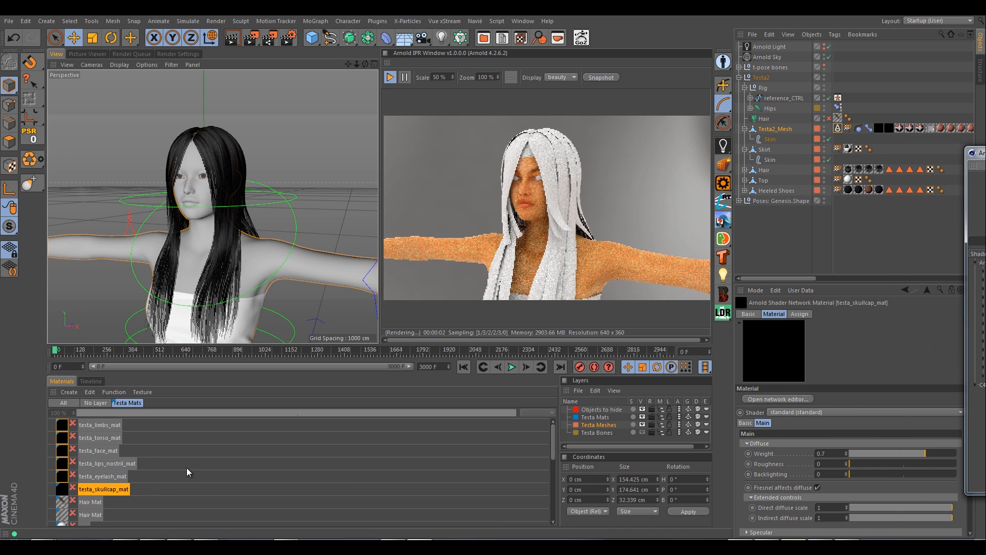
scroll(182, 467, "down", 5)
left_click(82, 467)
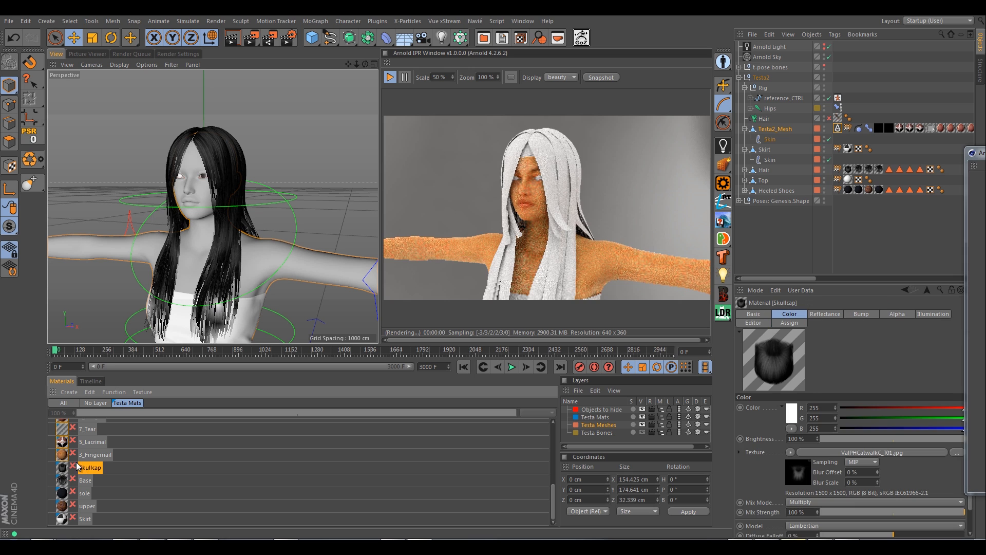
left_click(951, 290)
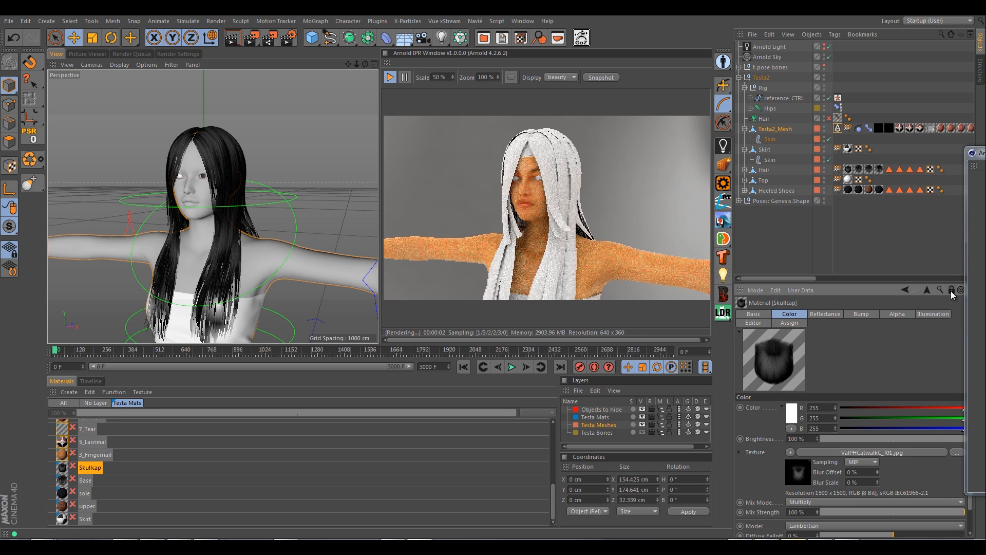
Reselect testa_skullcap_mat, and move and shorten its network editor so the original Skullcap material's settings stay visible
scroll(98, 473, "up", 5)
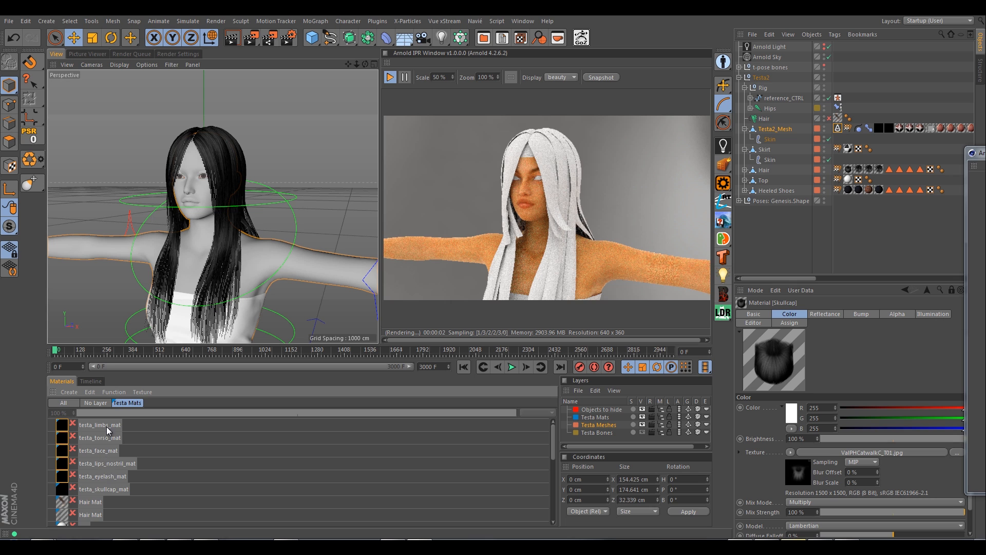
left_click(108, 489)
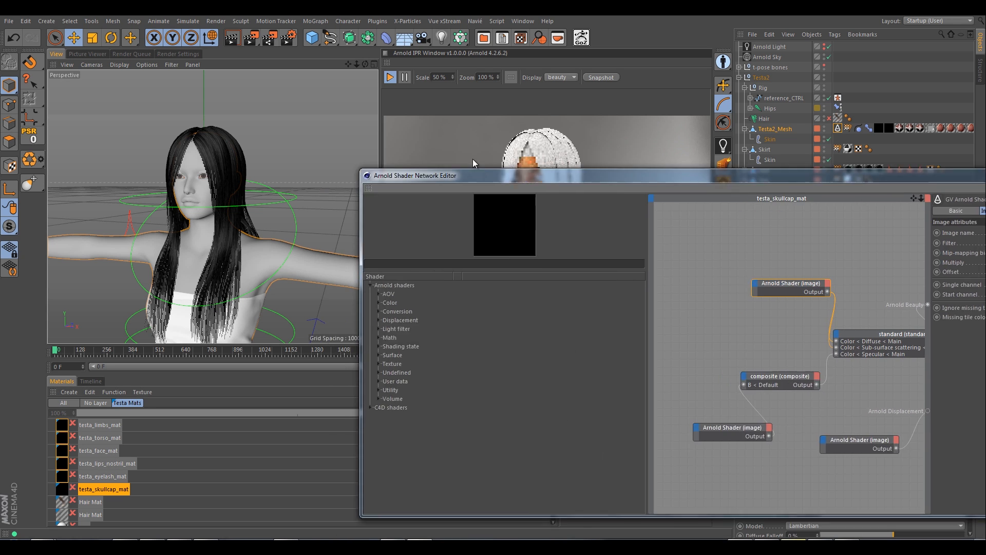
left_click_drag(472, 161, 185, 59)
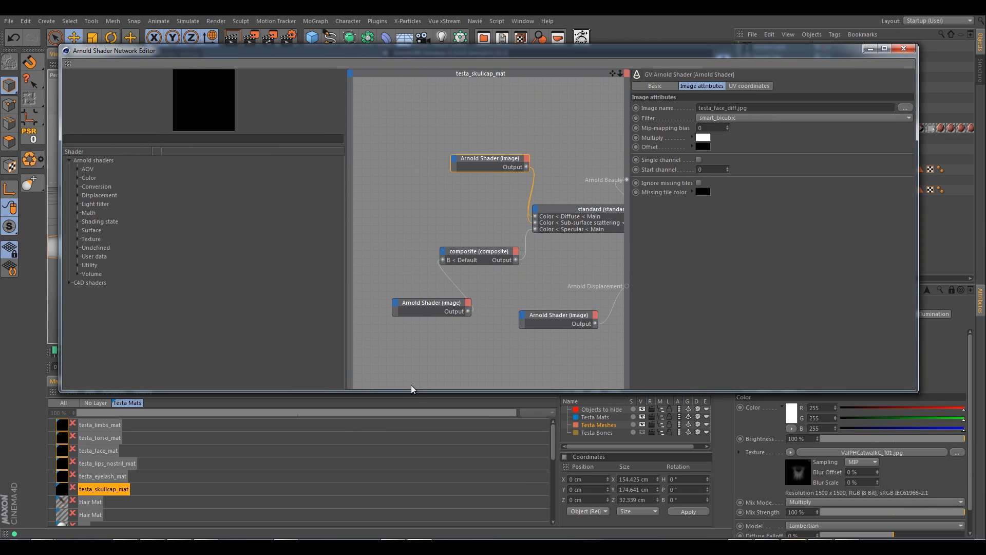
left_click_drag(420, 392, 428, 303)
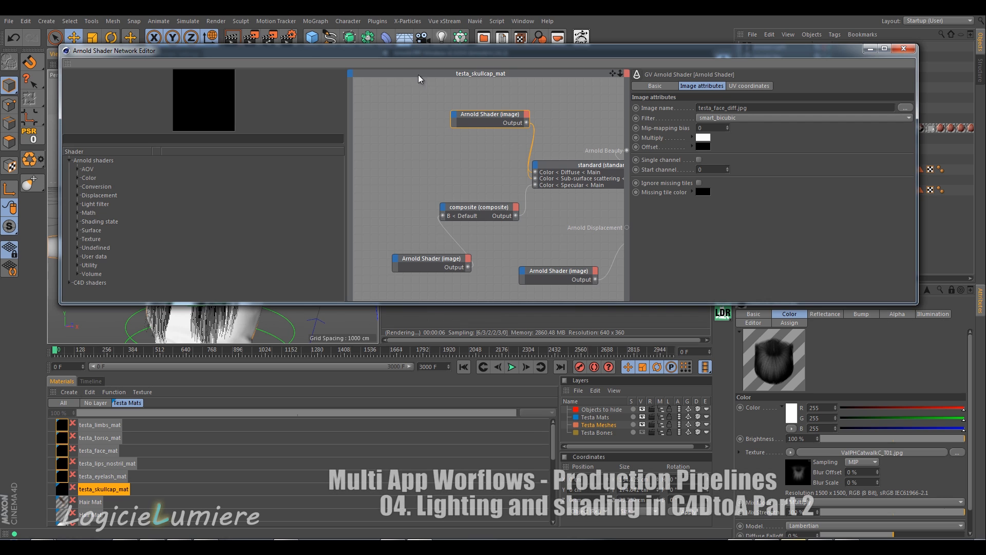
left_click_drag(418, 52, 402, 50)
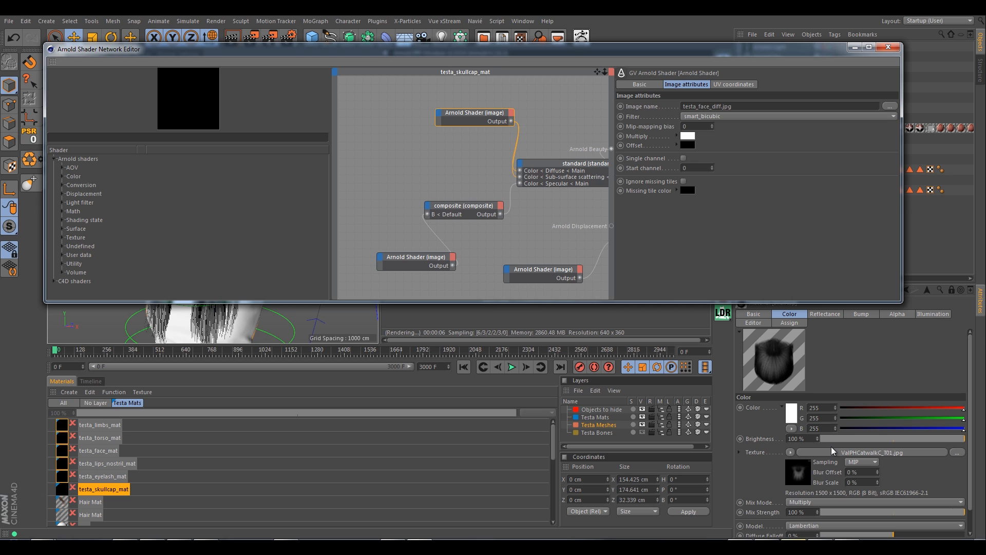
Switch to Windows Explorer, open the tex folder under Testa2/master/c4d, and bring the ValPHCatwalk textures into view beside the material settings
left_click(46, 546)
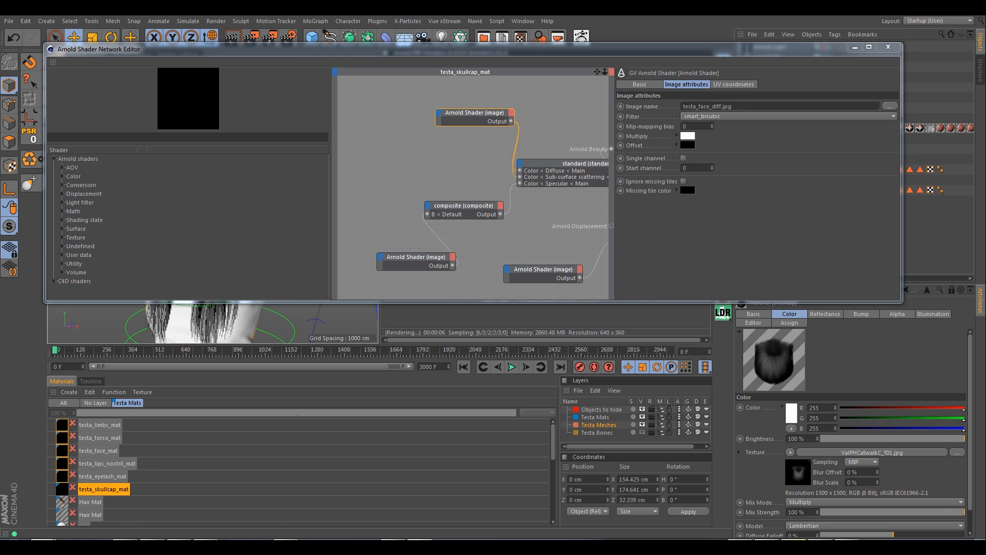
left_click(172, 487)
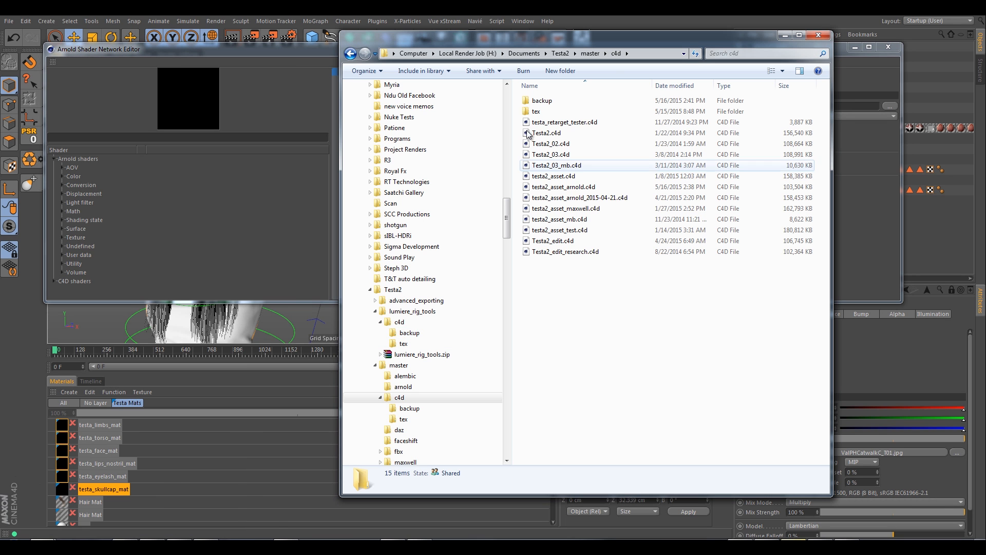
double_click(536, 111)
left_click_drag(523, 30, 192, 27)
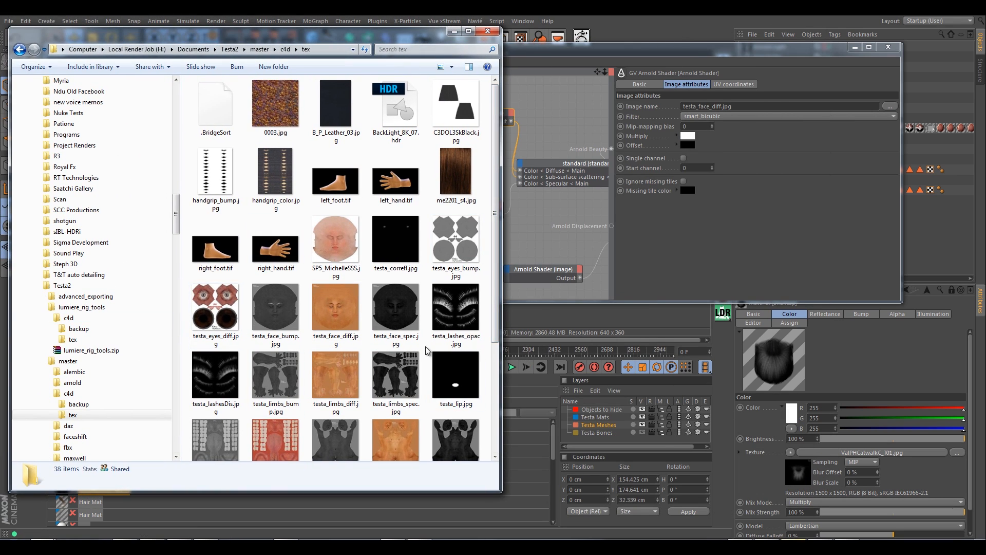
left_click_drag(497, 289, 499, 398)
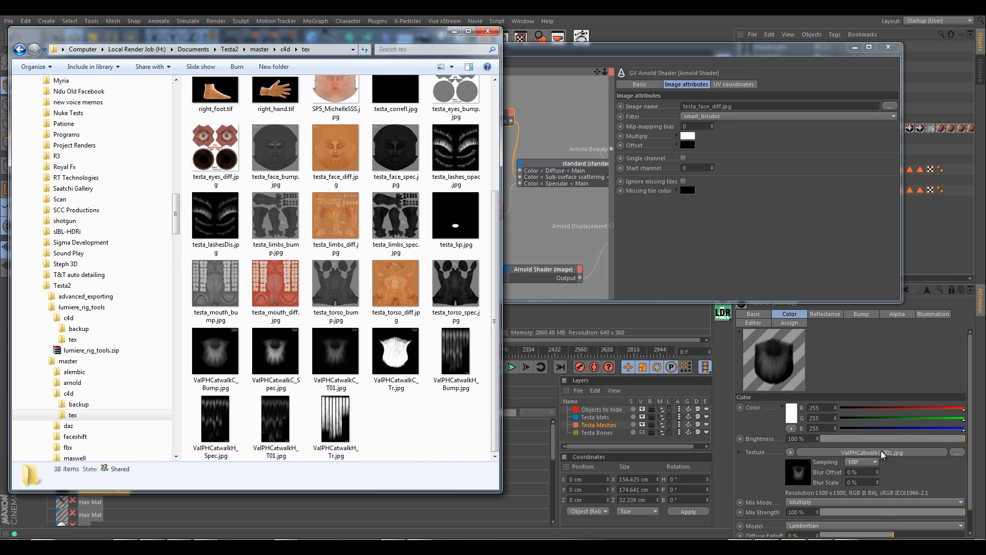
Rename the skullcap colour texture ValPHCatwalkC_T01.jpg to testa_skullcap_diff.jpg
left_click(340, 367)
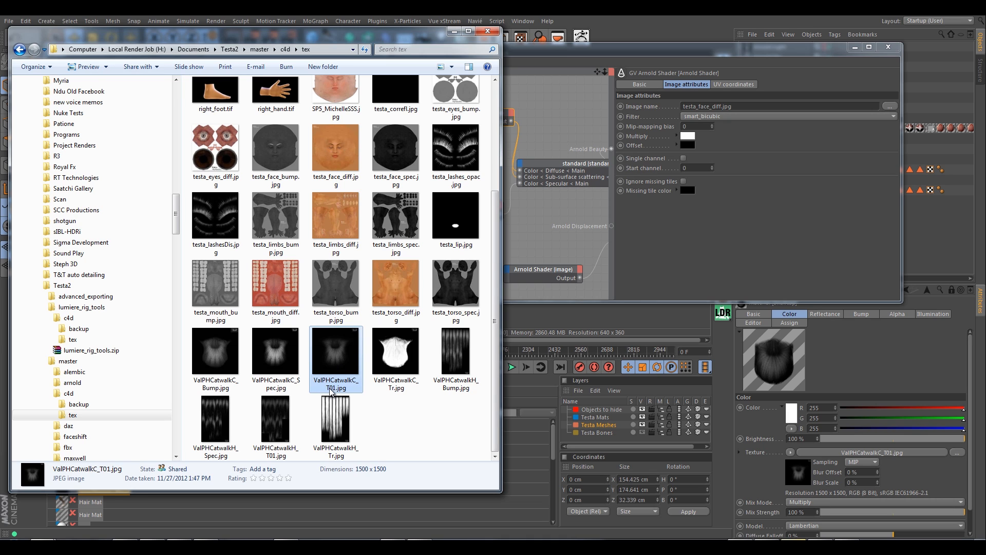
key("F2")
type("te")
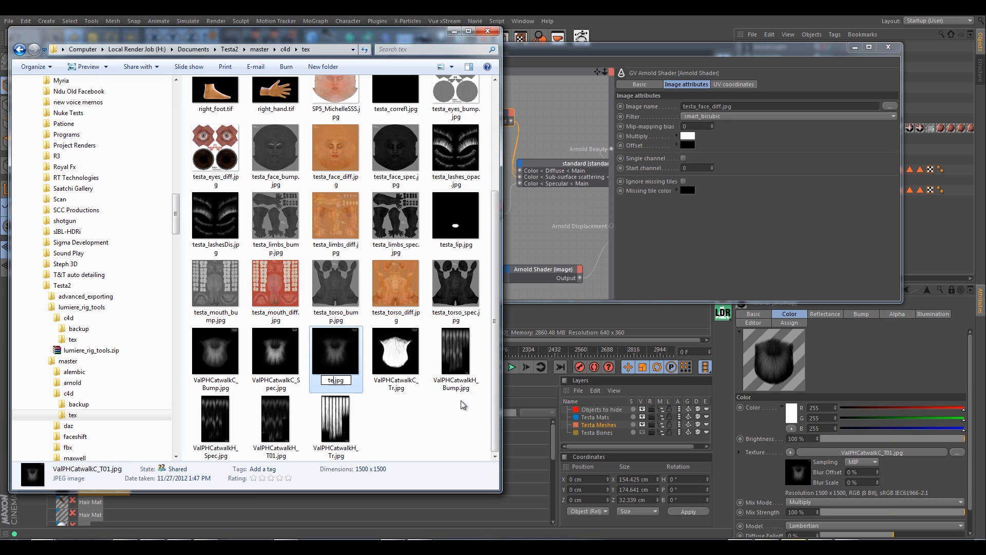
type("sta")
type("_sku")
type("llcap")
type("_diff")
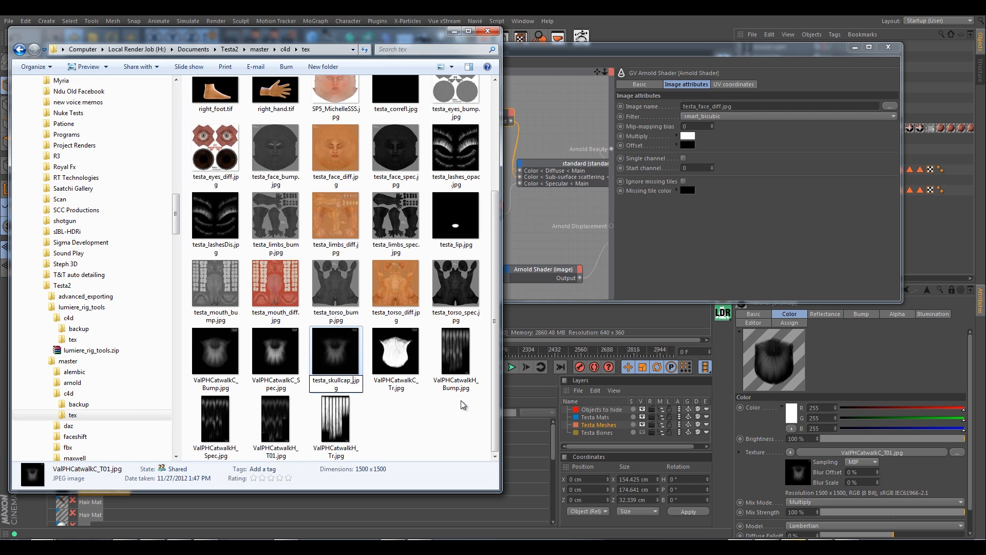
left_click(439, 407)
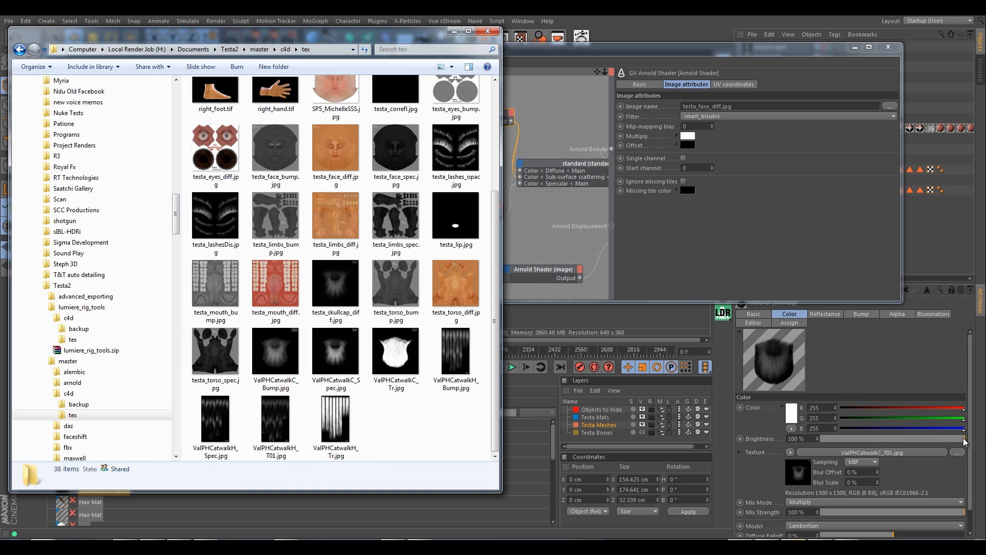
Check the Skullcap material's bump texture, and rename its file ValPHCatwalkC_Bump.jpg to testa_skullcap_bump.jpg in the tex folder
left_click(862, 315)
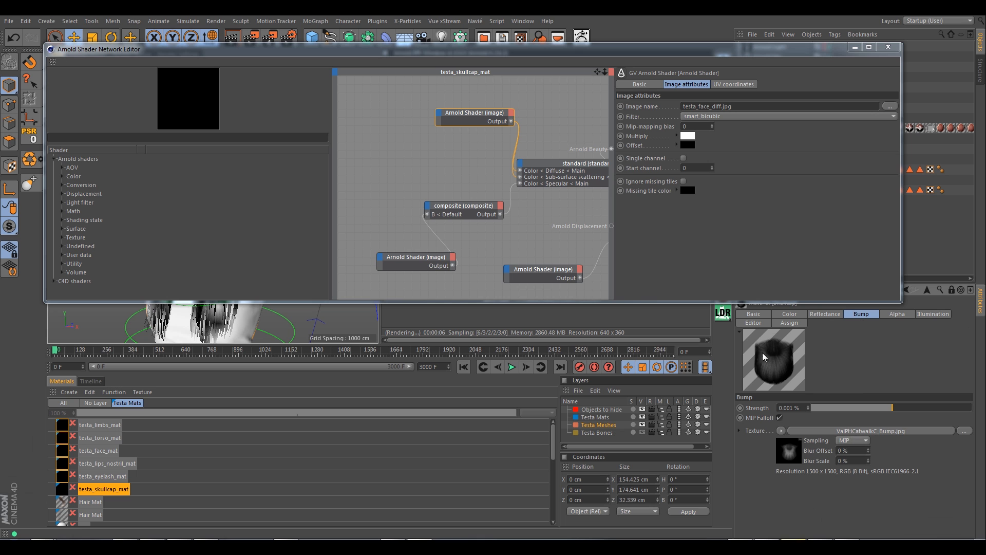
left_click(42, 546)
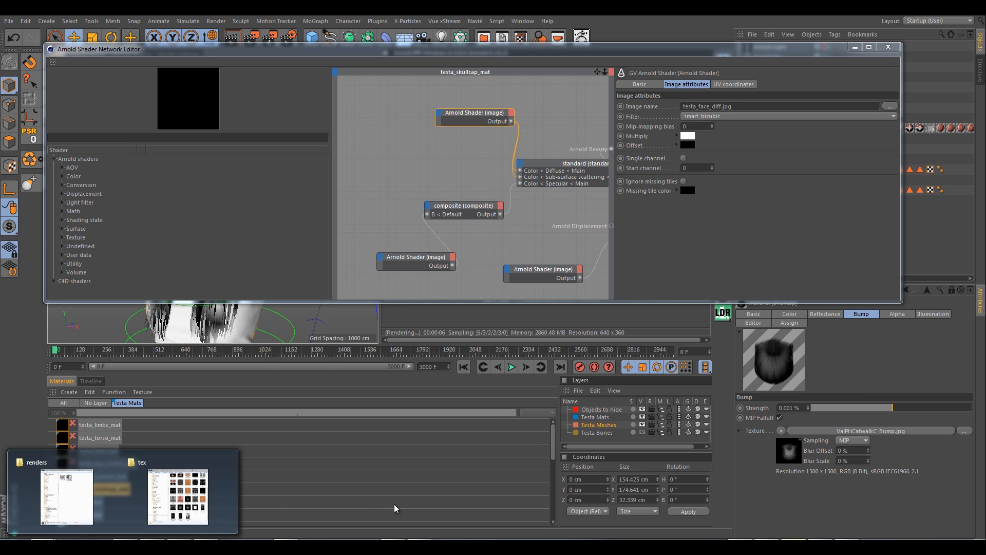
left_click(215, 490)
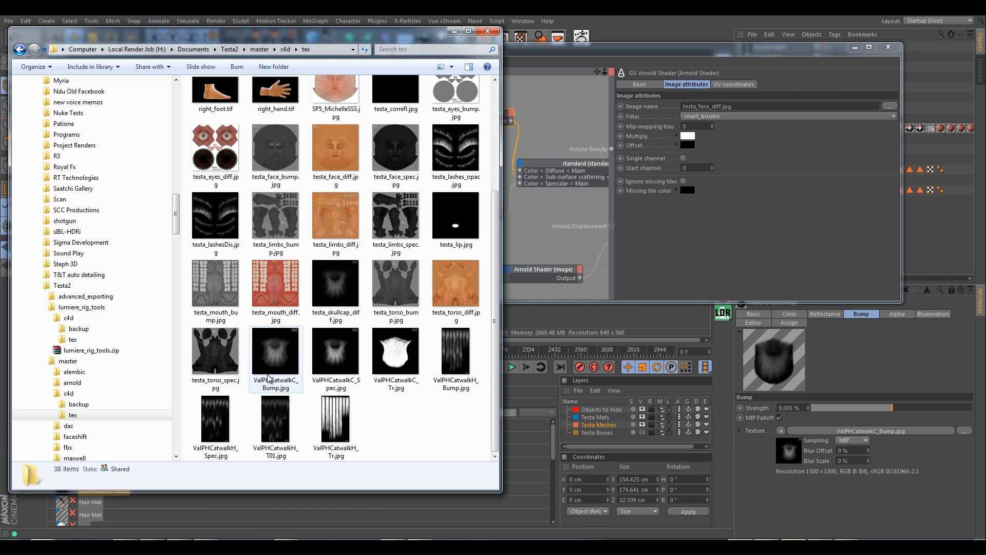
left_click(269, 389)
key("F2")
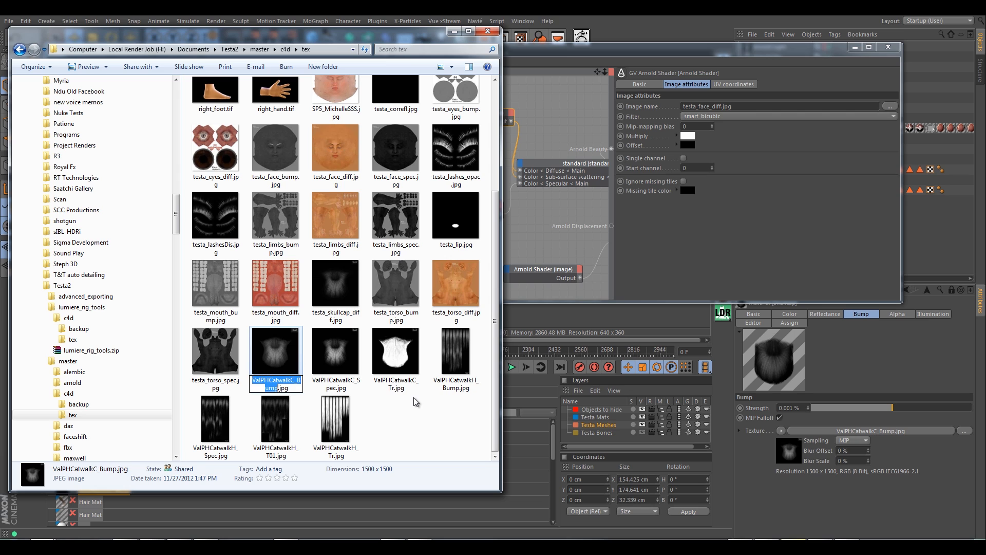
key("BackSpace")
type("te")
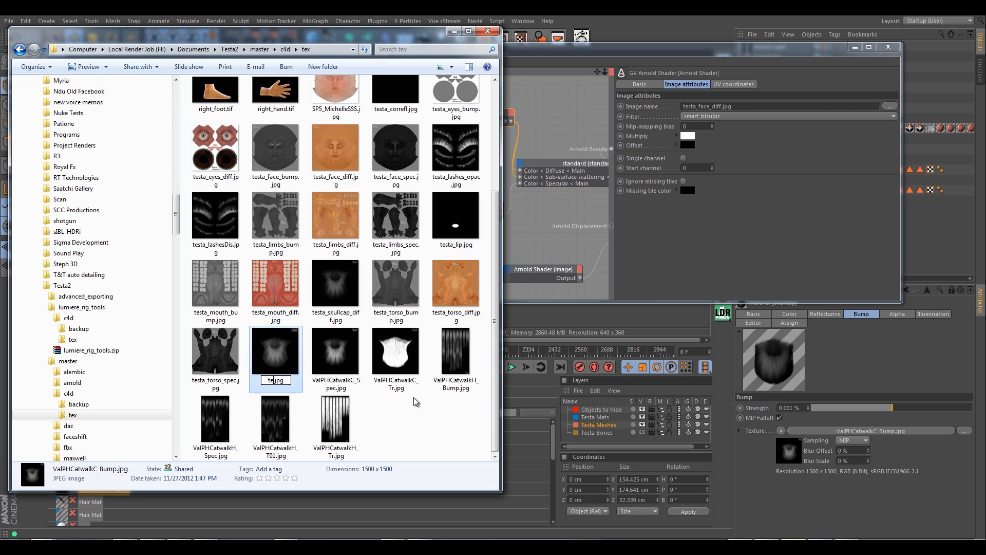
type("sta_skullcap_bump")
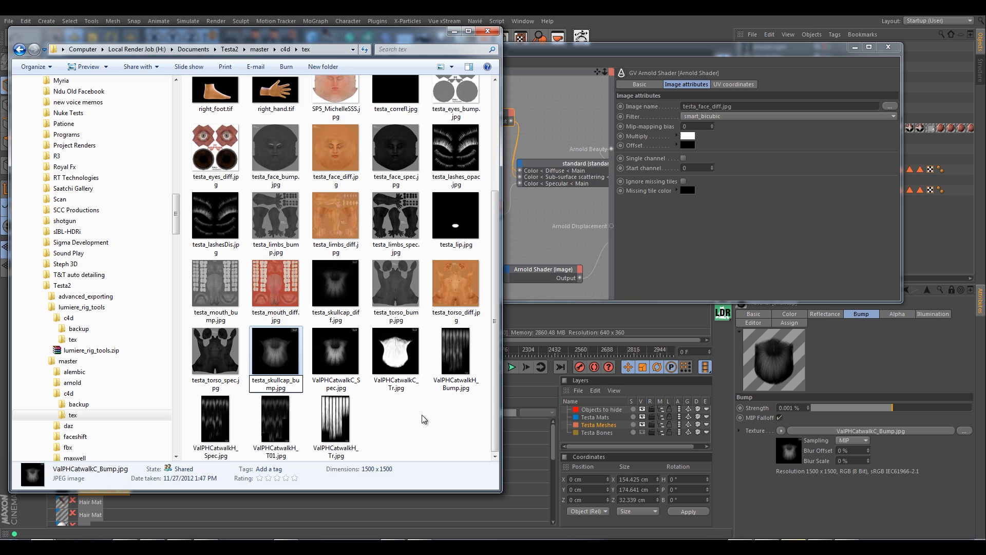
left_click(424, 418)
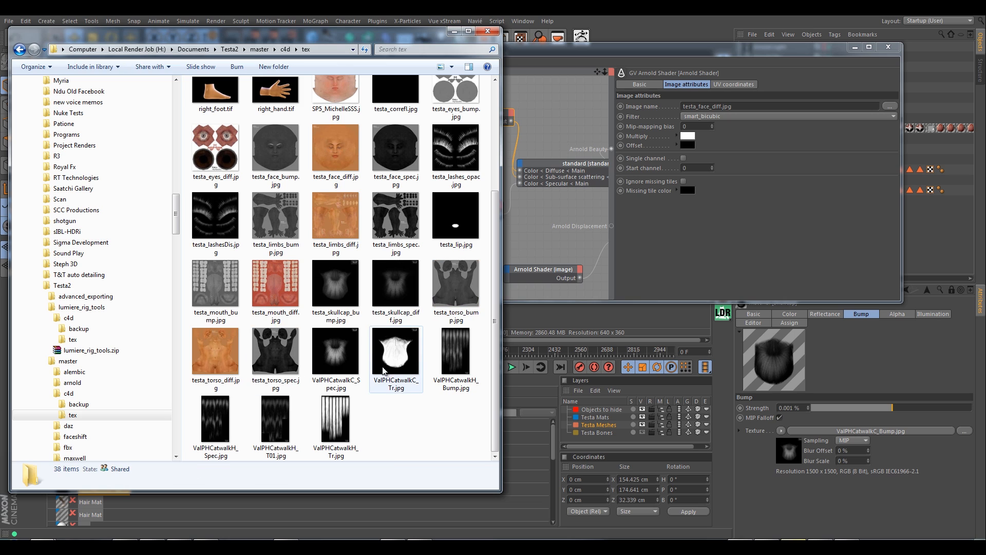
Rename the skullcap specular texture ValPHCatwalkC_Spec.jpg to testa_skullcap_spec.jpg in the tex folder
left_click(343, 344)
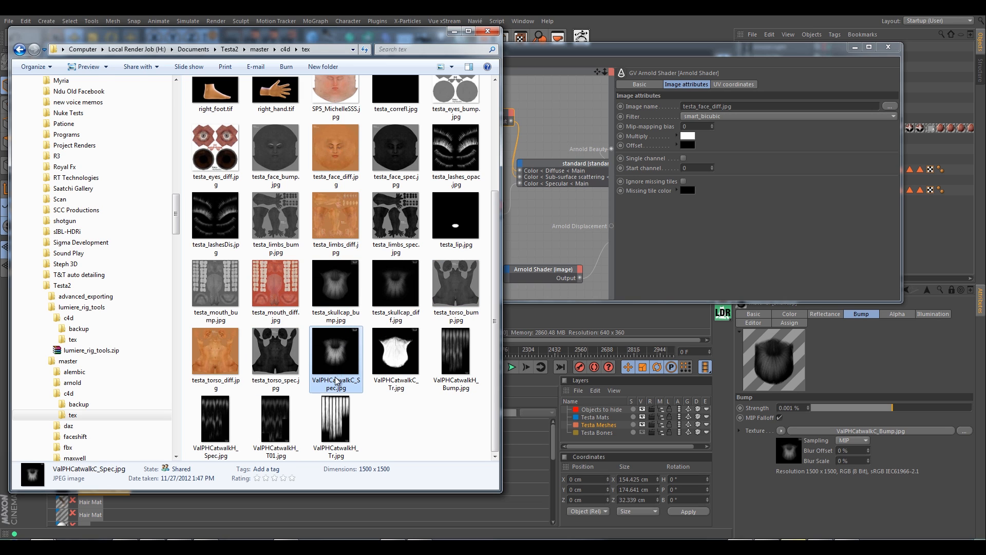
key("F2")
type("testa")
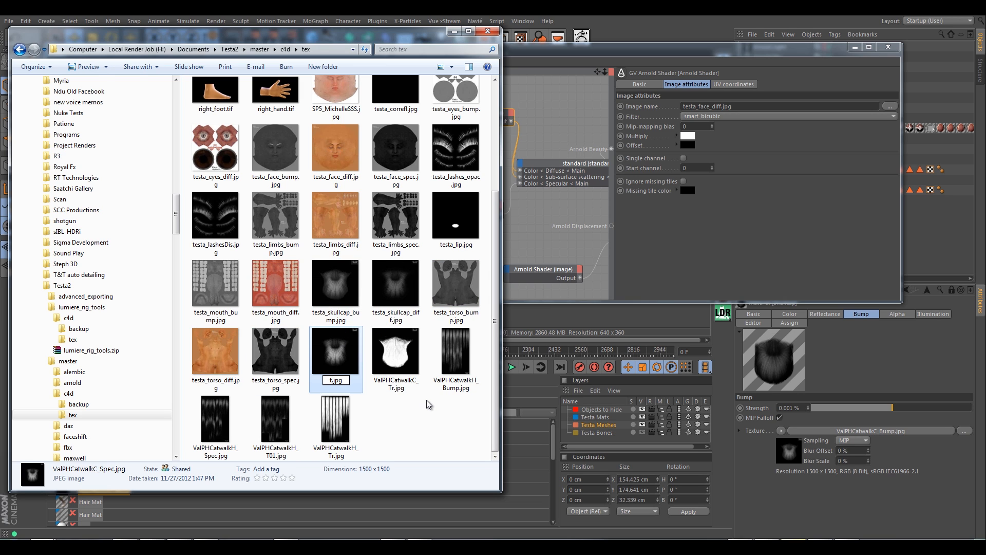
type("_skullcap_")
type("spec")
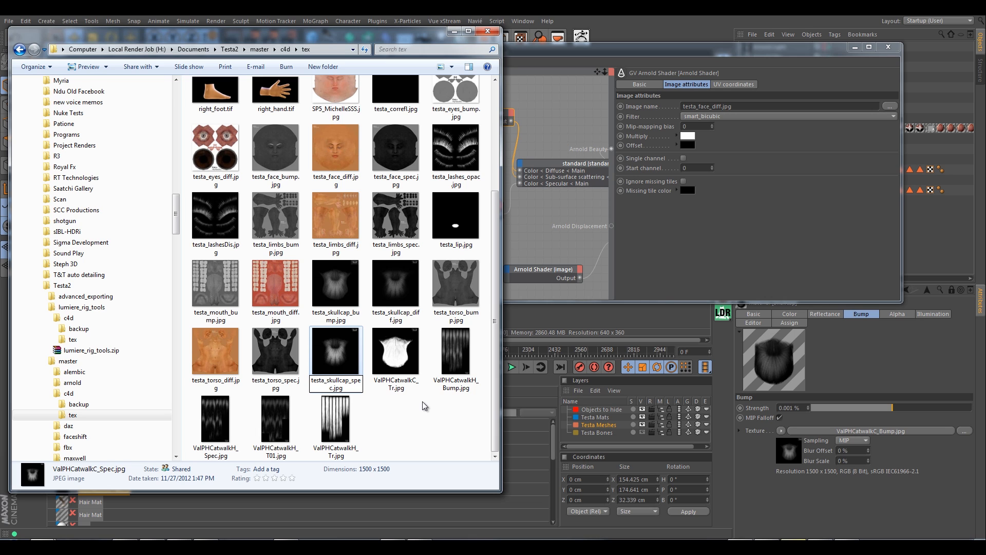
left_click(424, 406)
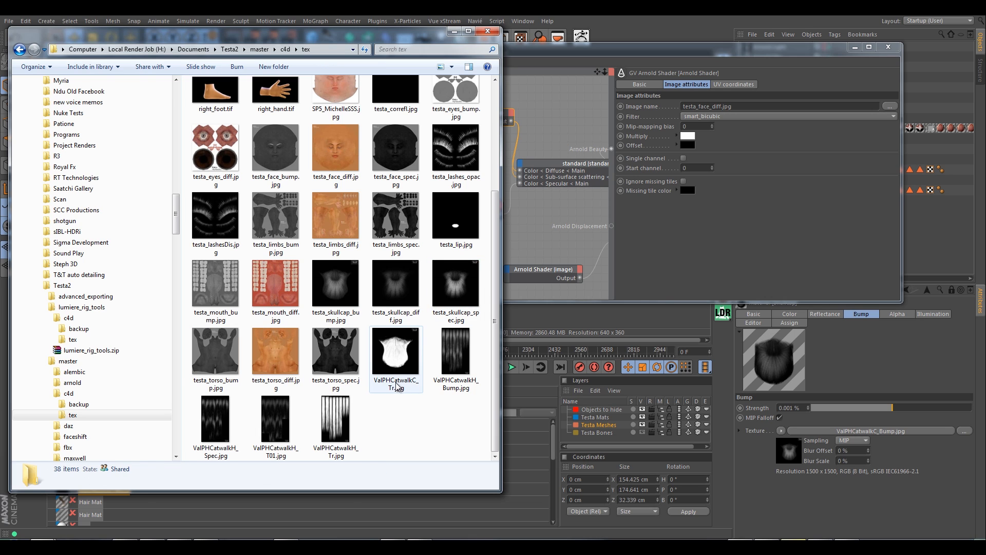
Check the Skullcap material's alpha texture, and rename its file ValPHCatwalkC_Tr.jpg to testa_skullcap_opac.jpg in the tex folder
left_click(396, 386)
left_click(895, 319)
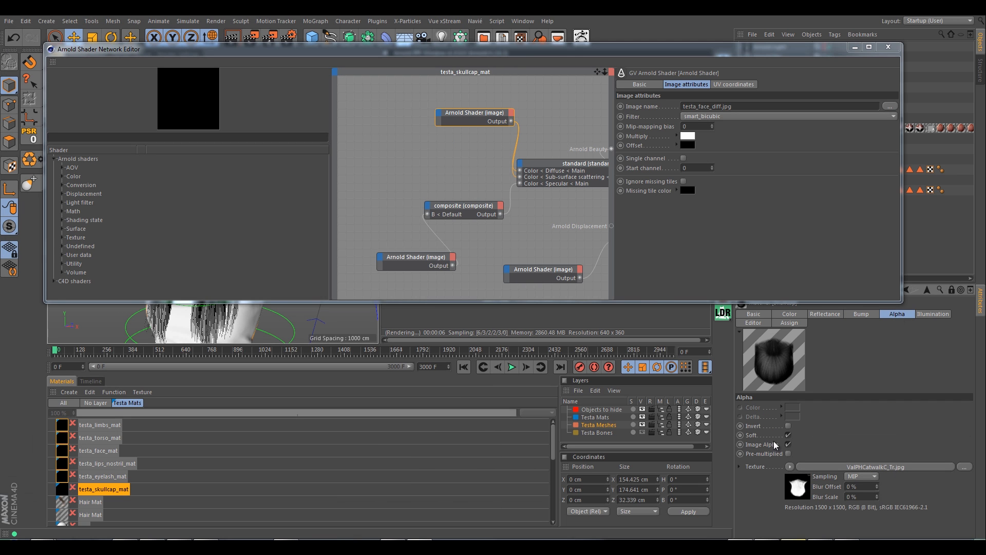
mouse_move(46, 538)
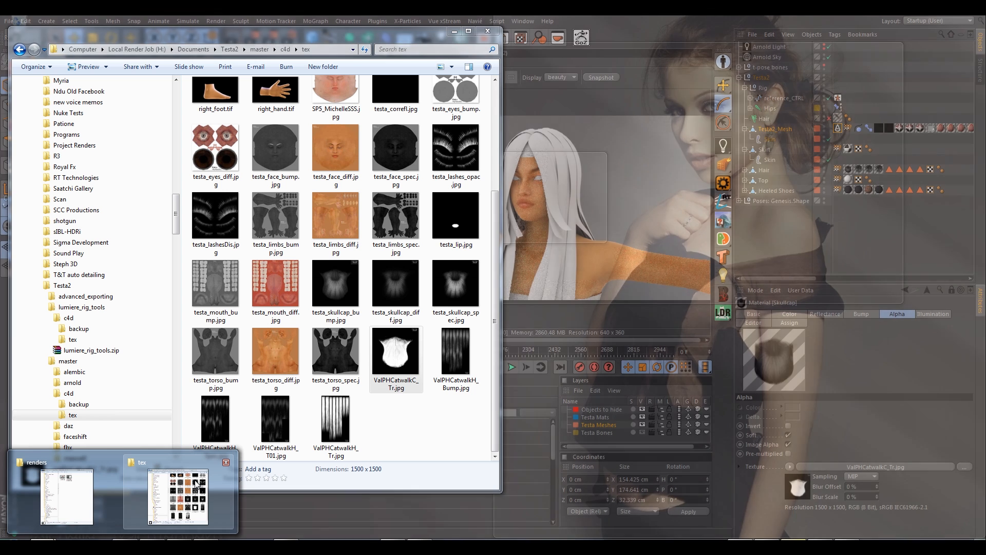
left_click(199, 485)
left_click(388, 385)
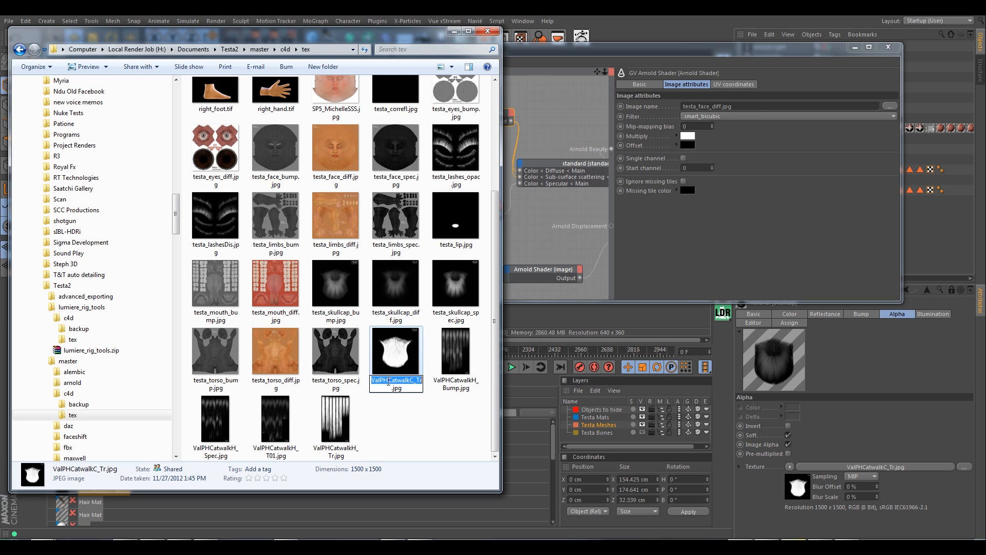
type("testa")
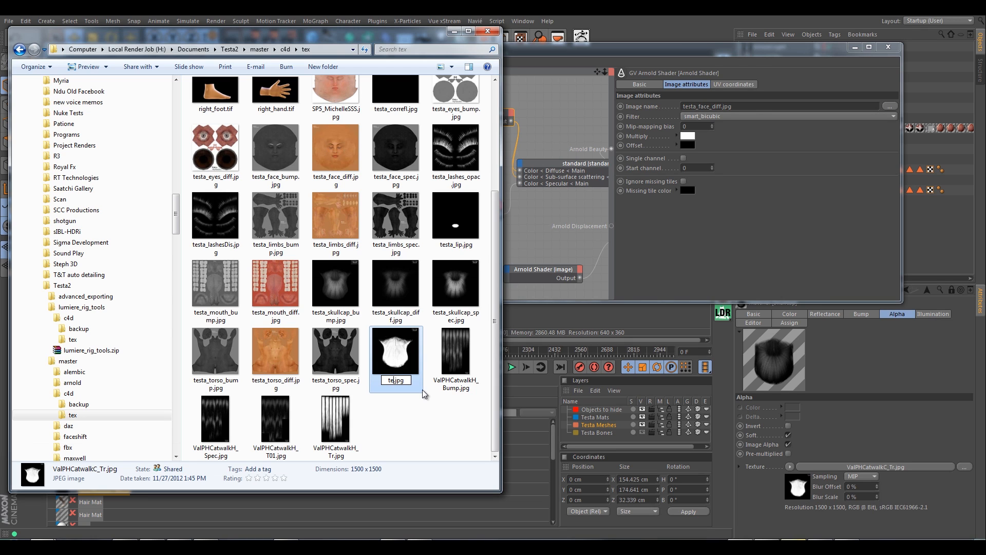
type("_skullcap_")
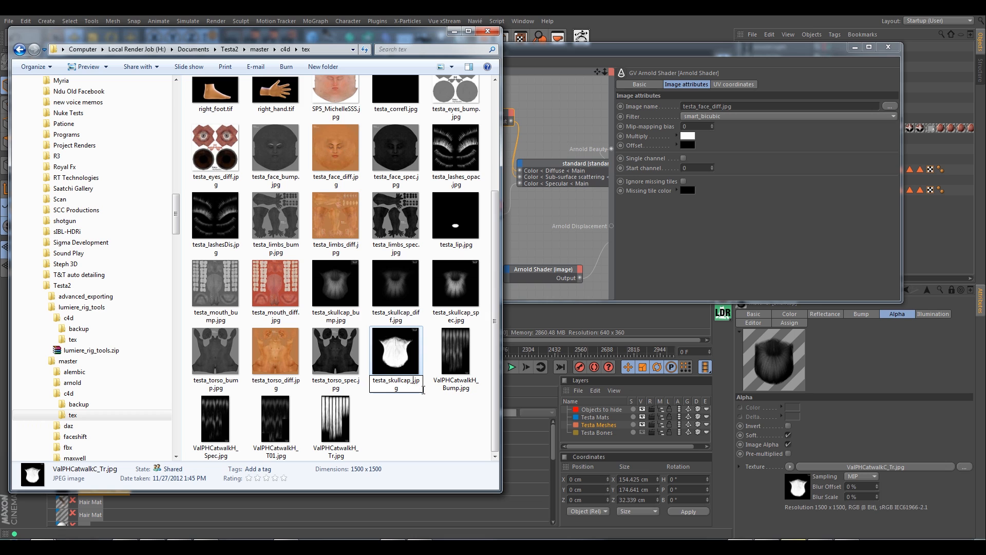
type("opac")
key("Return")
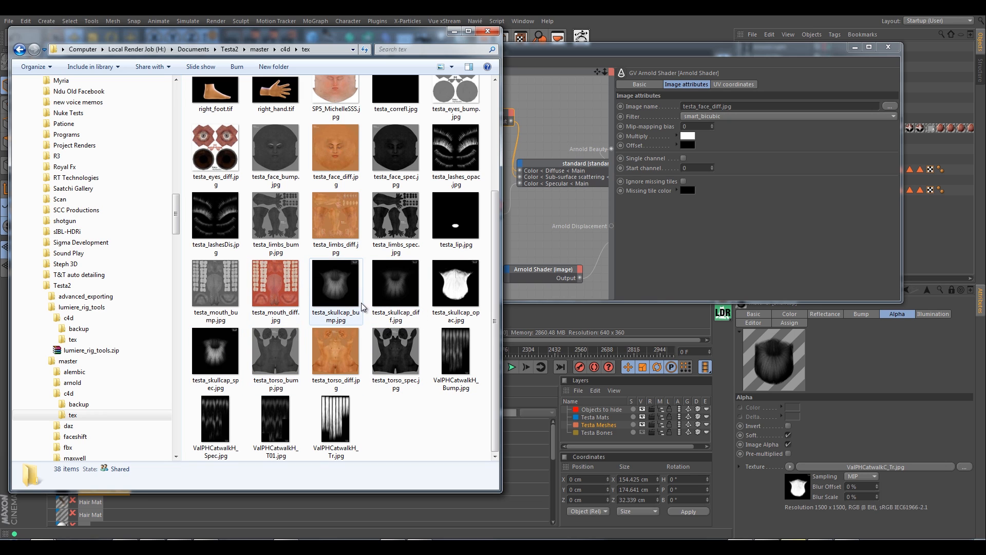
Return to the testa_skullcap_mat network and load testa_skullcap_diff.jpg into the image node feeding the diffuse colour
left_click(554, 51)
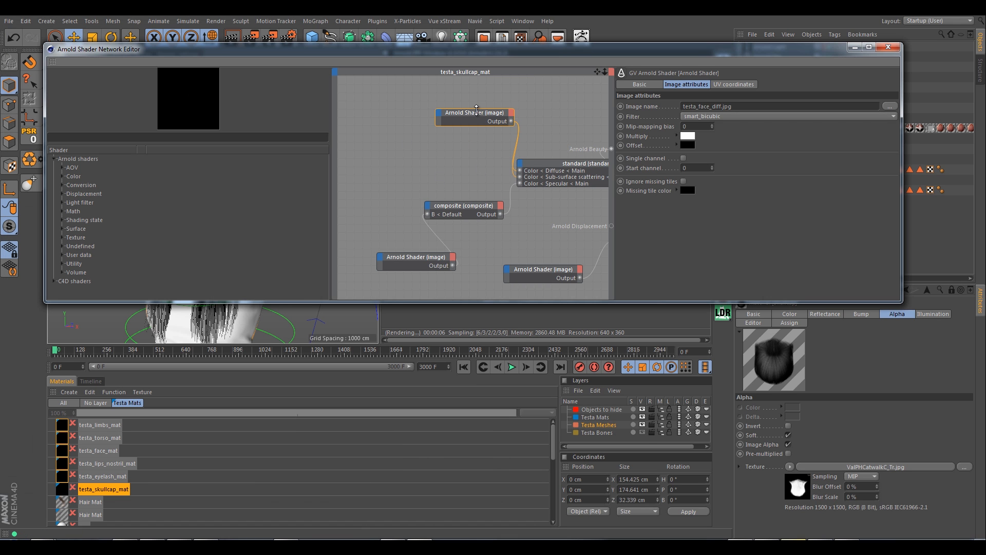
left_click(890, 107)
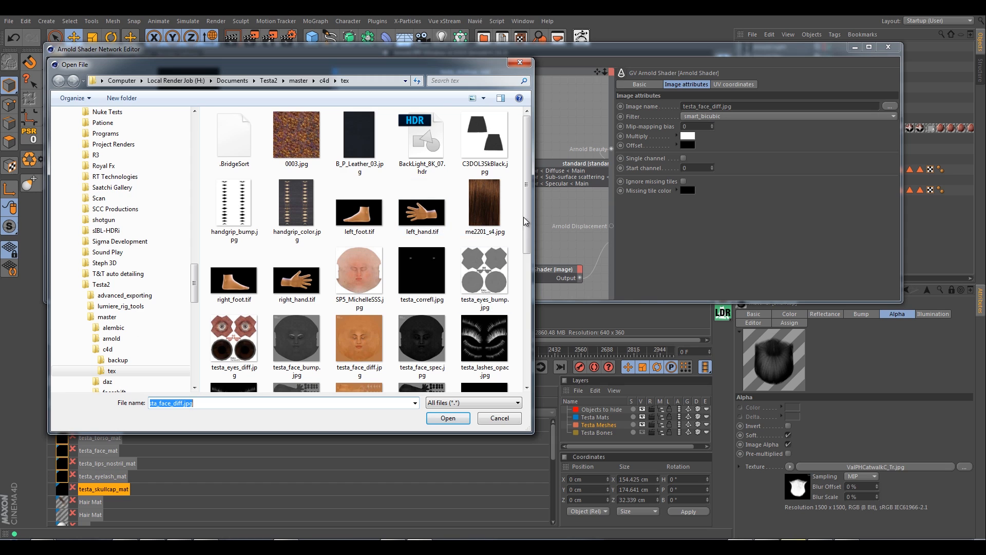
left_click_drag(525, 221, 513, 355)
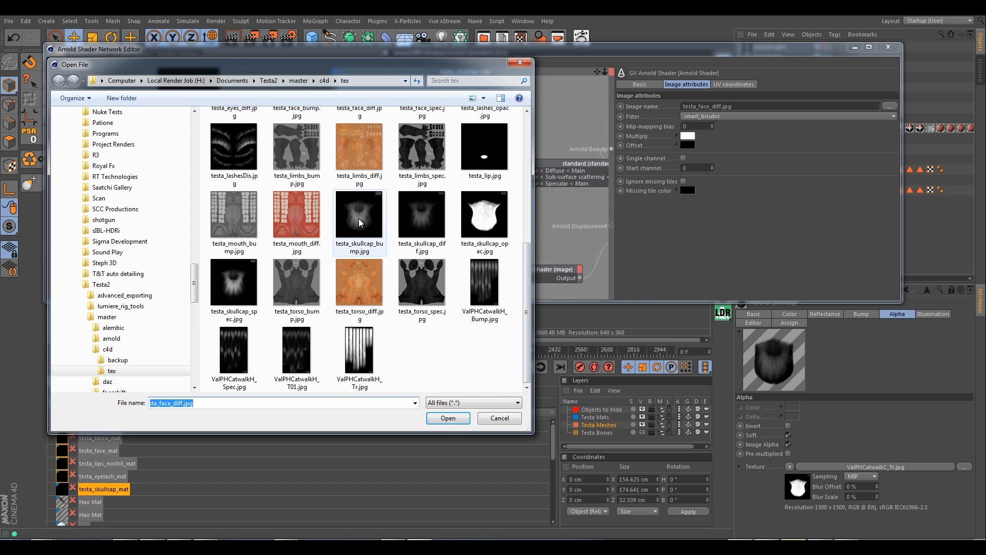
left_click(416, 227)
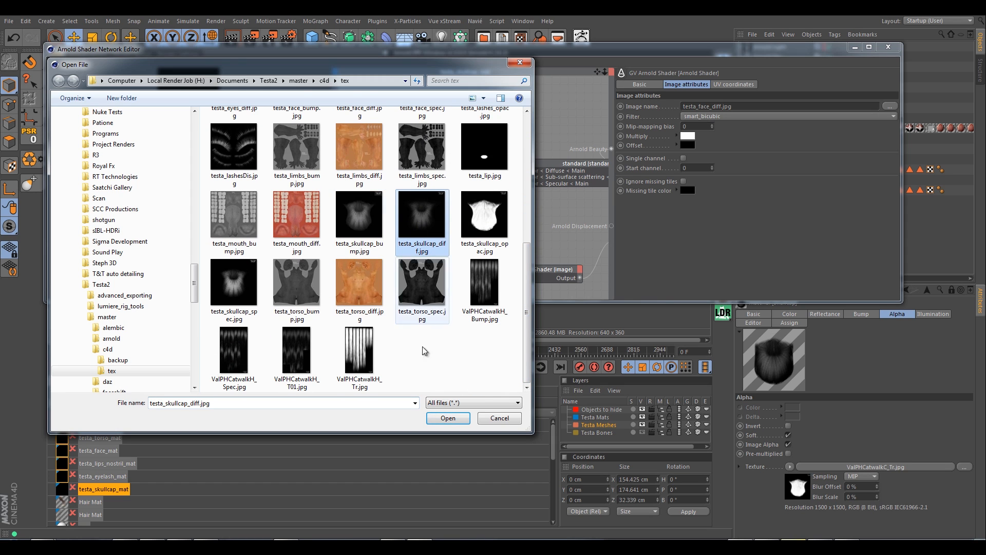
left_click(451, 419)
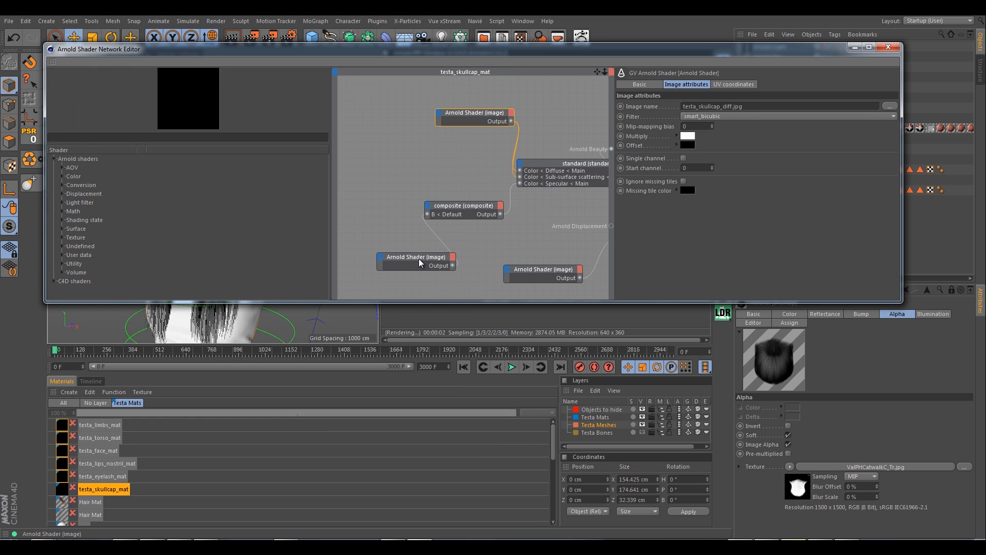
Delete the composite node and connect the specular image node directly to the standard shader's specular colour input
mouse_move(425, 261)
left_mouse_down()
mouse_move(411, 256)
mouse_move(420, 247)
left_mouse_up()
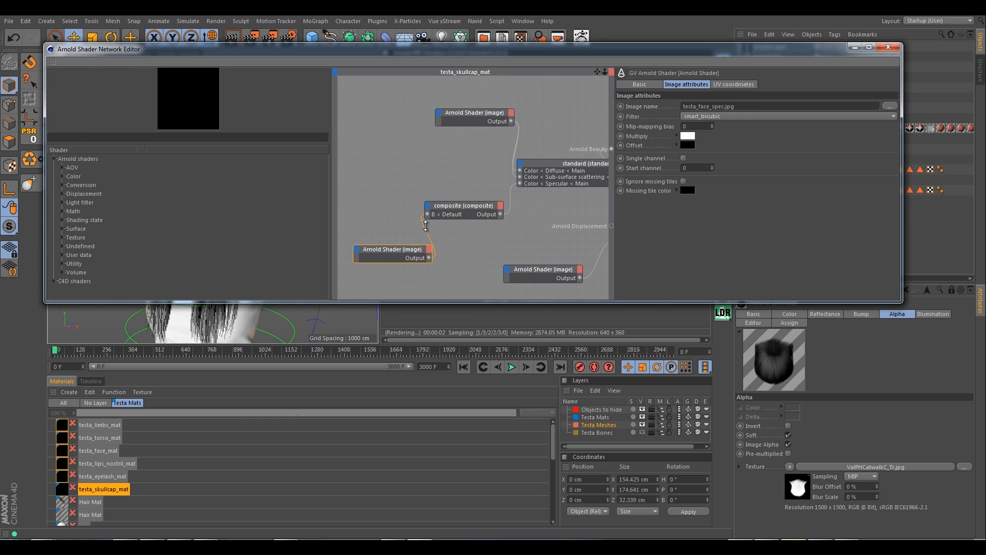
left_click(472, 209)
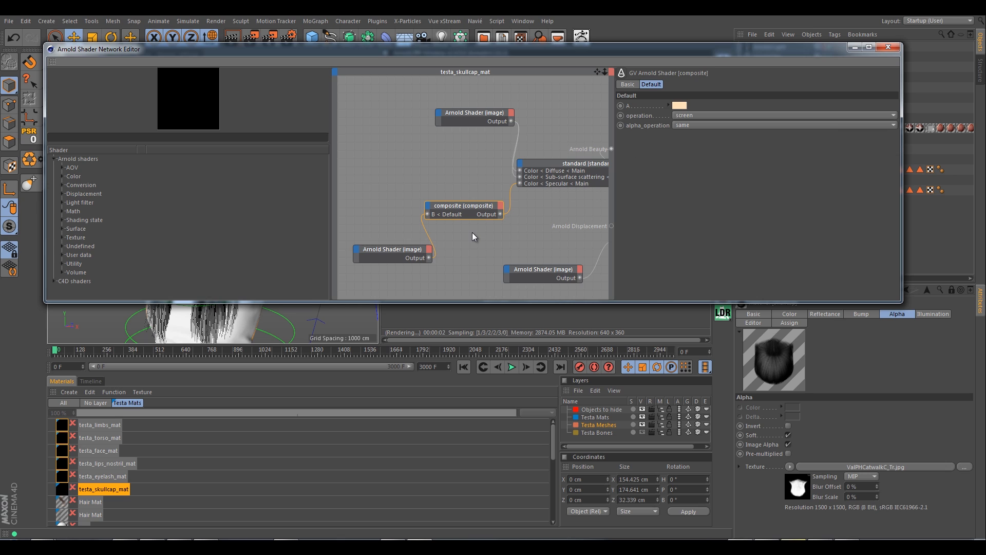
key("Delete")
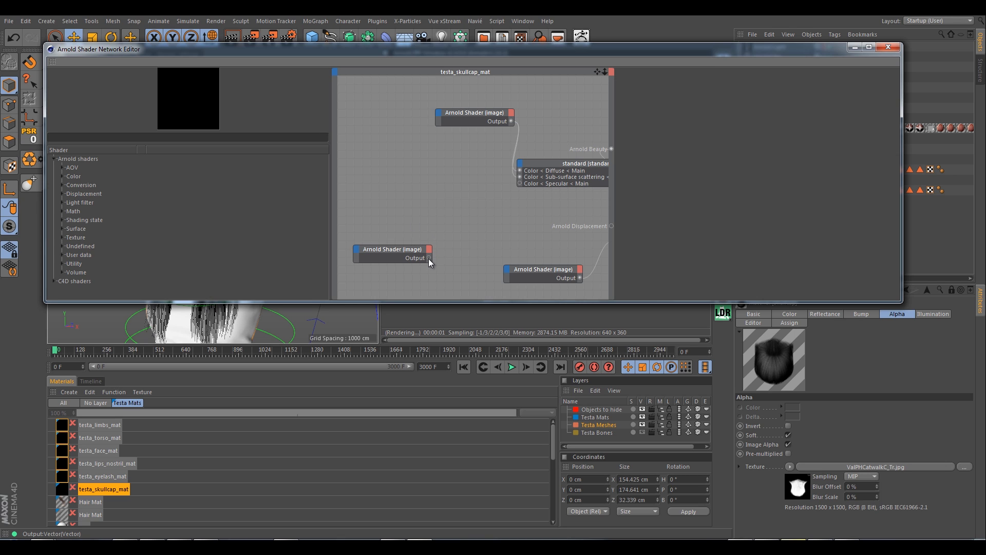
left_click_drag(429, 258, 498, 174)
left_click_drag(521, 185, 520, 184)
left_click_drag(393, 247, 409, 211)
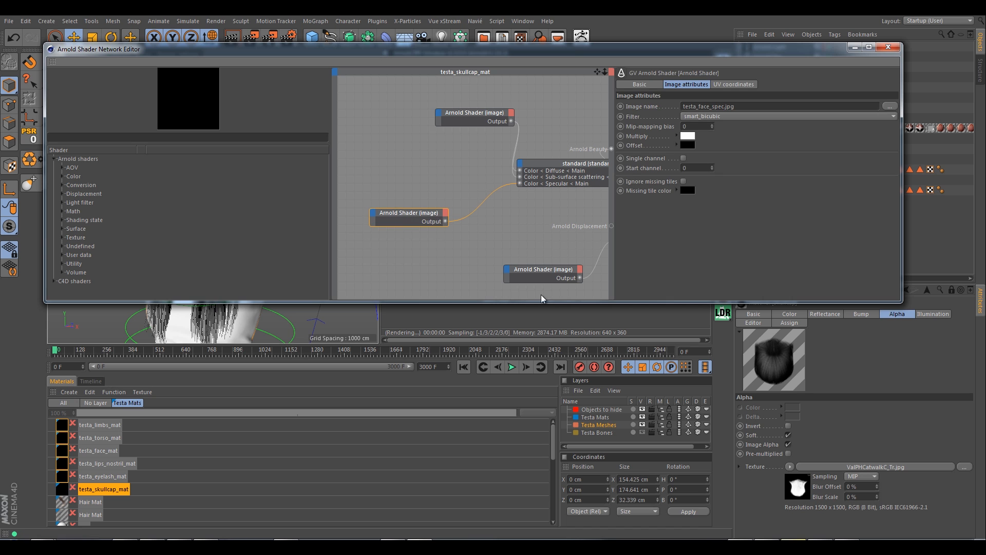
Load testa_skullcap_spec.jpg into the specular image node and place the node level with the standard shader
left_click(889, 105)
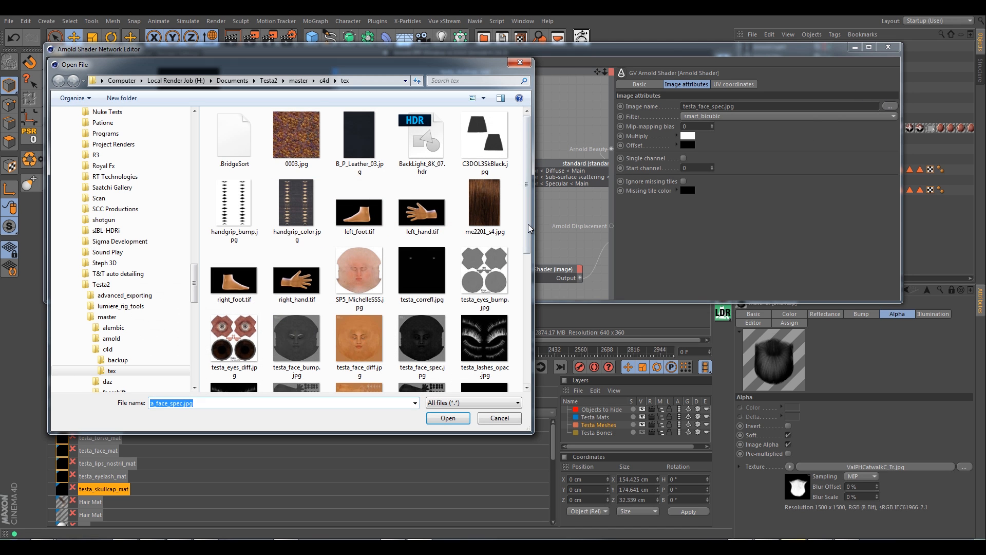
left_click_drag(530, 229, 528, 357)
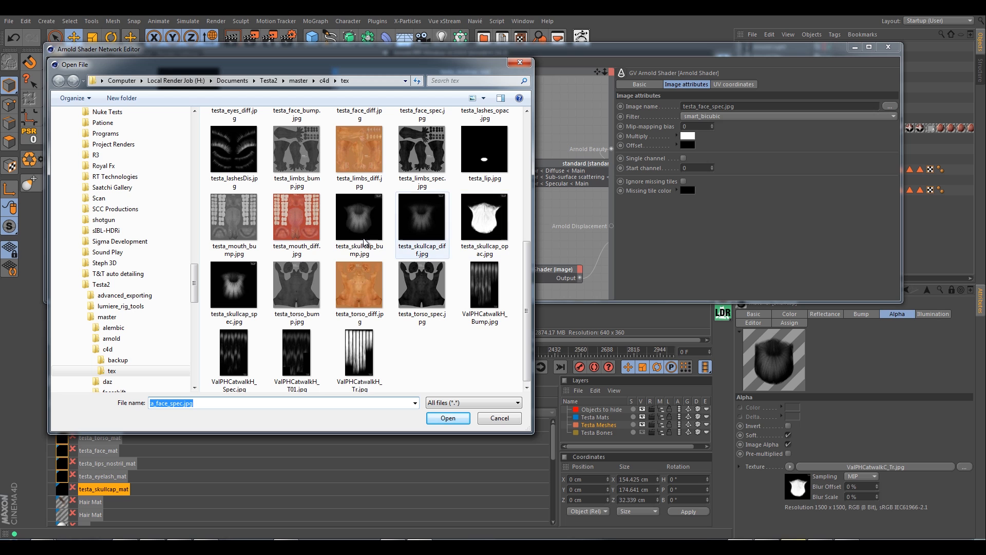
left_click(221, 297)
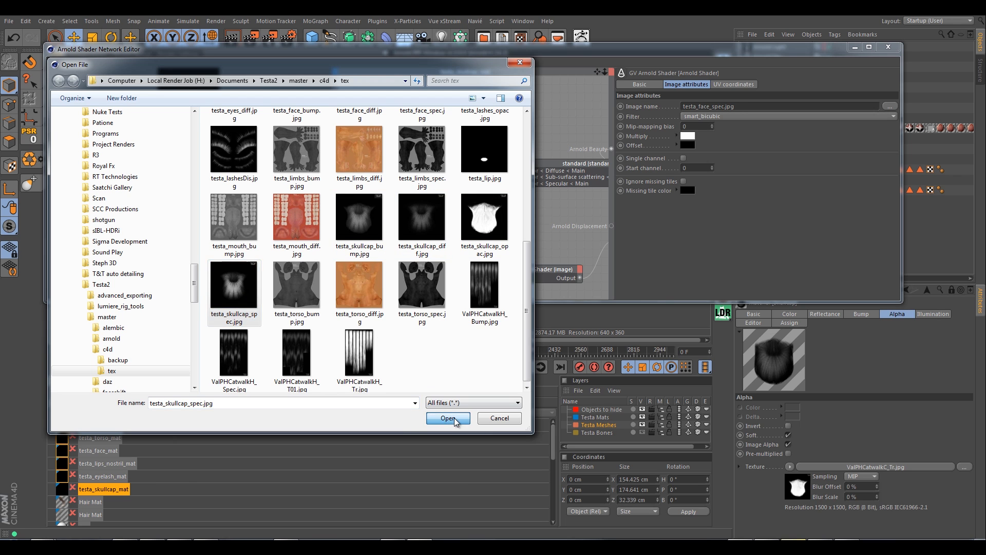
left_click(447, 417)
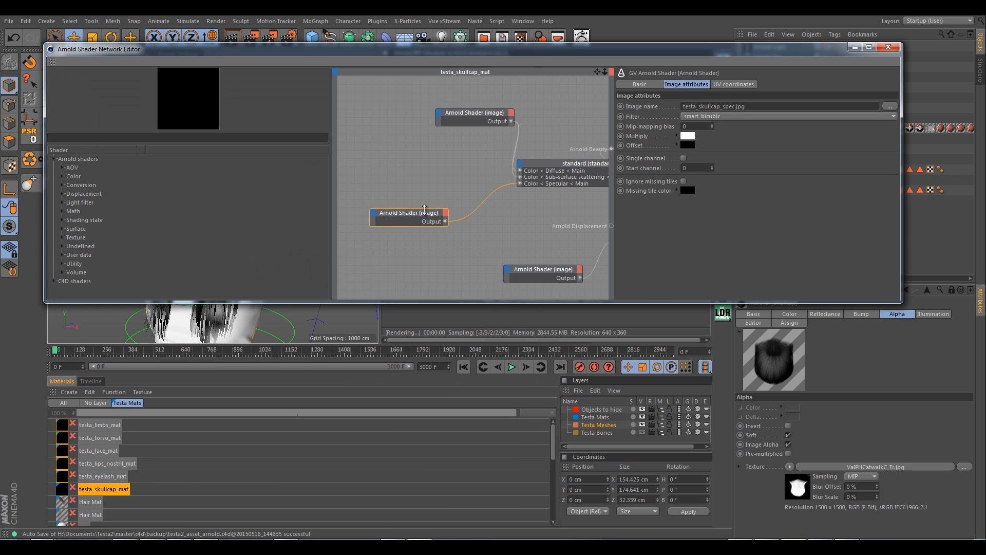
left_click_drag(410, 221, 420, 182)
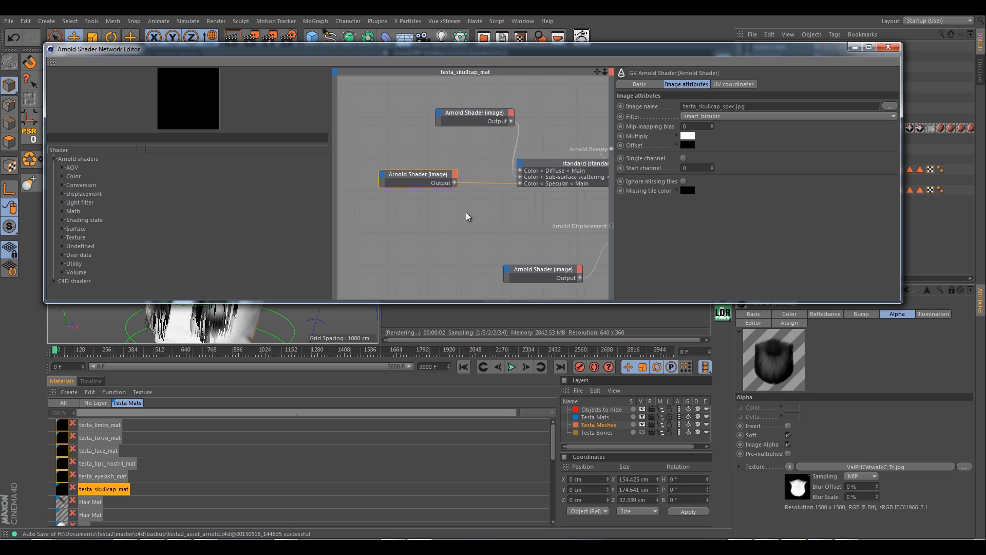
Load testa_skullcap_bump.jpg into the image node feeding the bump2d node's bump map
scroll(535, 238, "down", 2)
middle_click_drag(601, 271, 492, 270, "alt")
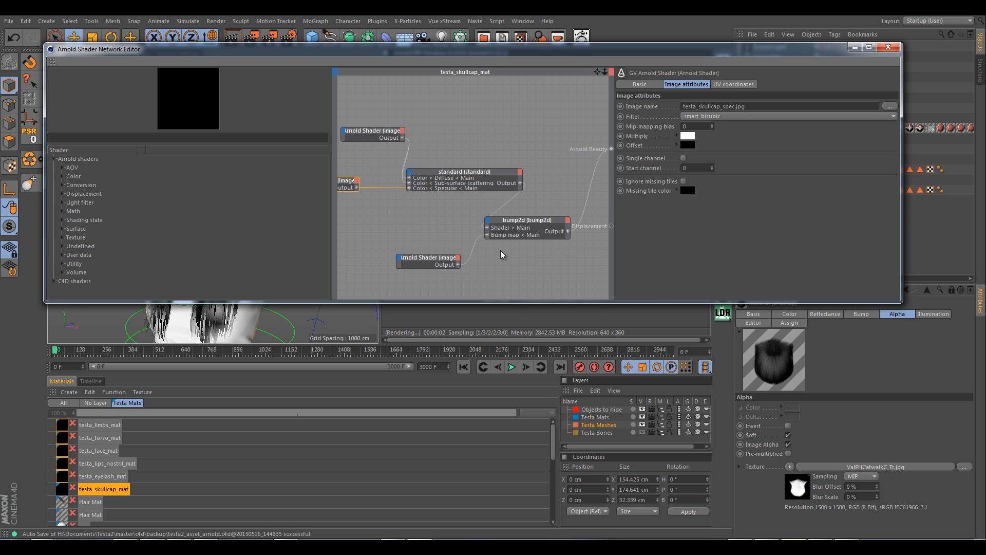
left_click(430, 265)
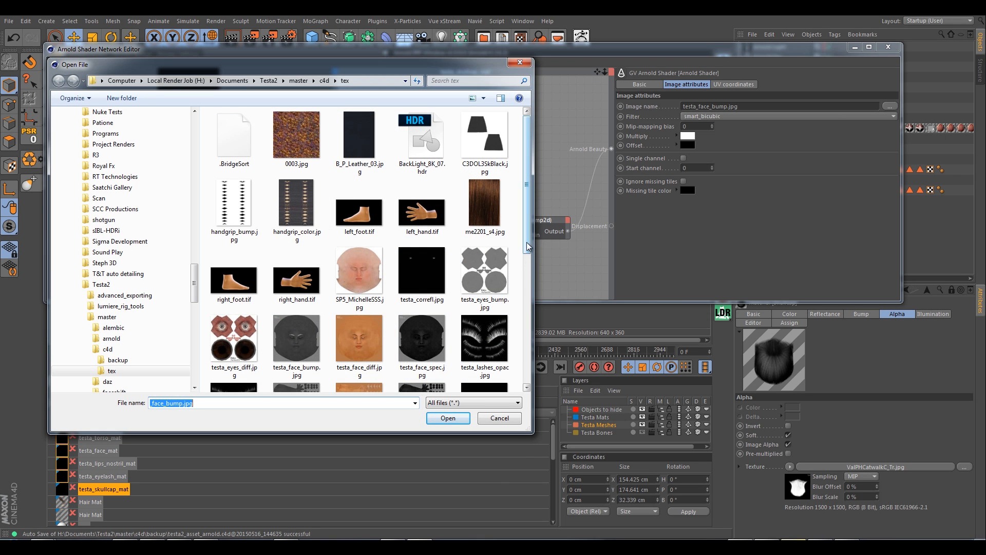
scroll(512, 310, "down", 3)
scroll(513, 310, "down", 3)
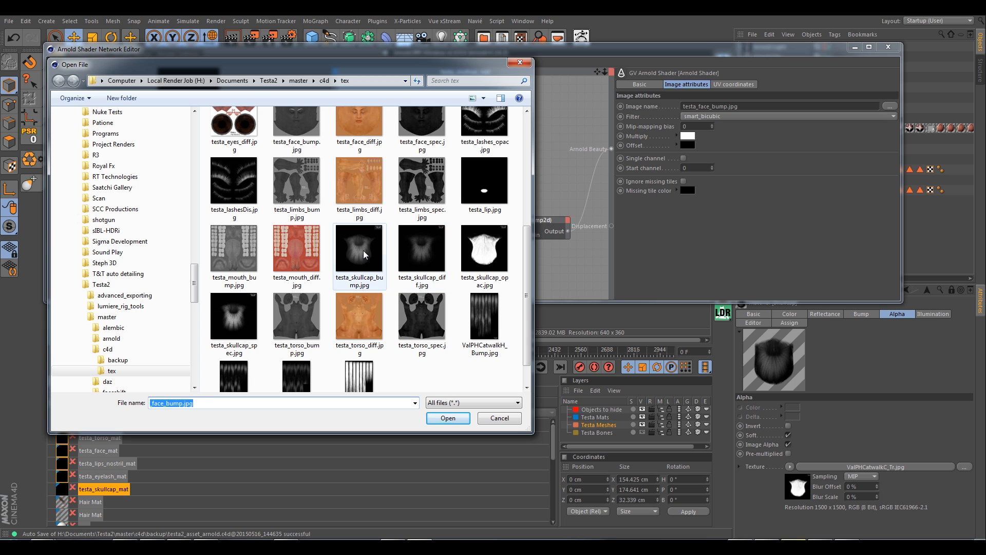
left_click(379, 255)
left_click(449, 418)
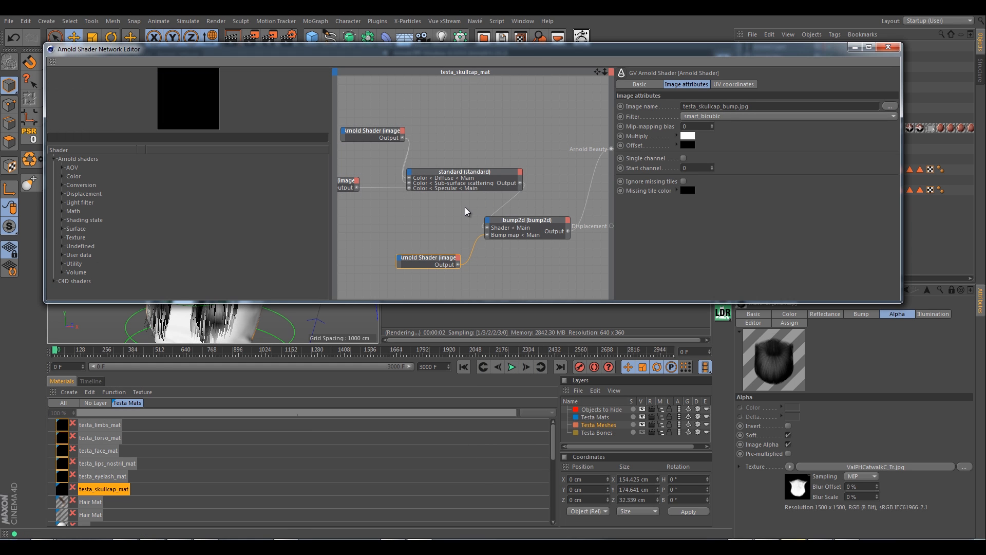
Disconnect the diffuse image from the standard shader's sub-surface scattering colour input and delete that port
middle_click_drag(405, 251, 492, 273)
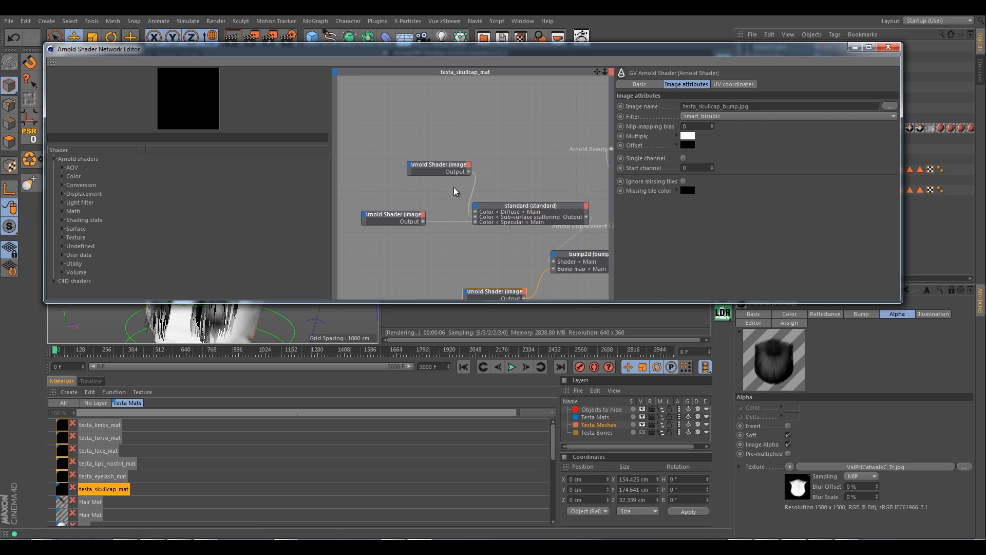
scroll(453, 189, "up", 3)
middle_click_drag(459, 222, 448, 226)
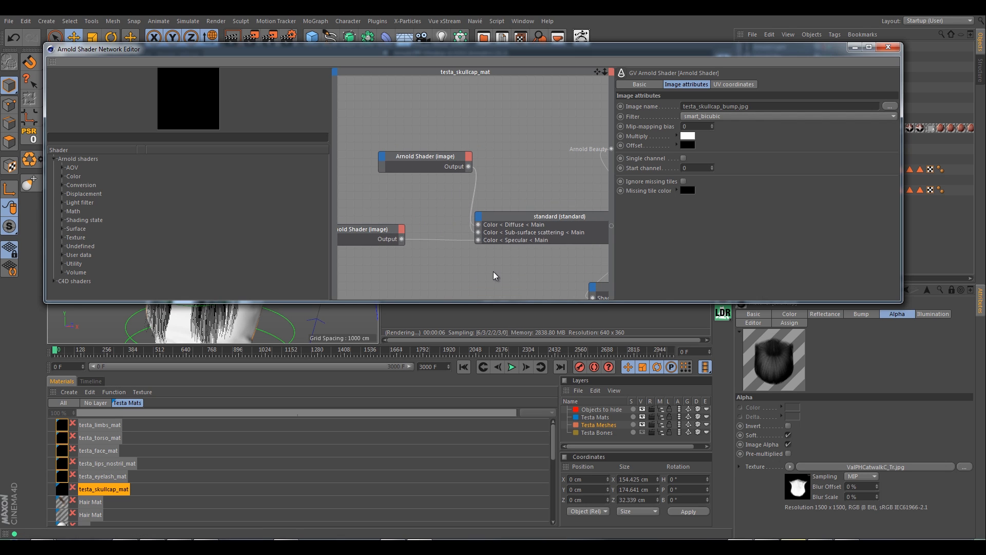
left_click(469, 229)
right_click(505, 232)
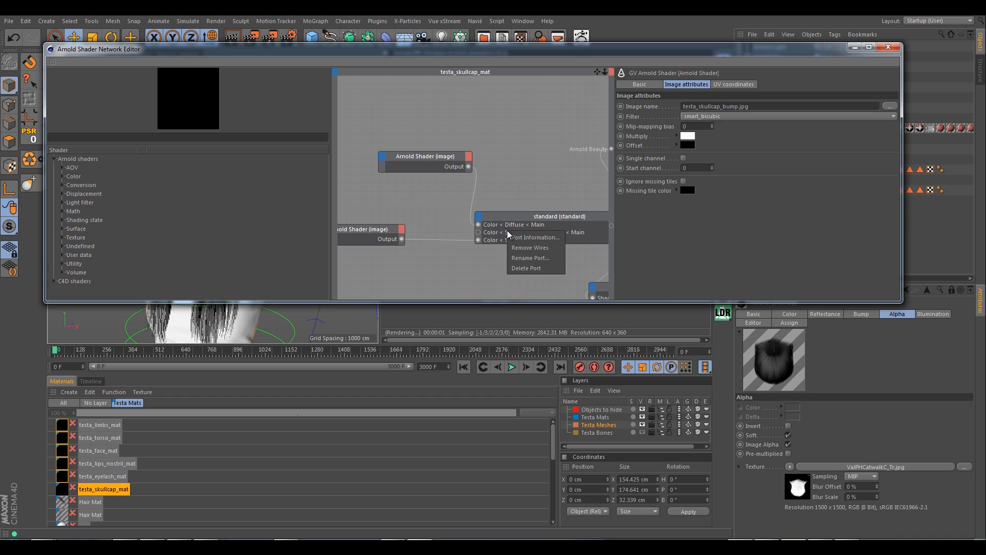
left_click(533, 269)
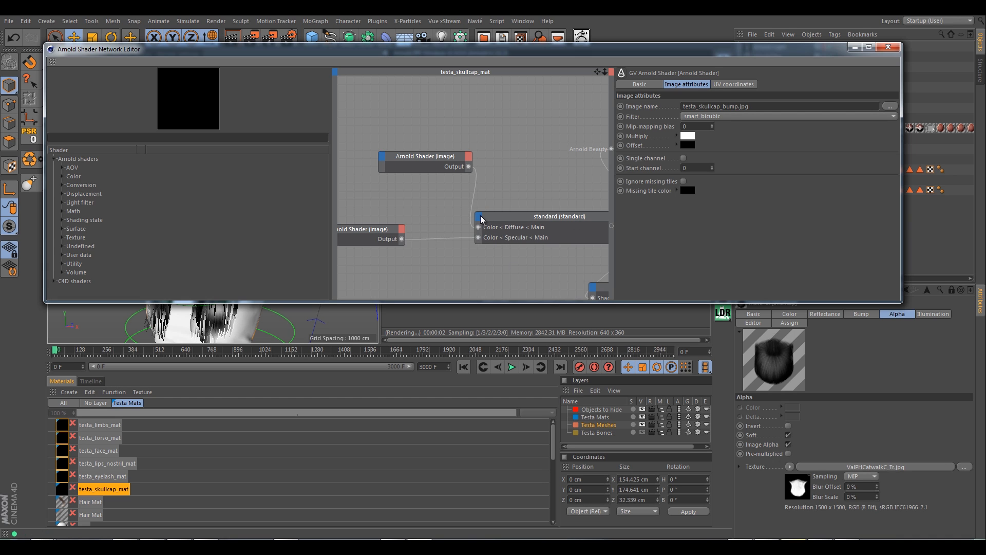
scroll(520, 186, "down", 3)
middle_click_drag(582, 270, 525, 256)
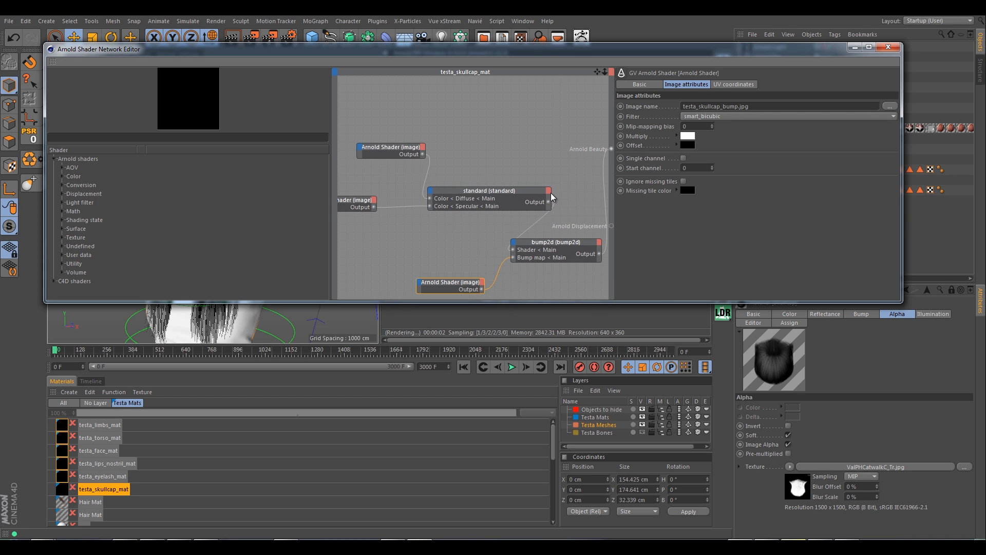
right_click(468, 208)
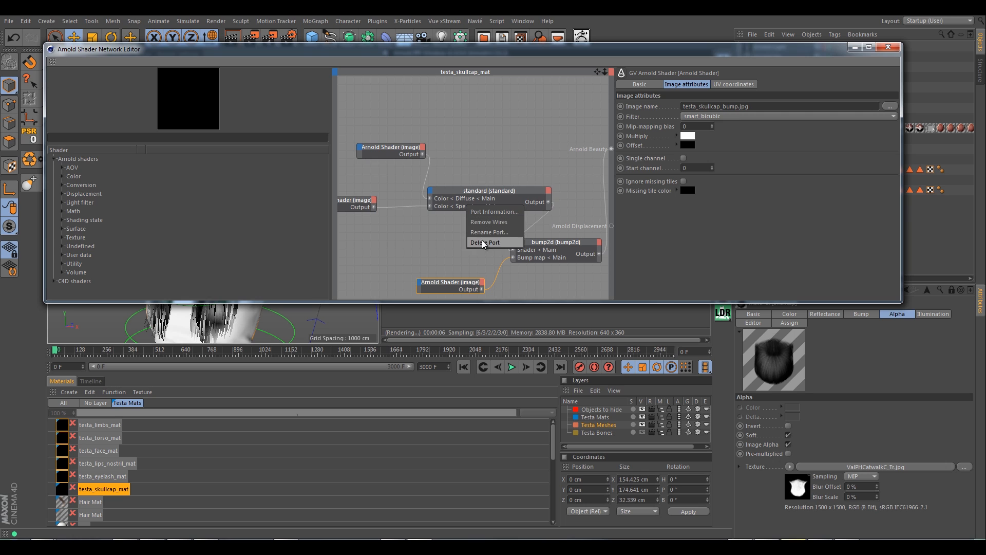
left_click(422, 231)
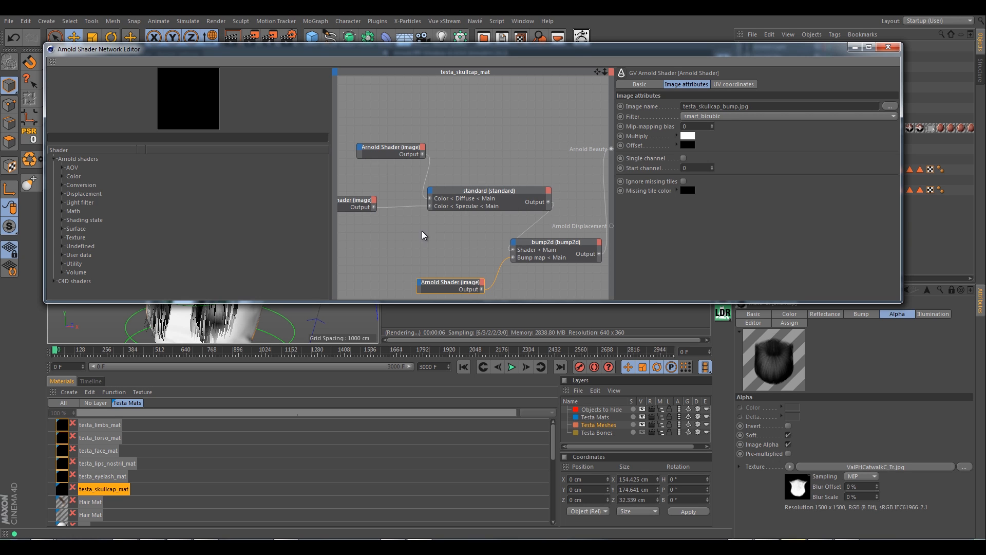
Duplicate the specular image node and connect the copy to the standard shader's refraction opacity input
middle_click_drag(494, 273, 535, 280)
scroll(462, 227, "down", 2)
scroll(514, 227, "down", 1)
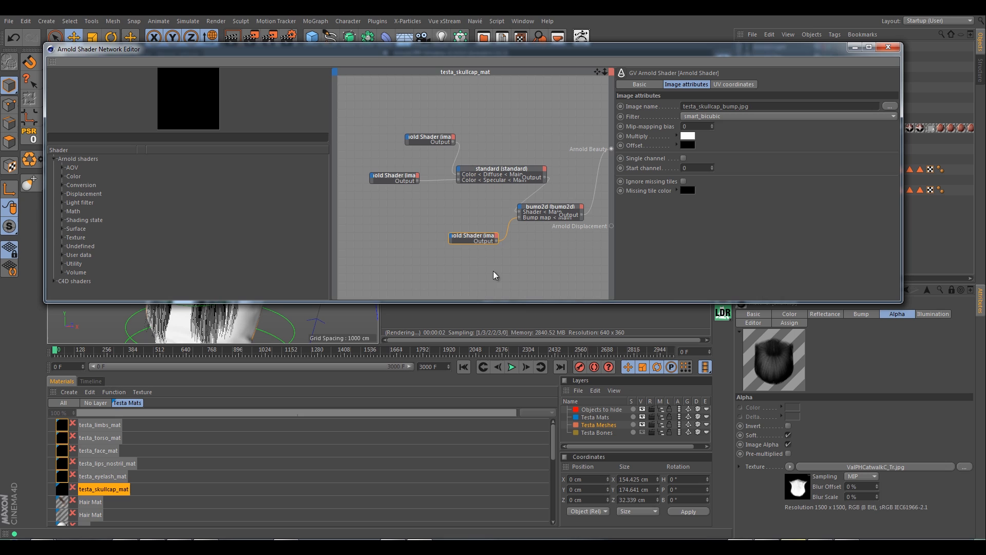
left_click(374, 178)
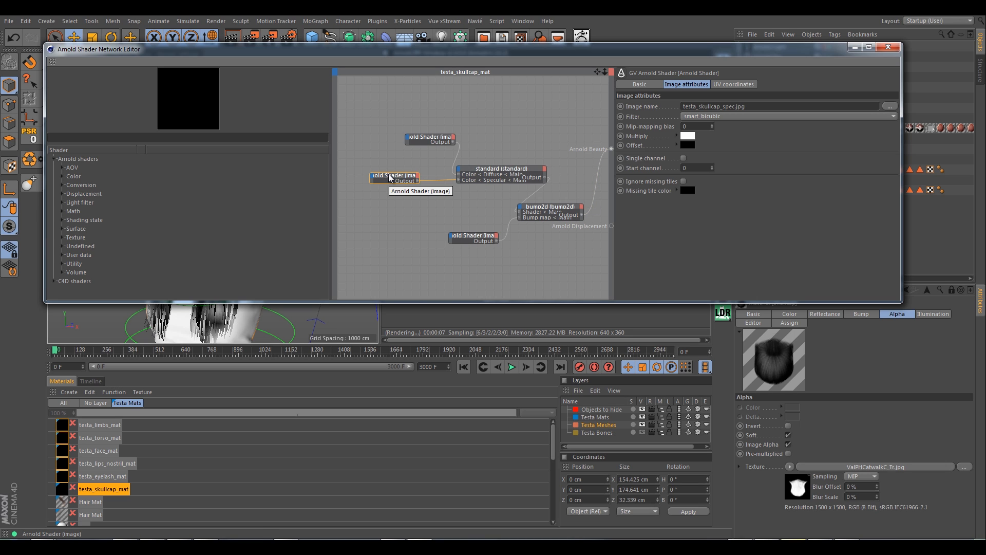
left_click_drag(389, 178, 399, 215, "ctrl")
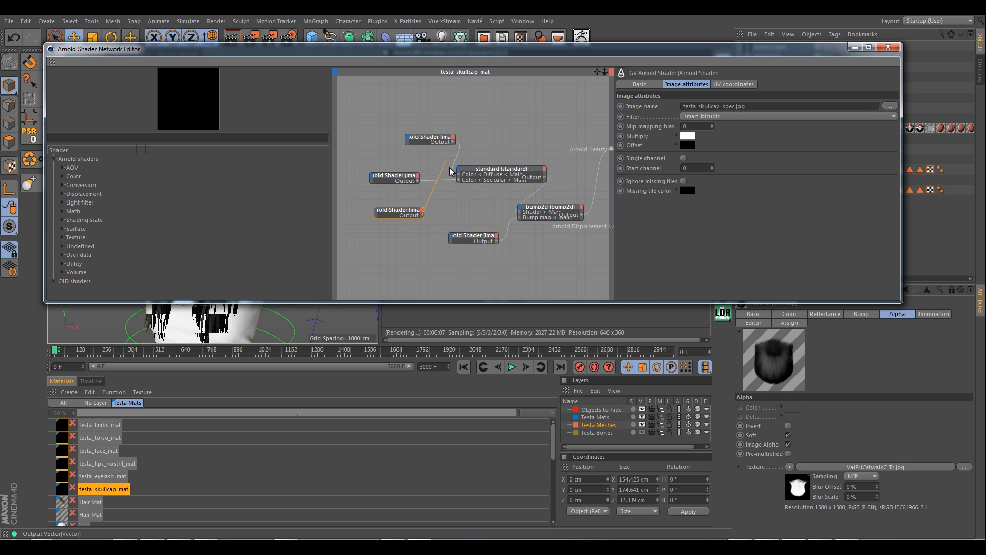
left_click_drag(460, 172, 460, 173)
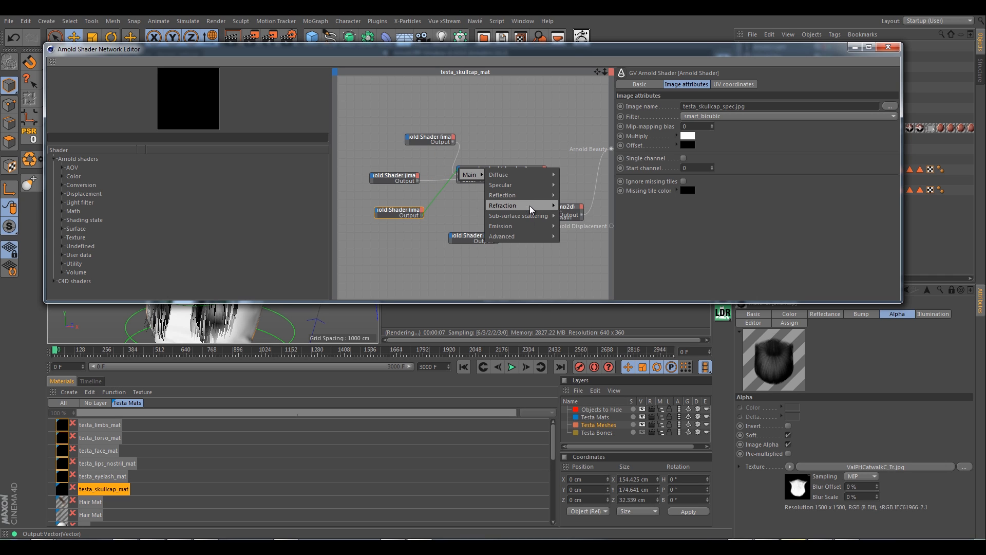
mouse_move(541, 205)
left_click(571, 257)
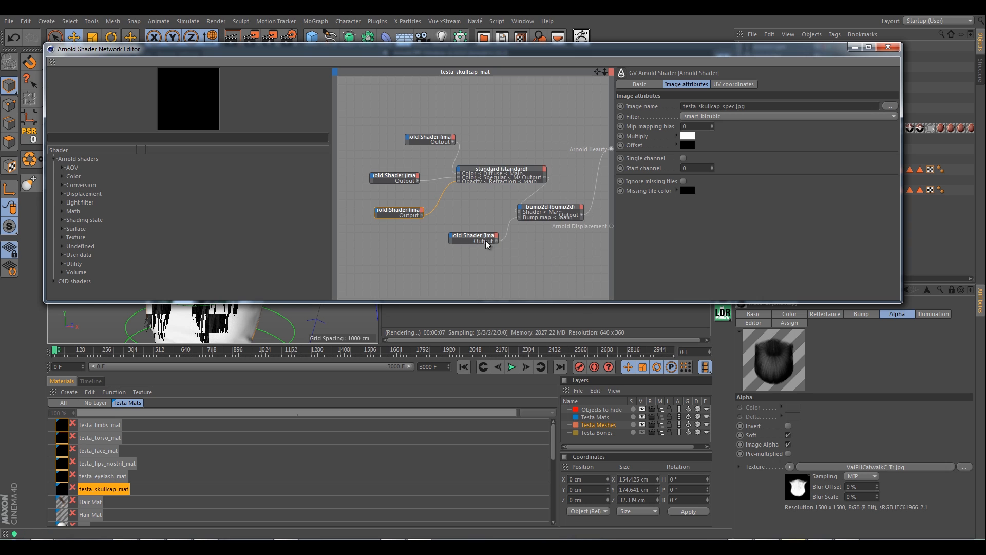
Load testa_skullcap_opac.jpg into the image node feeding the opacity input and close the shader network editor
scroll(446, 210, "up", 3)
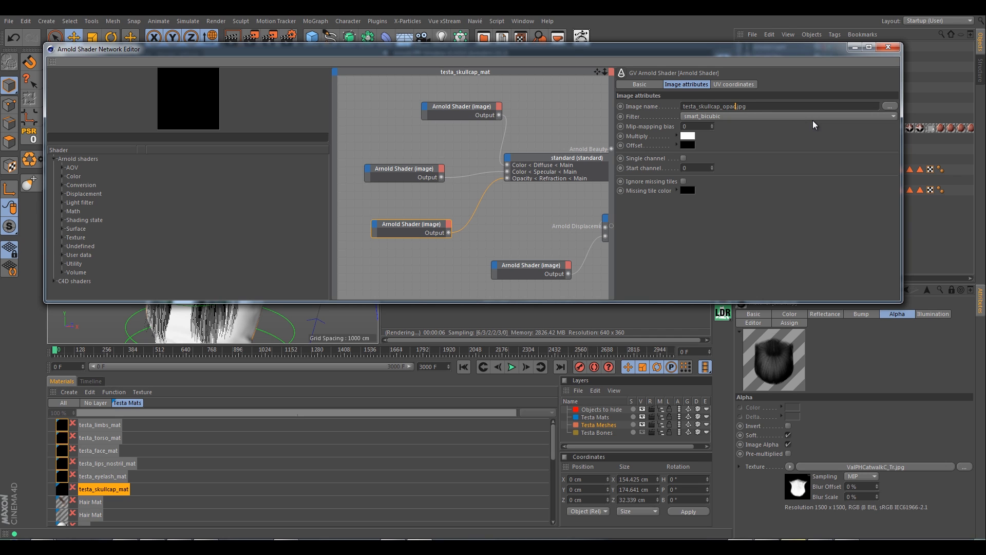
key("Return")
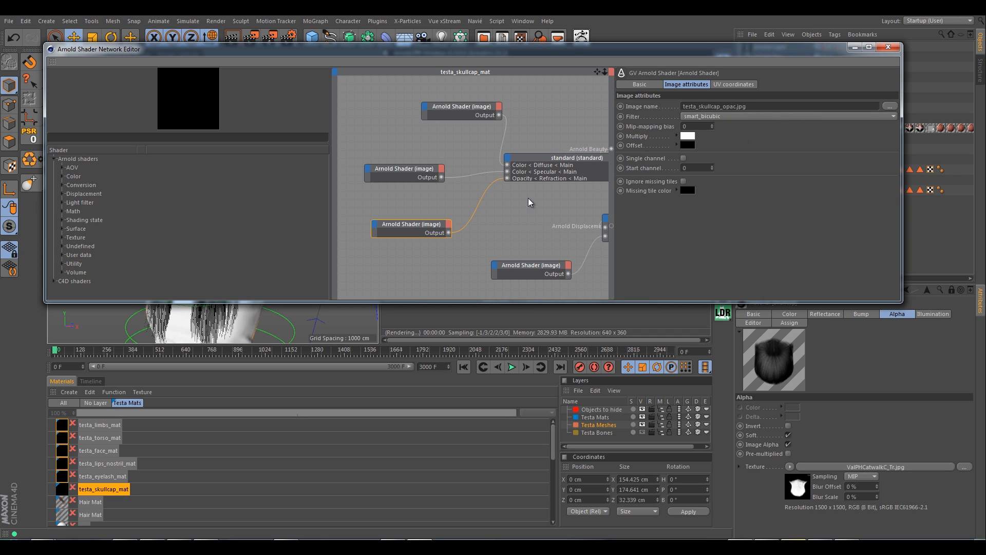
middle_click_drag(565, 129, 524, 141, "alt")
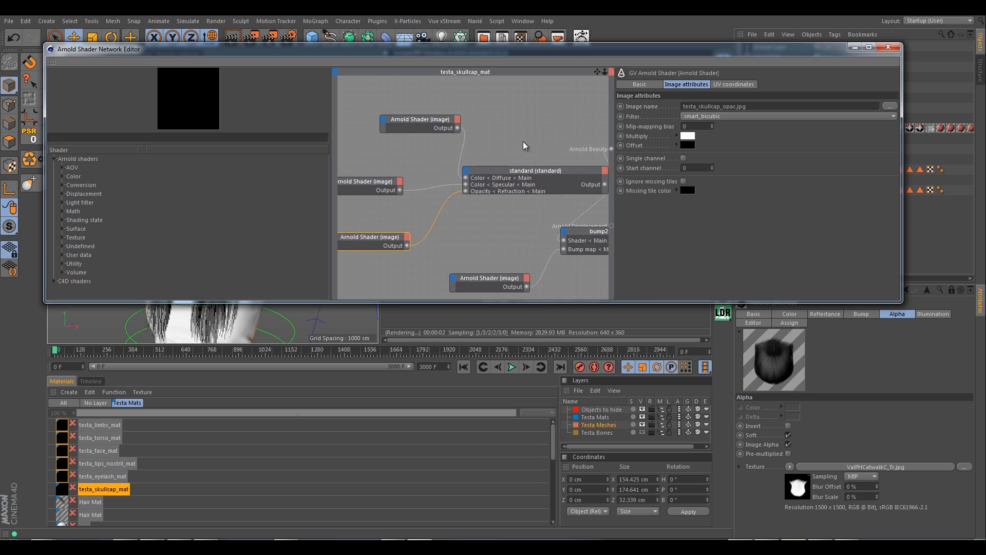
scroll(524, 142, "down", 3)
scroll(544, 143, "down", 2)
middle_click_drag(550, 265, 501, 275, "alt")
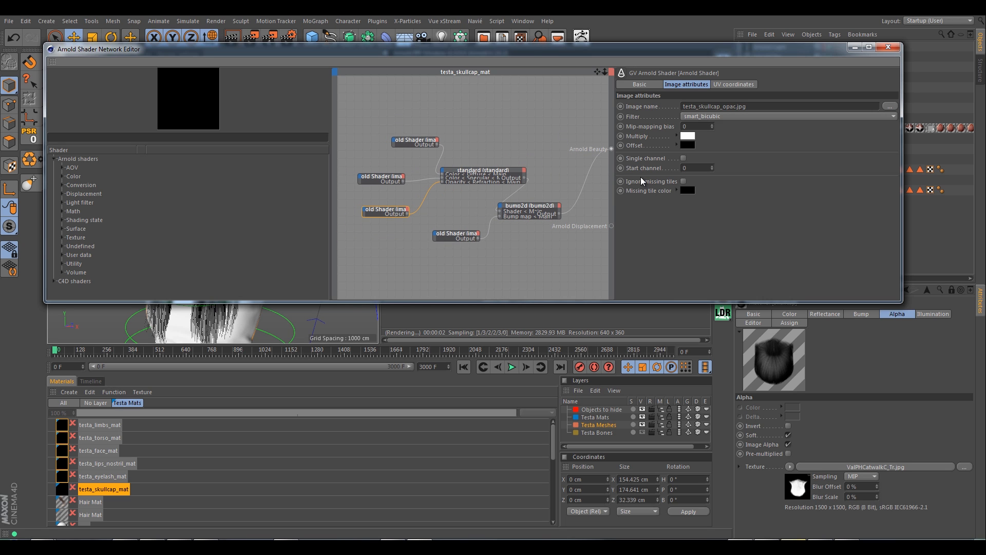
left_click(889, 47)
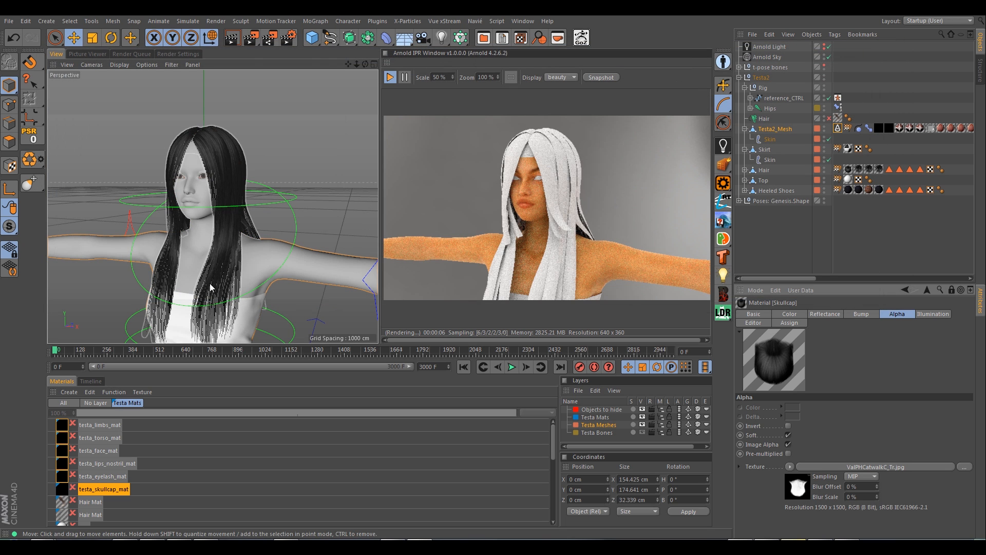
Delete the original Skullcap material from the Testa Mats layer
scroll(223, 454, "down", 10)
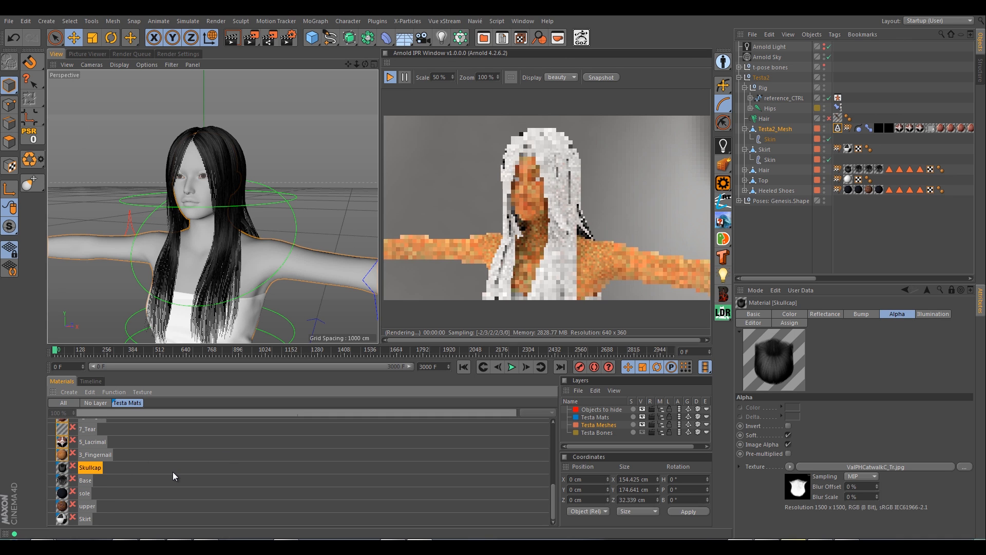
key("Delete")
scroll(173, 471, "up", 10)
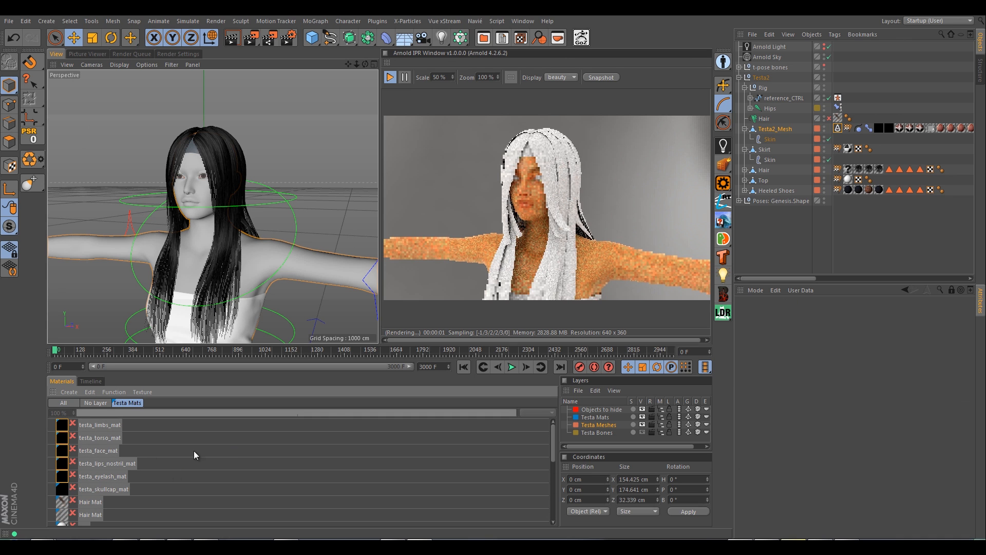
Assign testa_skullcap_mat to the Skullcap texture tag of the Hair polygon object
left_click_drag(792, 276, 776, 291)
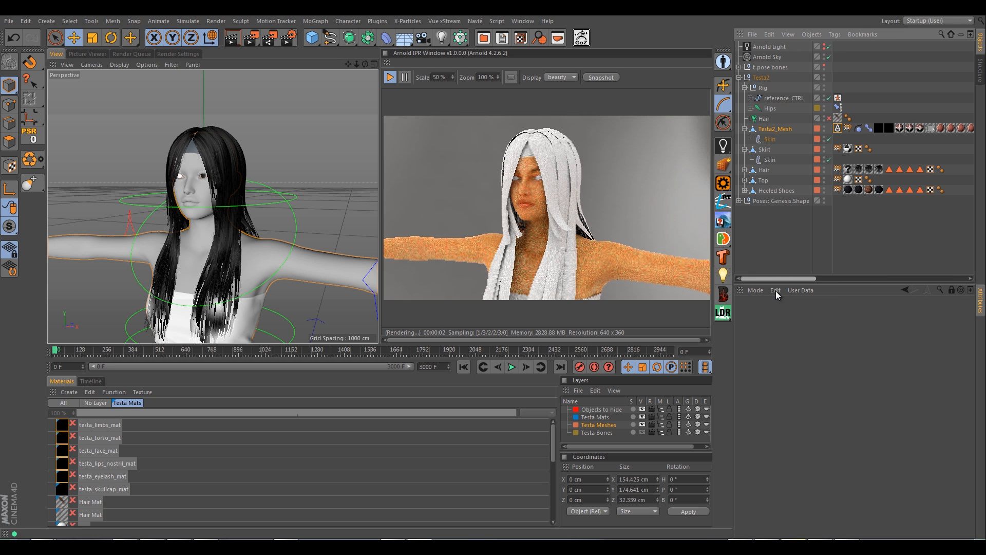
left_click(766, 170)
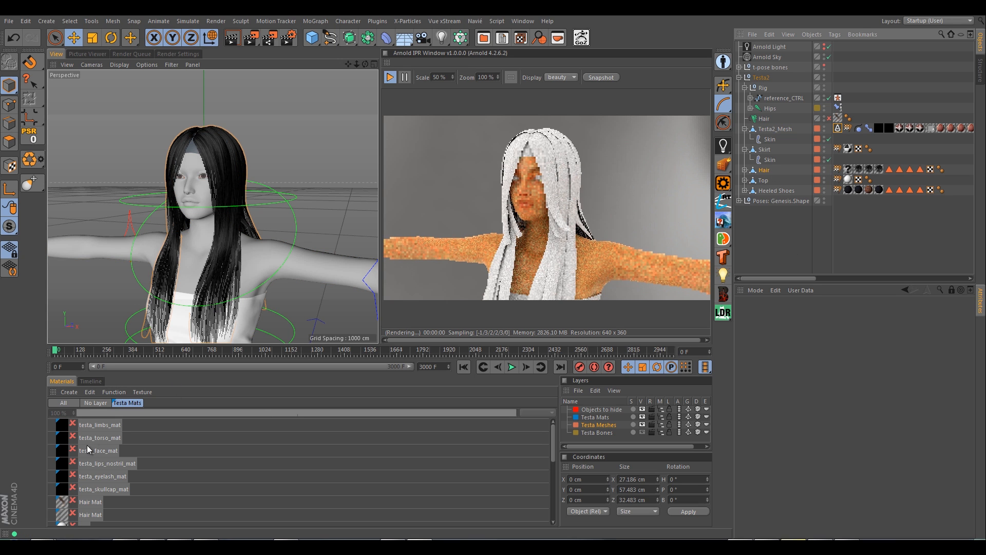
left_click(98, 489)
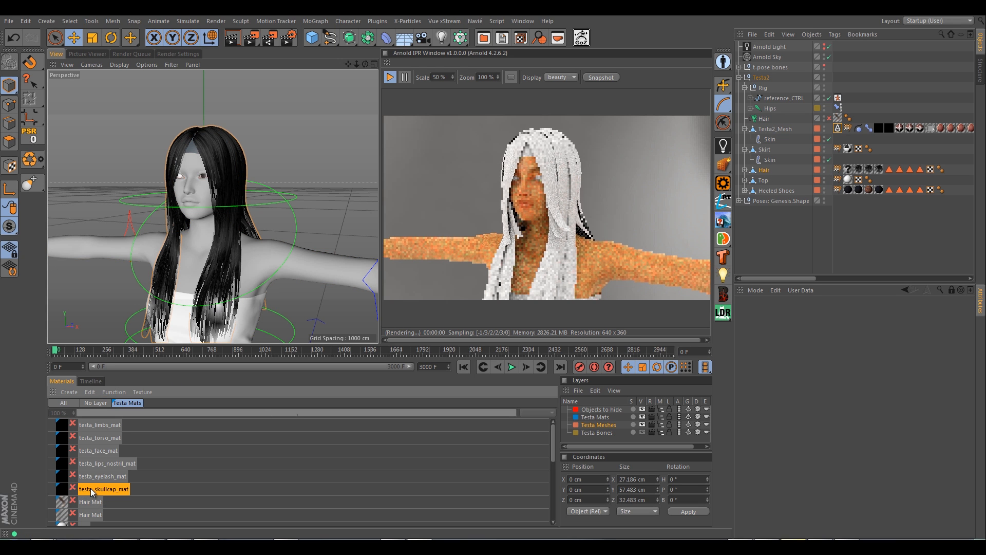
left_click_drag(93, 492, 736, 382)
left_click_drag(846, 170, 848, 170)
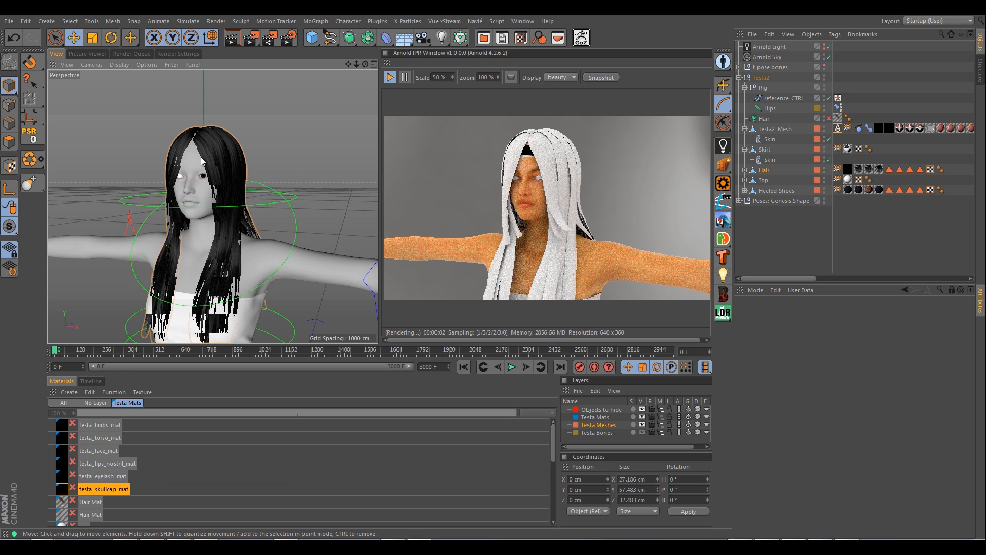
scroll(206, 156, "up", 5)
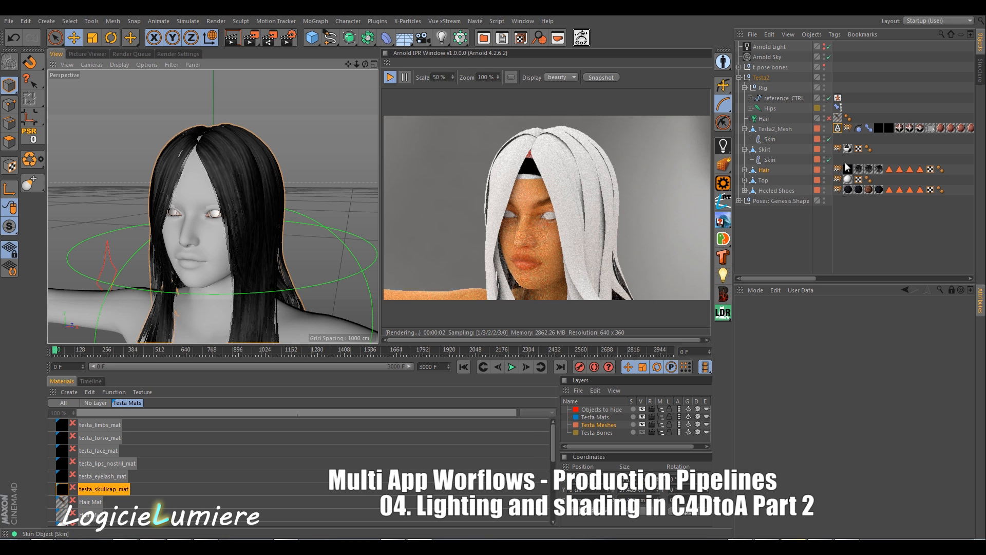
Add an Arnold Parameters tag to the Hair polygon object and turn off its Opaque option
right_click(766, 171)
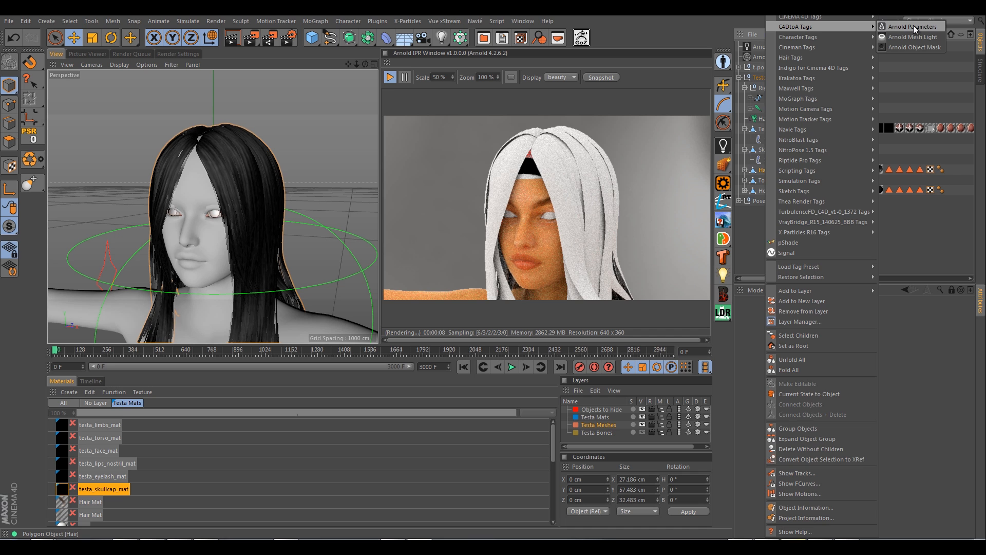
left_click(915, 29)
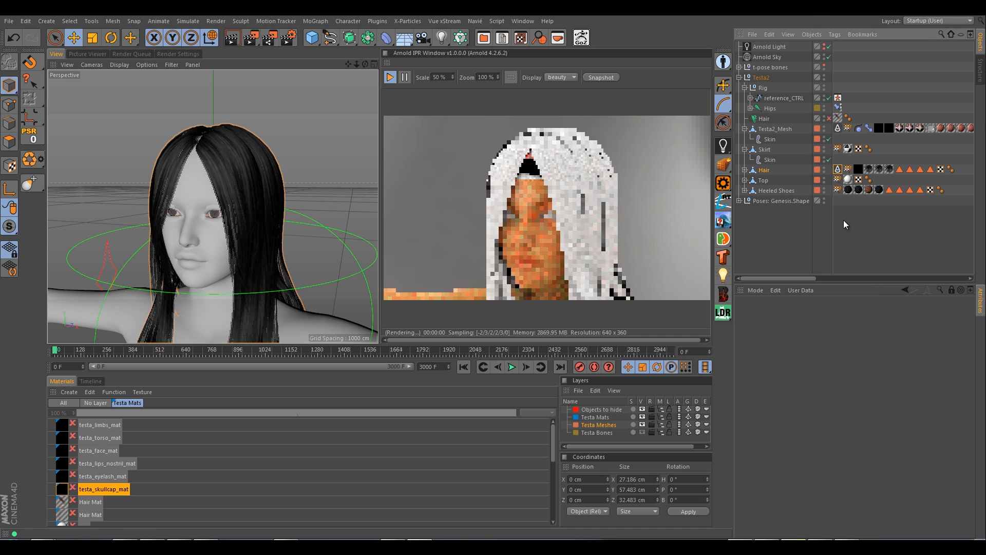
left_click(951, 289)
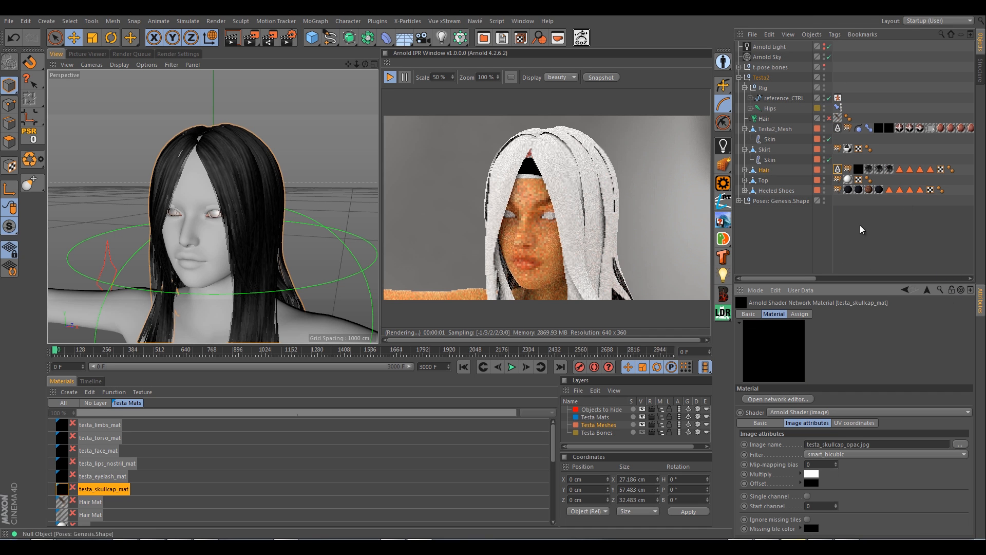
left_click(838, 169)
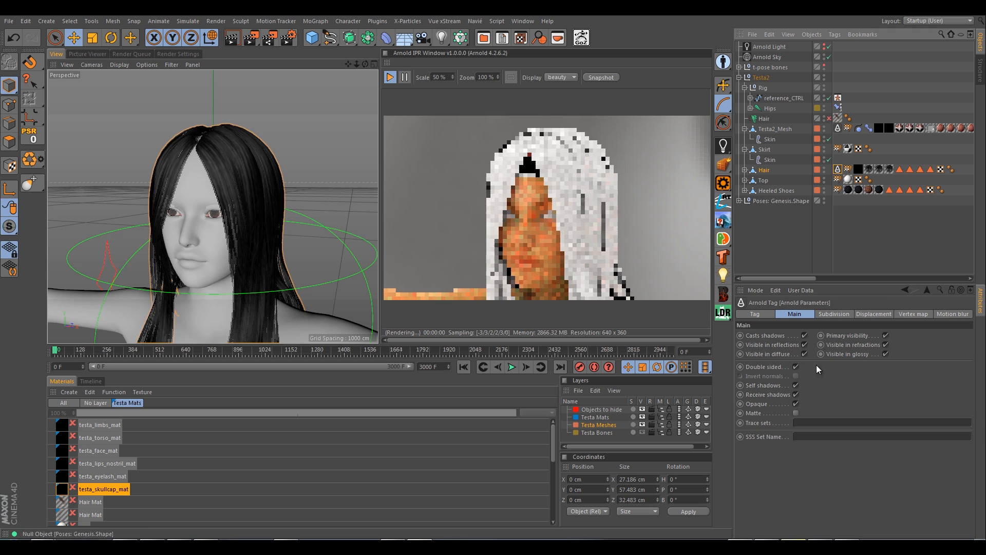
left_click(797, 403)
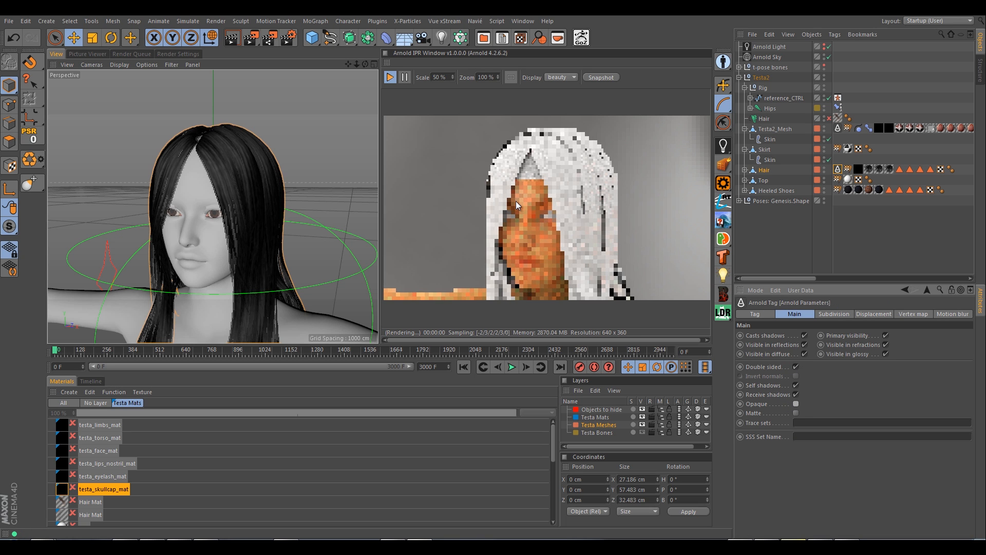
Examine the Skullcap texture tag and the Base hair material's alpha, bump, reflectance and colour texture settings
left_click(855, 168)
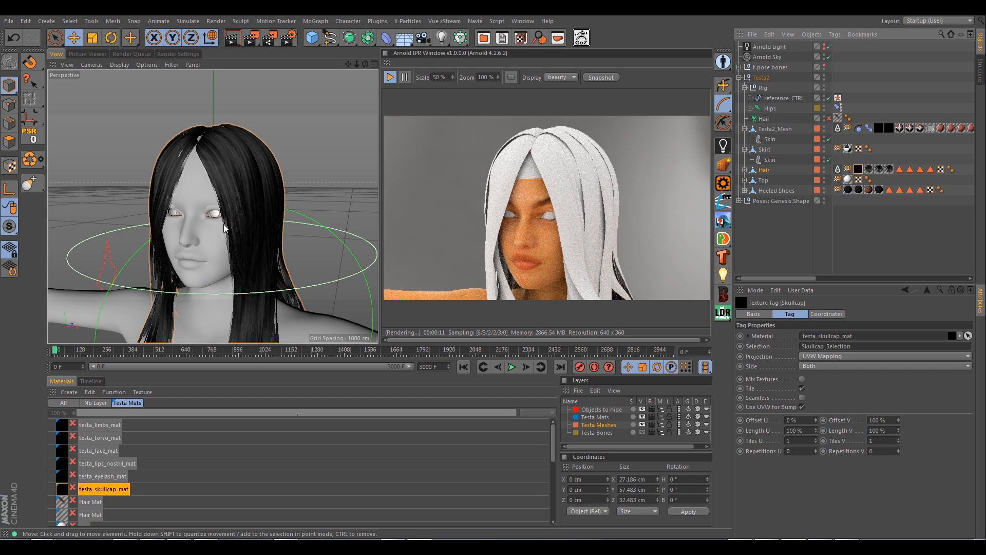
scroll(191, 195, "down", 4)
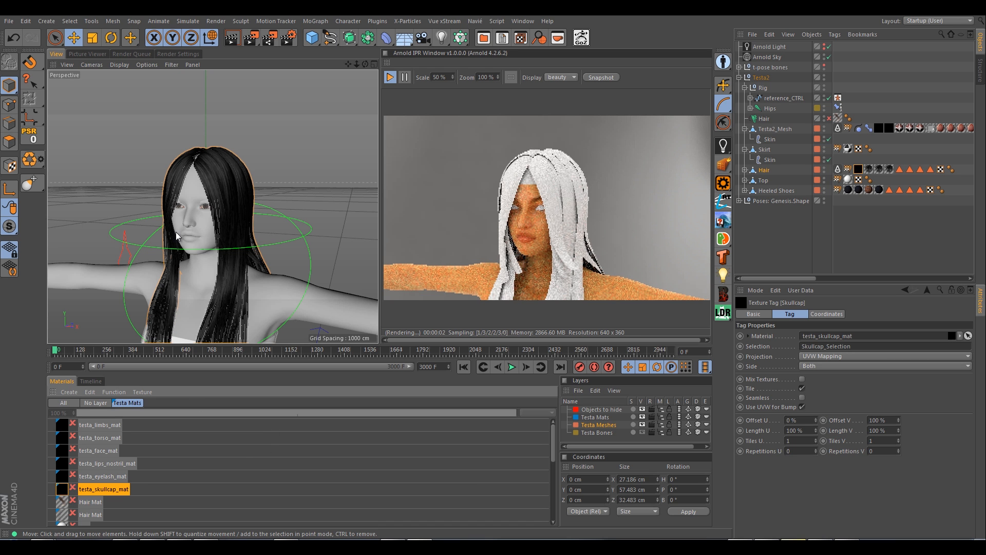
middle_click_drag(176, 237, 194, 198, "alt")
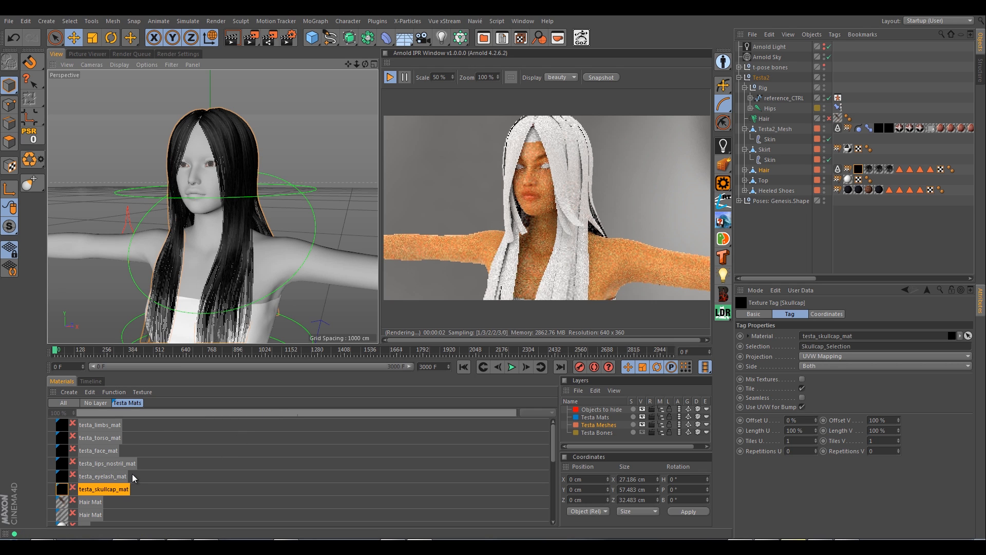
scroll(147, 499, "down", 5)
scroll(105, 510, "down", 3)
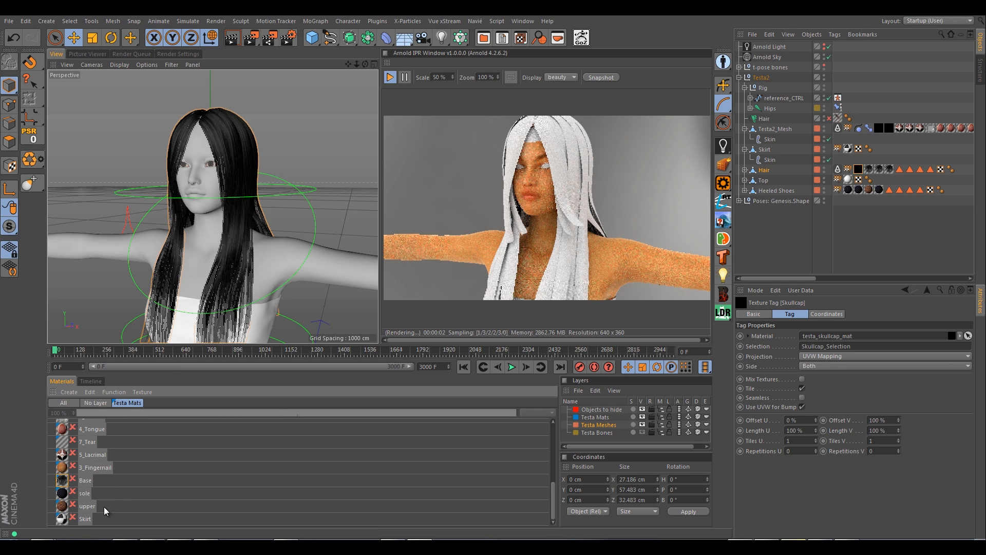
left_click(82, 482)
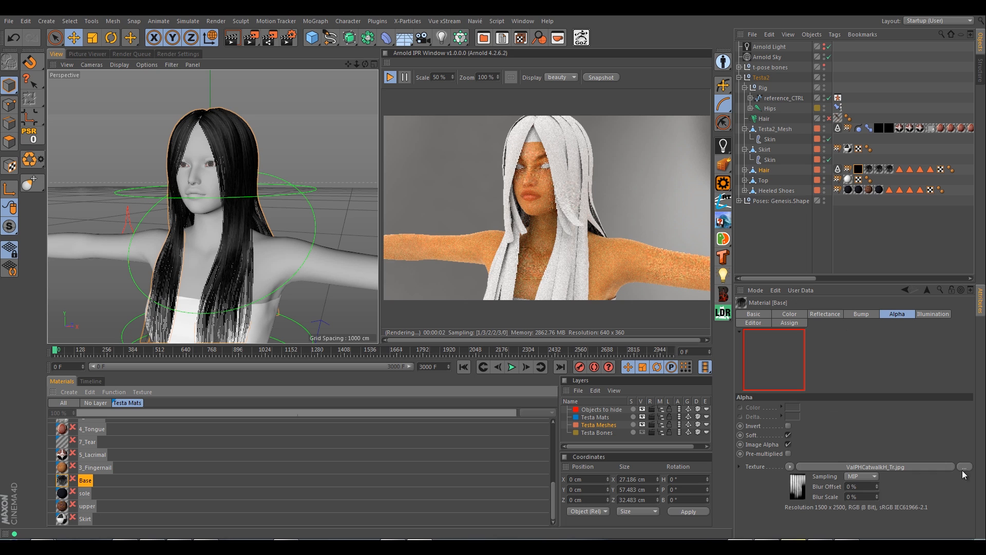
left_click(858, 314)
left_click(834, 314)
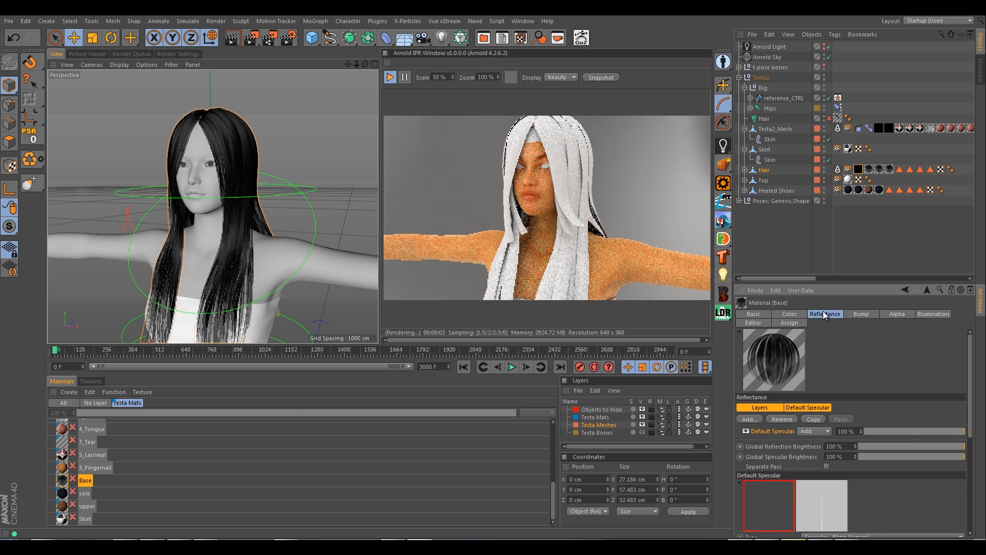
left_click_drag(969, 384, 979, 482)
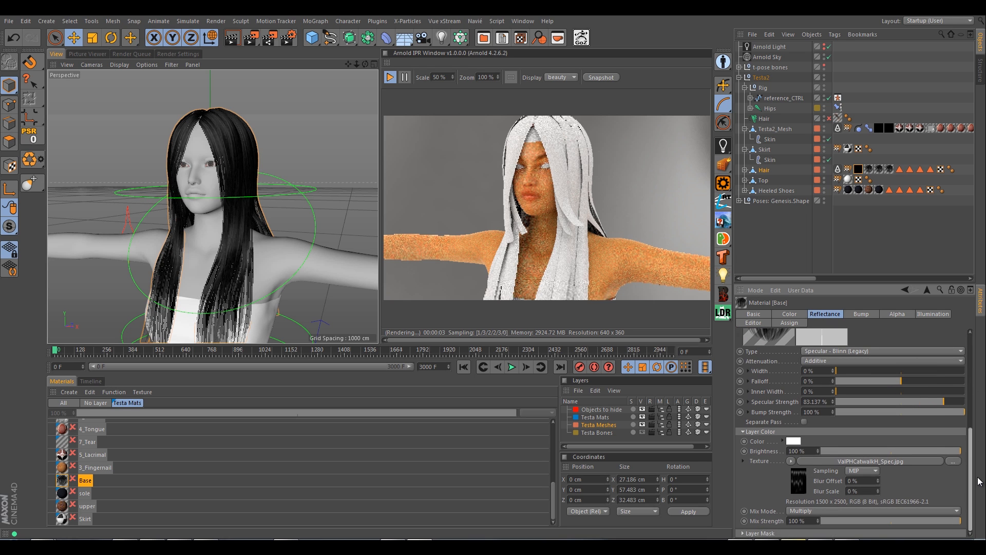
left_click(790, 314)
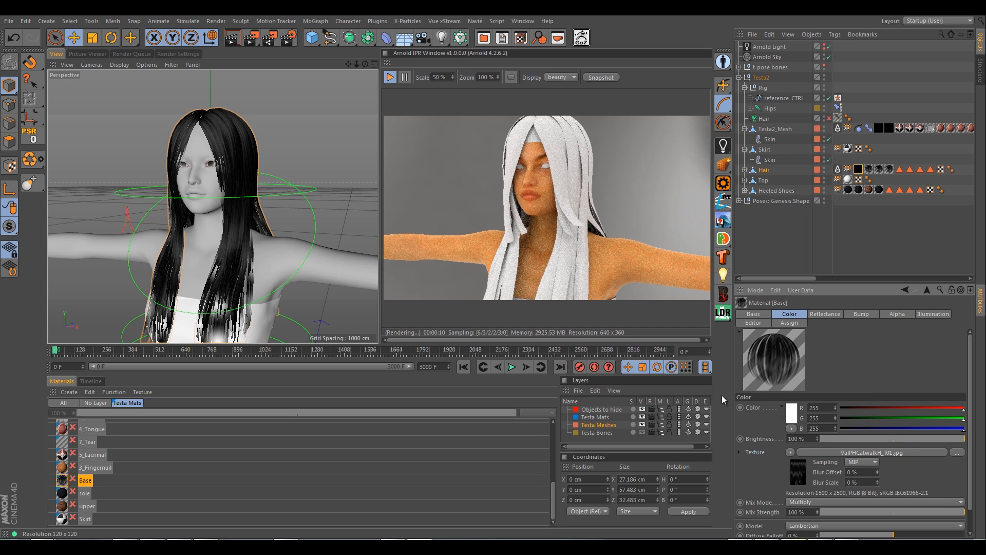
Duplicate testa_skullcap_mat in the Testa Mats layer and rename the copy testa_hairstrands_mat
scroll(172, 514, "up", 5)
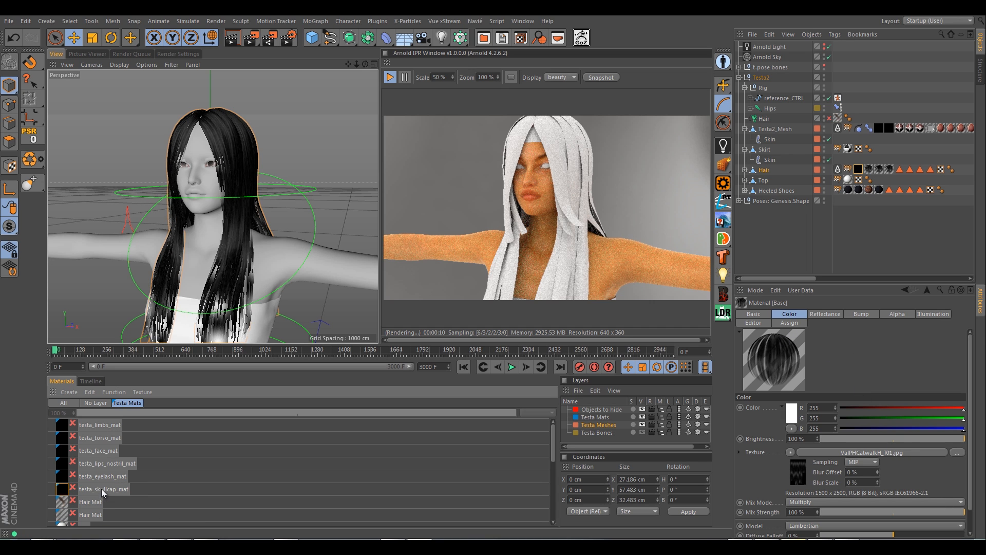
left_click_drag(103, 490, 113, 500)
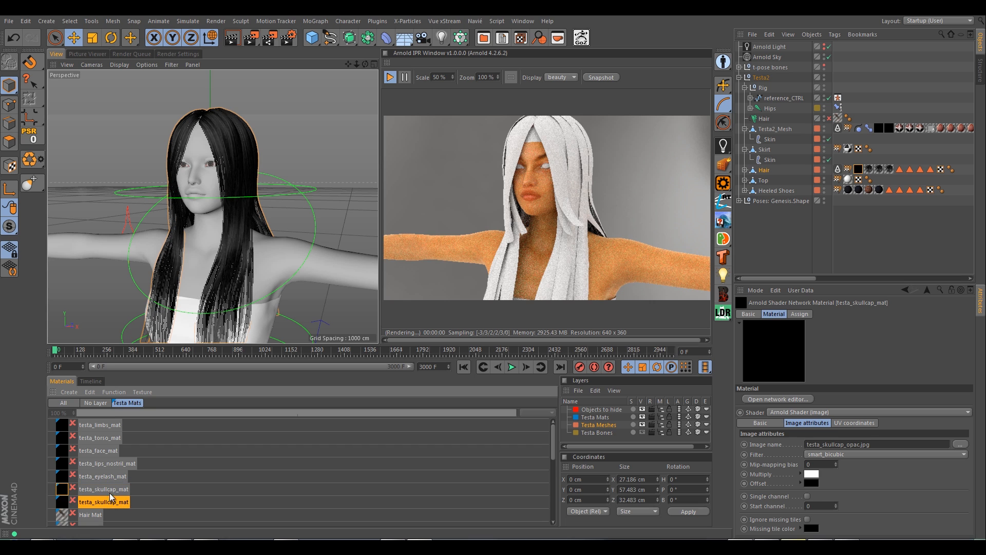
double_click(113, 502)
left_click(96, 503)
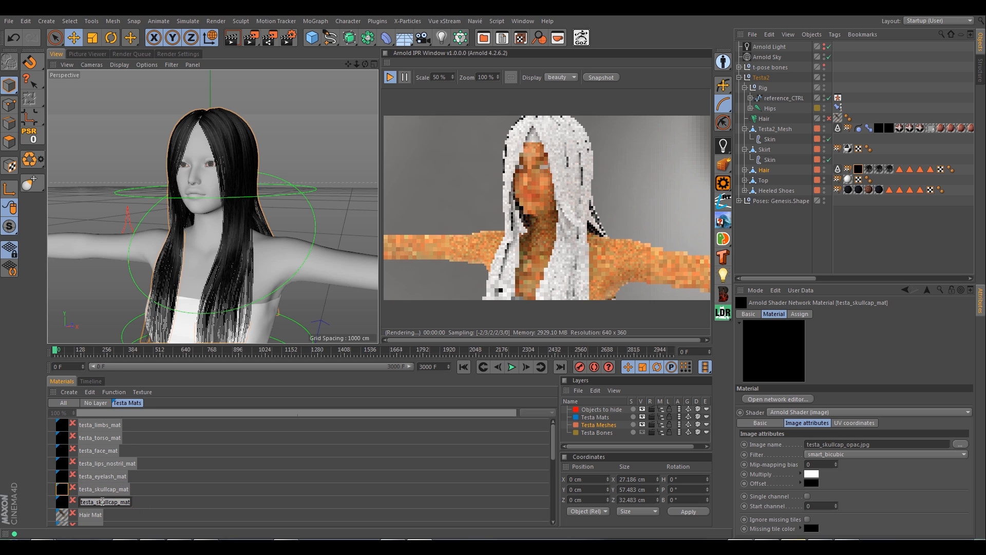
key("shift+Right")
key("shift+Right")
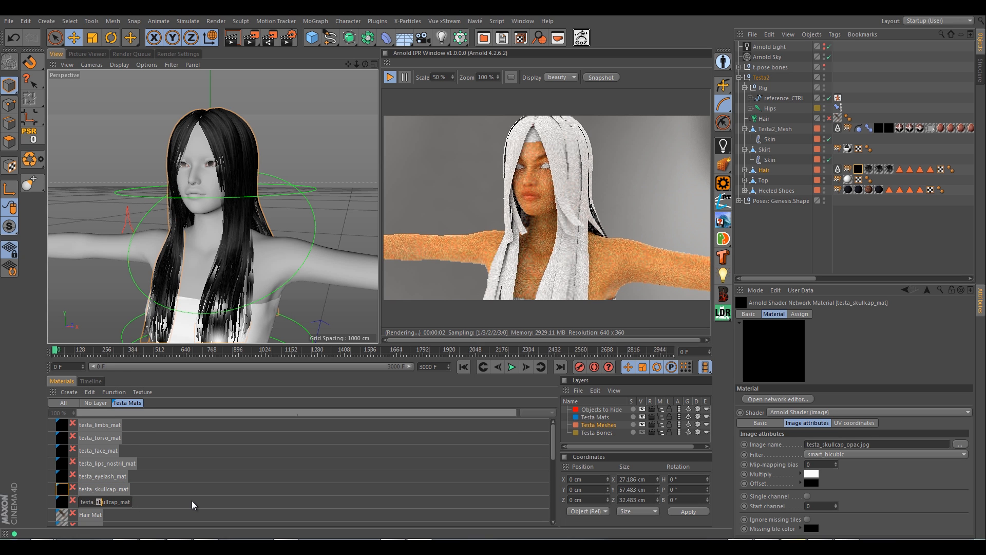
type("h")
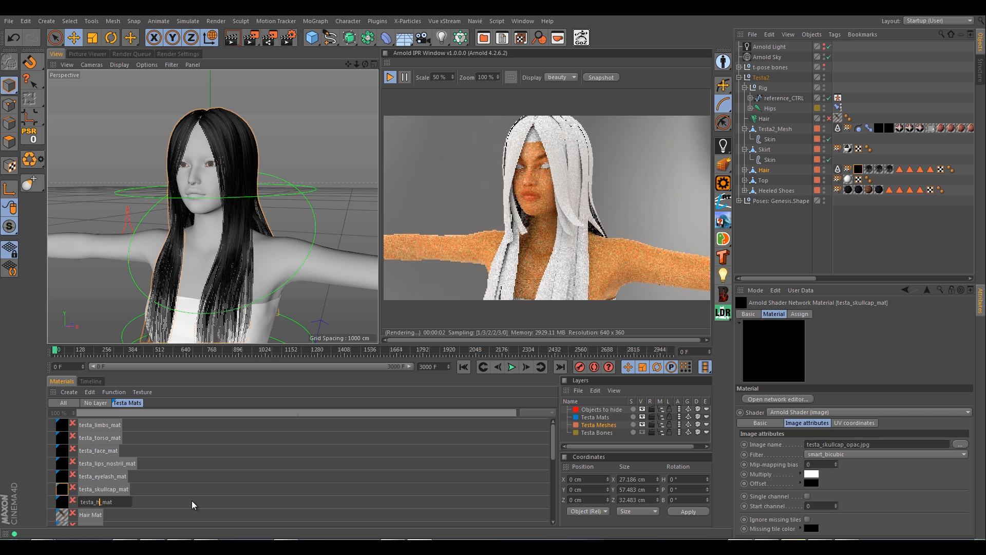
type("a")
type("irstran")
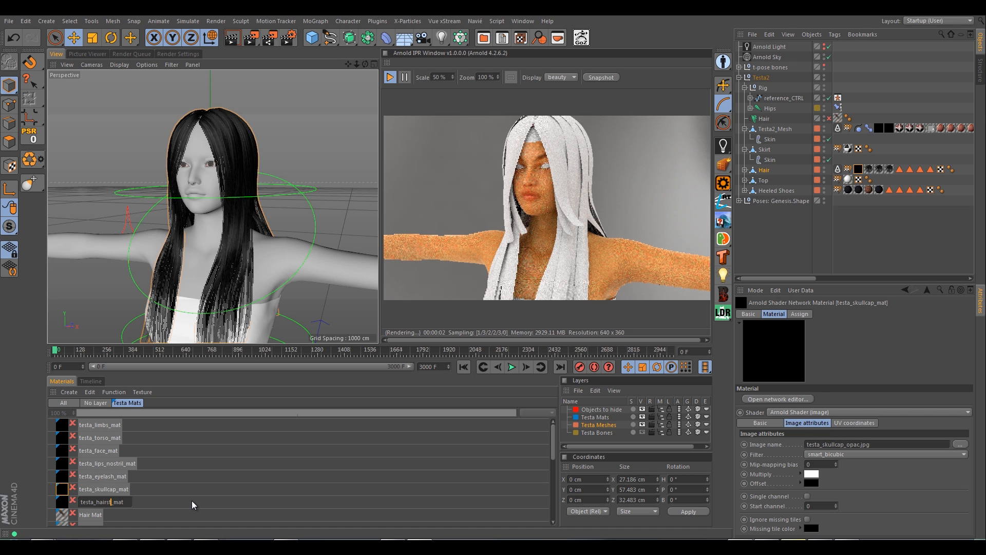
type("ds")
key("Return")
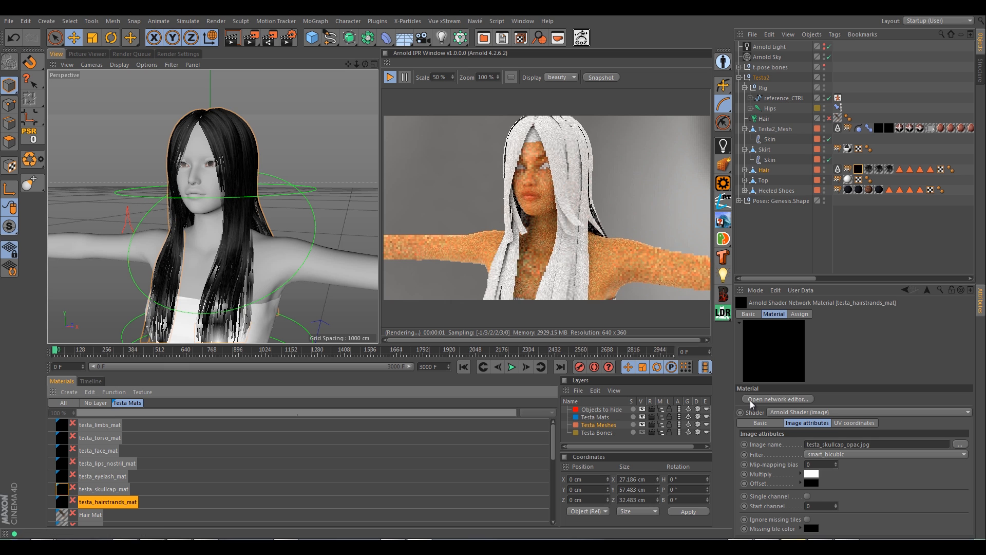
Open the shader network of testa_hairstrands_mat and browse for a new texture file for the diffuse image node
left_click(778, 399)
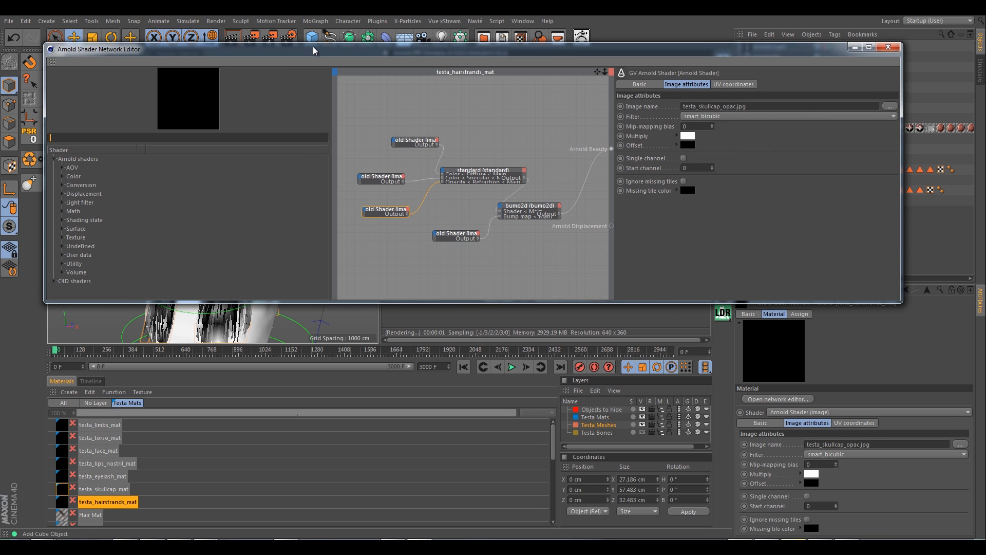
left_click_drag(312, 34, 306, 105)
scroll(415, 208, "up", 2)
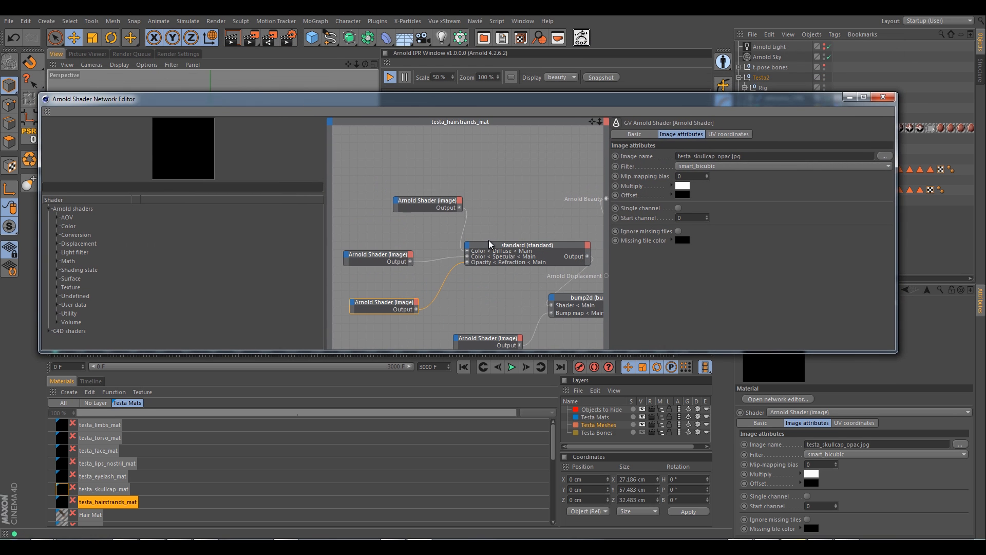
middle_click_drag(417, 213, 412, 227, "alt")
left_click(418, 210)
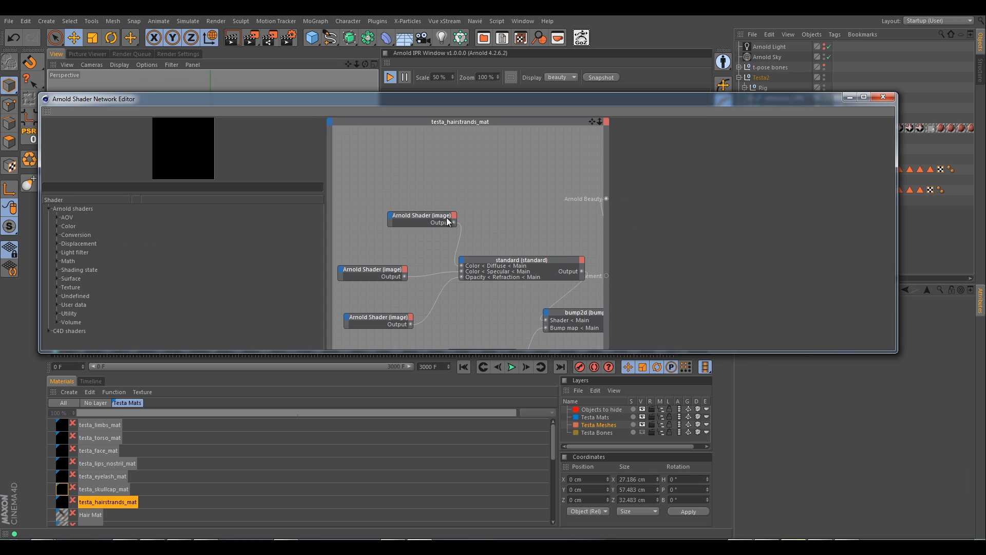
left_click(420, 217)
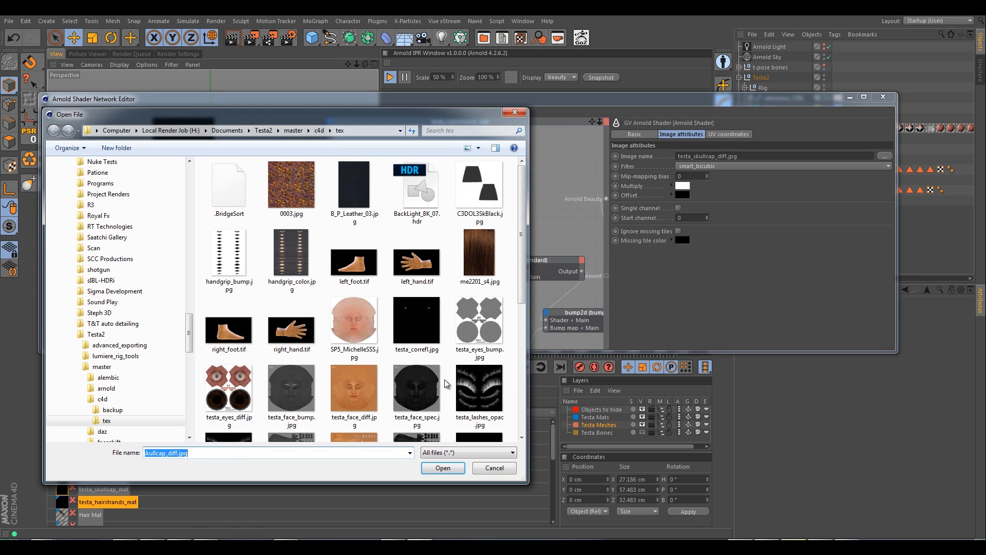
Rename the texture file ValPHCatwalkH_Bump.jpg as testa_hairstrands_bump.jpg and copy its testa_hairstrands_ prefix
scroll(516, 409, "down", 1)
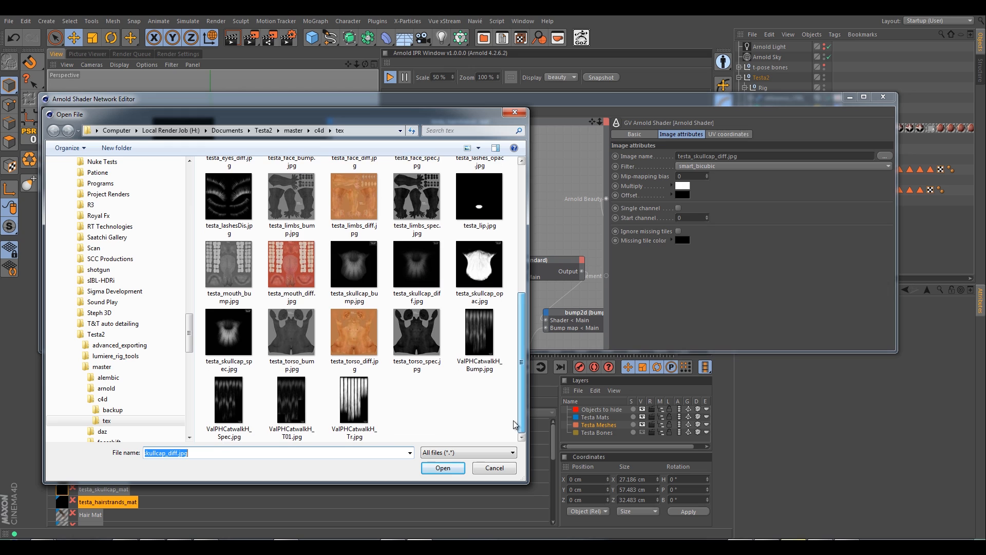
left_click(485, 345)
left_click(487, 368)
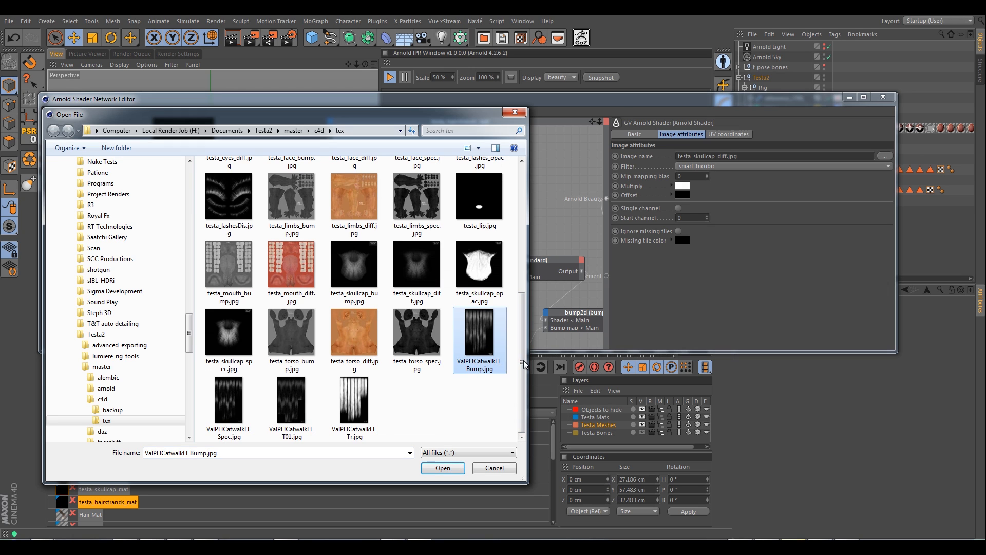
left_click(472, 369)
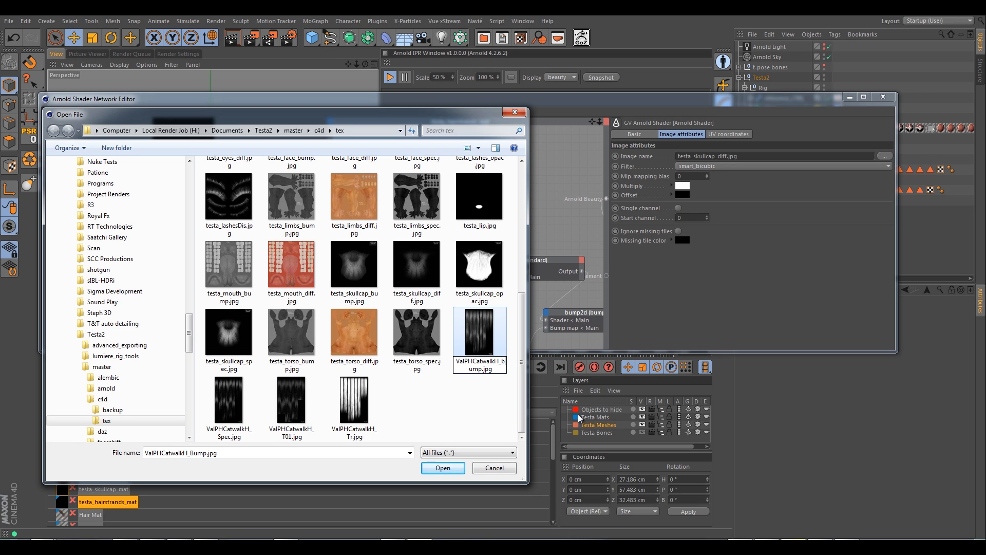
key("BackSpace")
key("BackSpace")
key("BackSpace")
key("BackSpace")
key("BackSpace")
key("BackSpace")
key("BackSpace")
key("BackSpace")
key("BackSpace")
key("BackSpace")
key("BackSpace")
key("BackSpace")
key("BackSpace")
key("BackSpace")
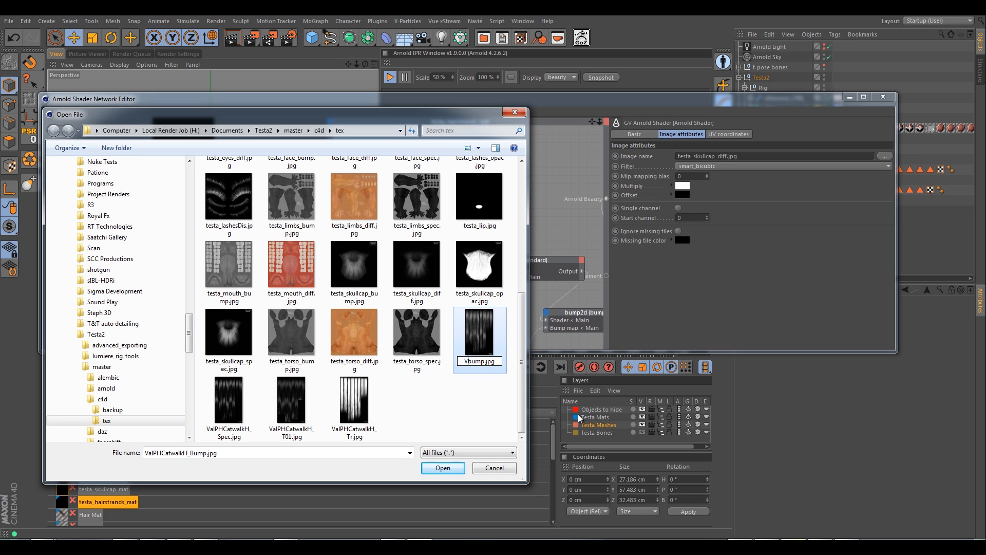
type("testa")
type("_hairsta")
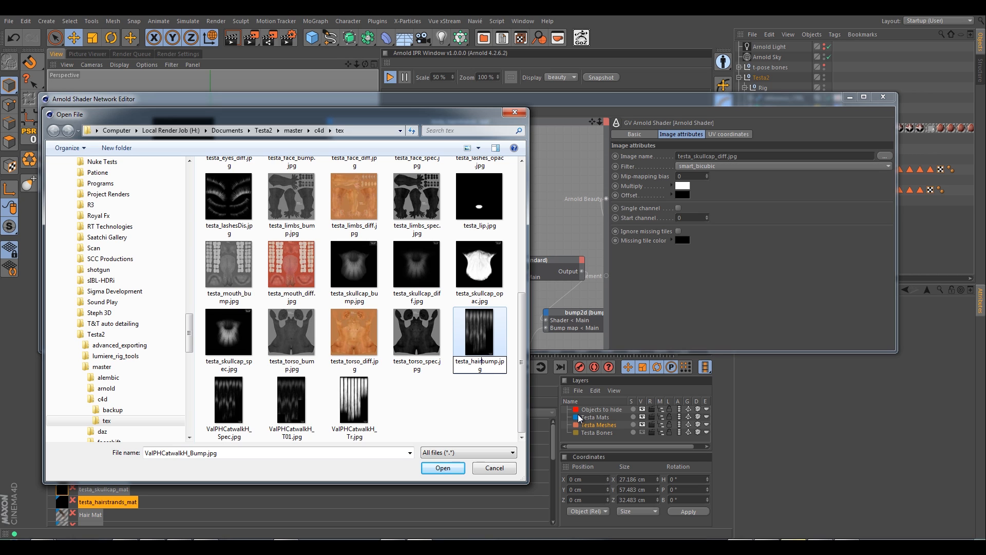
type("rands_")
key("shift+Left")
key("shift+Left")
key("shift+Left")
key("shift+Left")
key("shift+Left")
key("shift+Left")
key("shift+Left")
key("shift+Left")
key("shift+Left")
key("shift+Left")
key("shift+Left")
key("shift+Left")
key("shift+Left")
key("shift+Left")
key("ctrl+c")
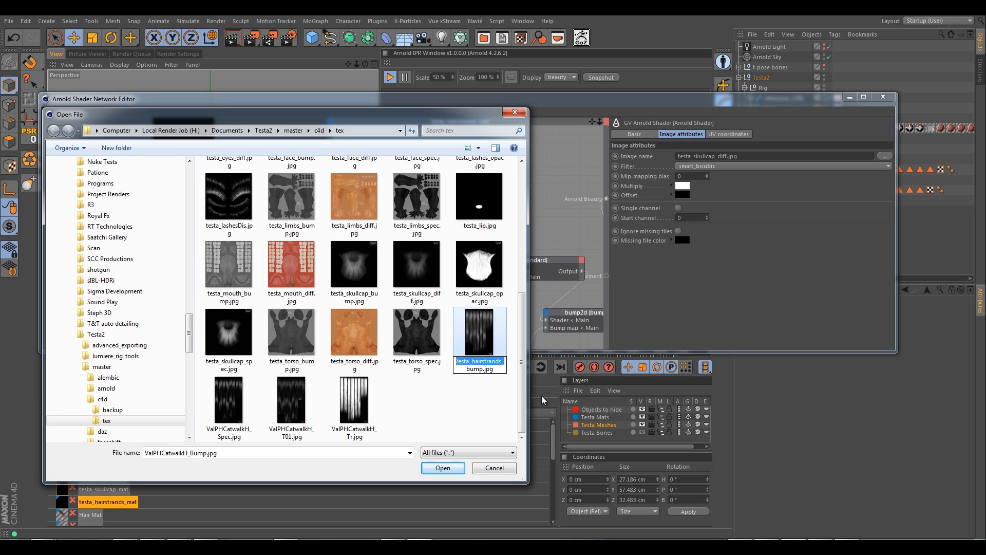
left_click(493, 400)
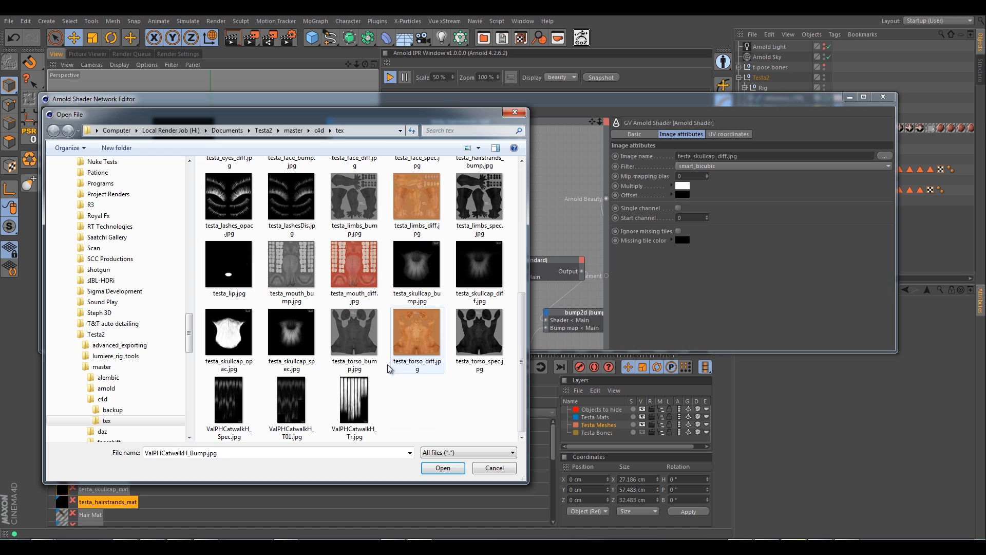
Rename the texture file ValPHCatwalkH_Spec.jpg as testa_hairstrands_spec.jpg, reusing the copied prefix
left_click(240, 397)
left_click(226, 433)
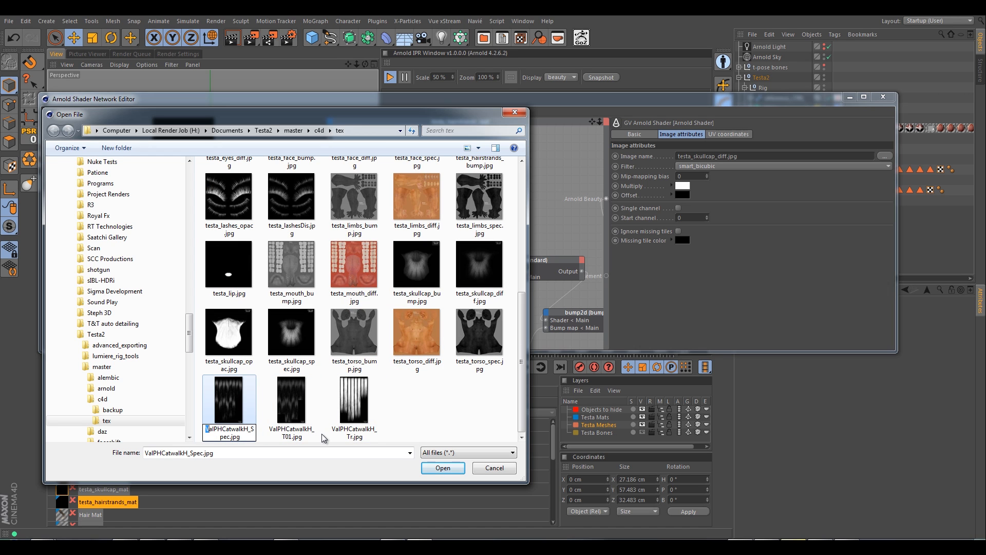
key("shift+Right")
key("shift+Right")
key("shift+Right")
key("shift+Right")
key("shift+Right")
key("shift+Right")
key("shift+Right")
key("shift+Right")
key("shift+Right")
key("shift+Right")
key("shift+Right")
key("shift+Right")
key("shift+Right")
type("s")
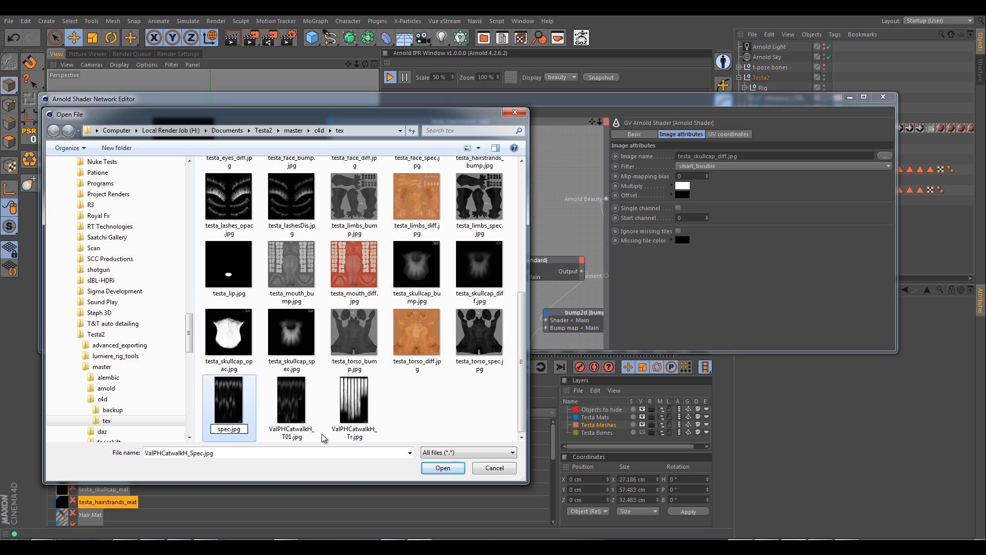
key("ctrl+v")
Rename the texture file ValPHCatwalkH_T01.jpg as testa_hairstrands_diff.jpg, reusing the copied prefix
left_click(289, 439)
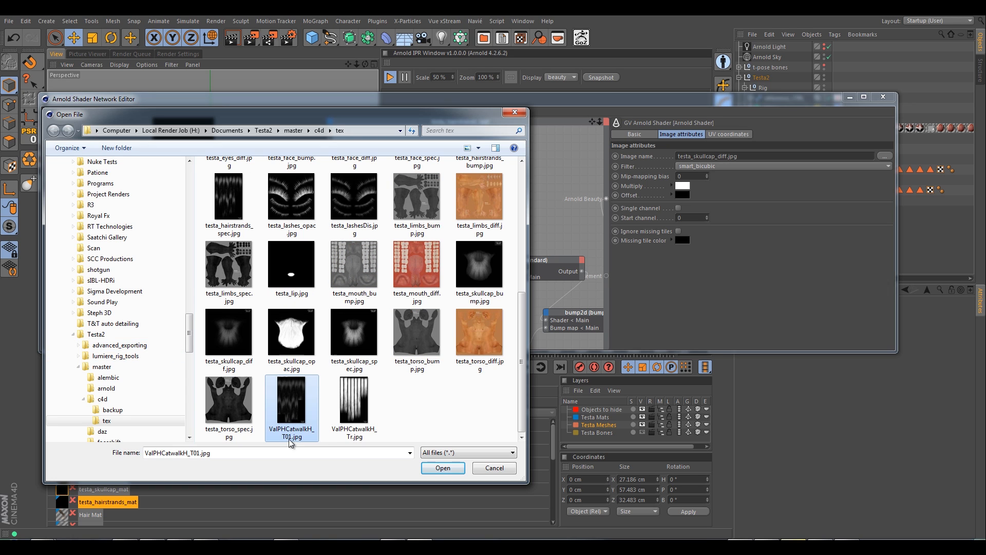
left_click(293, 437)
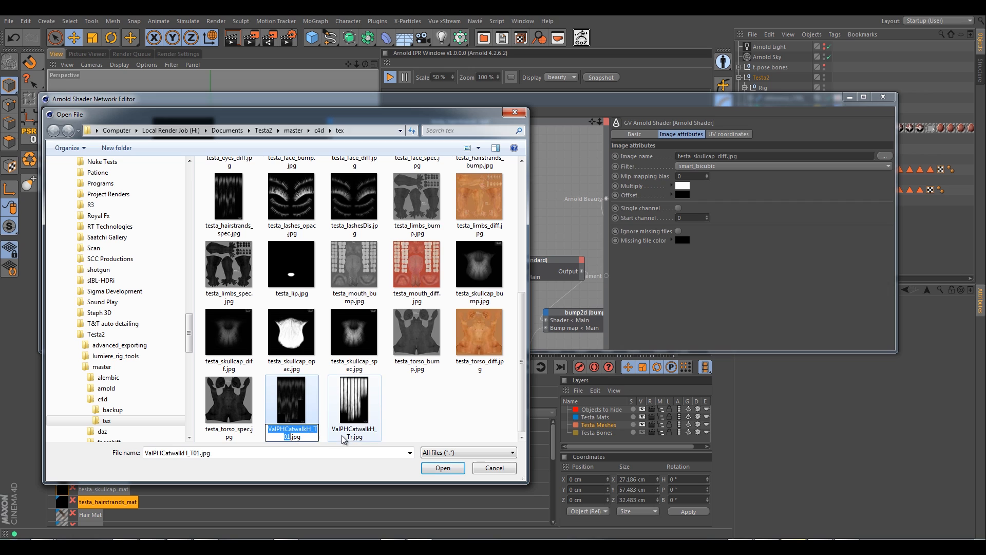
key("Right")
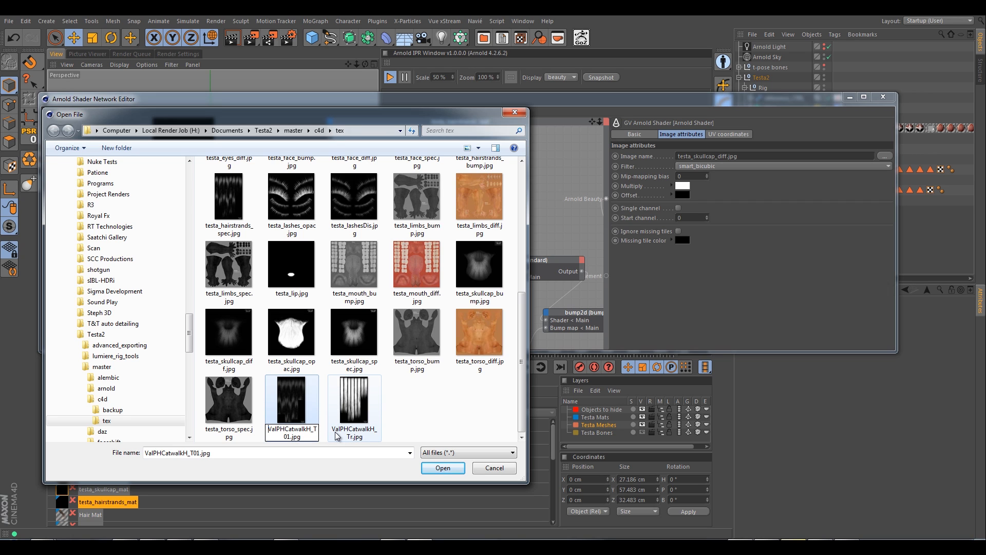
key("shift+Right")
key("shift+Right")
key("shift+Right")
key("shift+Right")
key("shift+Right")
key("shift+Right")
key("shift+Right")
key("shift+Right")
key("shift+Right")
key("shift+Right")
key("shift+Right")
key("shift+Right")
key("shift+Right")
key("shift+Right")
key("shift+Right")
key("shift+Right")
key("BackSpace")
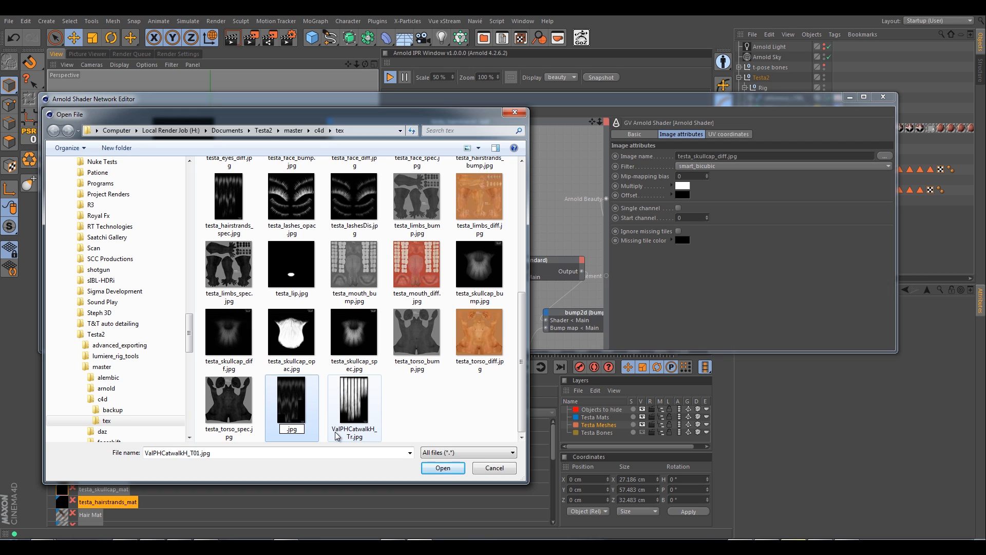
key("ctrl+v")
type("diff")
key("Return")
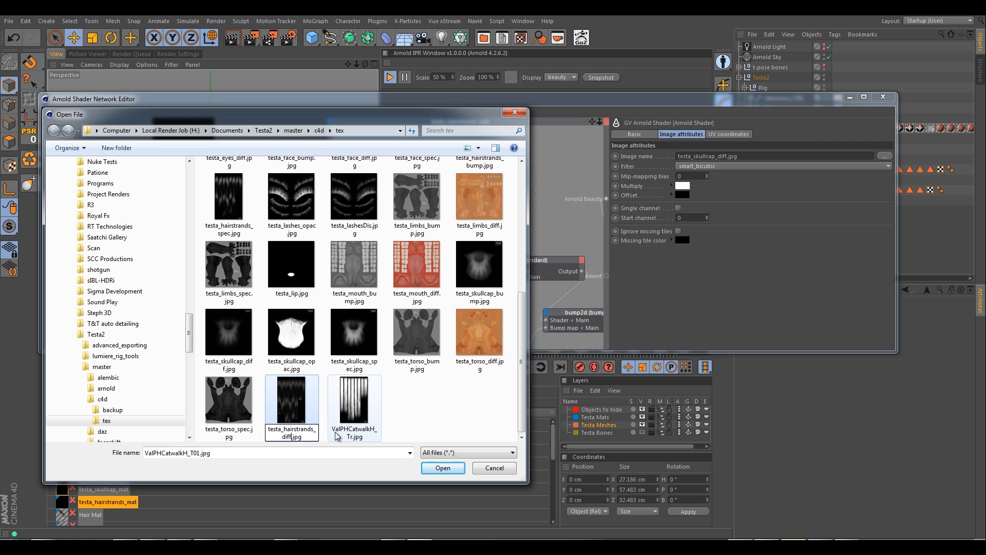
Rename the texture file ValPHCatwalkH_Tr.jpg as testa_hairstrands_opac.jpg, reusing the copied prefix
left_click(348, 434)
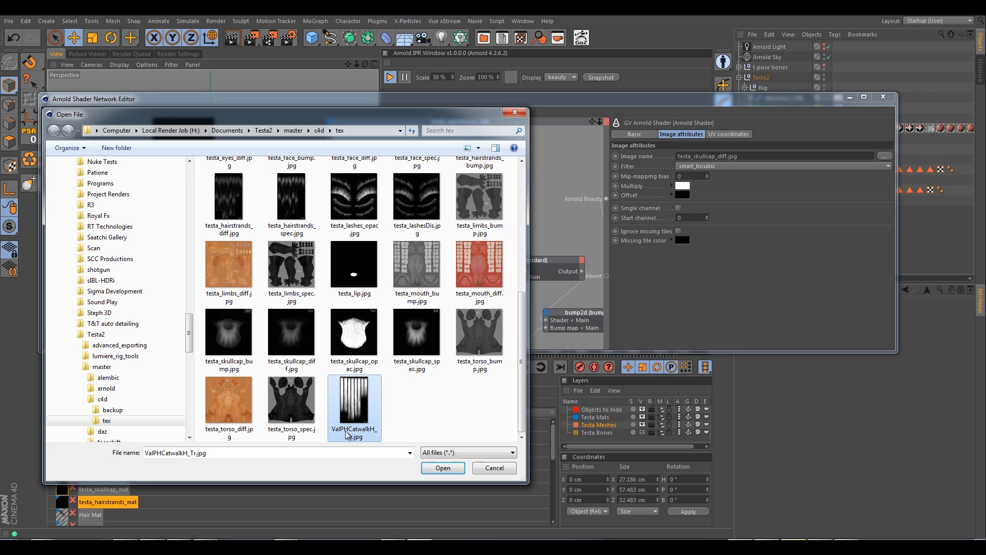
left_click(349, 434)
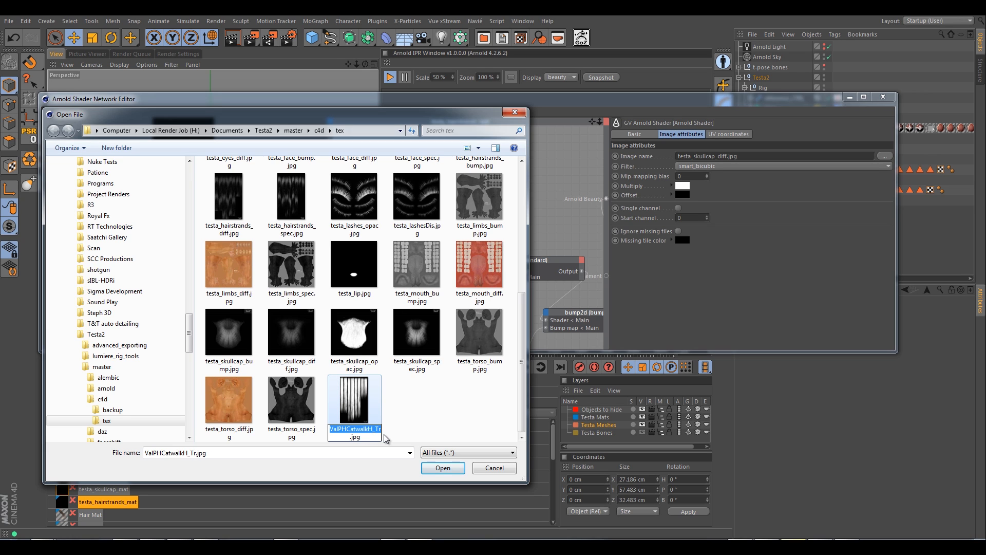
key("ctrl+v")
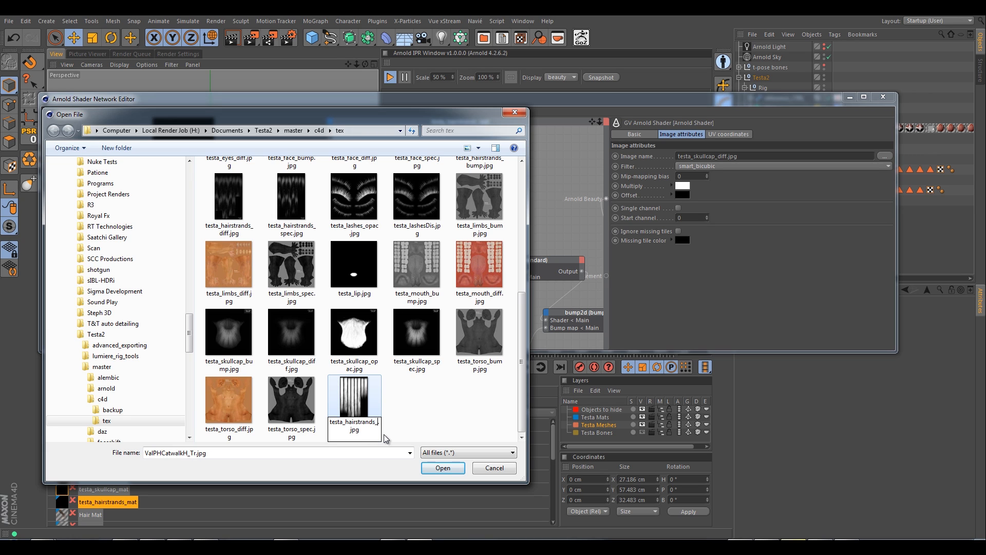
type("opac")
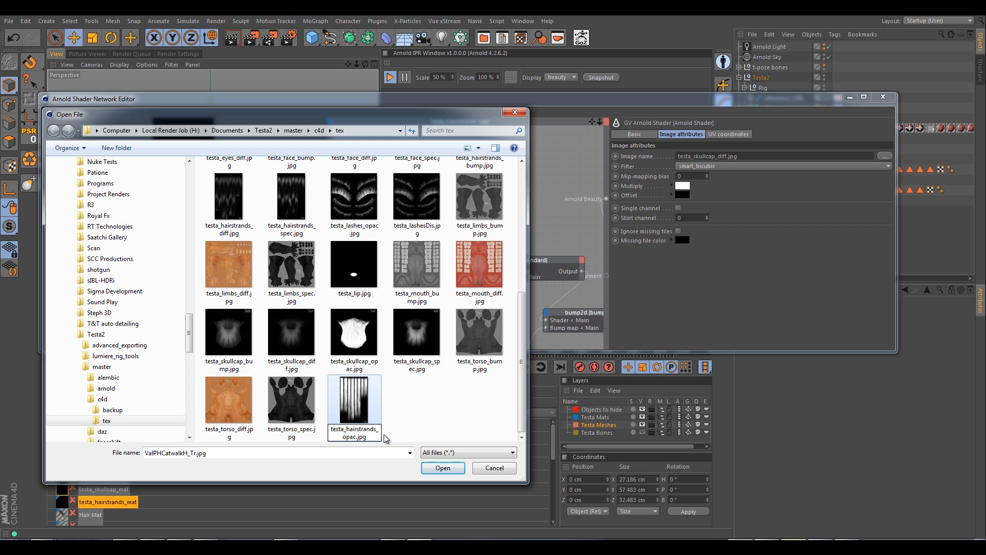
left_click(437, 429)
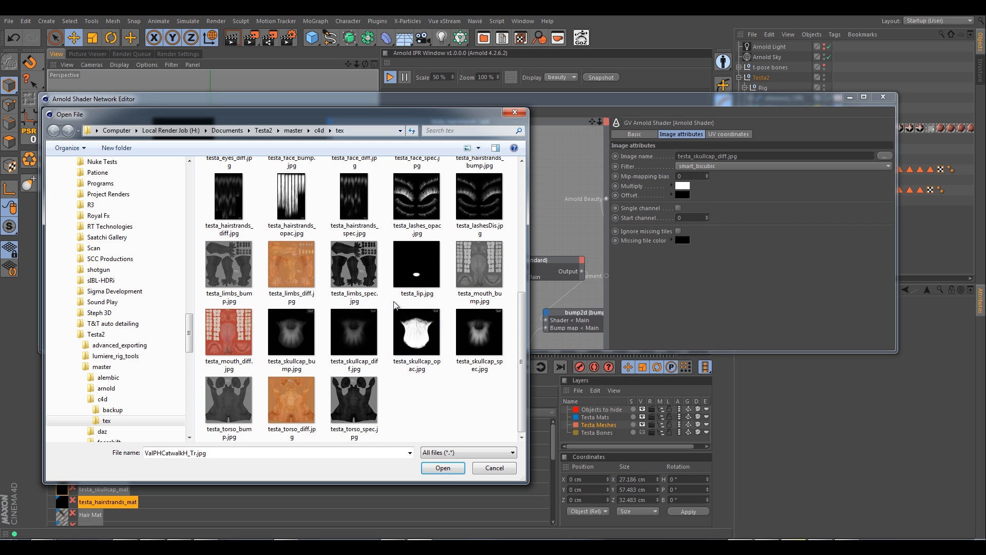
Load testa_hairstrands_diff.jpg into the image node feeding the standard shader's diffuse color
scroll(396, 305, "up", 5)
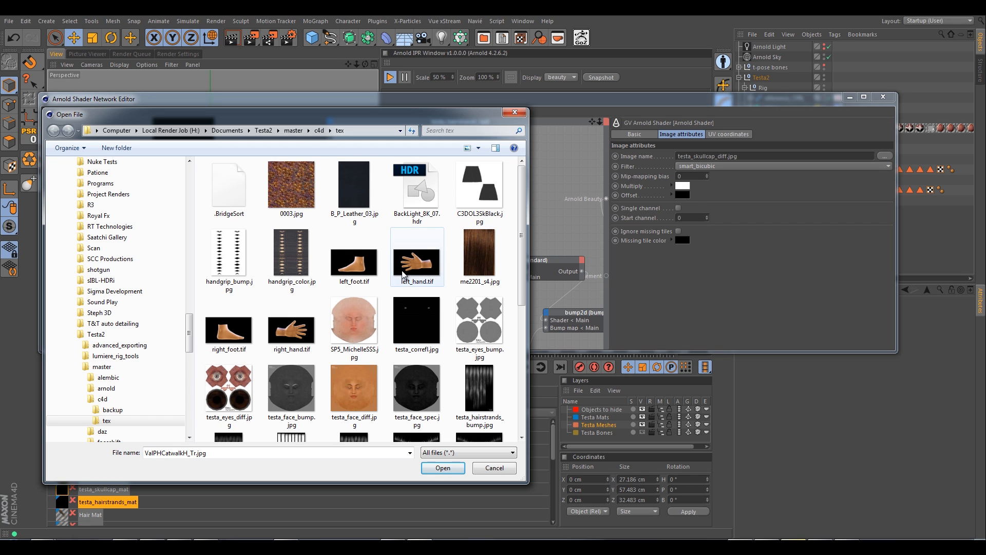
scroll(378, 343, "down", 5)
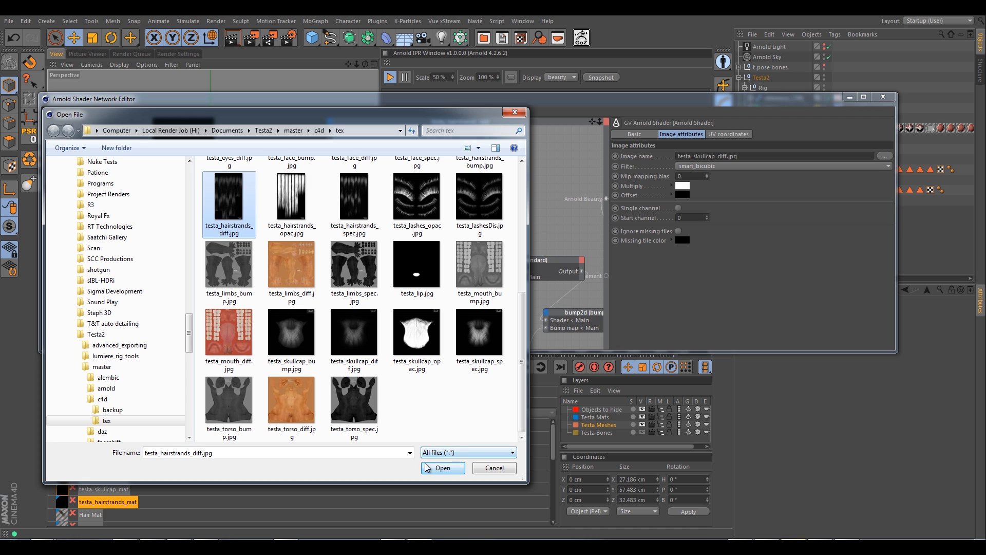
left_click(443, 467)
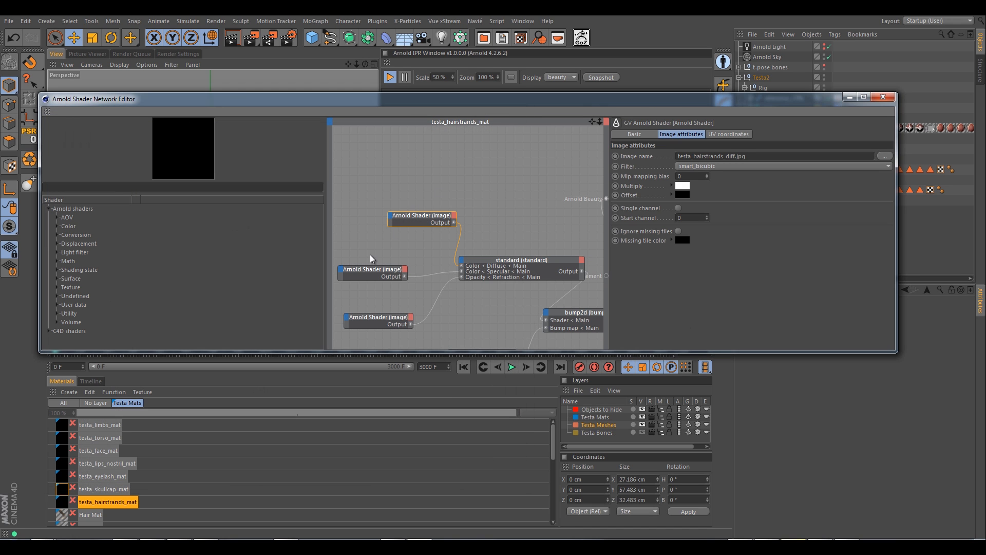
Change the specular image node's file name to testa_hairstrands_spec.jpg and reselect the diffuse image node
left_click(373, 269)
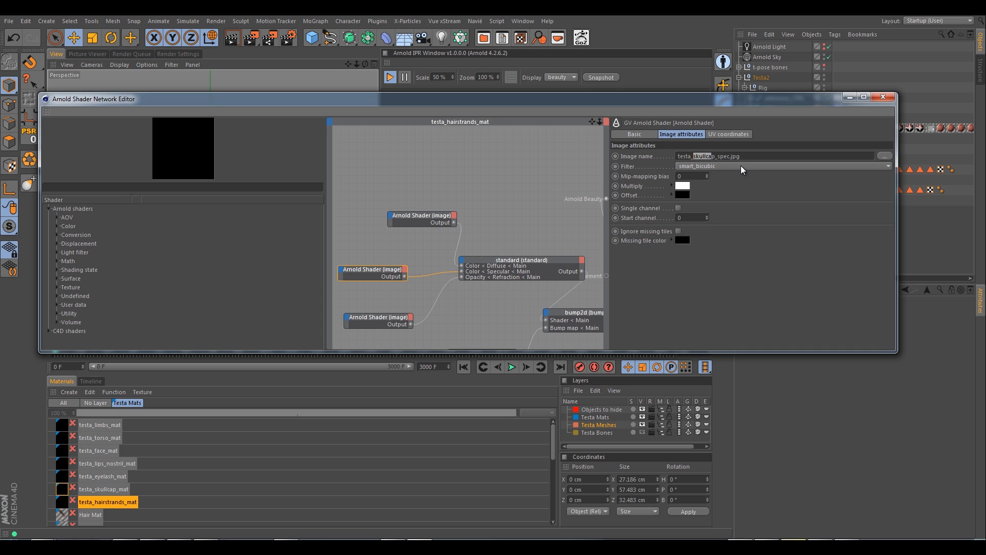
type("hairstrands")
left_click(416, 222)
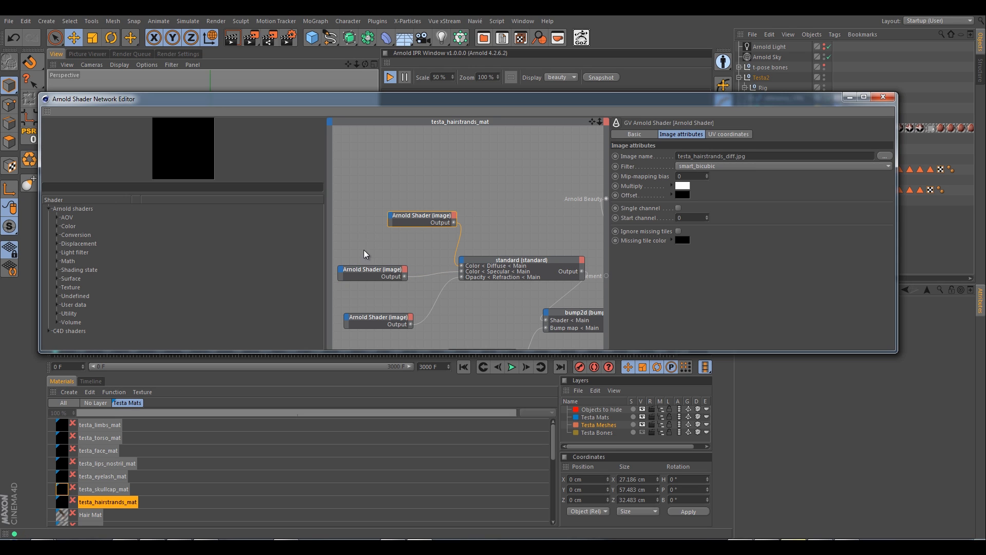
Change the opacity image node's file name to testa_hairstrands_opac.jpg
left_click(365, 271)
left_click(391, 320)
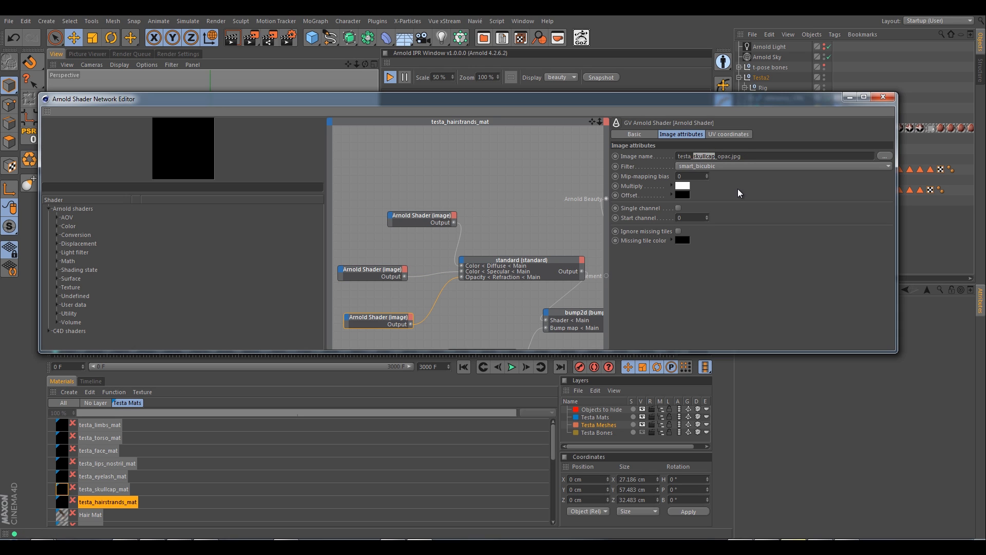
type("hairstrands")
Change the bump image node's file name to testa_hairstrands_bump.jpg and minimize the shader network editor
scroll(521, 208, "down", 3)
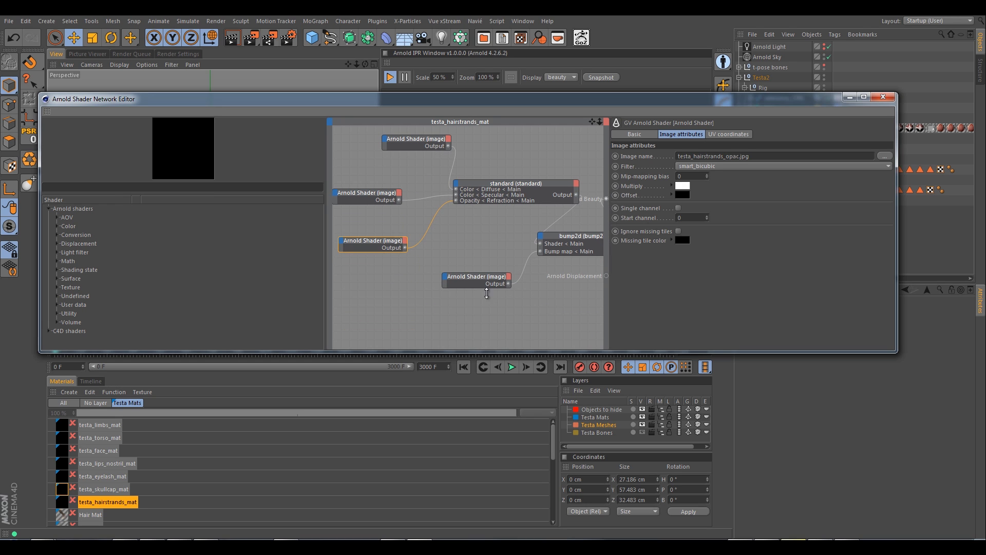
left_click(478, 283)
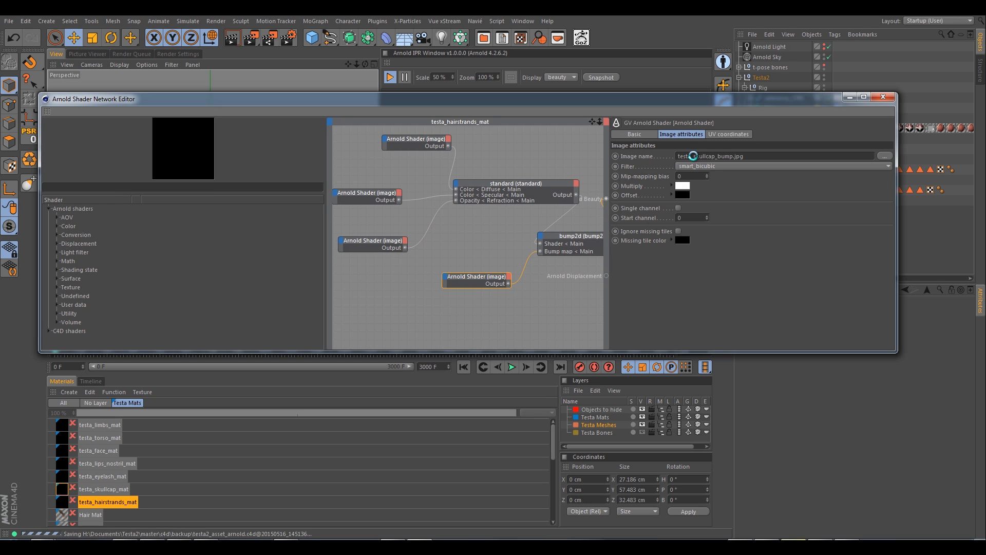
left_click_drag(703, 156, 715, 157)
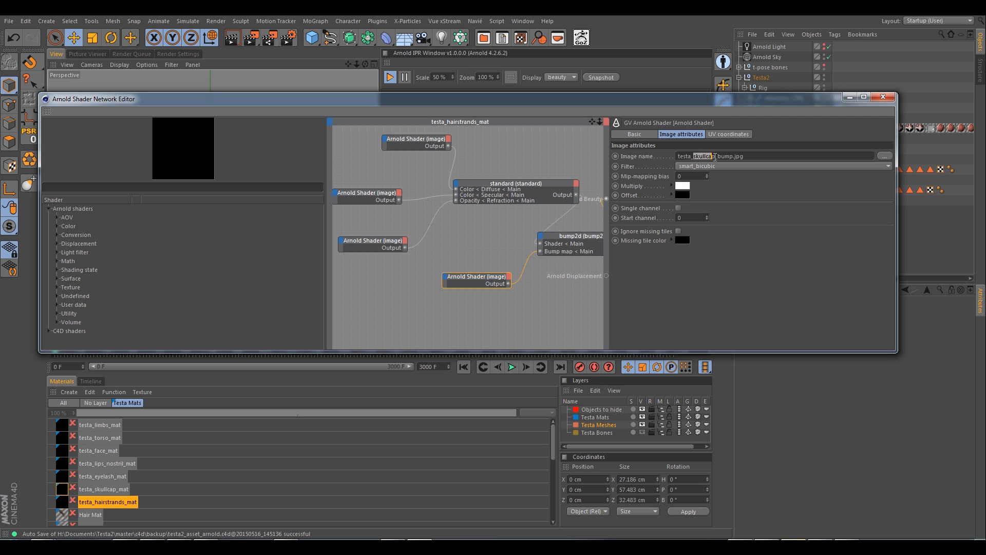
type("hairstrands")
left_click(850, 97)
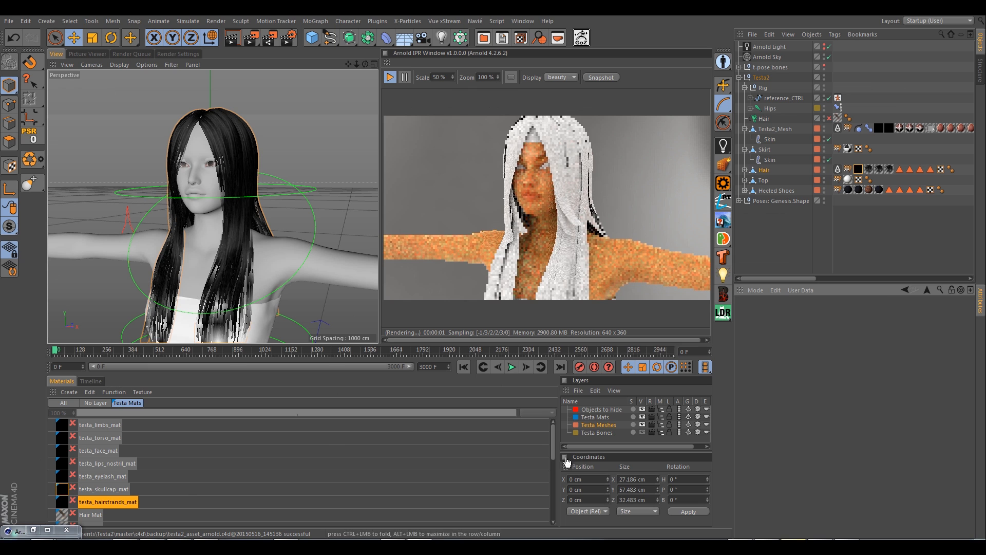
Delete the old Base material from the Testa Mats layer
scroll(200, 476, "down", 3)
scroll(199, 476, "down", 5)
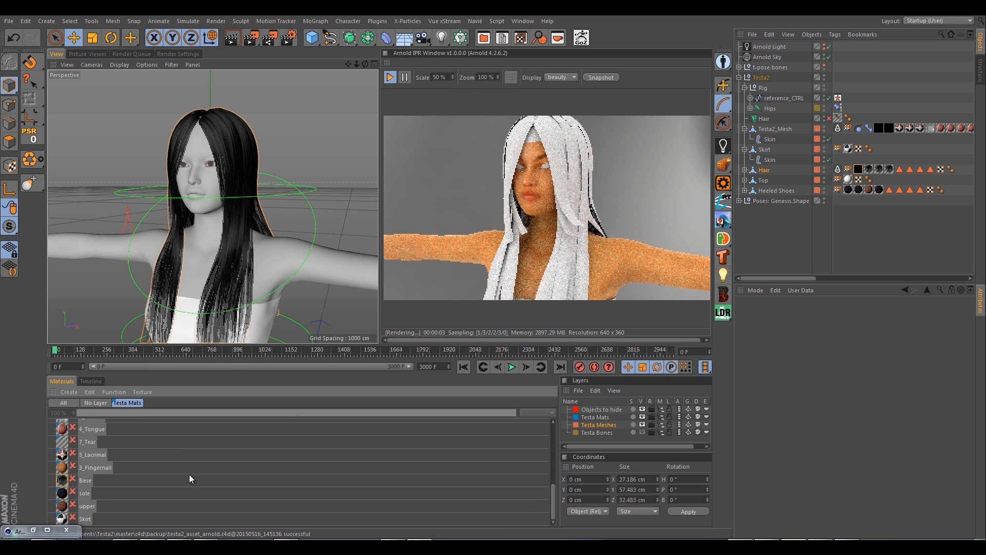
left_click(85, 481)
key("Delete")
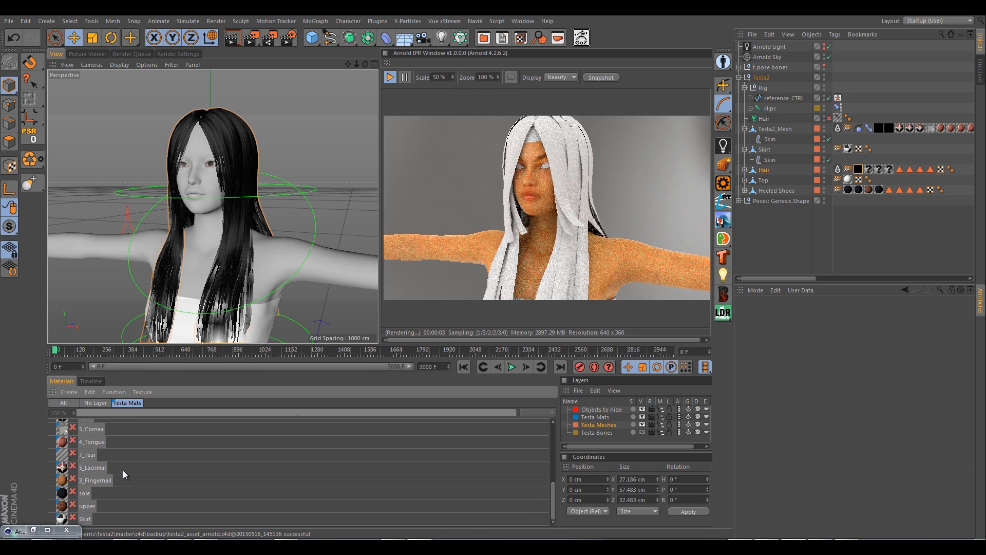
Replace the three missing material tags on the polygon Hair object with testa_hairstrands_mat
scroll(161, 474, "up", 8)
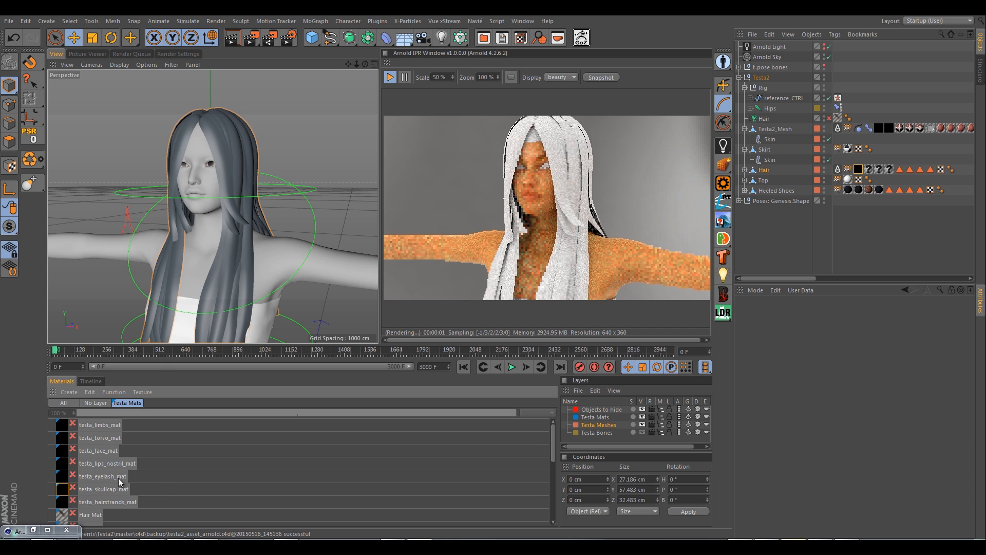
left_click(106, 502)
left_click_drag(119, 502, 869, 169)
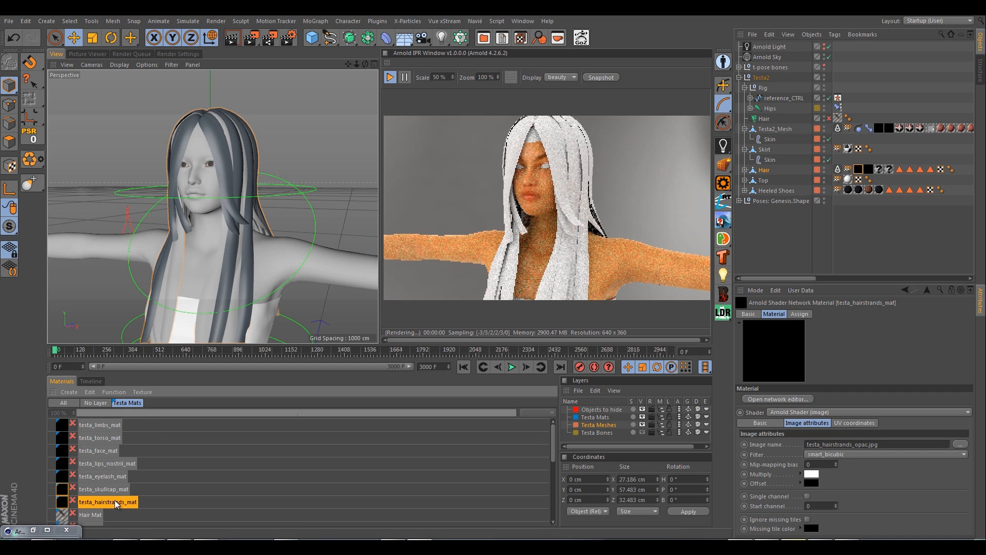
left_click_drag(116, 504, 880, 172)
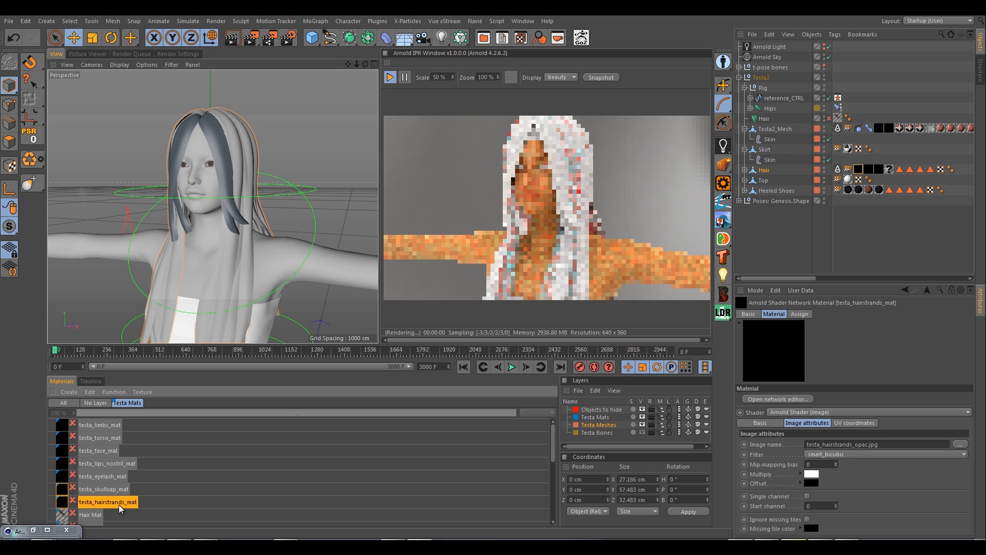
left_click_drag(120, 509, 890, 170)
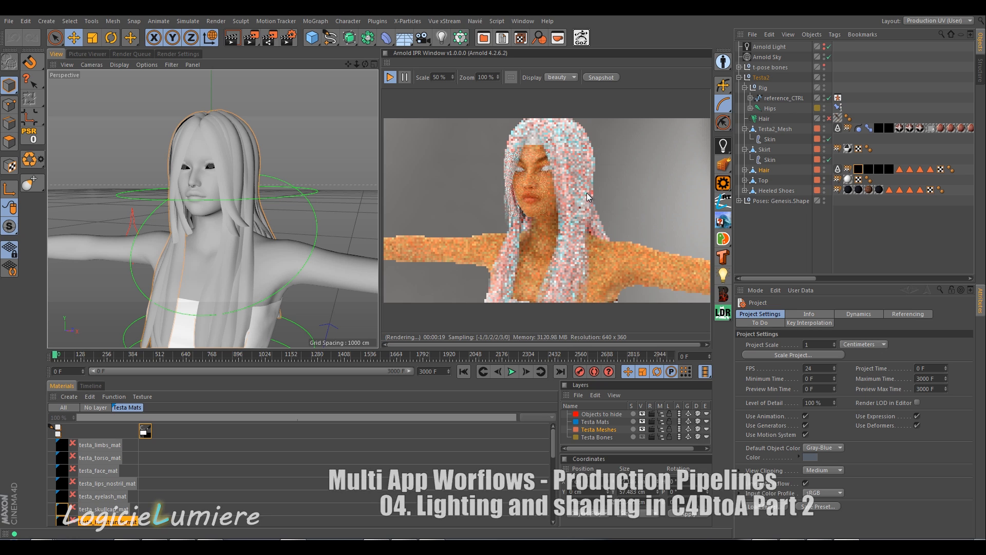
Set the sub-surface scattering weight of testa_hairstrands_mat's standard shader to 0 and close the network editor
left_click(114, 520)
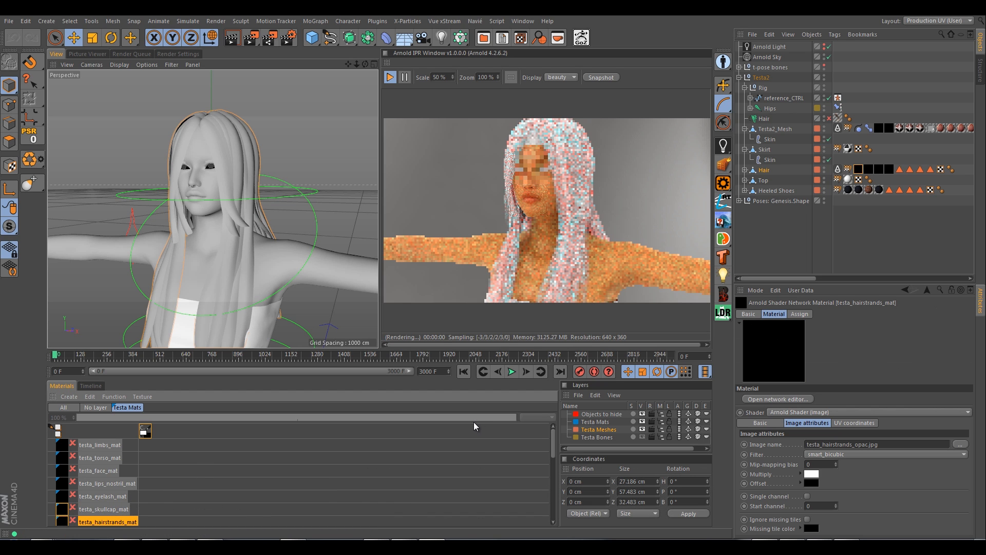
scroll(144, 493, "down", 3)
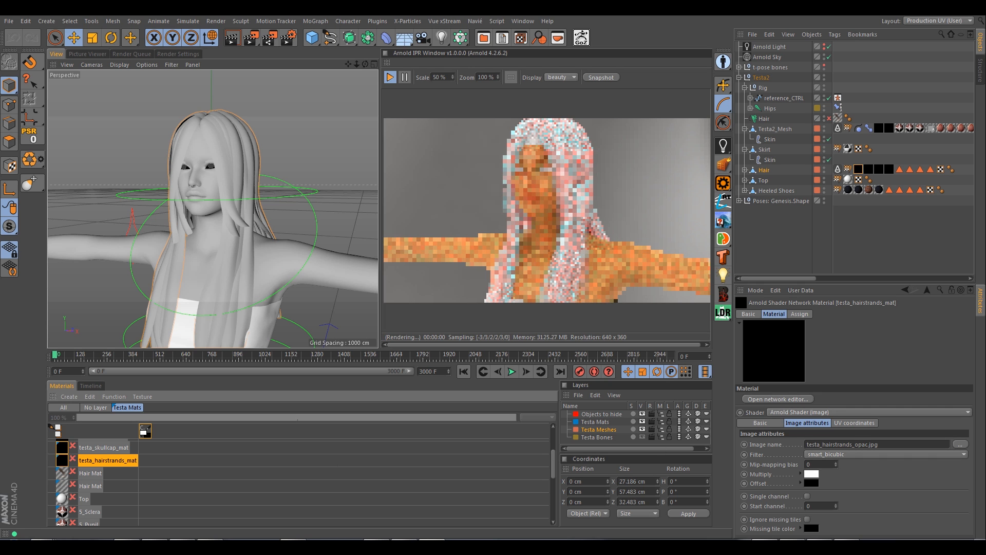
left_click(777, 399)
left_click_drag(845, 217, 313, 127)
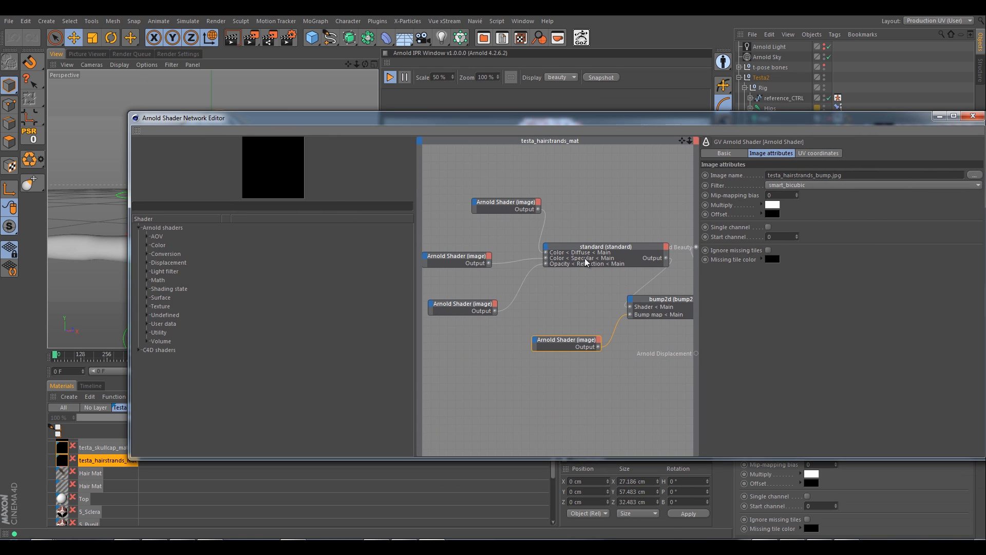
left_click(594, 252)
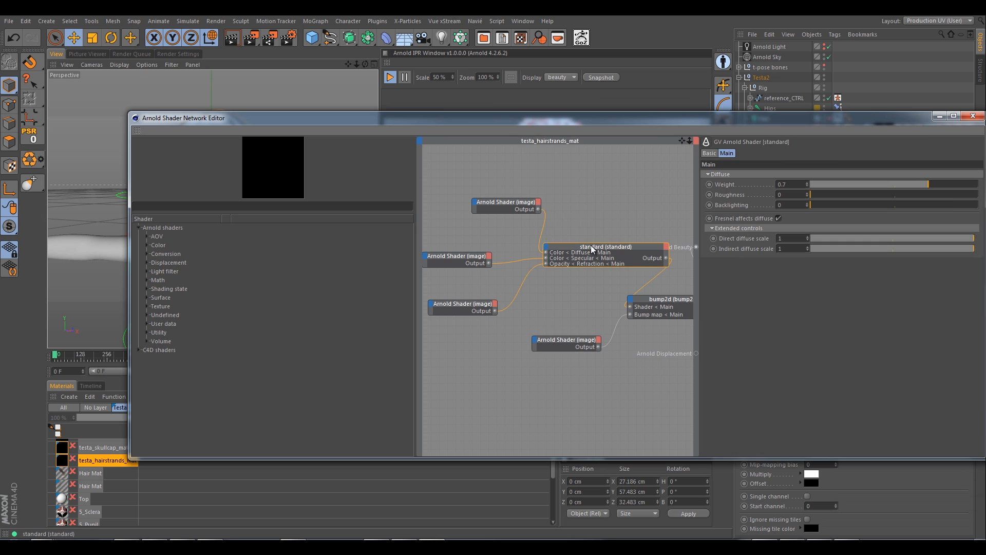
left_click(708, 291)
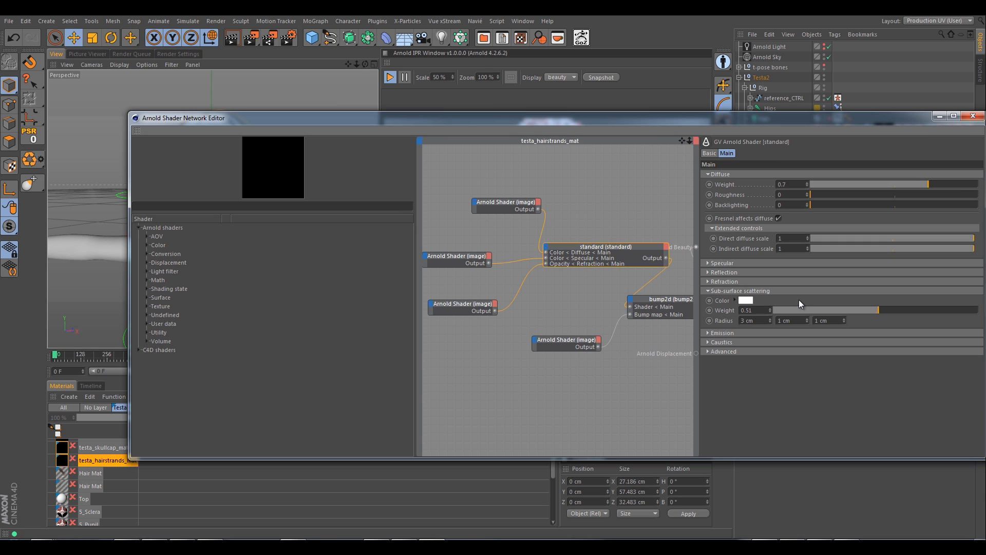
left_click_drag(622, 119, 563, 252)
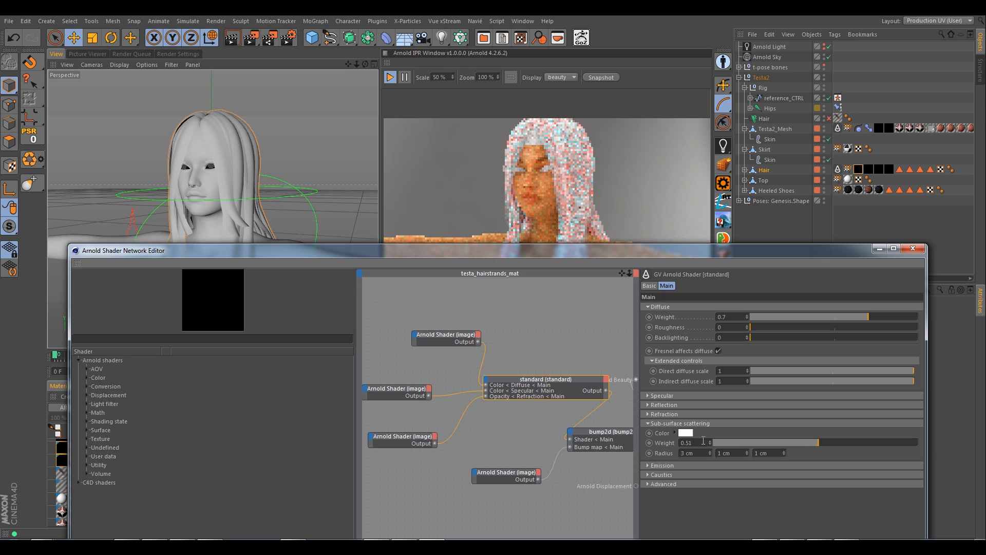
type("0")
key("Return")
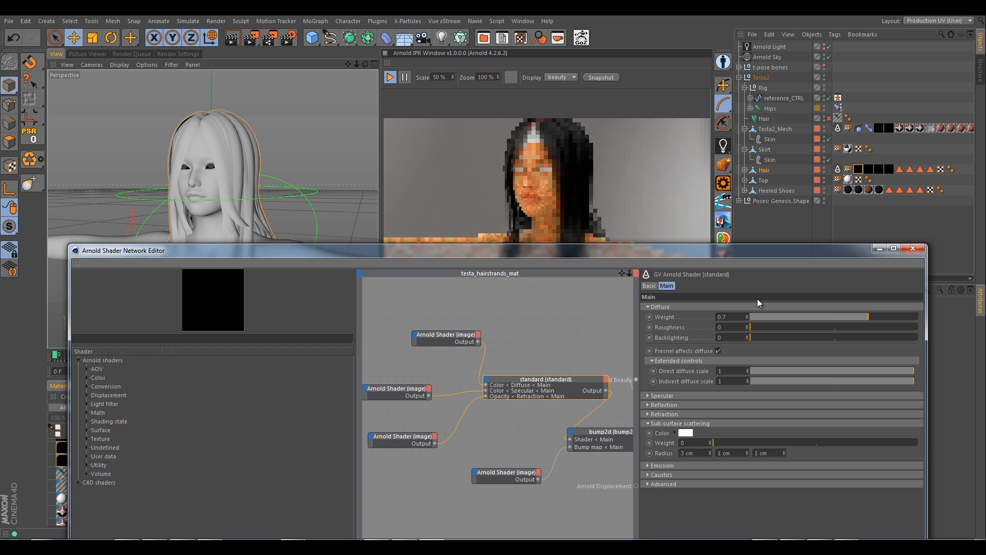
left_click(913, 248)
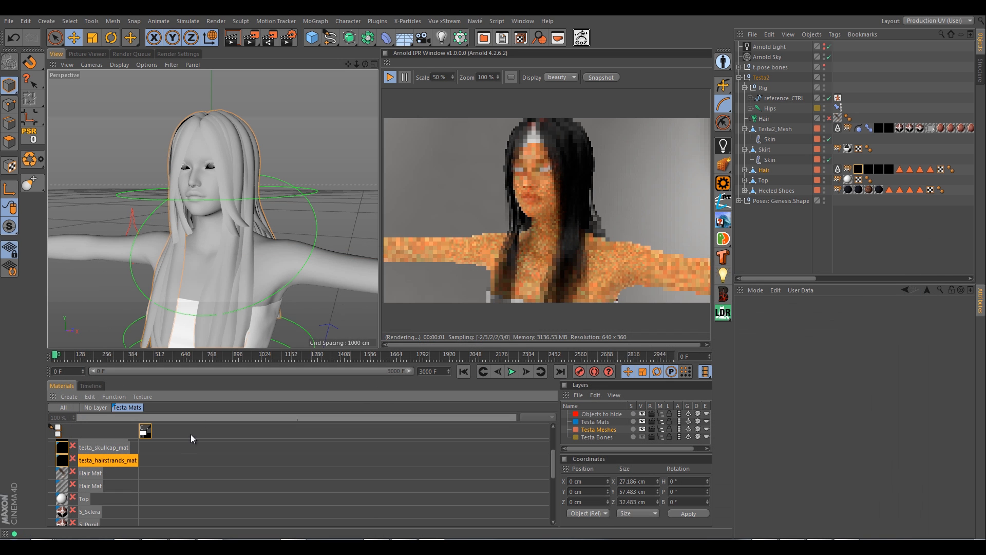
Set the sub-surface scattering weight of testa_skullcap_mat's standard shader to 0, close the network editor and save the scene
left_click(108, 448)
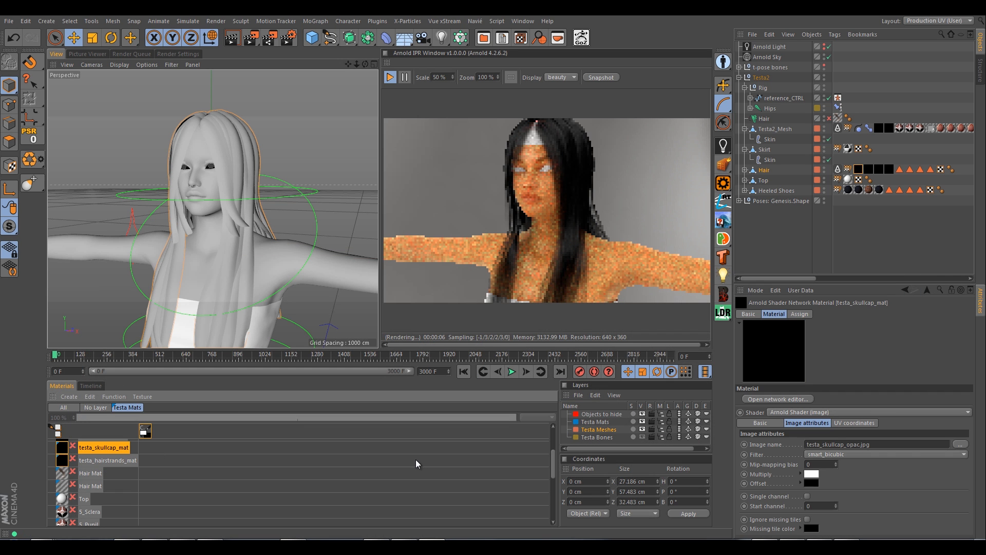
left_click(776, 399)
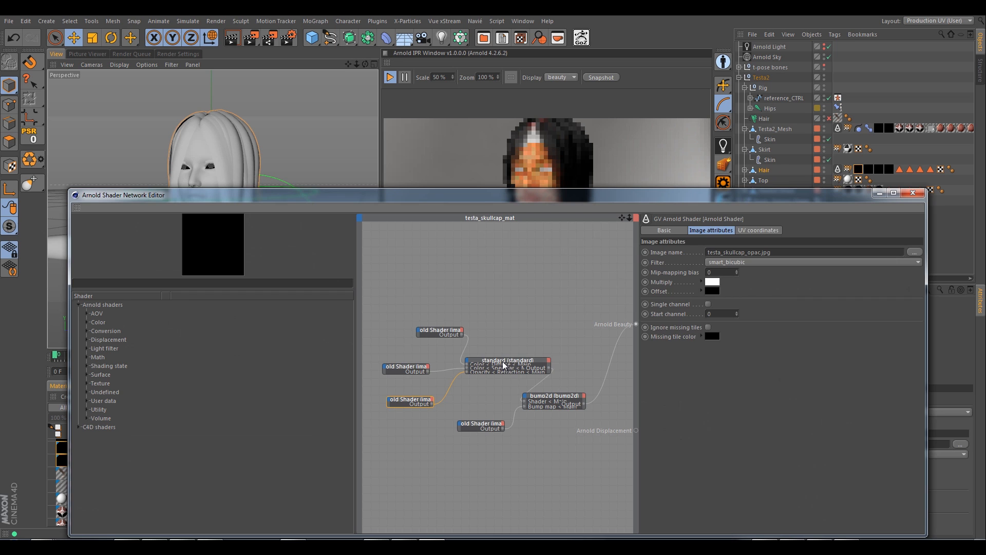
left_click(647, 367)
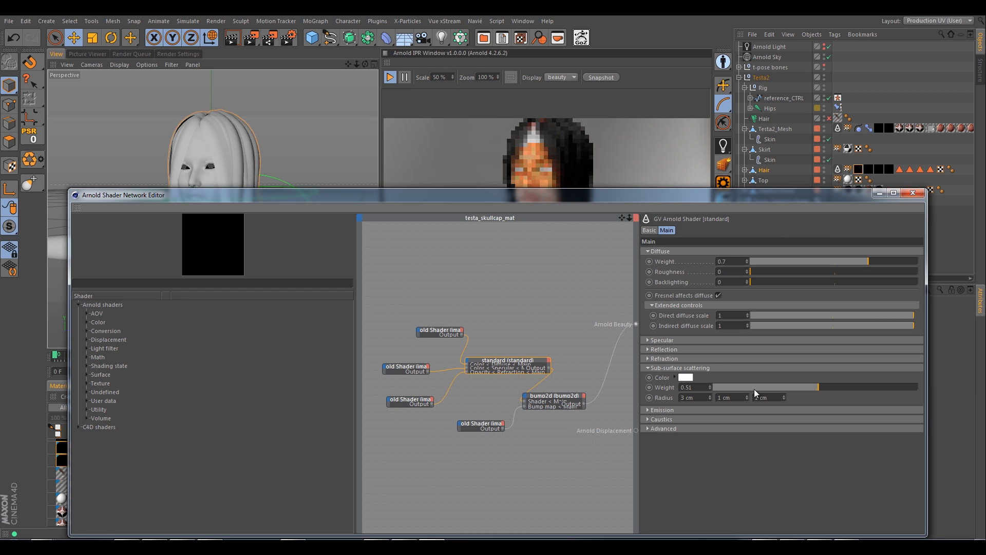
left_click_drag(754, 389, 653, 408)
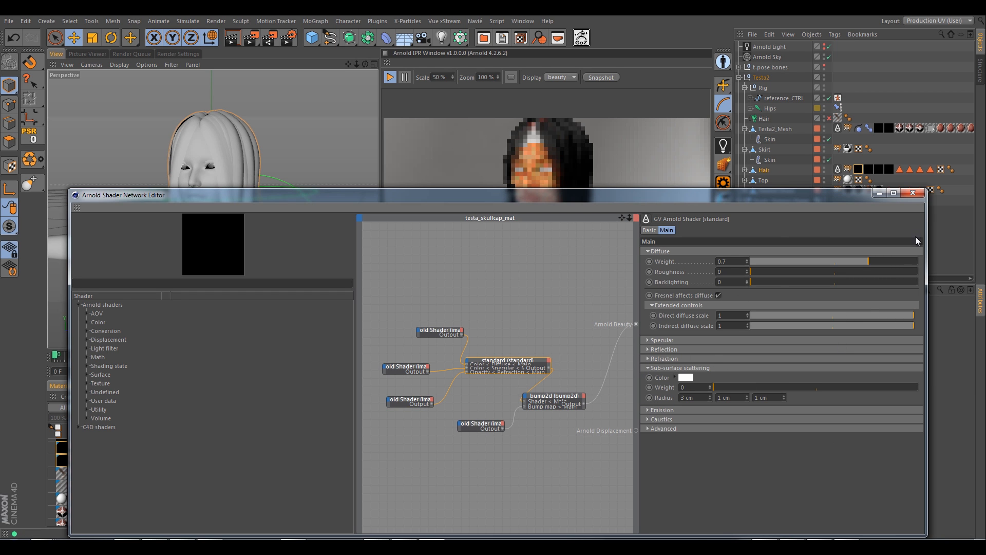
left_click(913, 193)
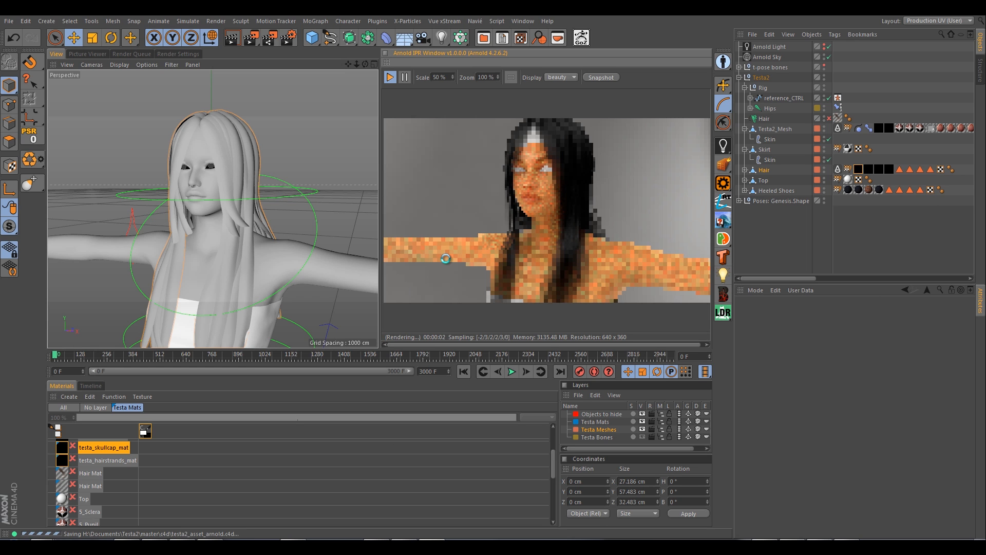
key("ctrl+s")
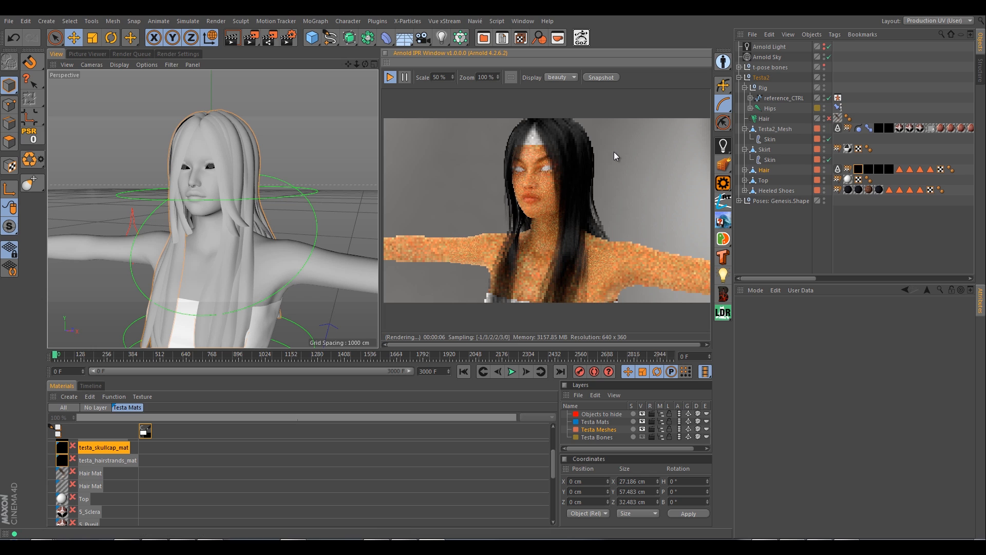
Hide the polygon Hair object in the viewport and render, and restart the Arnold IPR rendering
left_click(825, 168)
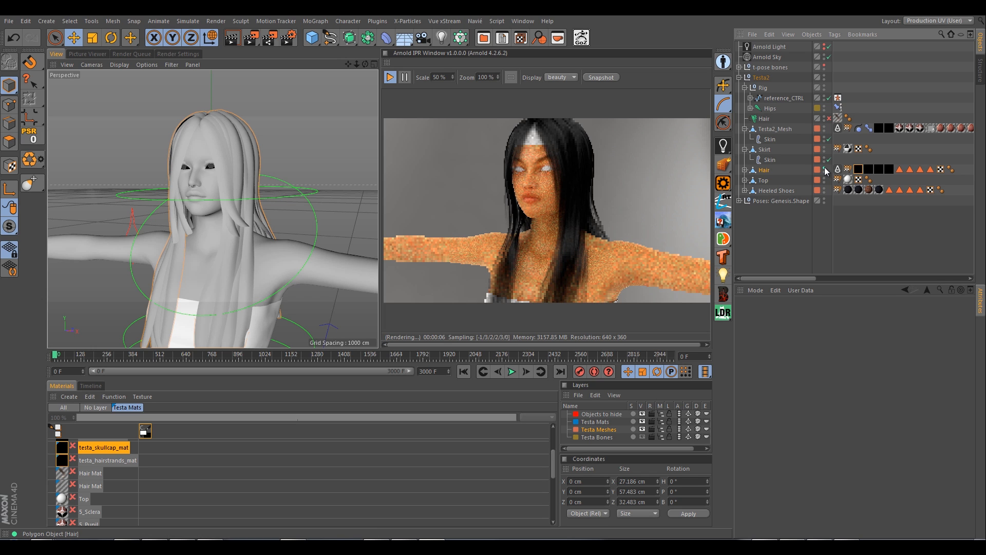
left_click(825, 168)
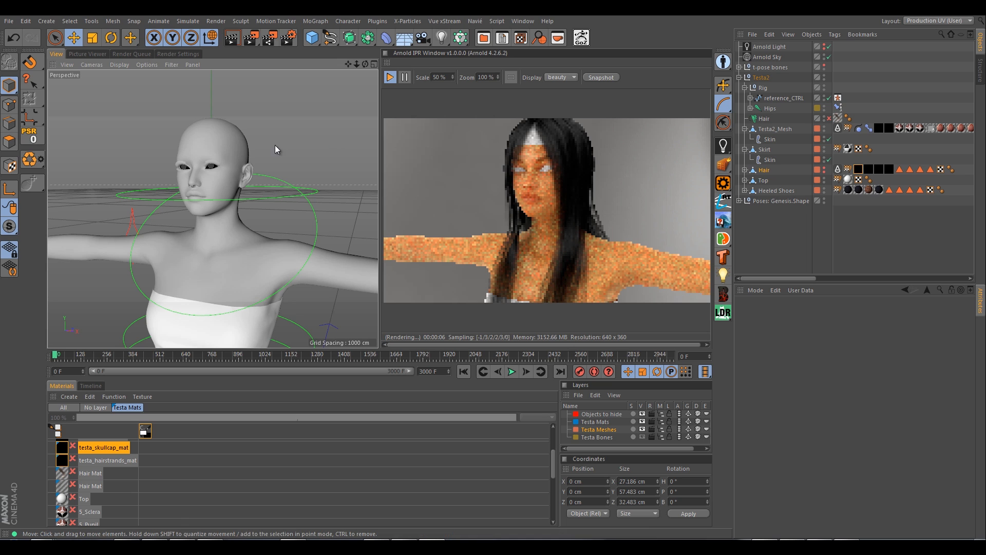
left_click(251, 138)
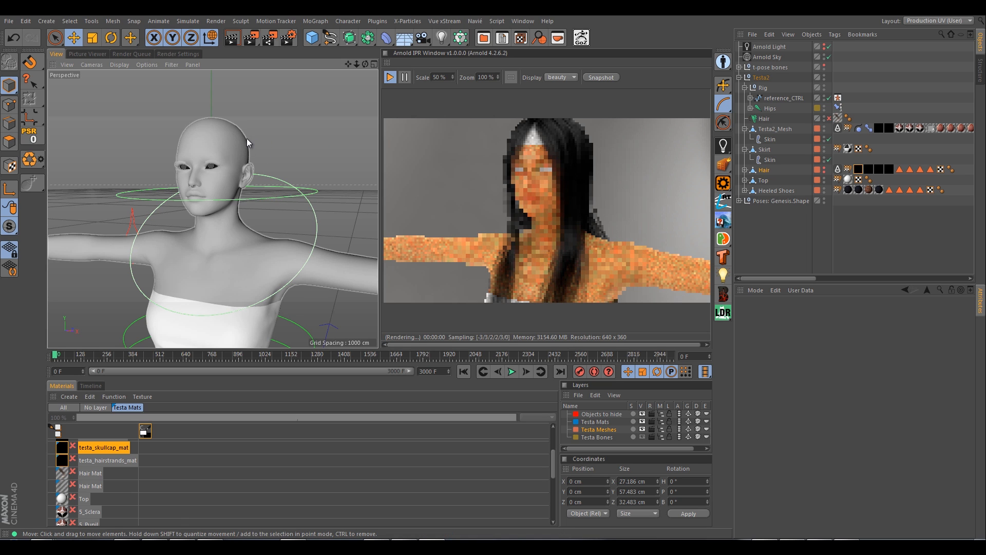
left_click(388, 78)
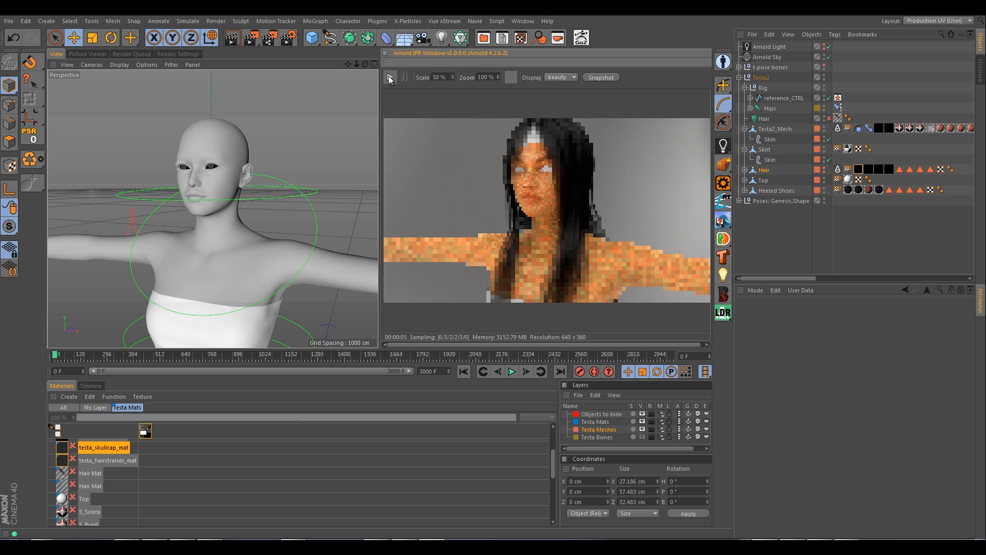
left_click(389, 78)
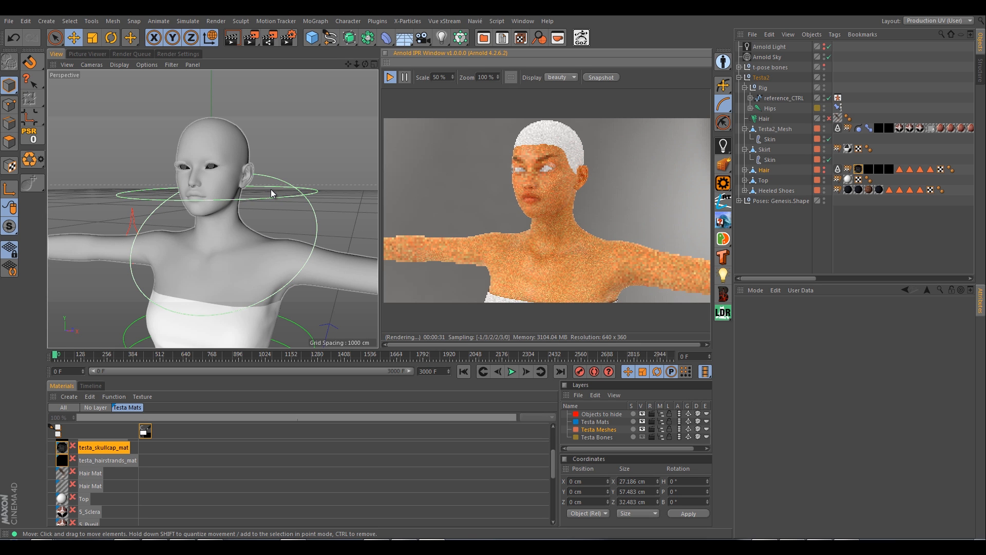
Examine the character's scalp and forehead up close from a slightly raised three-quarter angle in the IPR render
middle_click_drag(271, 190, 262, 207, "alt")
left_click_drag(260, 185, 260, 212, "alt")
scroll(260, 217, "up", 5)
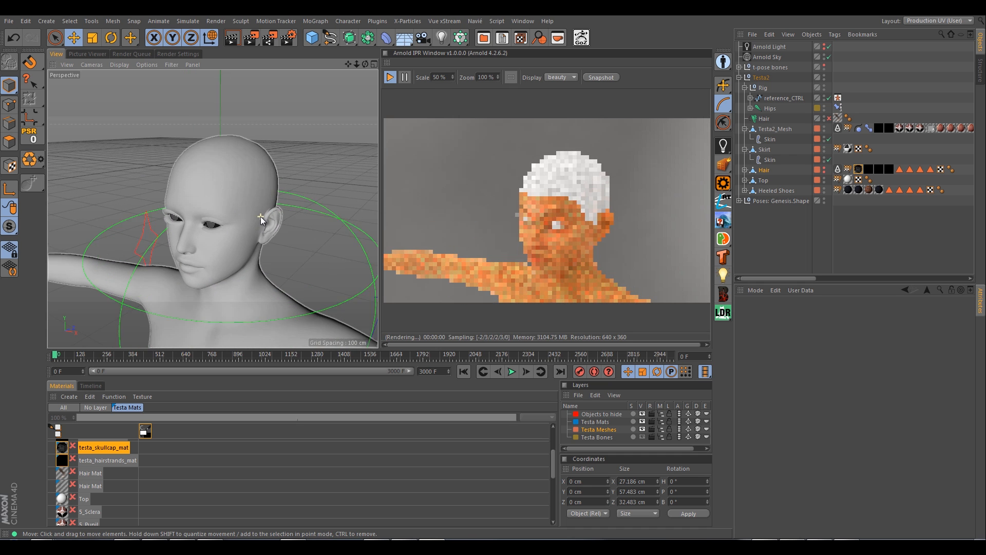
left_click_drag(261, 217, 301, 227, "alt")
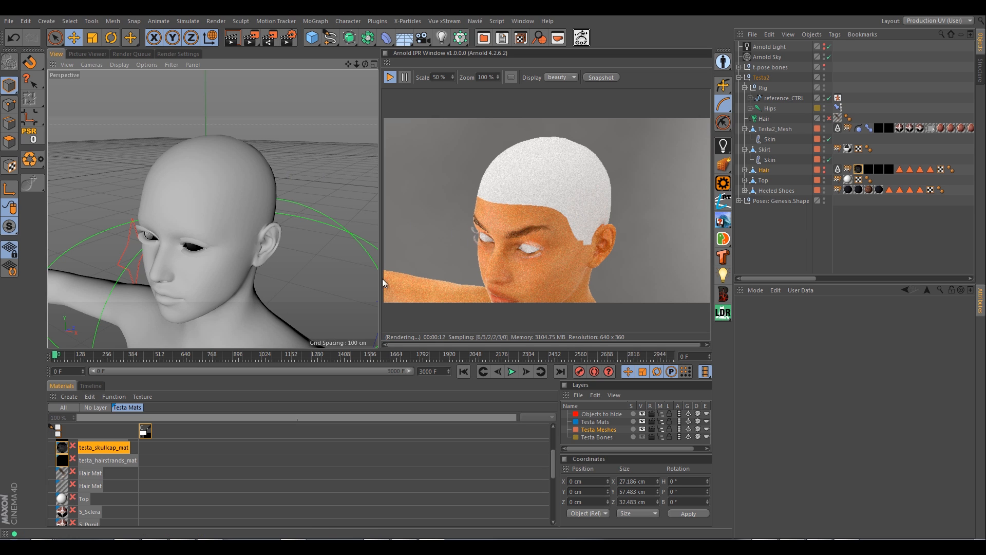
Open testa_eyelash_mat in the network editor and check the sub-surface scattering settings of its standard shader
scroll(113, 485, "up", 3)
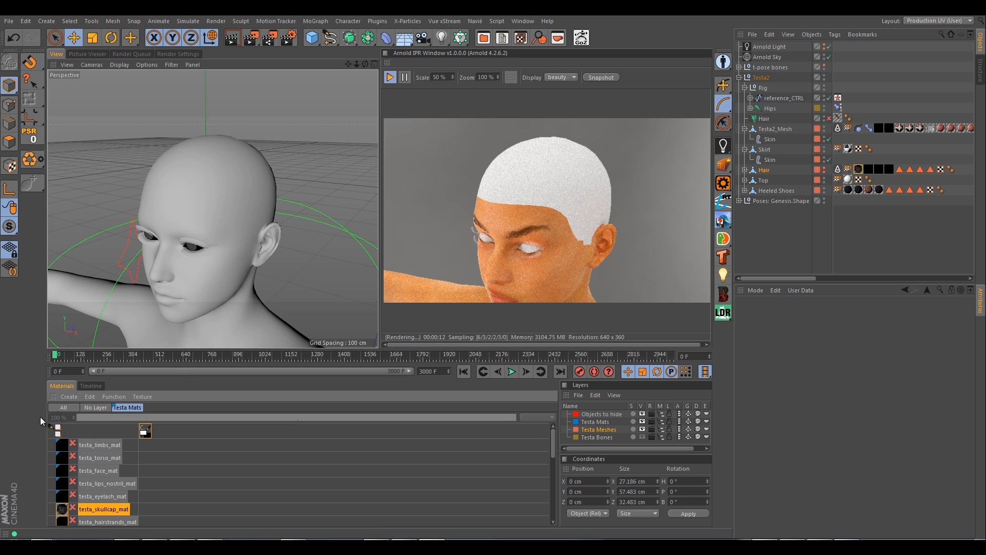
scroll(118, 490, "down", 5)
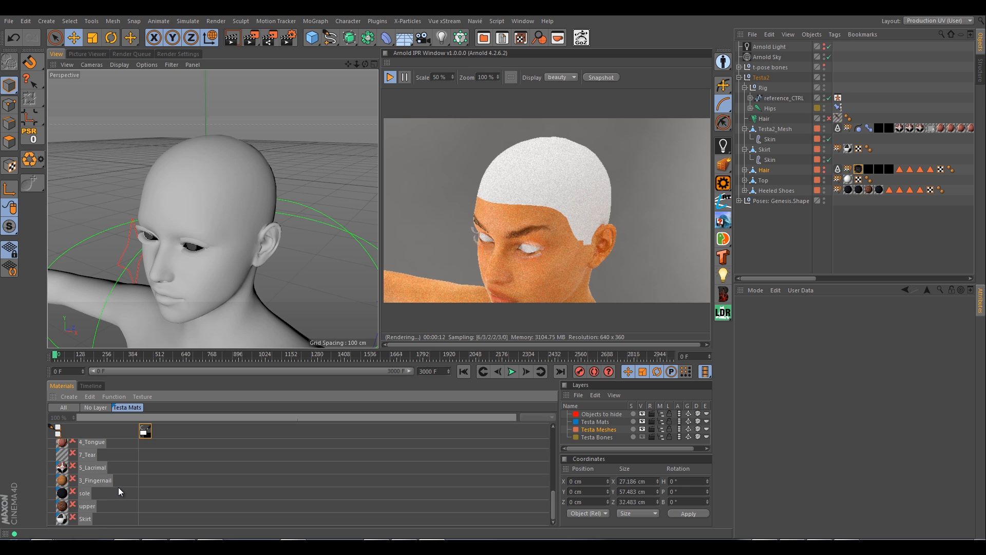
scroll(101, 466, "up", 5)
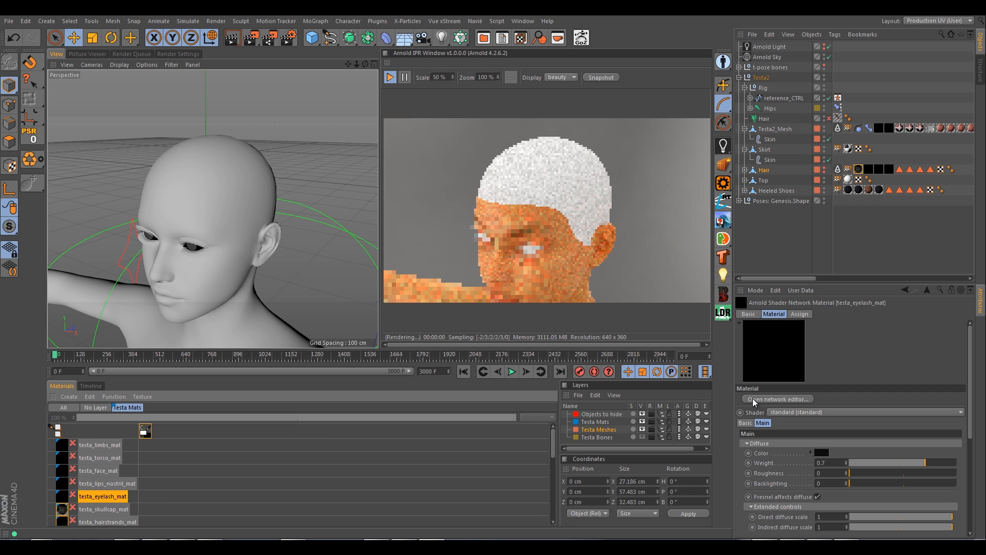
left_click(753, 399)
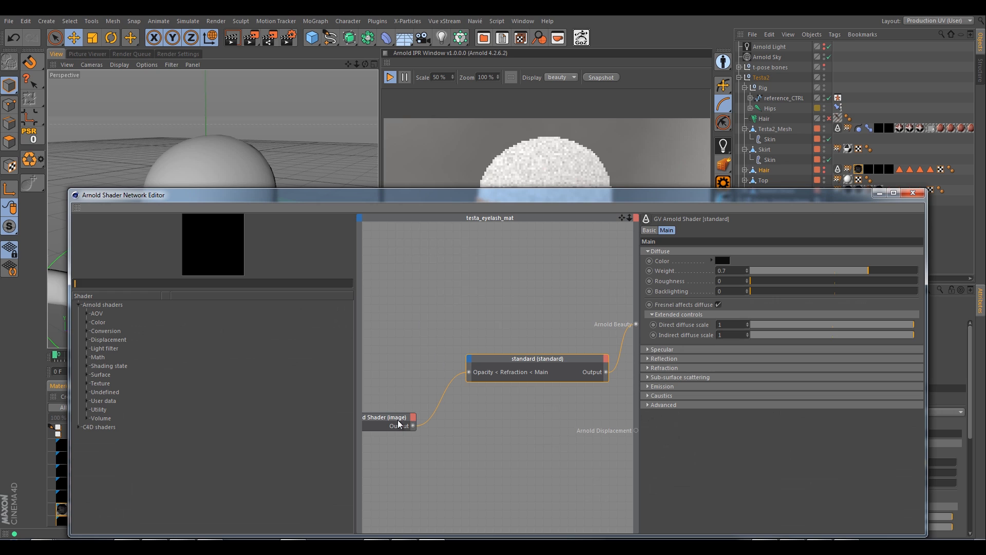
left_click(647, 377)
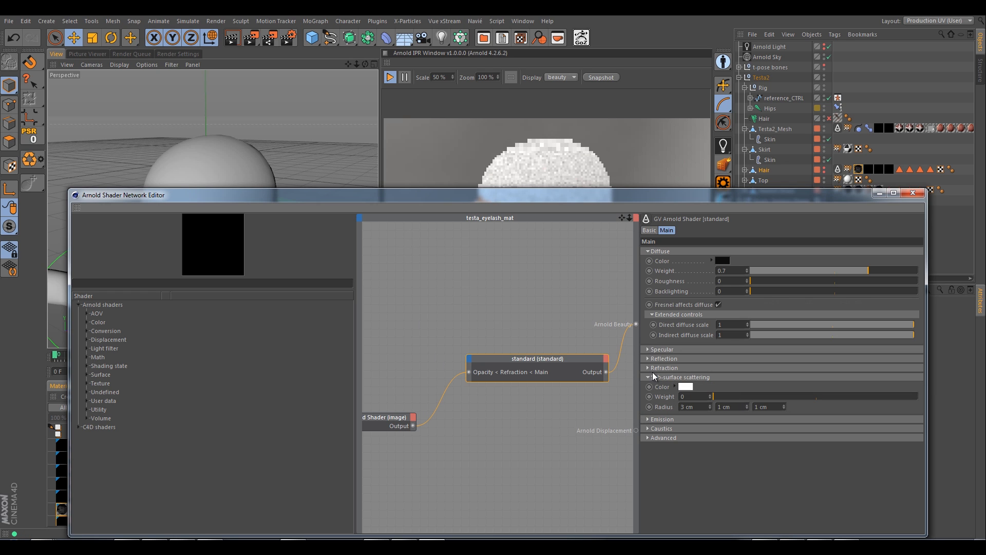
Load testa_lashes_opac.jpg into the image shader feeding testa_eyelash_mat's opacity, close the network editor and save the scene
left_click(395, 428)
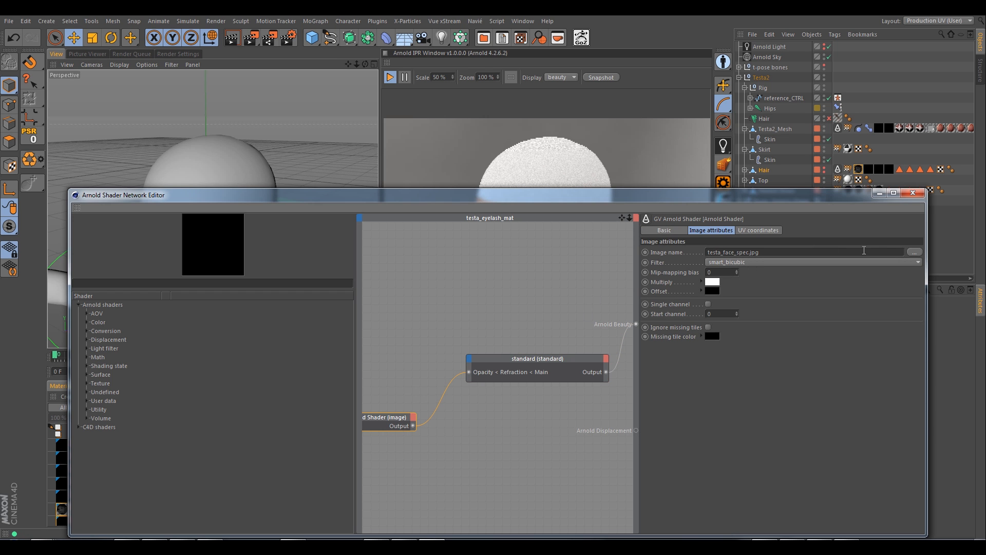
left_click(916, 252)
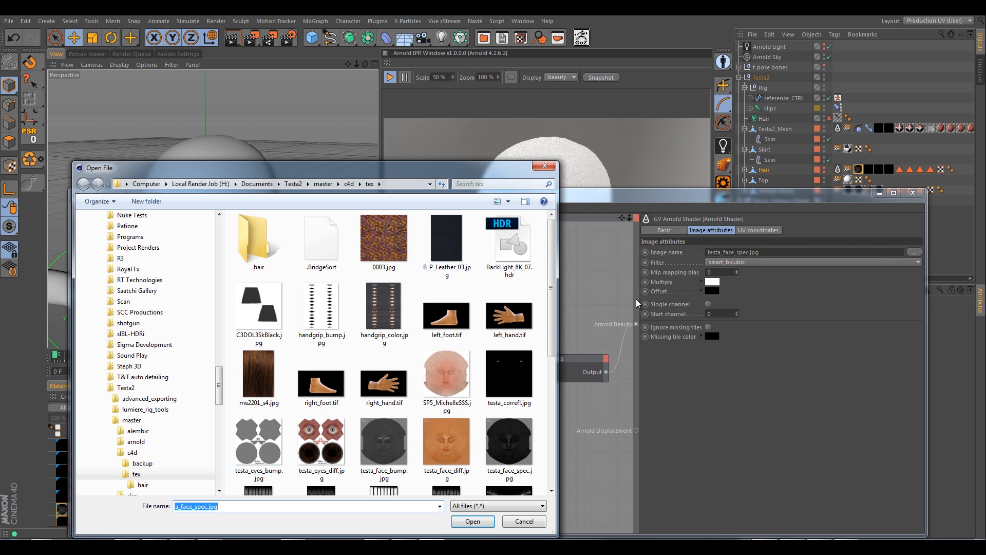
scroll(525, 345, "down", 5)
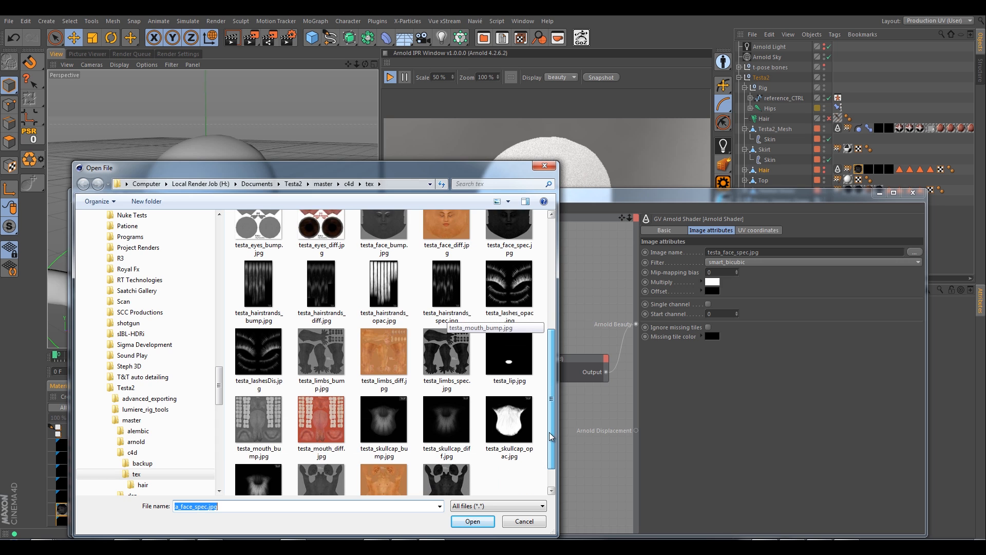
left_click(508, 264)
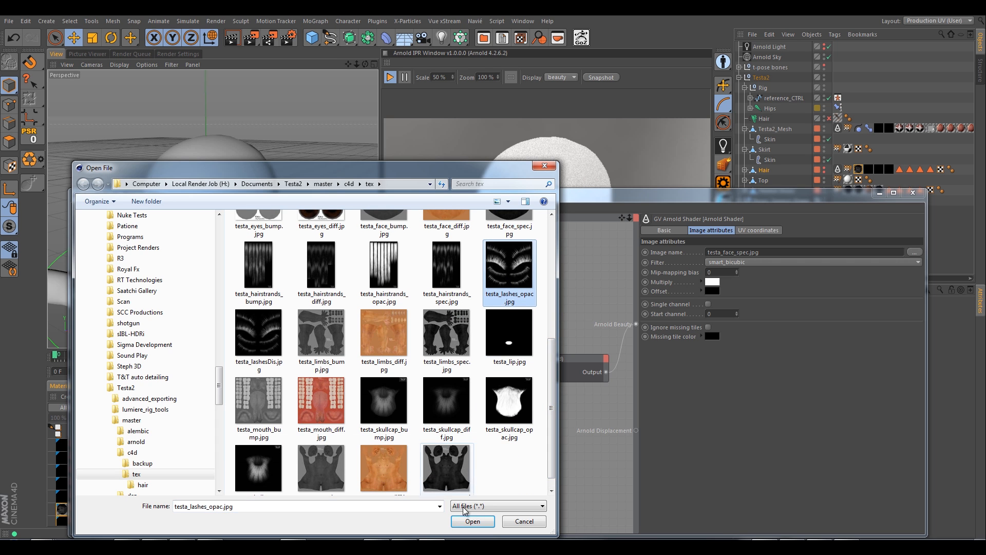
left_click(473, 522)
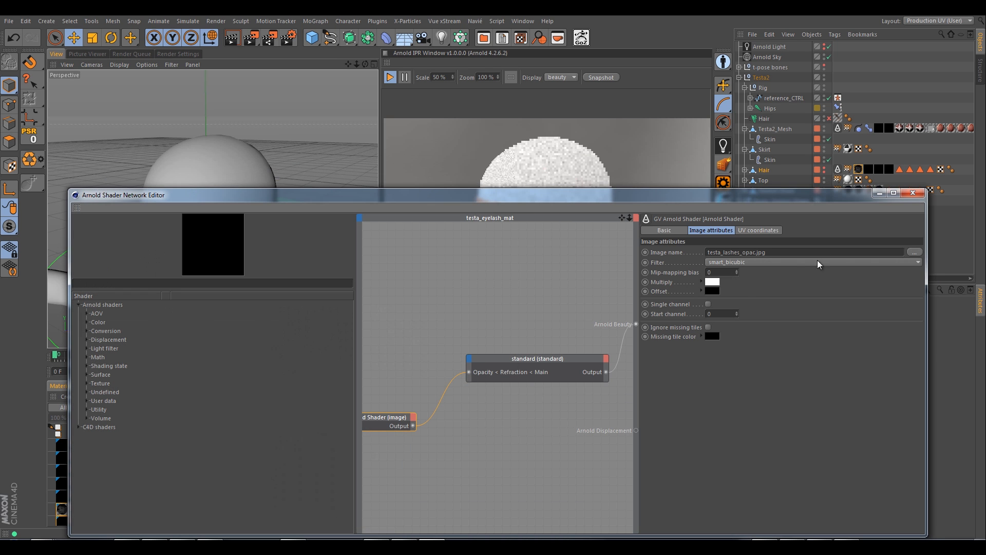
left_click(913, 193)
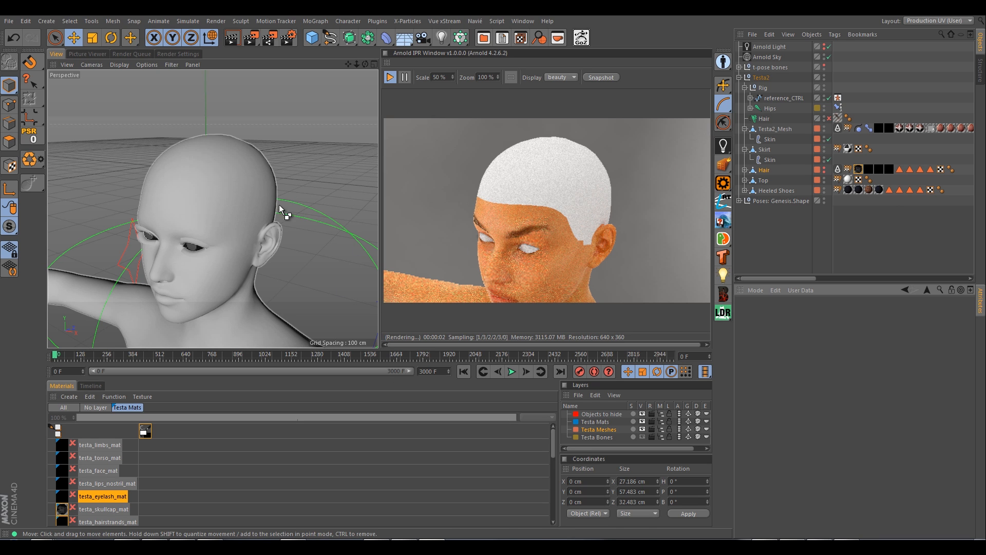
key("ctrl+s")
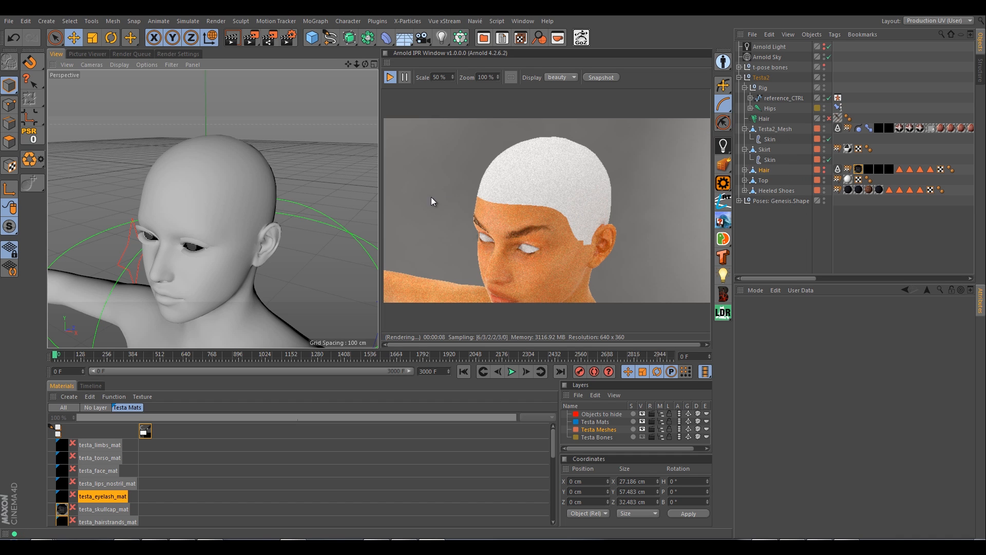
Compare the Hair Sel and Hair.sel polygon selections of Testa2_Mesh on the scalp from a side view
left_click_drag(770, 280, 926, 279)
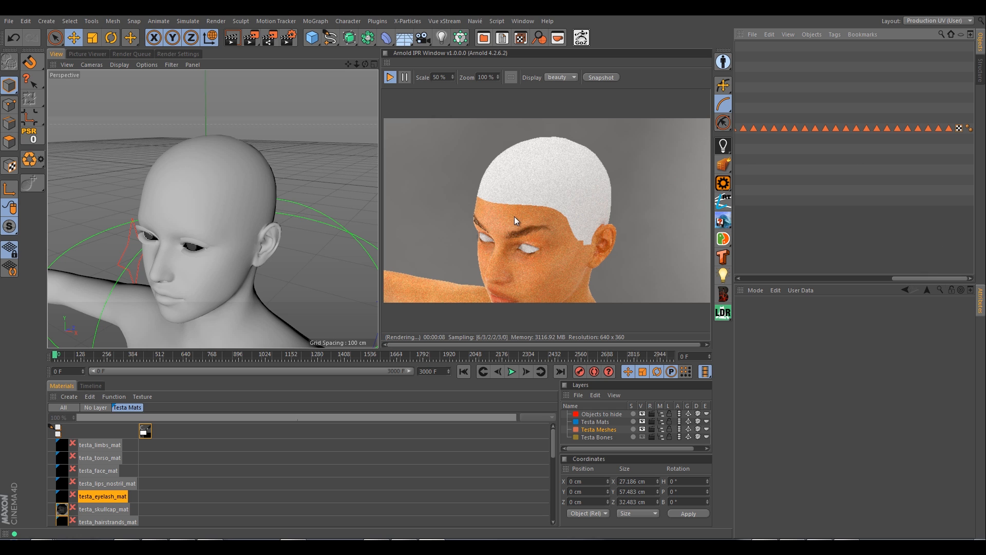
left_click(939, 128)
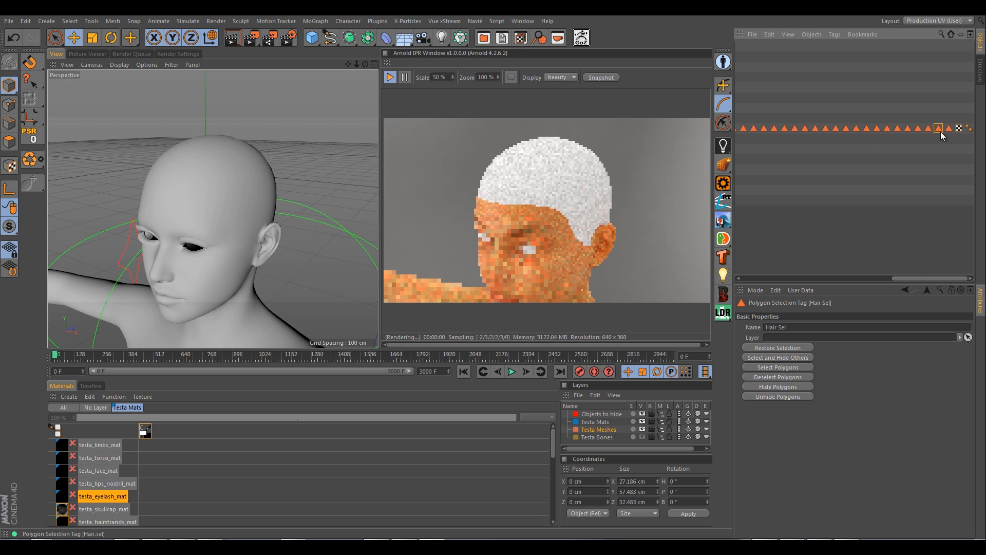
left_click(207, 216)
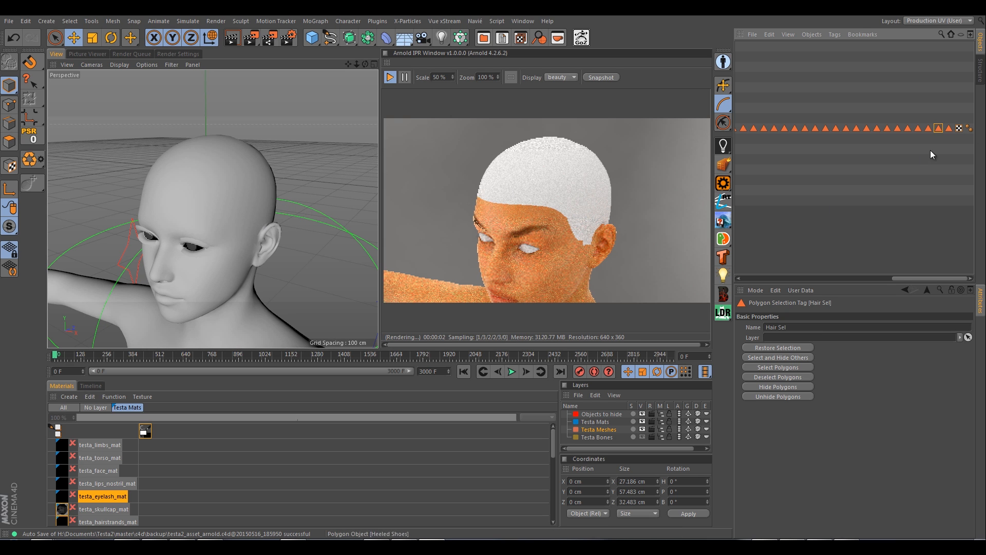
left_click_drag(933, 276, 782, 267)
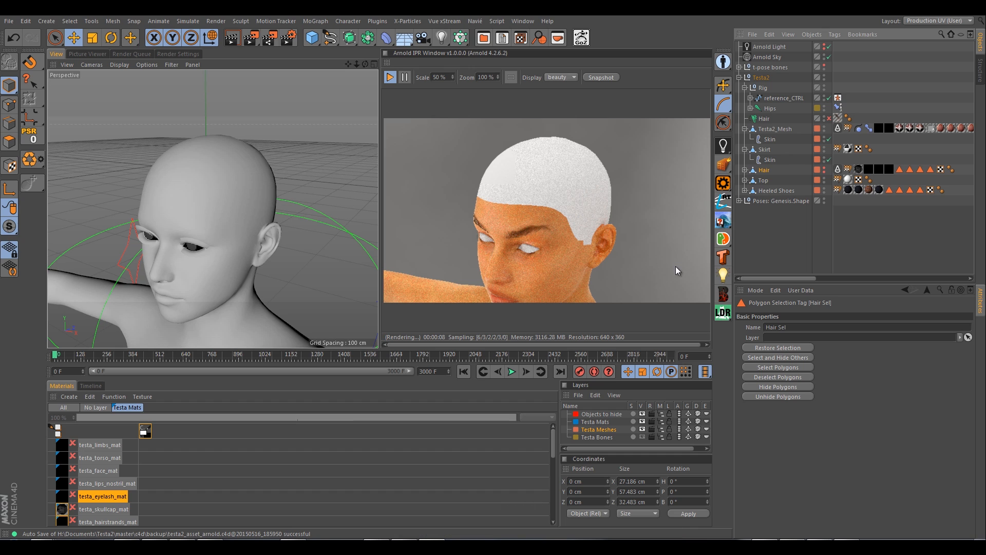
left_click_drag(758, 281, 936, 277)
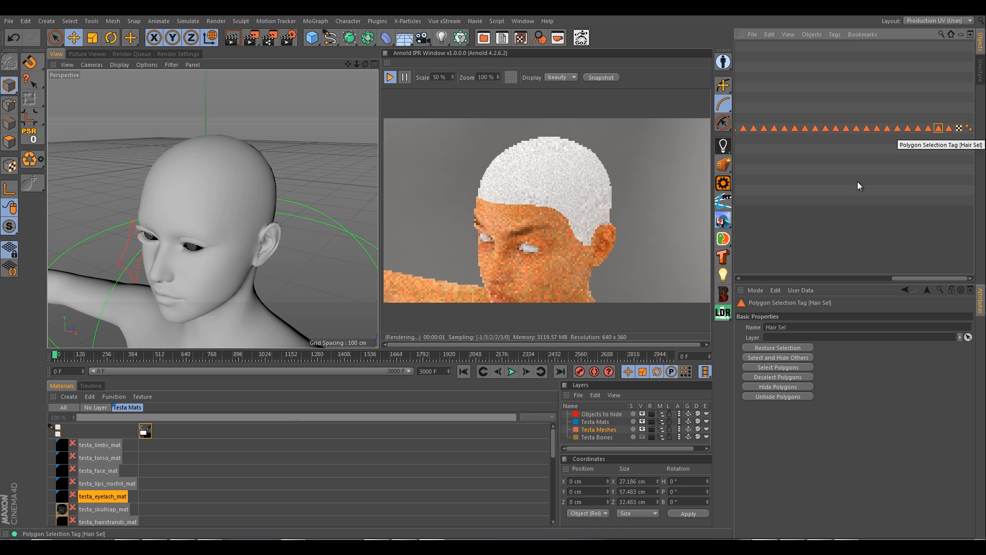
double_click(939, 127)
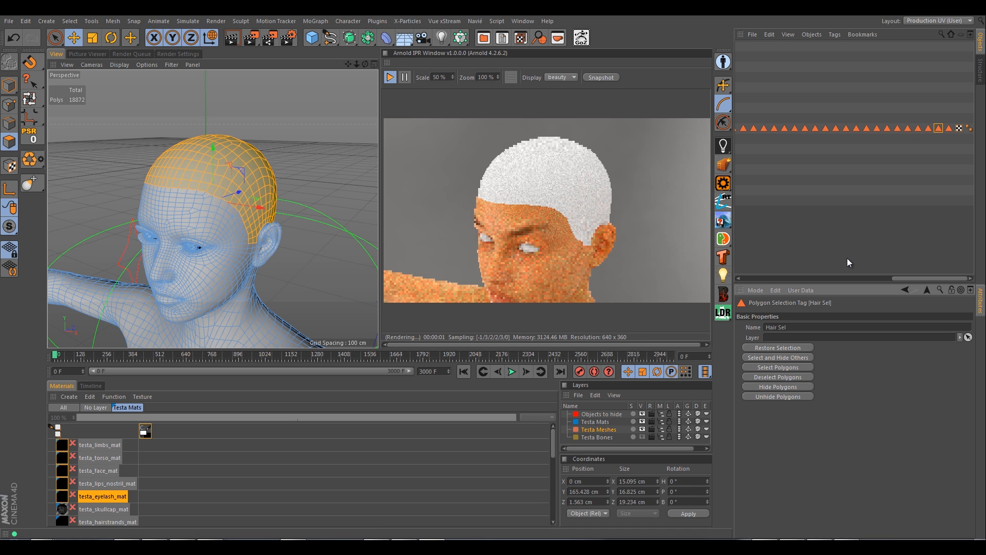
left_click_drag(256, 209, 180, 205, "alt")
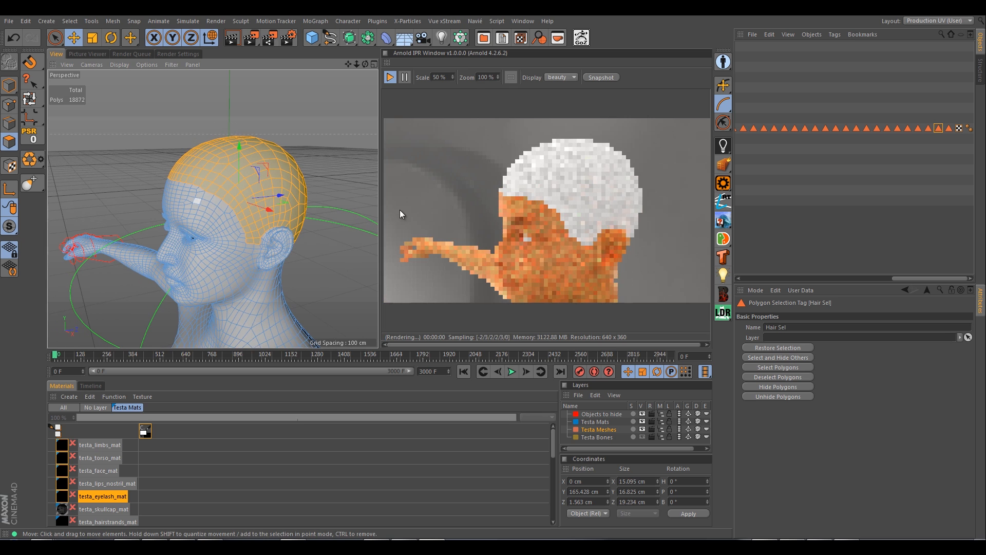
left_click(949, 128)
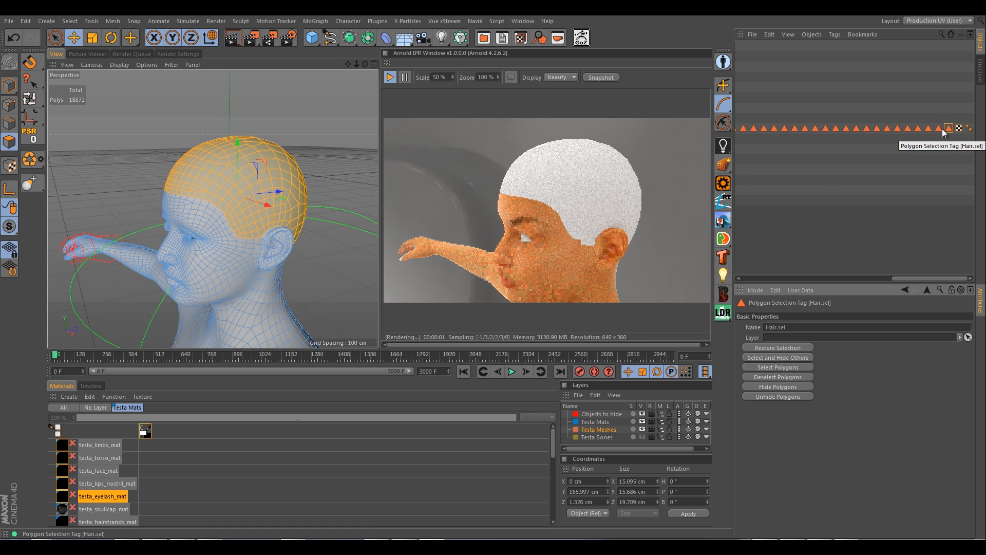
left_click(939, 130)
left_click(940, 130)
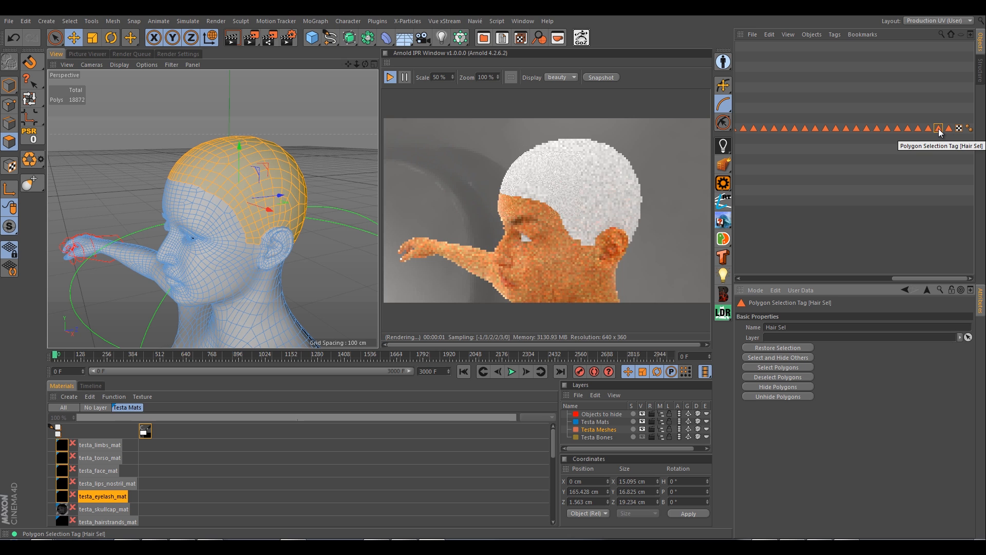
left_click(949, 130)
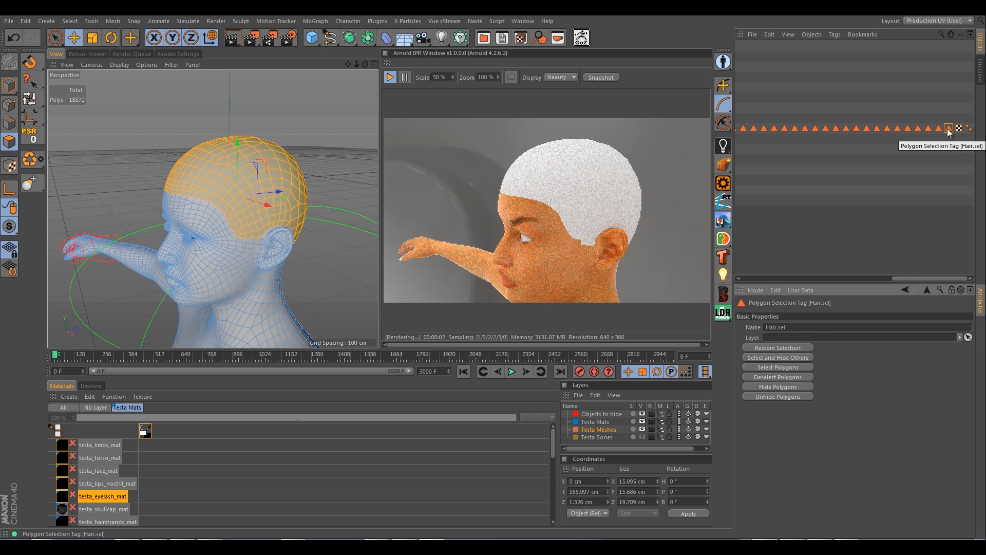
left_click(939, 130)
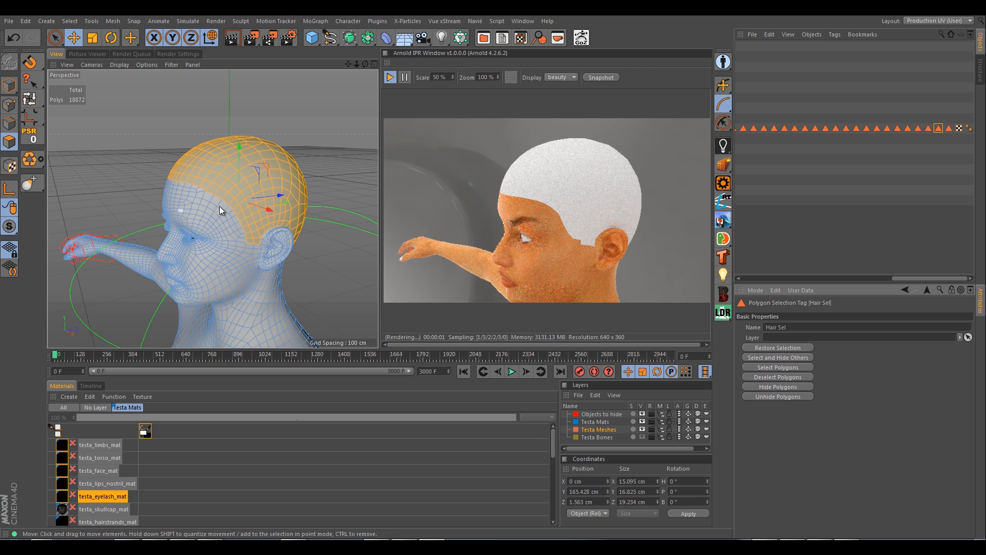
Delete the Hair.sel polygon selection tag from Testa2_Mesh and select the remaining Hair Sel tag
left_click(949, 130)
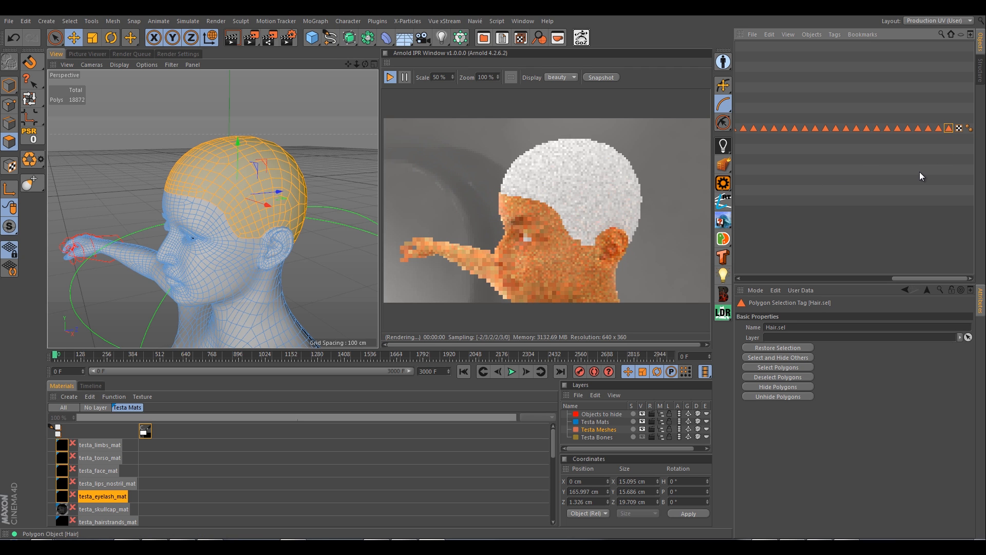
key("Delete")
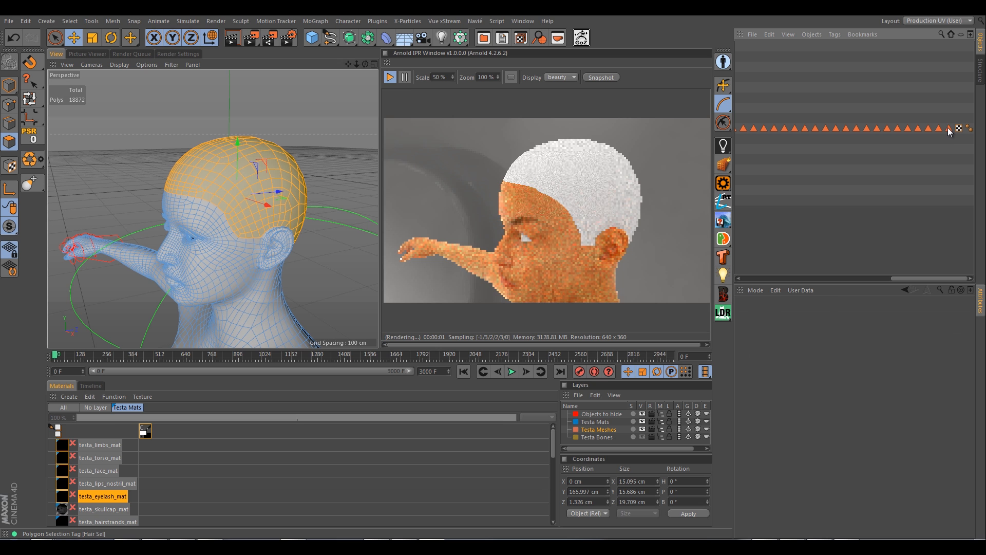
left_click(949, 130)
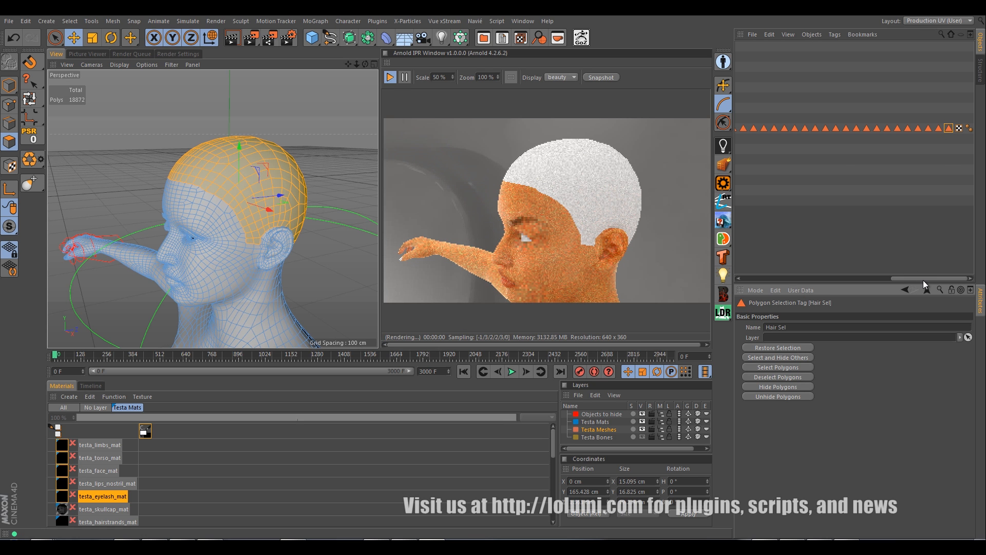
Duplicate the Testa2_Mesh object and rename the copy Testa2_Hair_Cap
left_click_drag(900, 279, 705, 267)
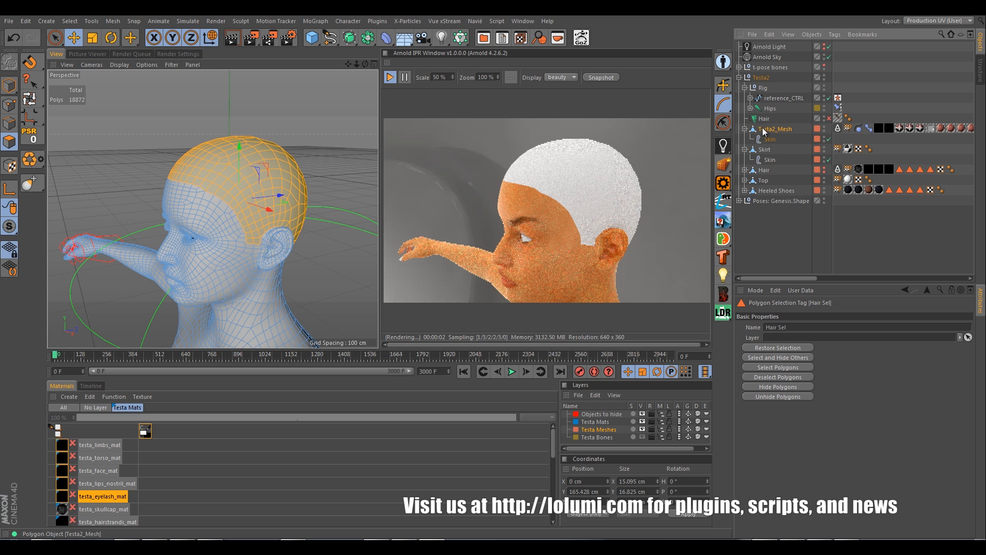
left_click_drag(763, 125, 764, 126, "ctrl")
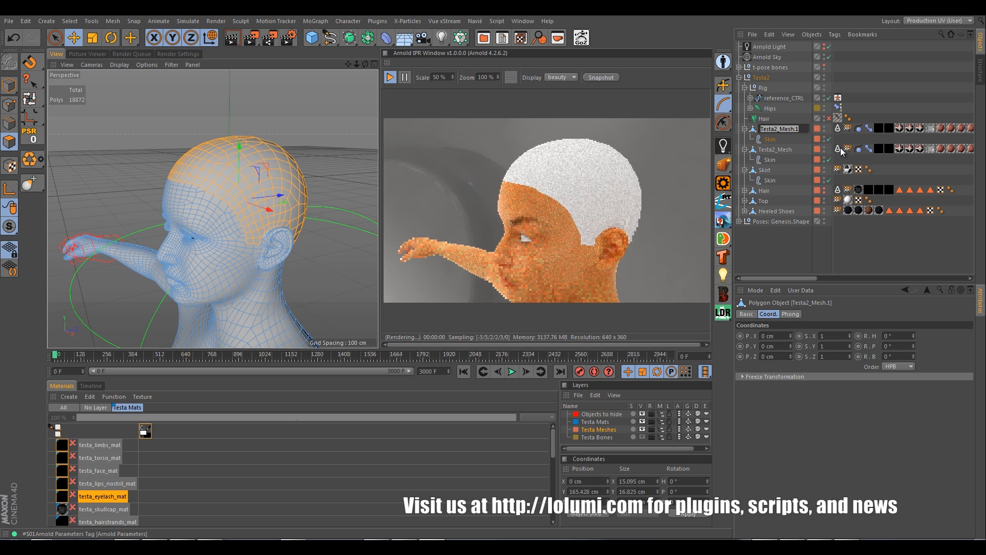
key("BackSpace")
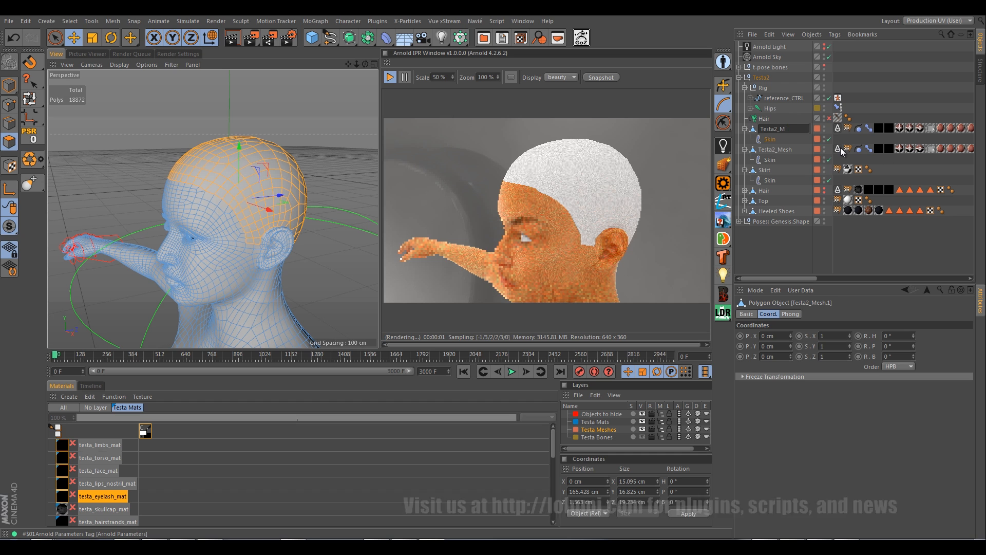
key("BackSpace")
key("BackSpace")
key("BackSpace")
key("BackSpace")
type("Hair_Cap")
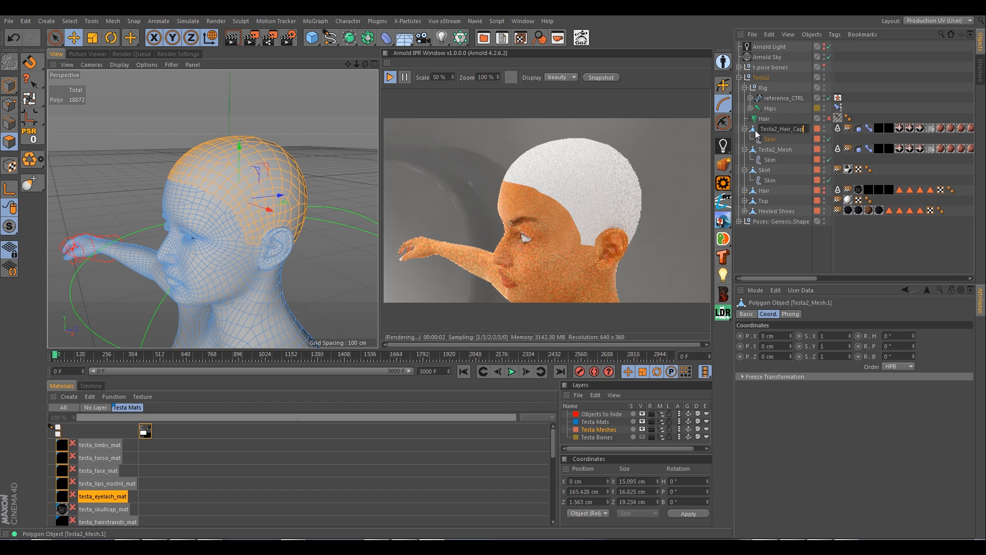
key("Return")
Delete the Skin deformer, the weight tag and the Pose Morph tag from Testa2_Hair_Cap
left_click(774, 140)
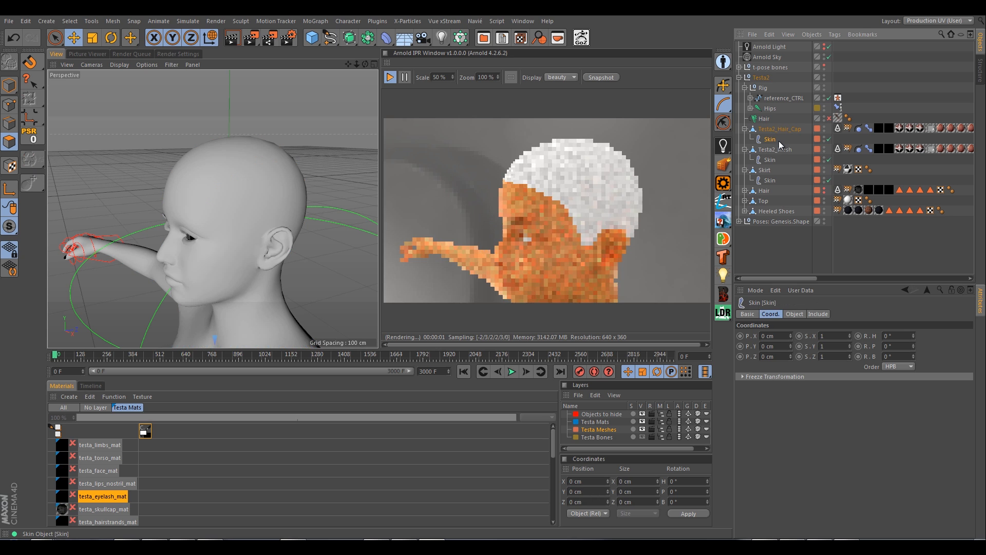
key("Delete")
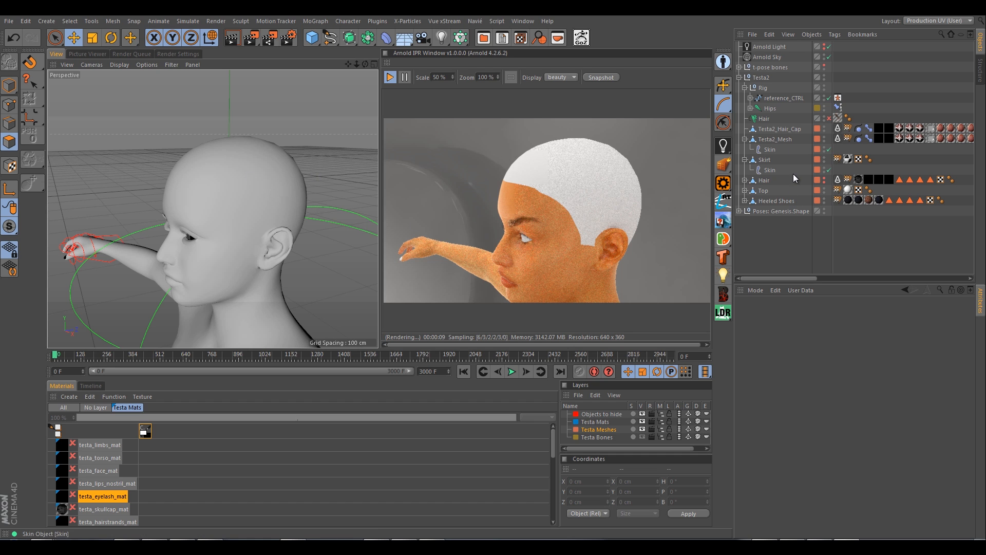
left_click_drag(794, 282, 775, 273)
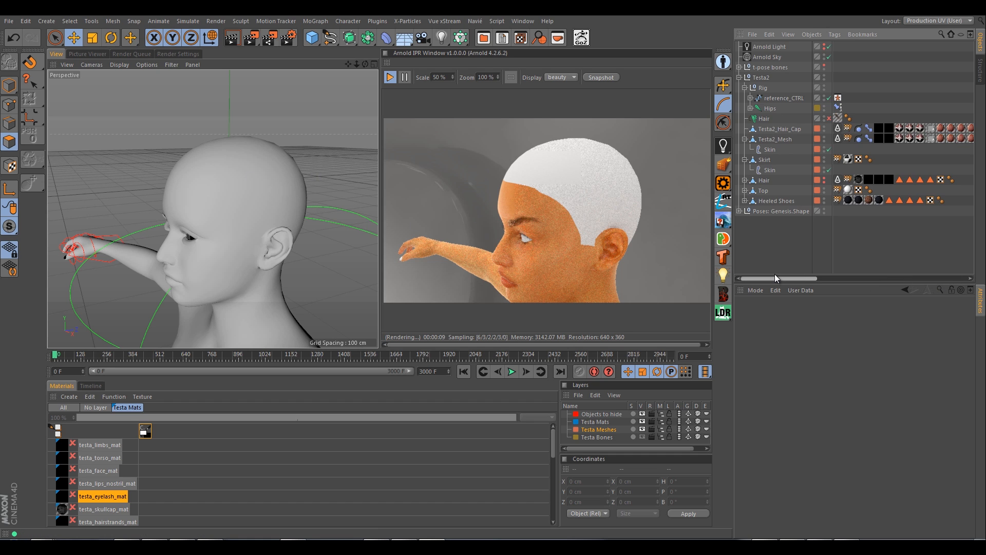
left_click(848, 129)
key("Delete")
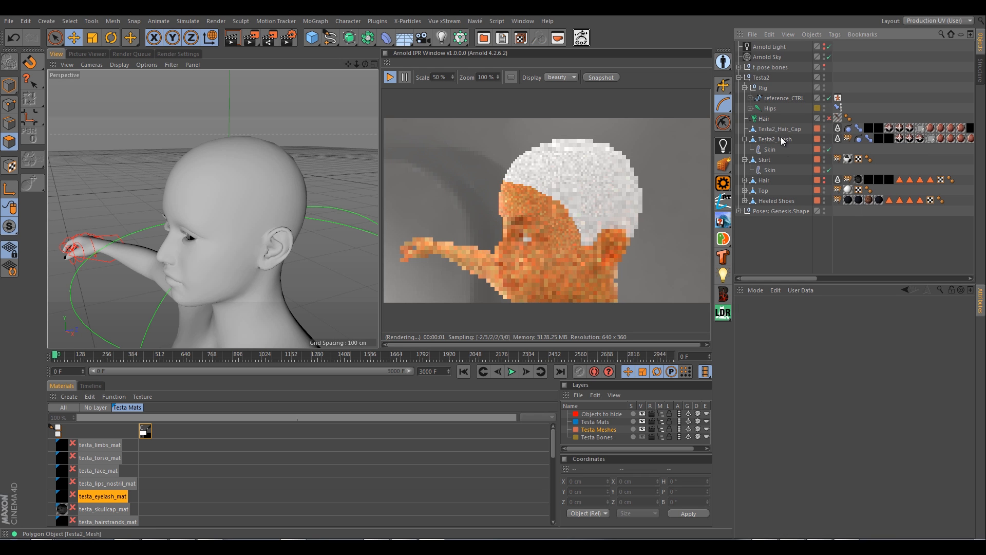
left_click(858, 129)
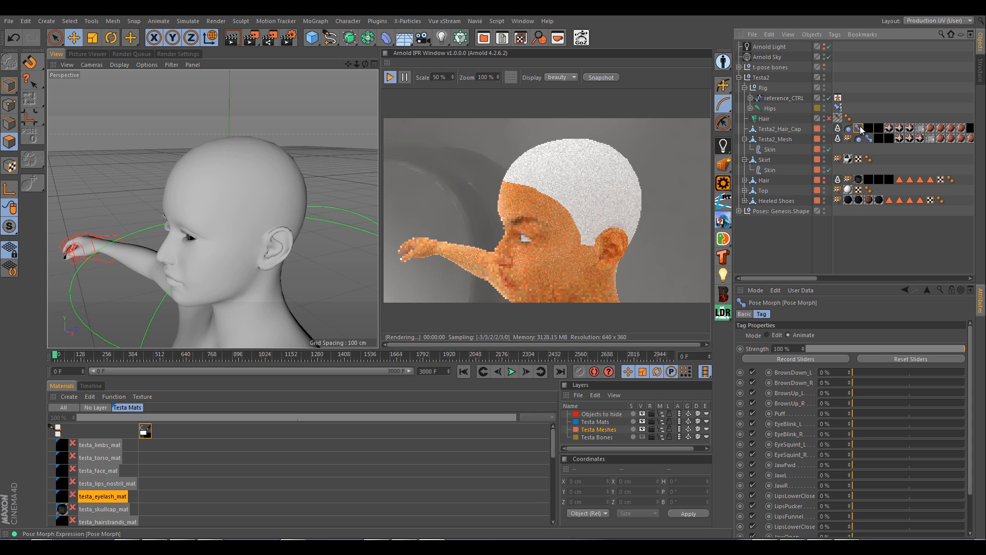
key("Delete")
Reduce Testa2_Hair_Cap to its Hair Sel polygons by inverting that selection and deleting the rest, and optimize the remaining mesh
left_click_drag(807, 279, 958, 285)
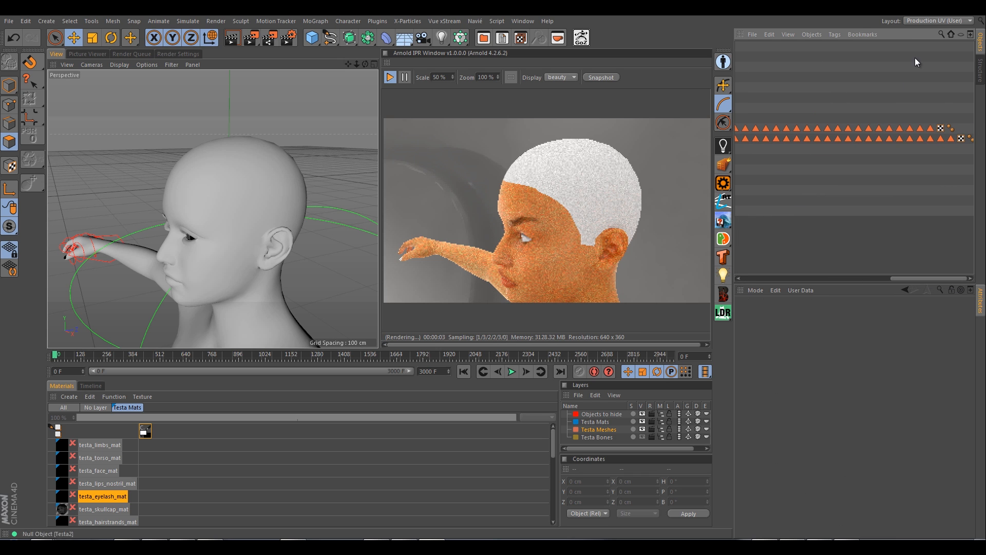
left_click(930, 129)
double_click(932, 128)
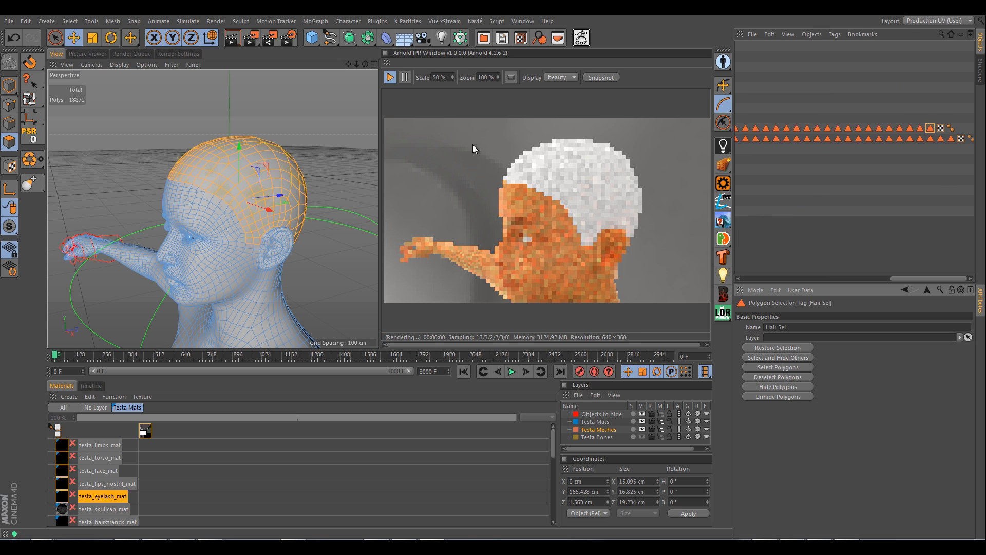
left_click(41, 108)
left_click(79, 262)
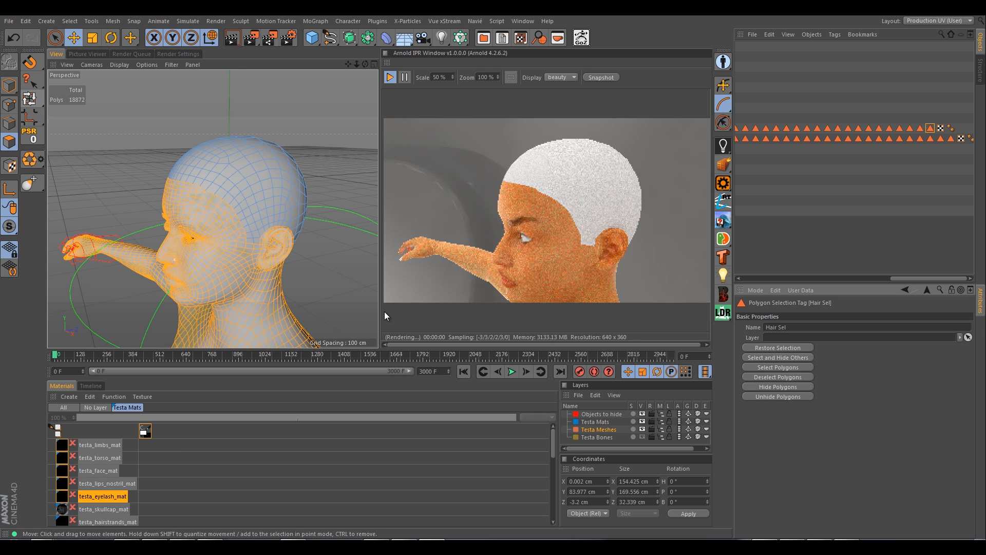
left_click(334, 229)
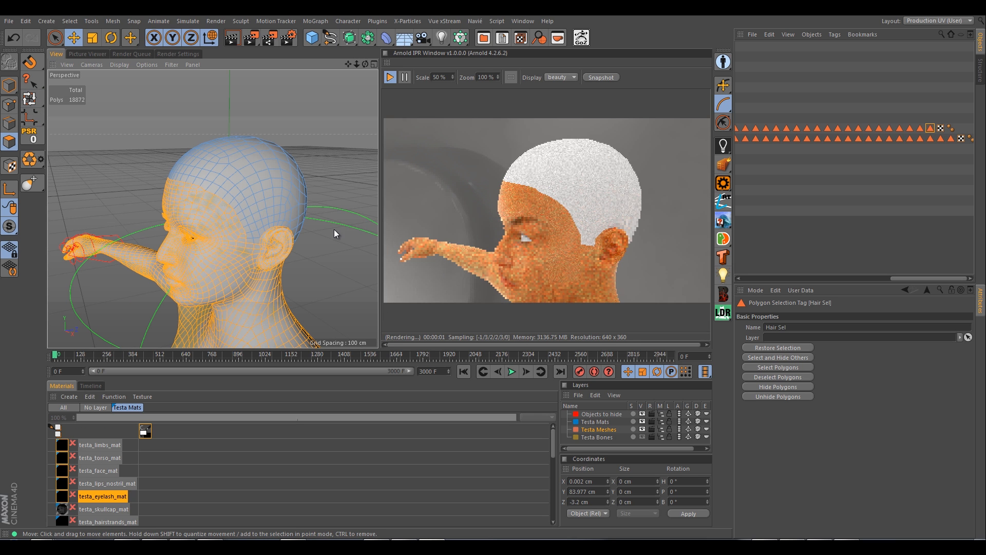
right_click(298, 140)
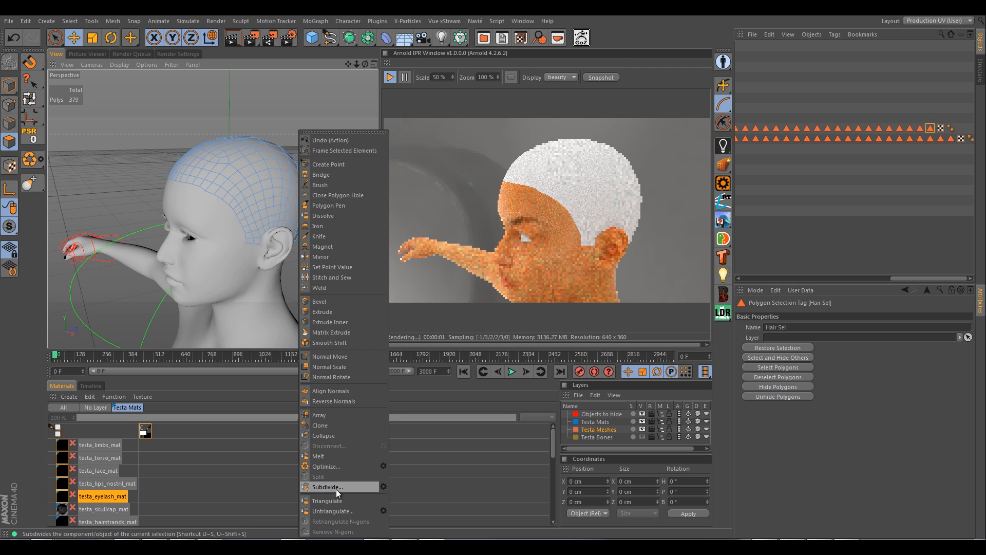
left_click(329, 467)
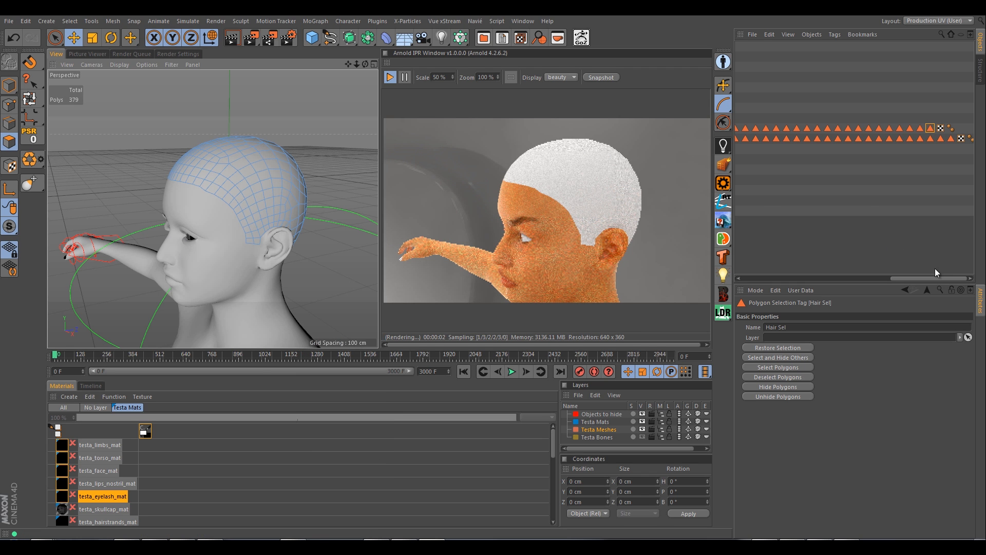
Delete the Hair Sel polygon selection tag from Testa2_Mesh and hide Testa2_Hair_Cap in the viewport and render
left_click(951, 138)
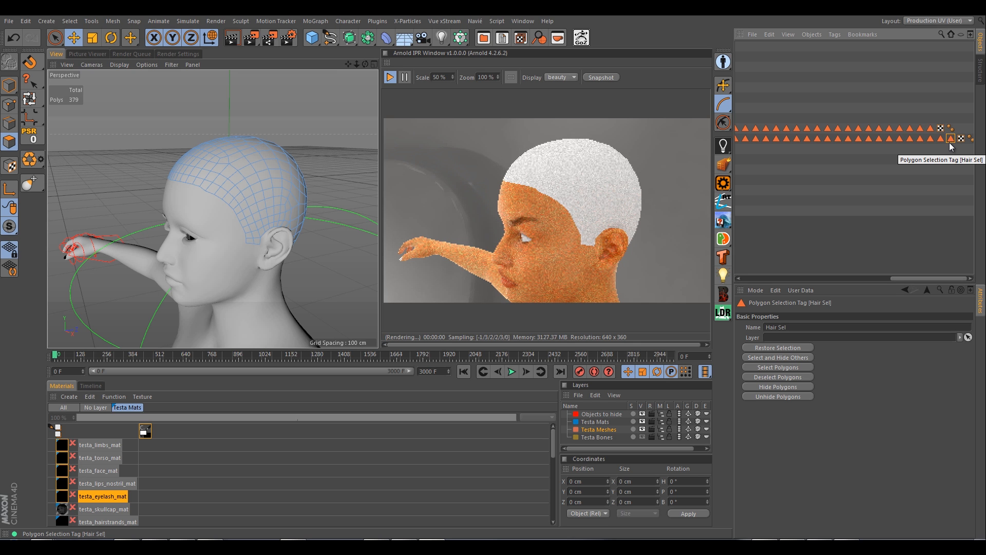
key("Delete")
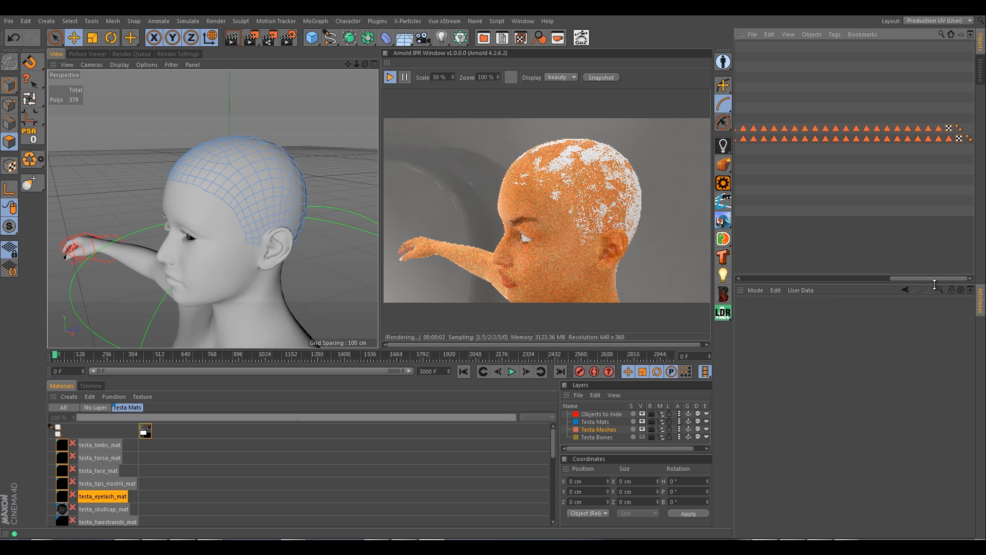
left_click_drag(932, 279, 772, 278)
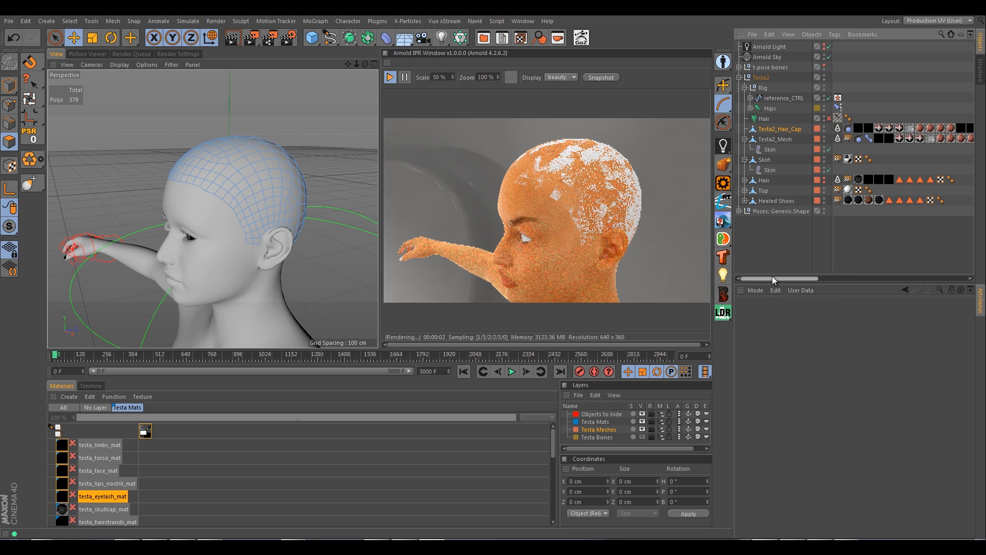
left_click(825, 127)
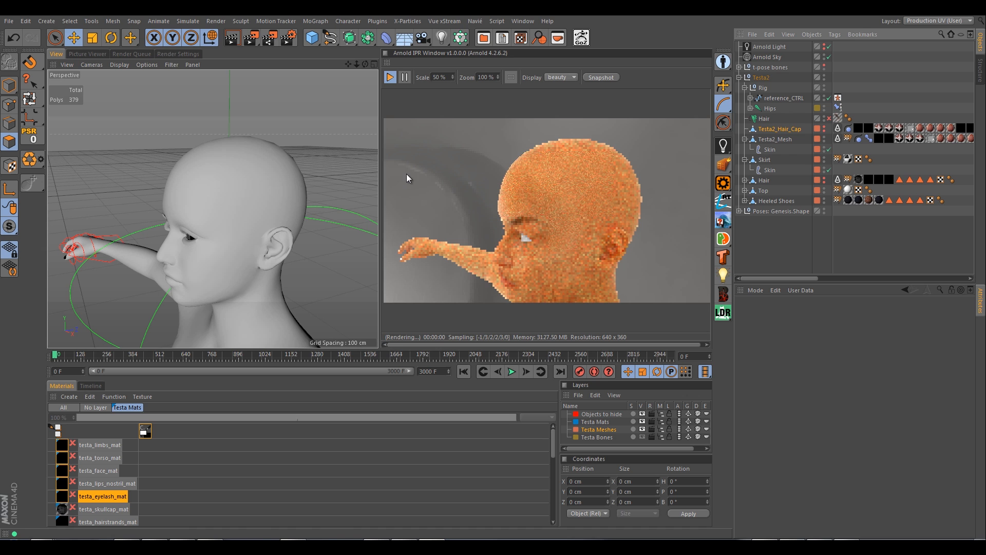
Make the polygon Hair mesh visible on the character and save the scene
left_click(782, 139)
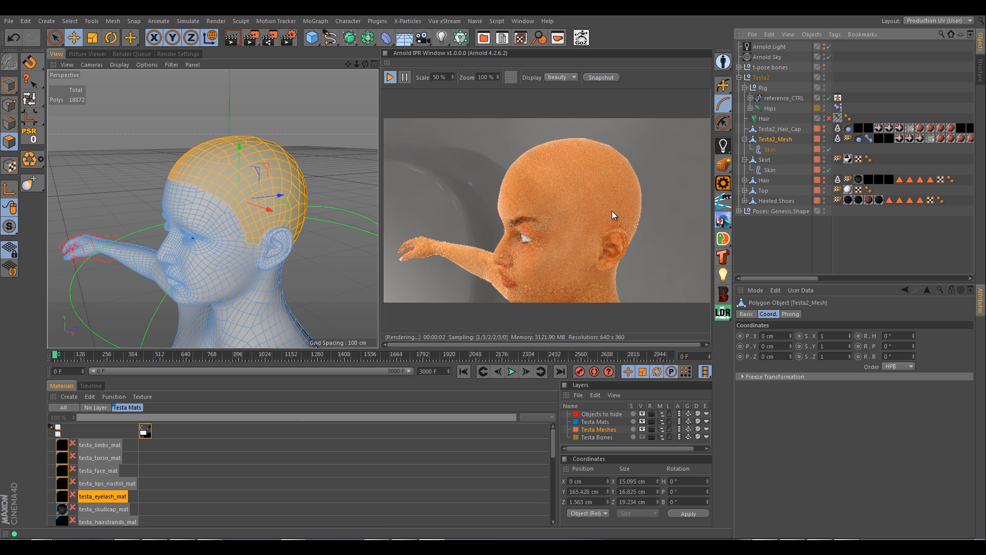
left_click(824, 177)
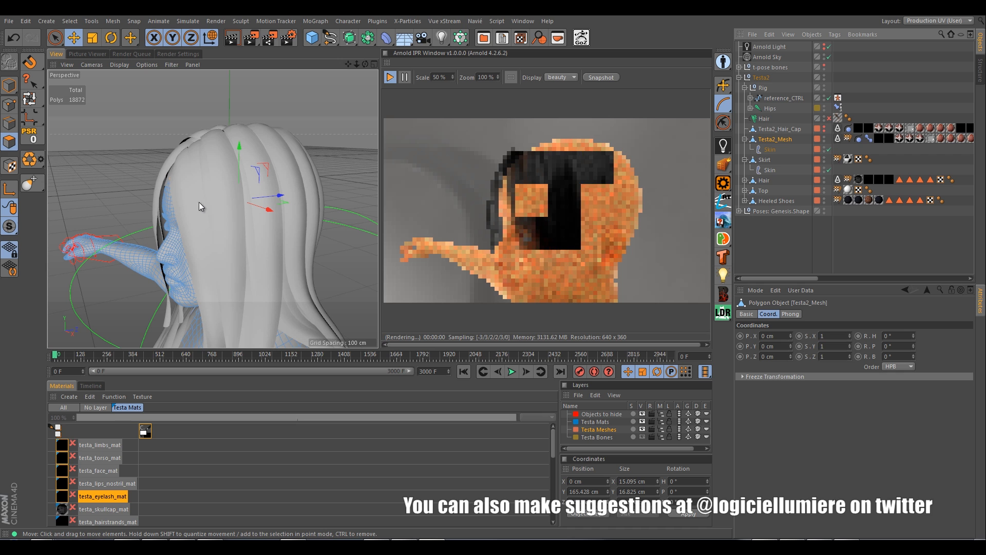
left_click_drag(194, 202, 130, 183, "alt")
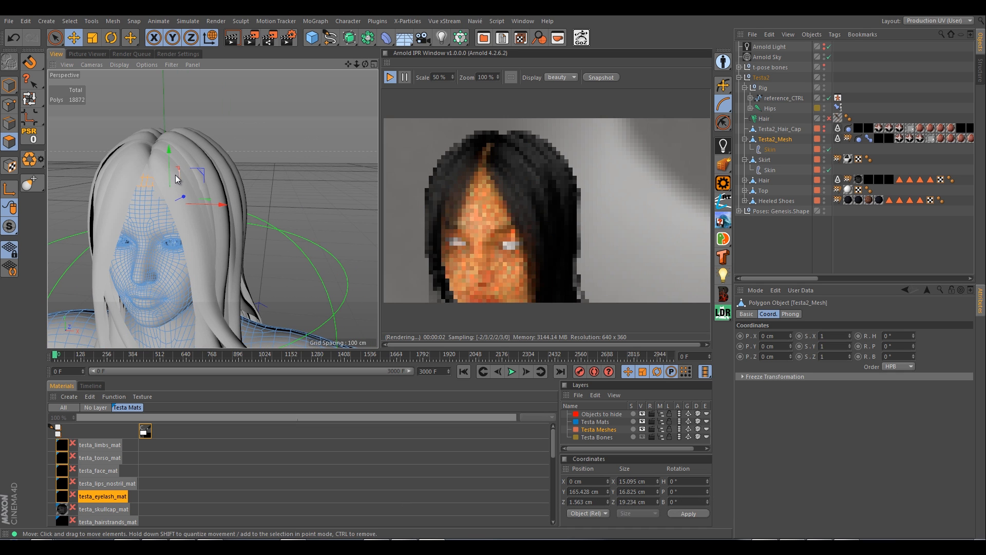
left_click_drag(177, 178, 206, 201, "alt")
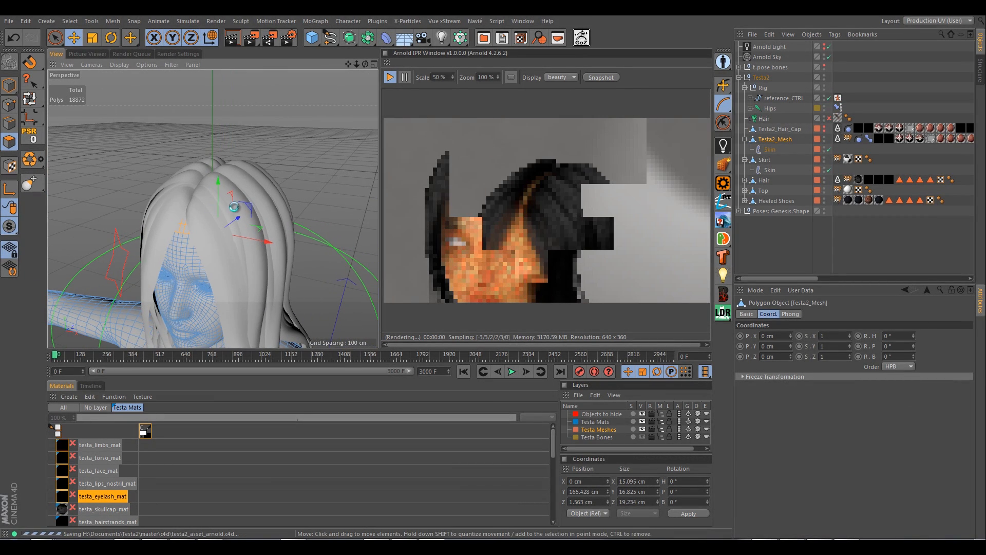
right_click_drag(242, 221, 239, 240, "alt")
middle_click_drag(239, 240, 234, 156, "alt")
right_click_drag(233, 212, 237, 254, "alt")
middle_click_drag(237, 254, 233, 210, "alt")
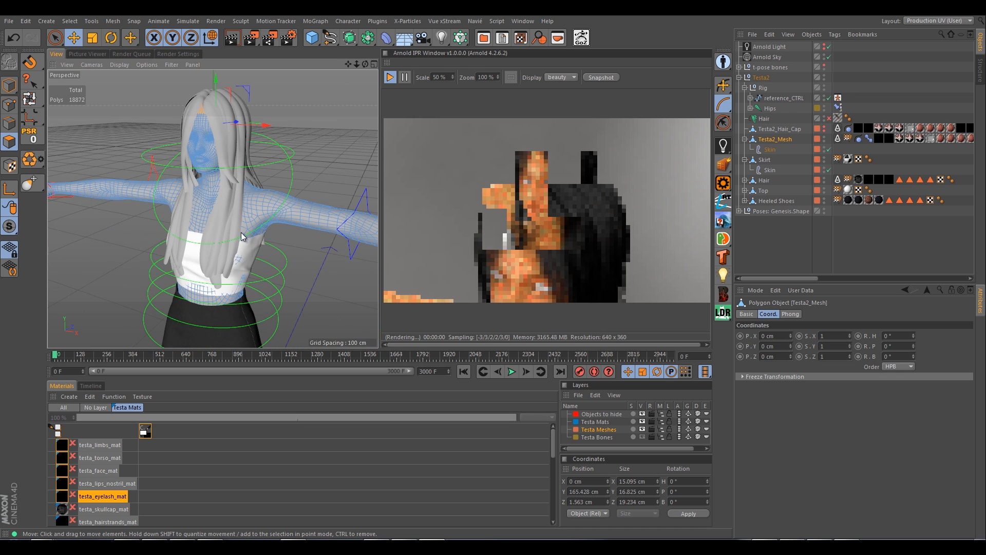
right_click_drag(241, 234, 238, 236, "alt")
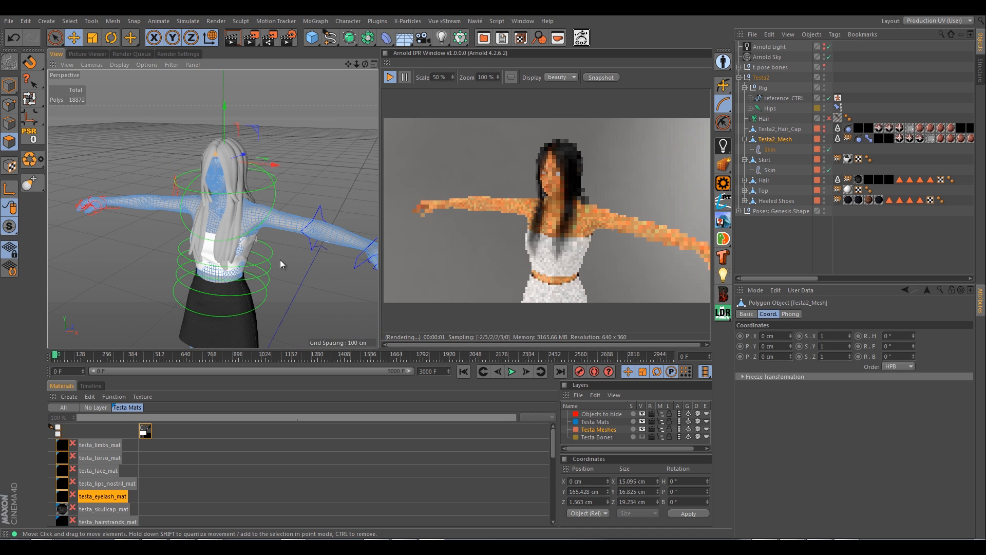